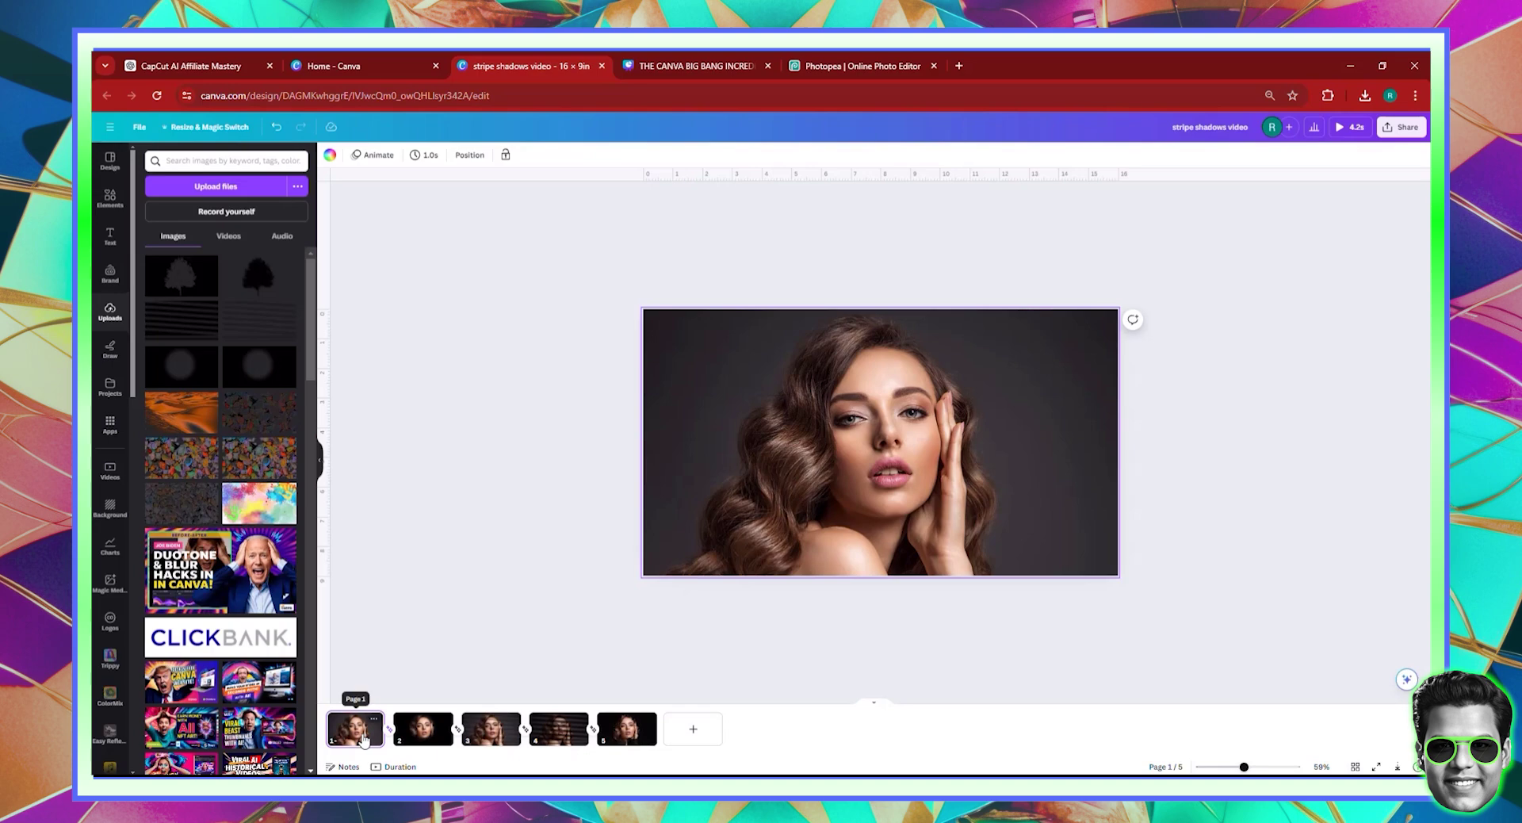
Preview the shadow versions on pages 2–5, then open the transition between pages 1 and 2
left_click(424, 742)
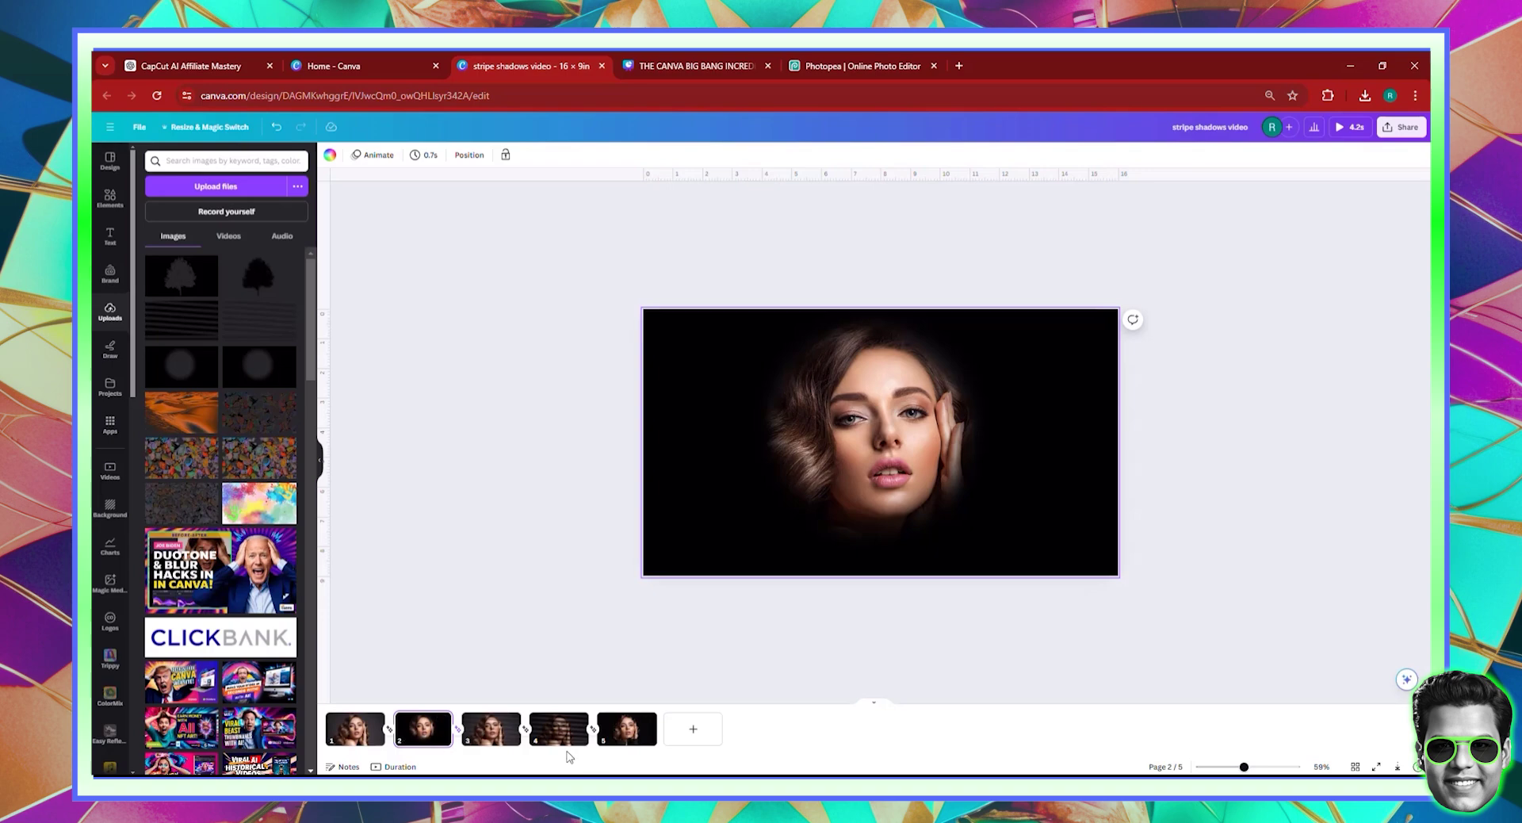
left_click(481, 737)
left_click(553, 739)
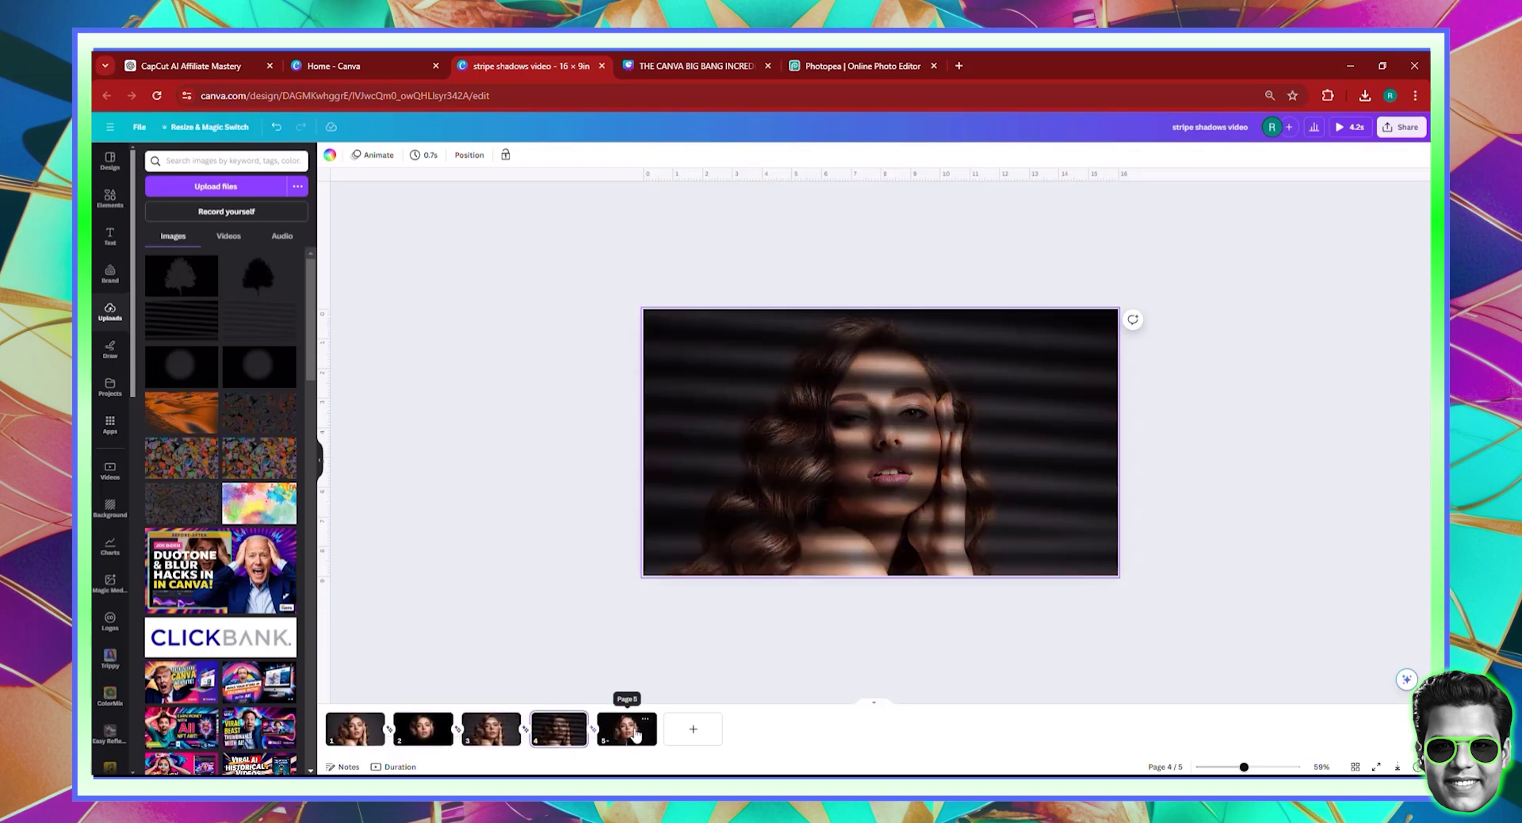
left_click(626, 731)
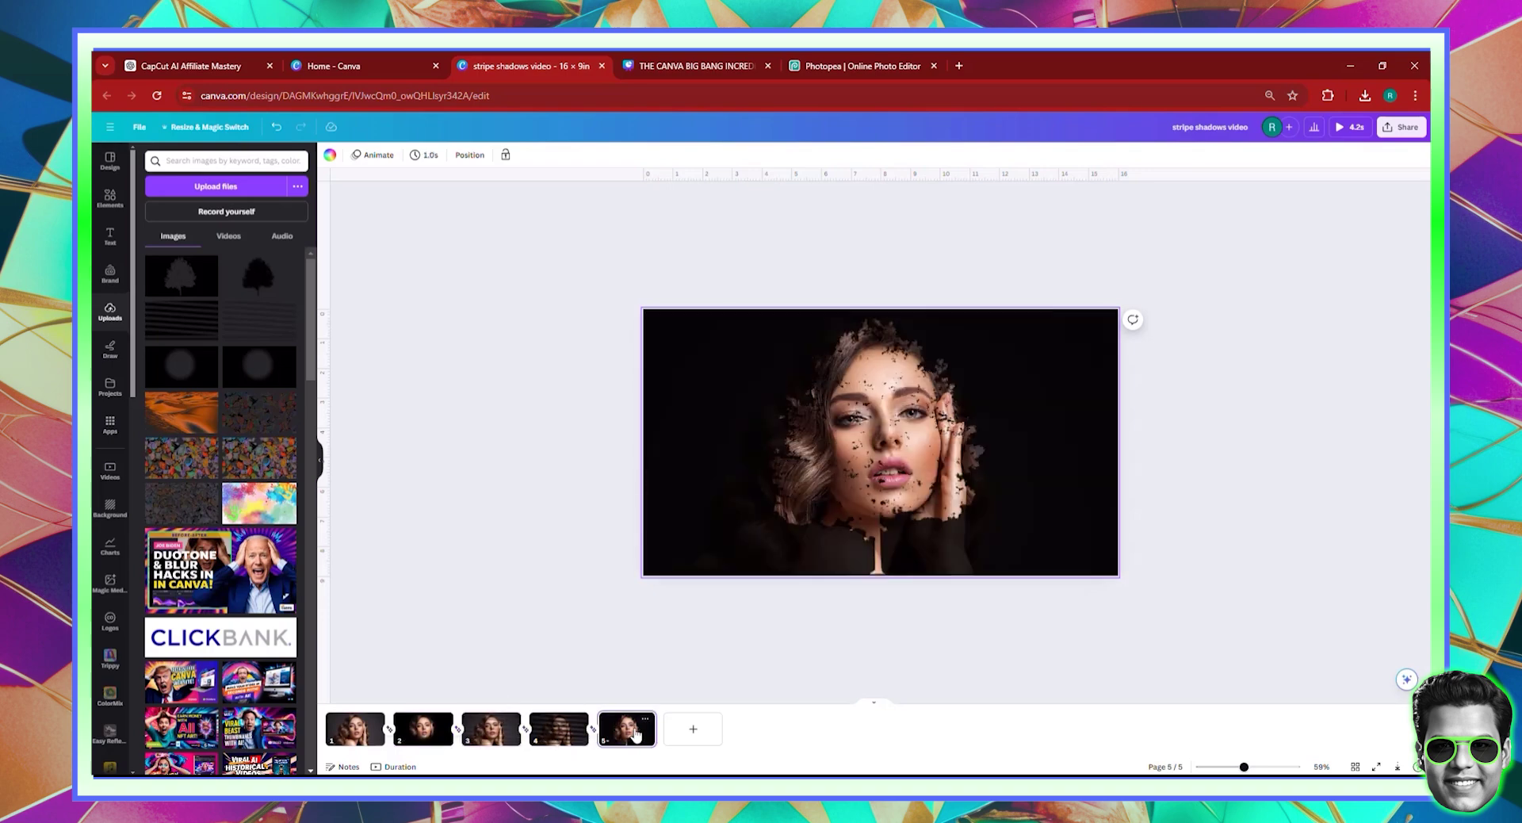
left_click(388, 733)
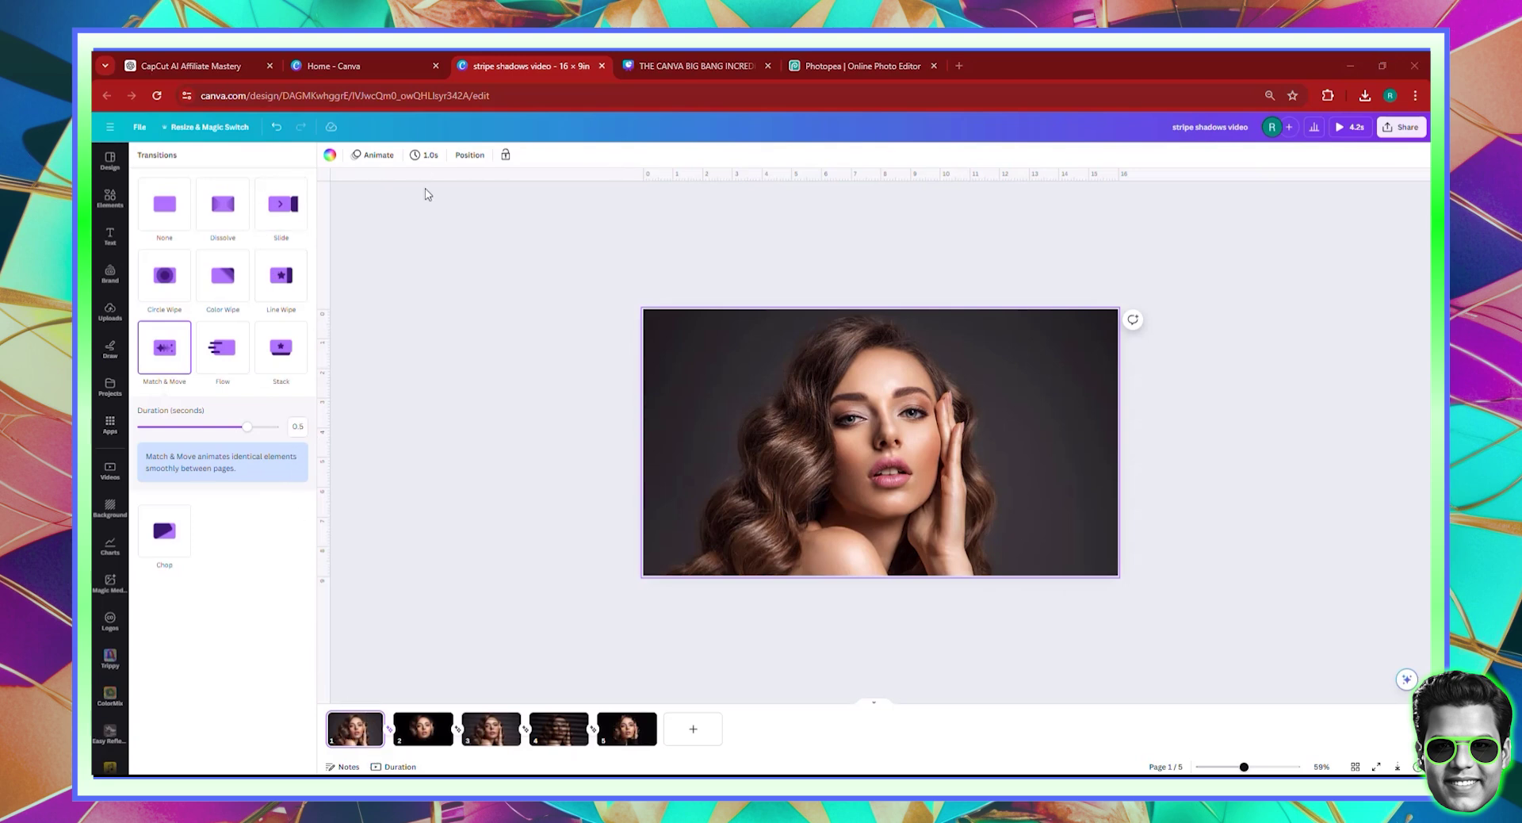
Give every page a 1.0s duration, making the whole design 5.0s long
left_click(425, 156)
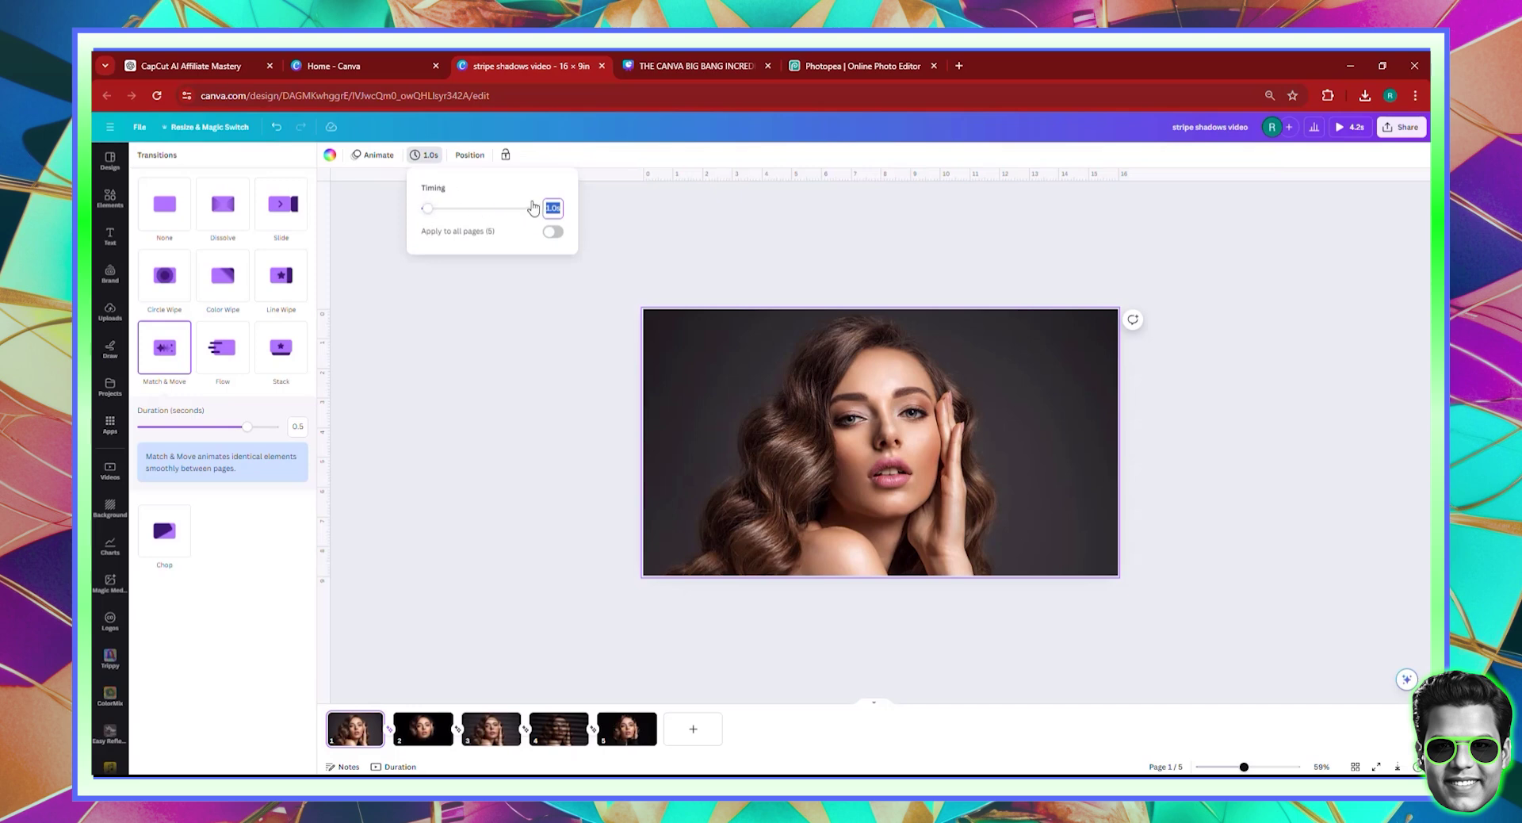
left_click(552, 232)
left_click(760, 681)
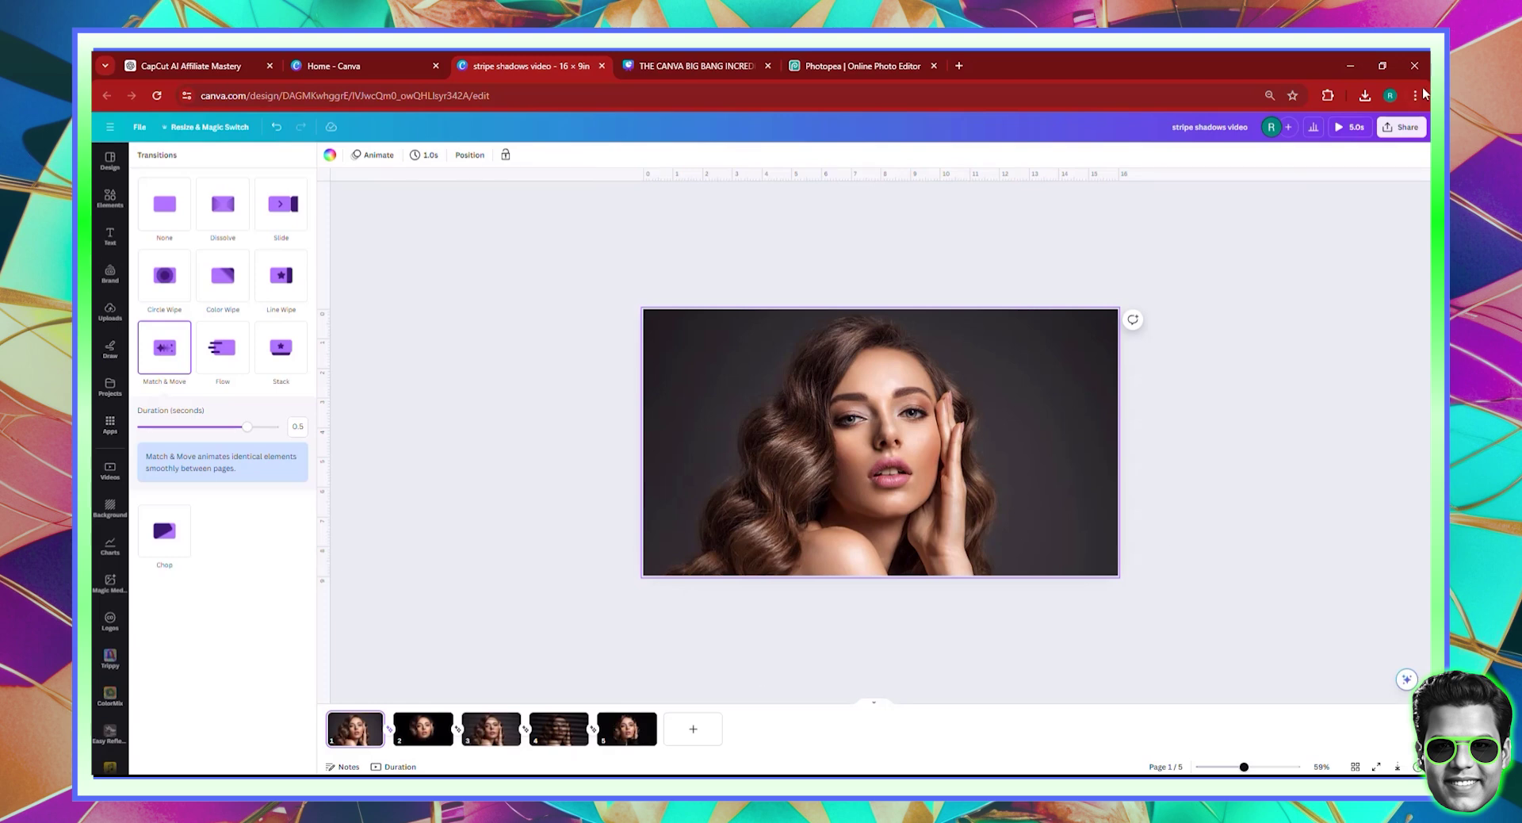
Download all pages of the design as a GIF
left_click(1400, 128)
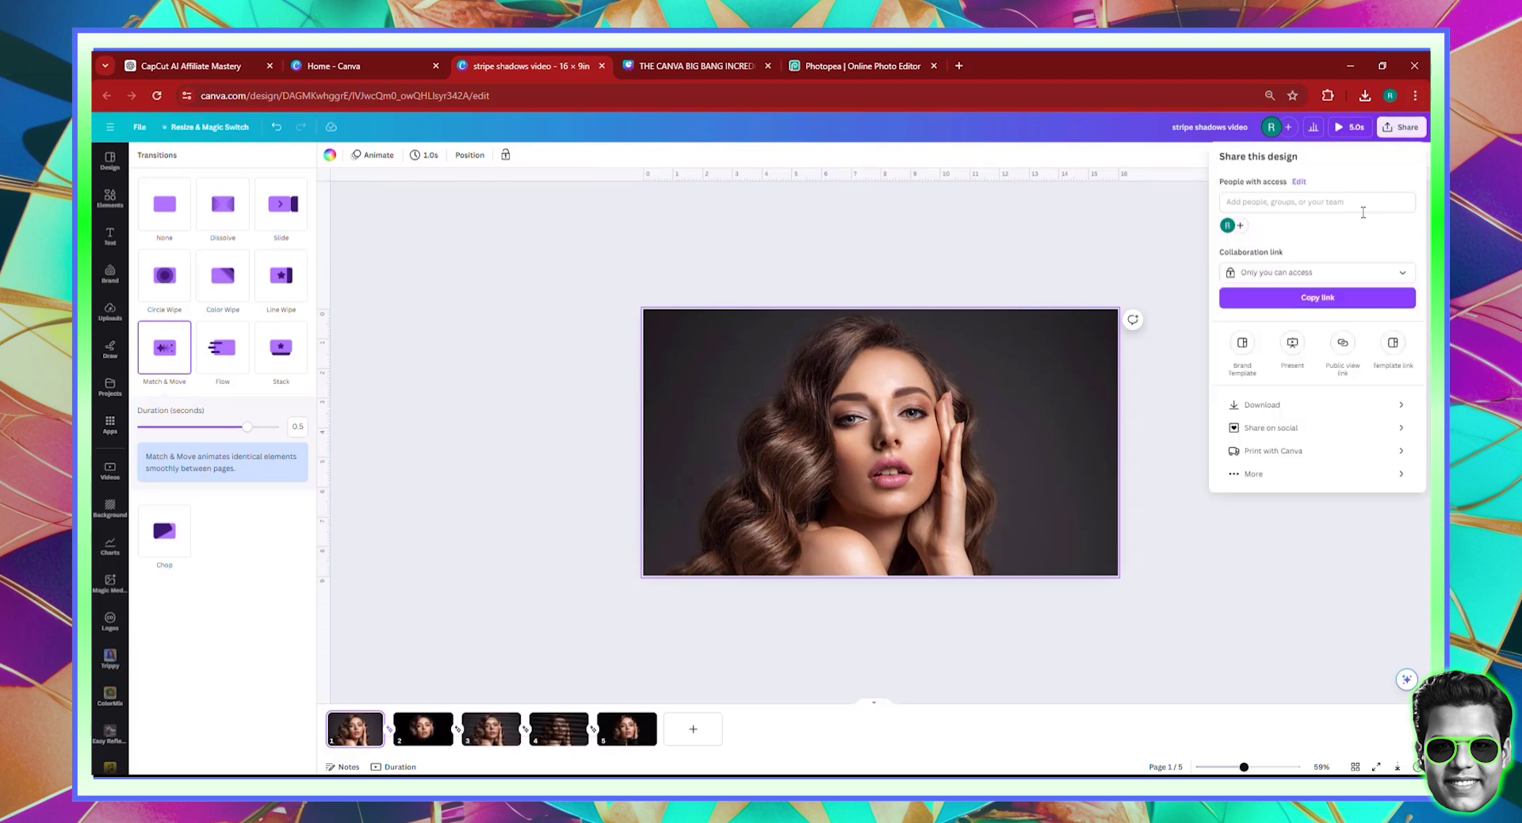
left_click(1301, 405)
left_click(1316, 194)
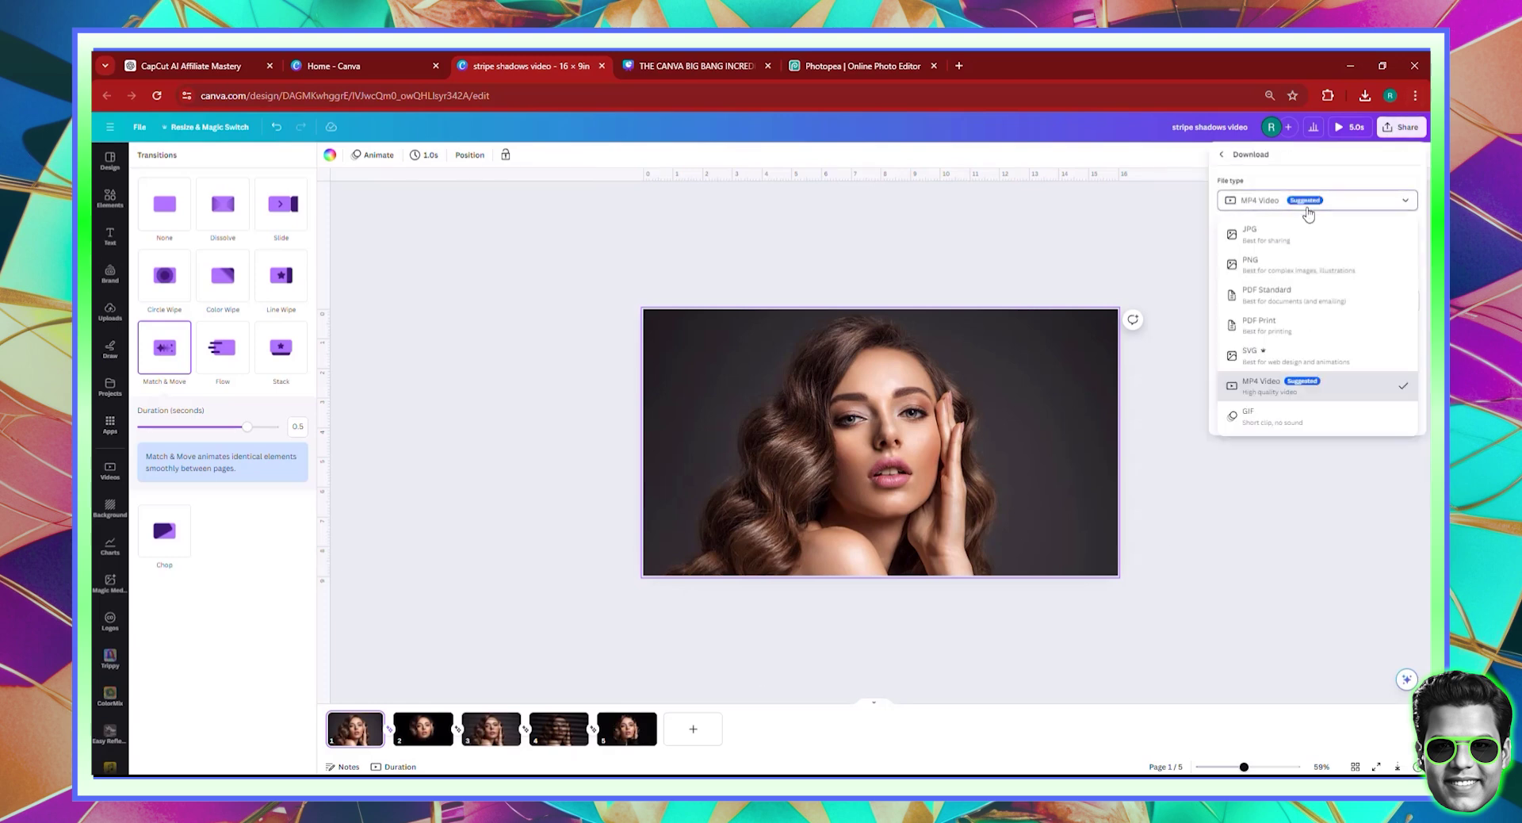
left_click(1264, 412)
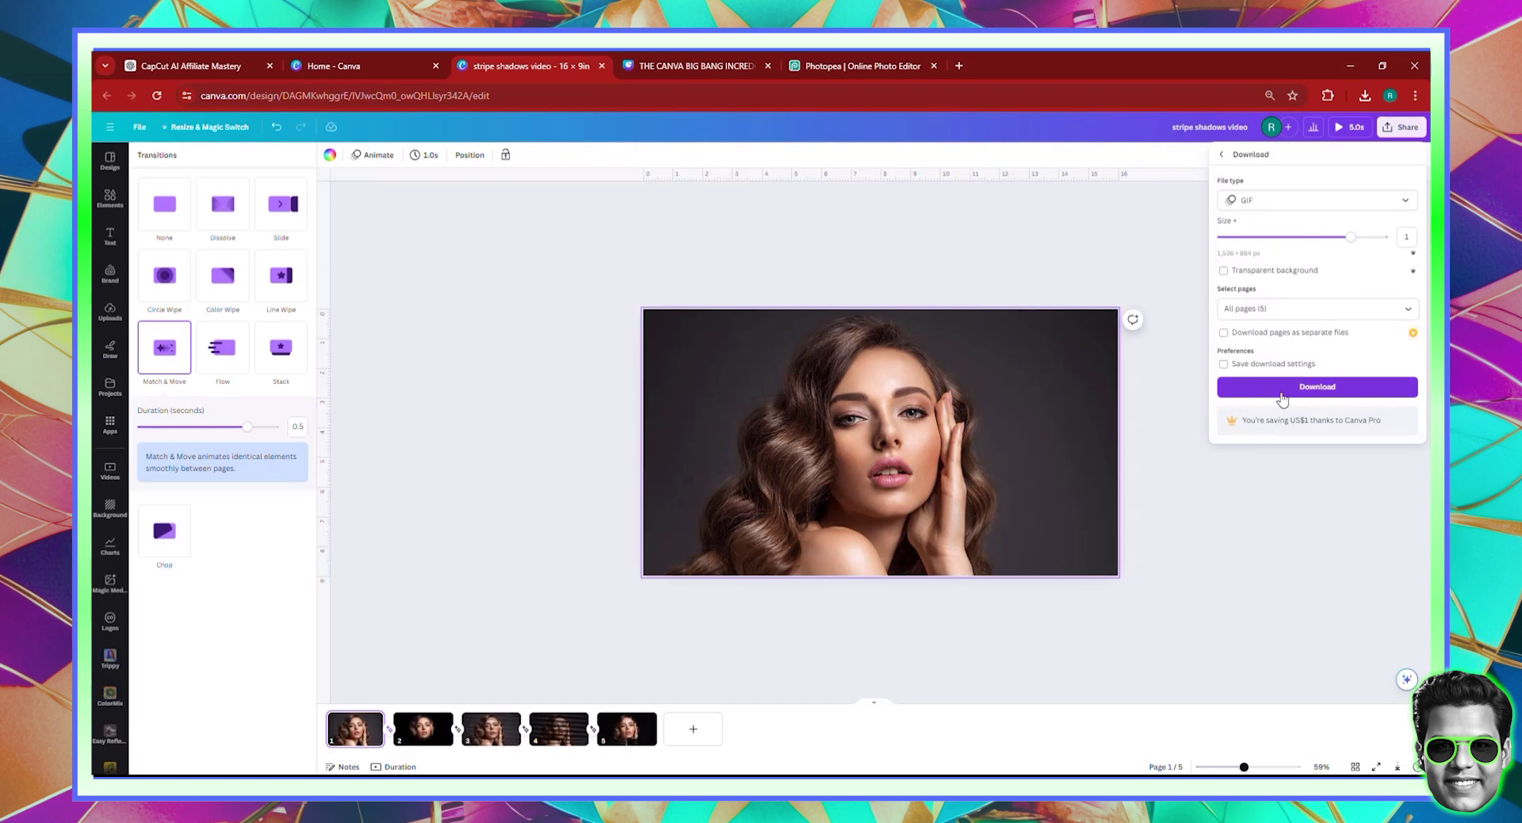
left_click(1278, 394)
left_click(1156, 241)
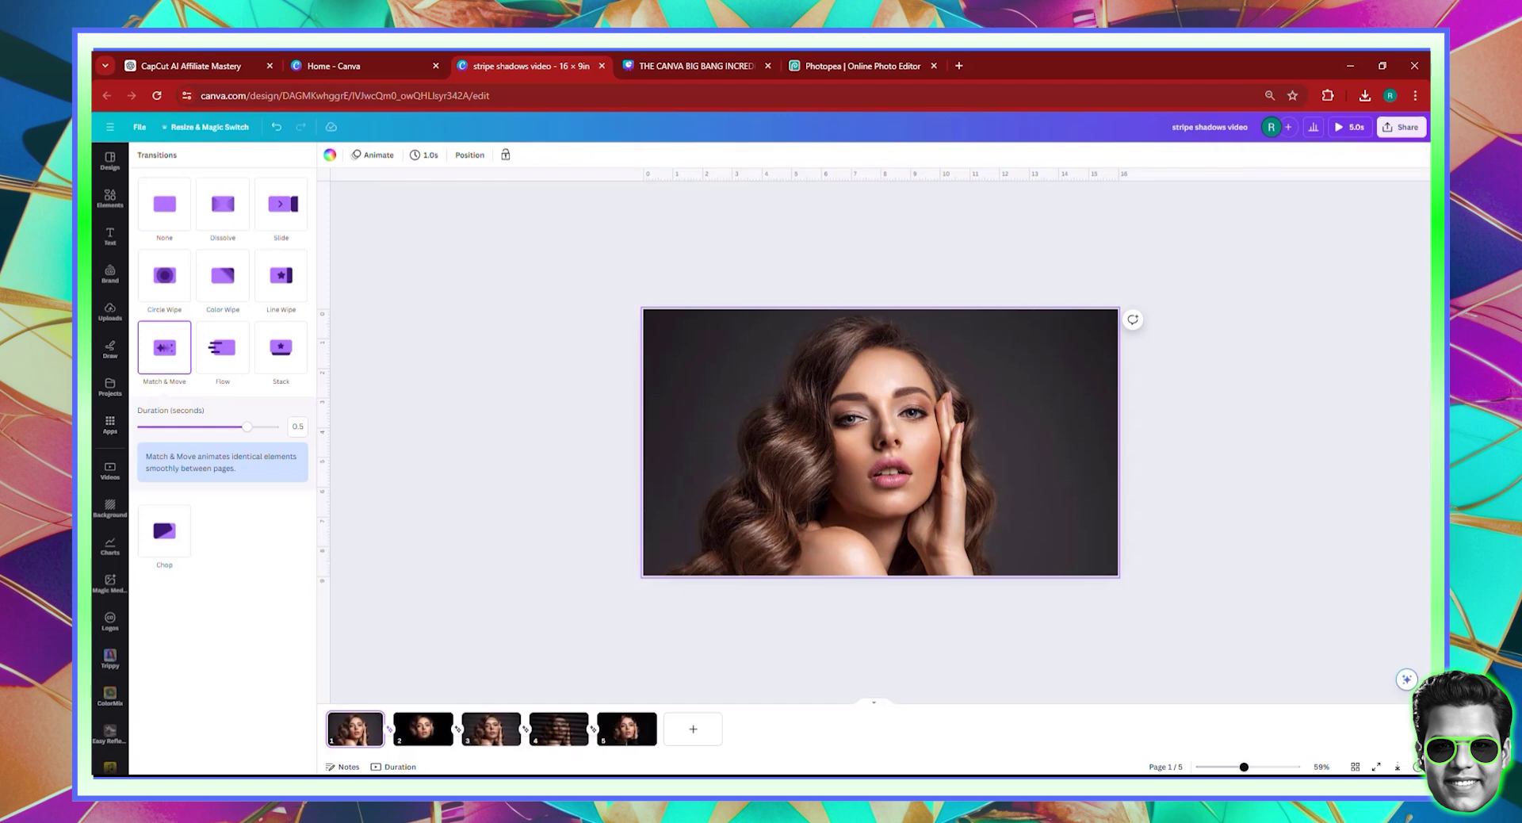
right_click(635, 735)
Replace the old tree search in Elements with a search for 'working on a laptop' photos
left_click(635, 735)
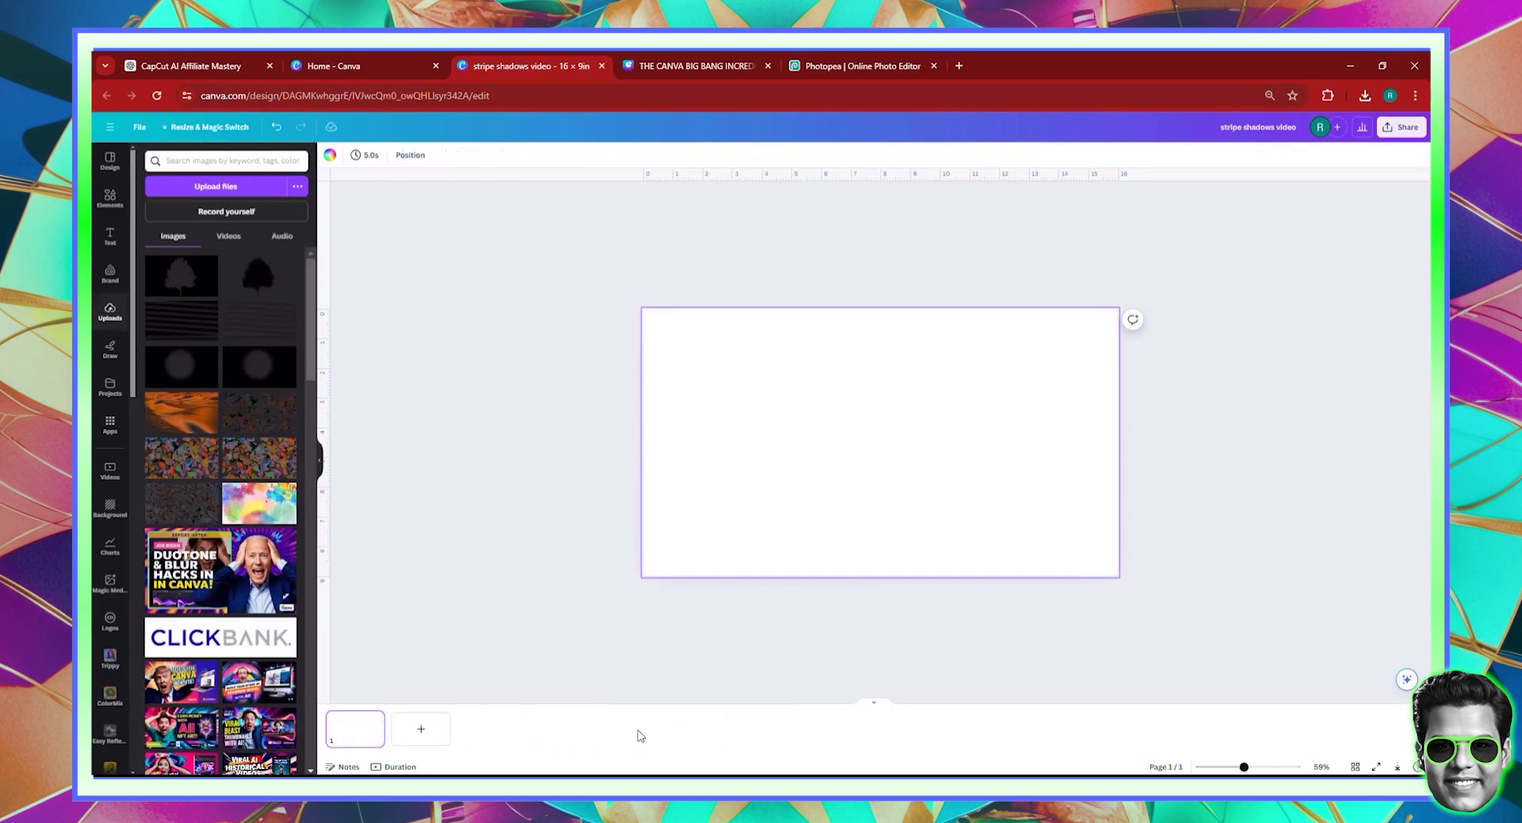
left_click(111, 200)
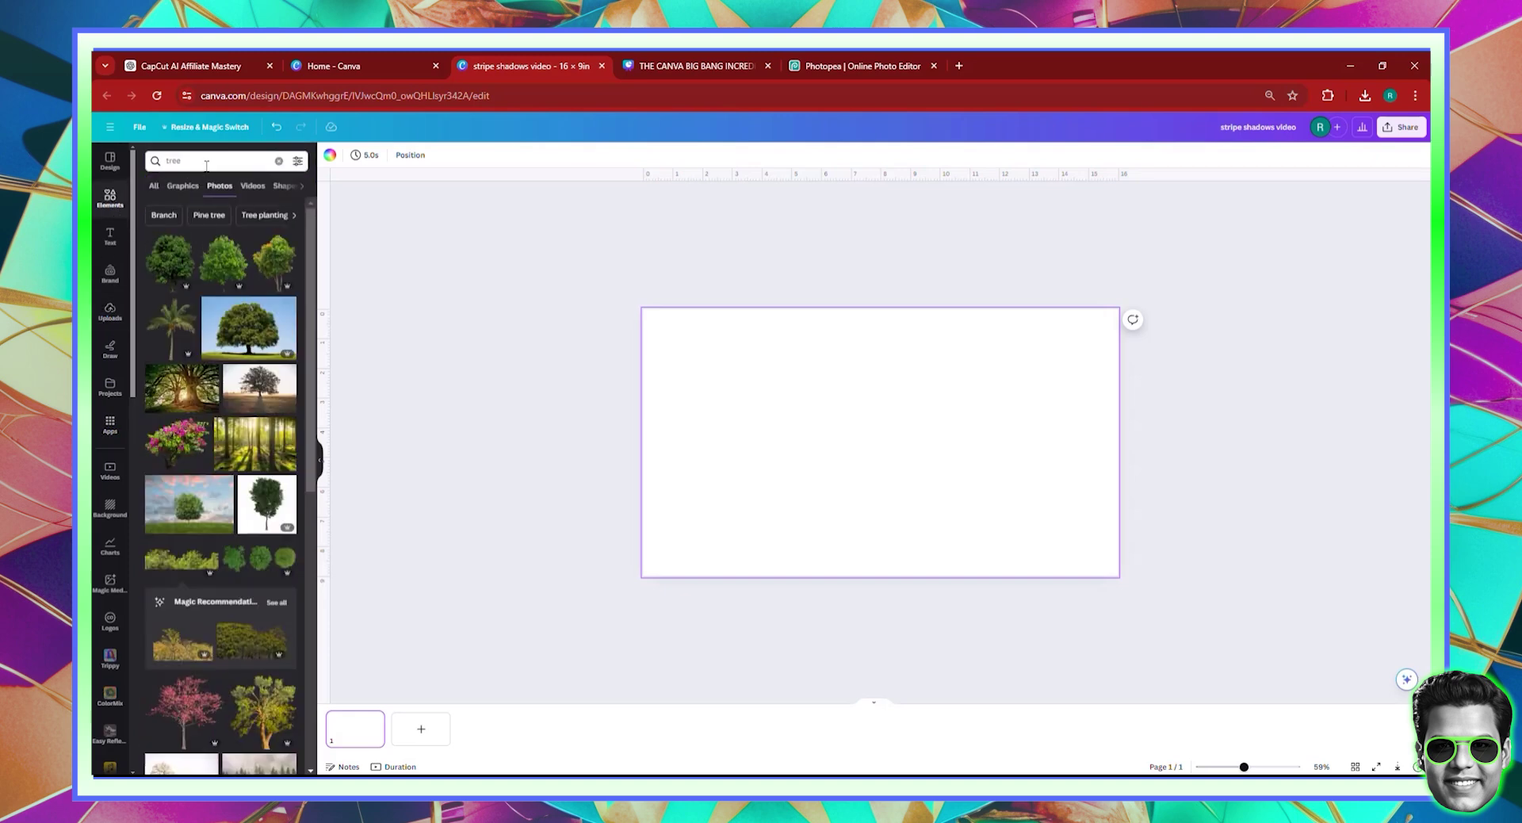
left_click(206, 165)
type("WORKING ON")
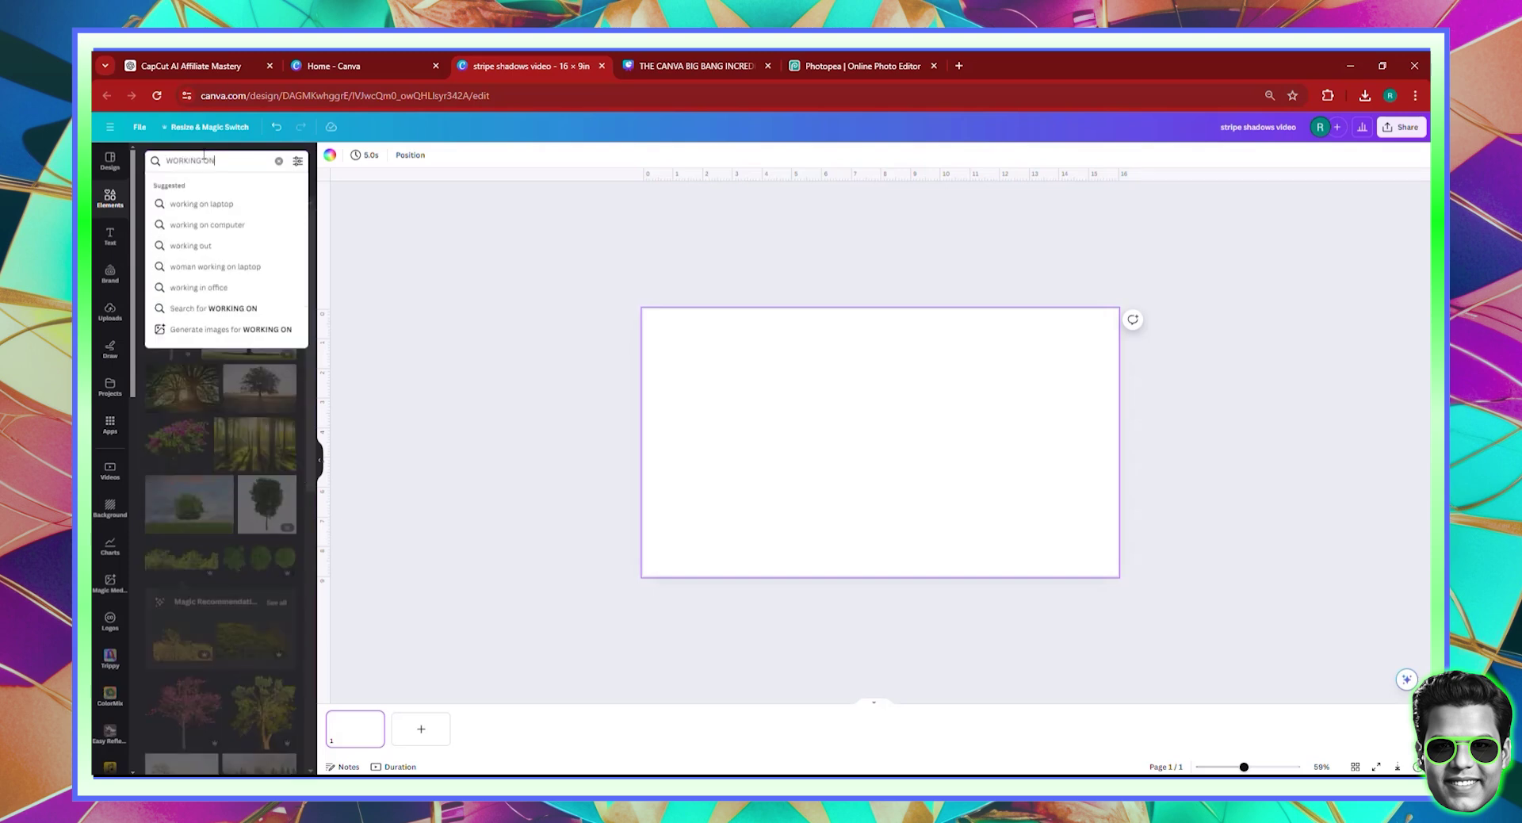
type(" A LAPTOP")
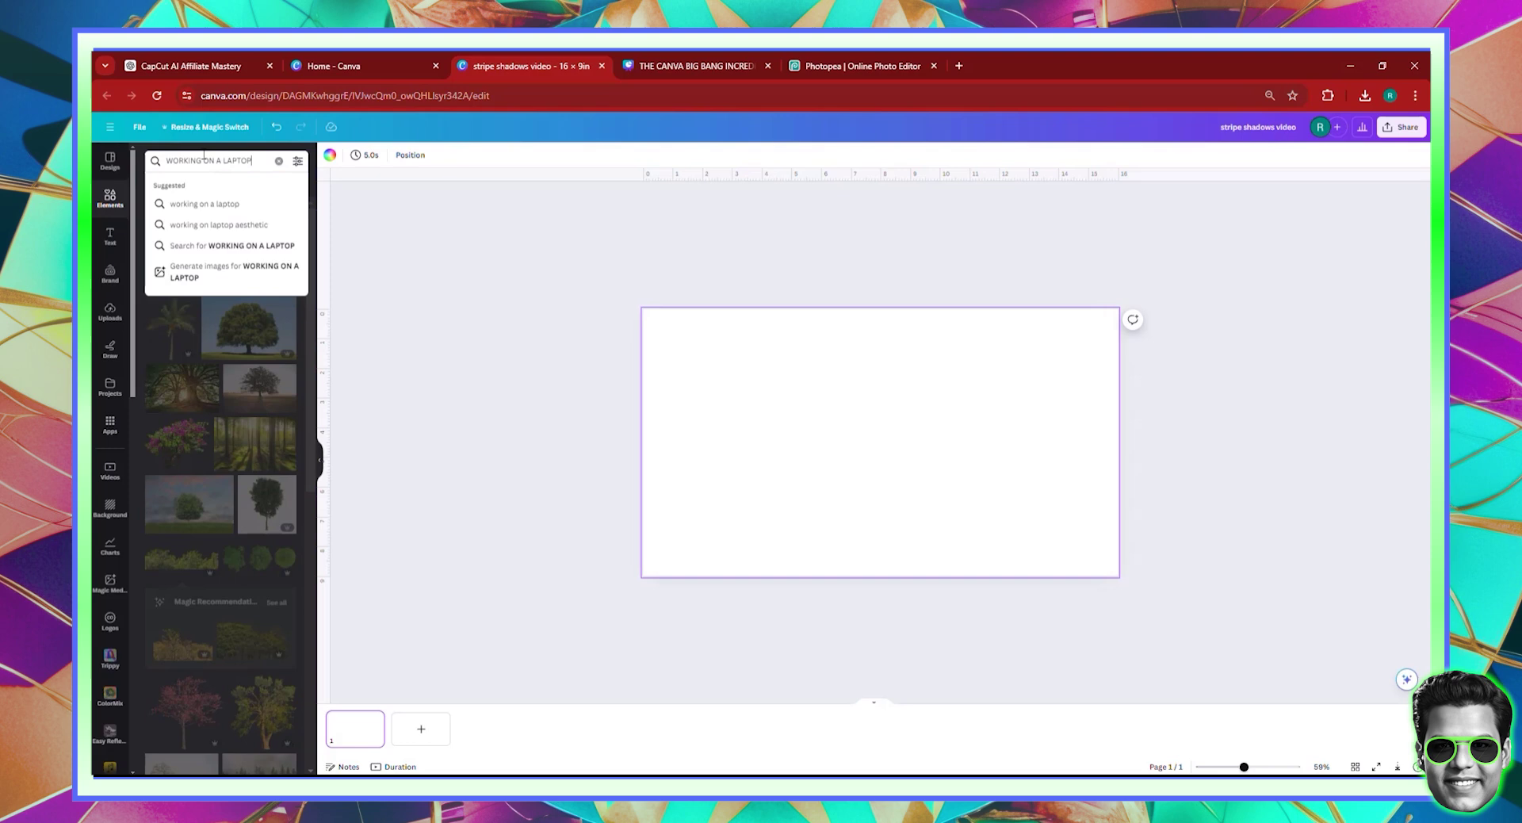
key("Return")
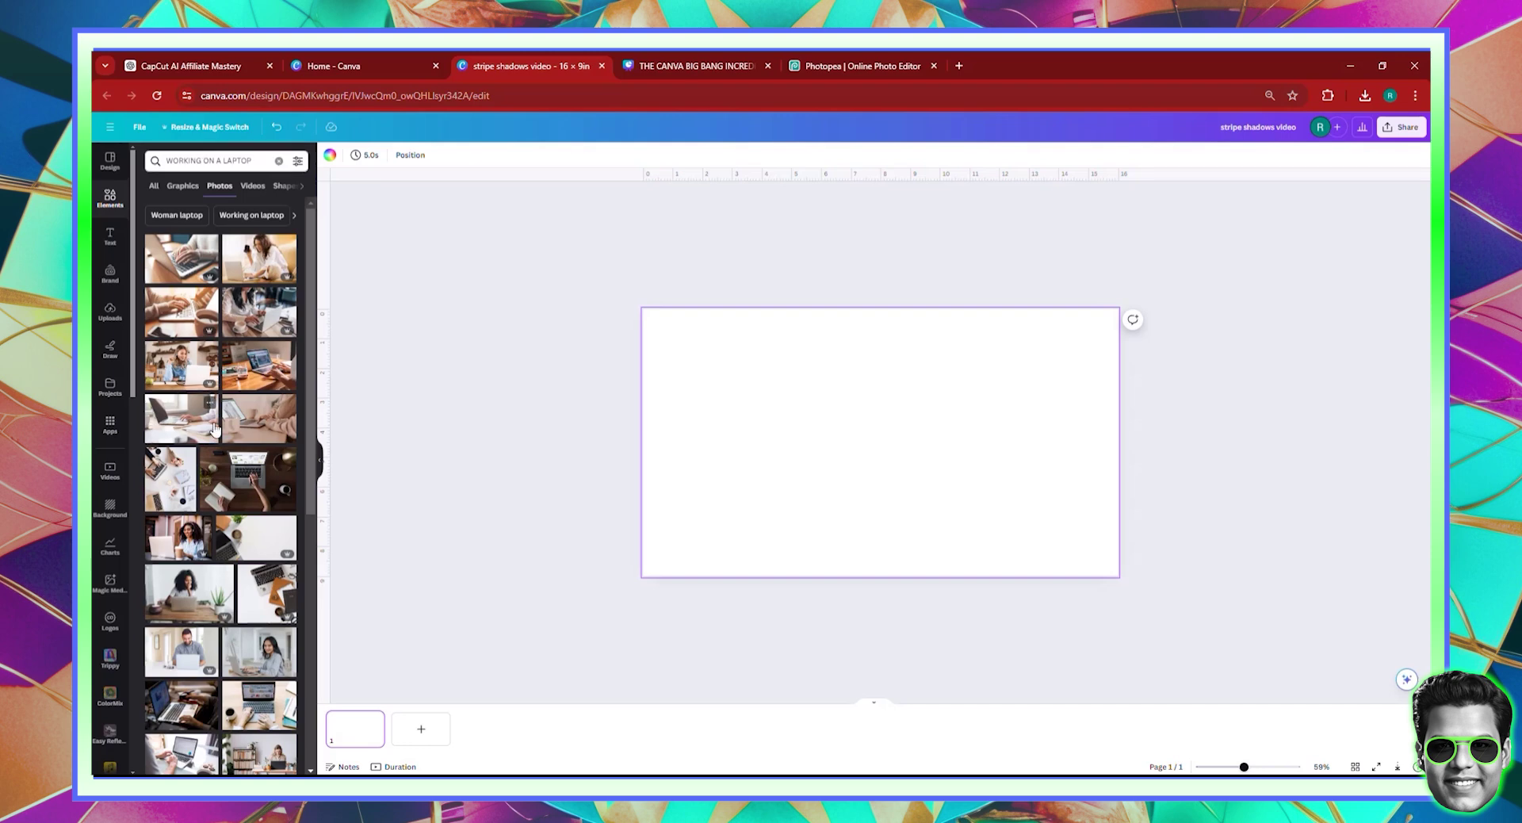
Swap the man-at-laptop photo for the smiling woman-at-laptop photo and set it as background
left_click(180, 657)
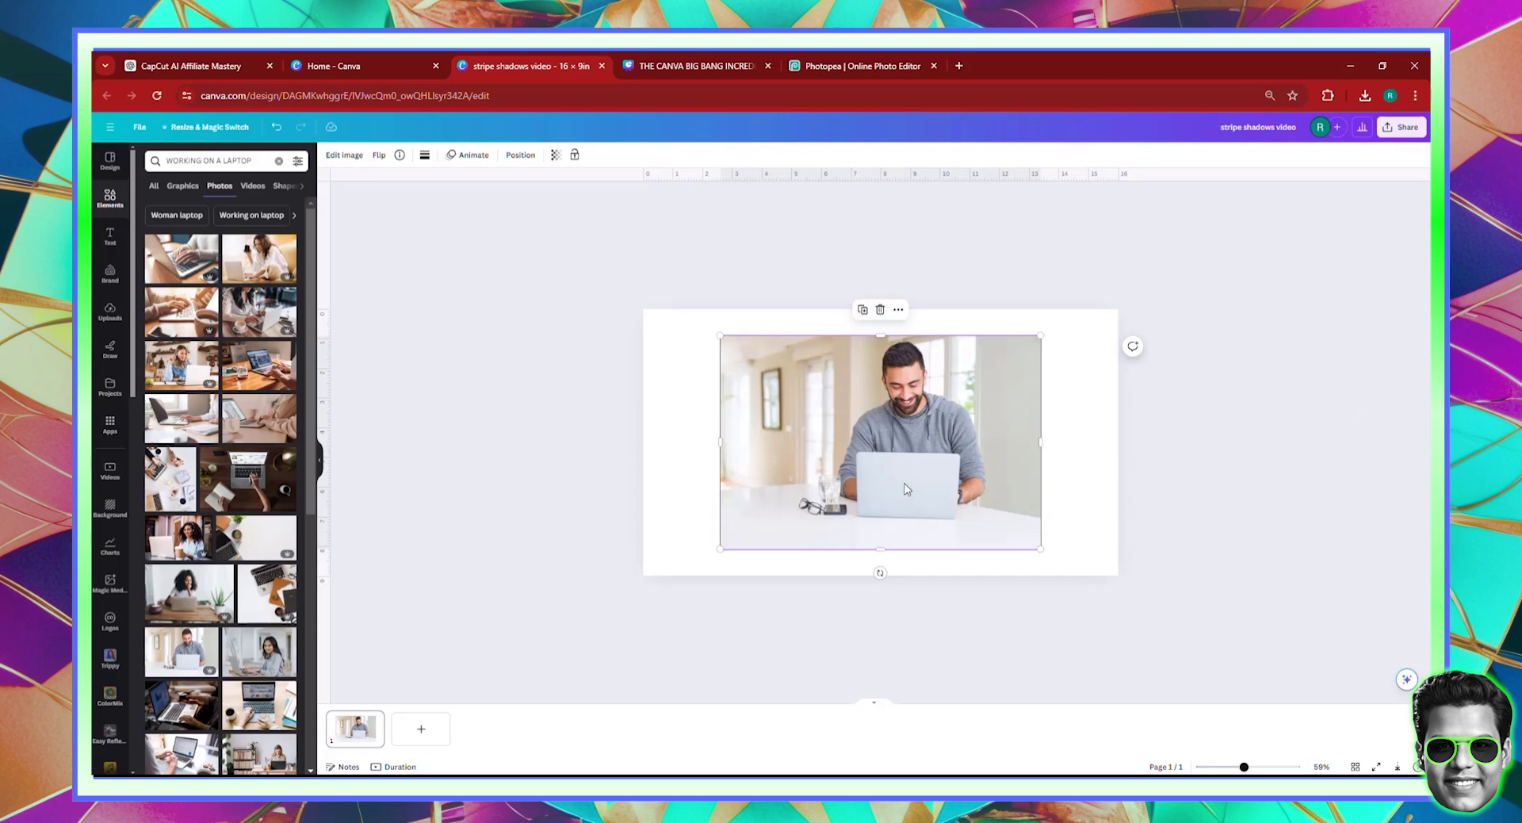
key("Delete")
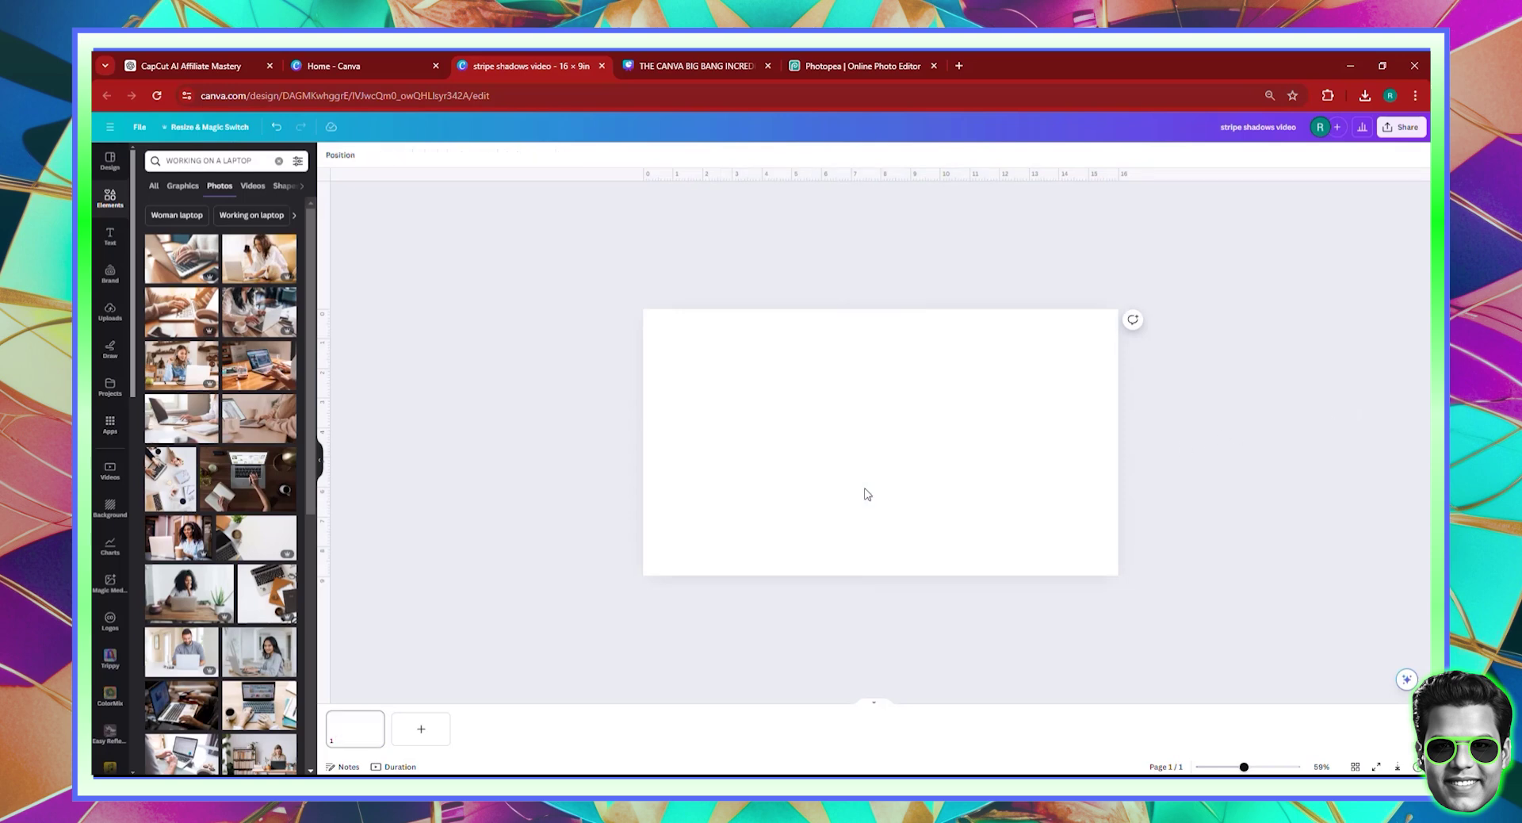
left_click(272, 662)
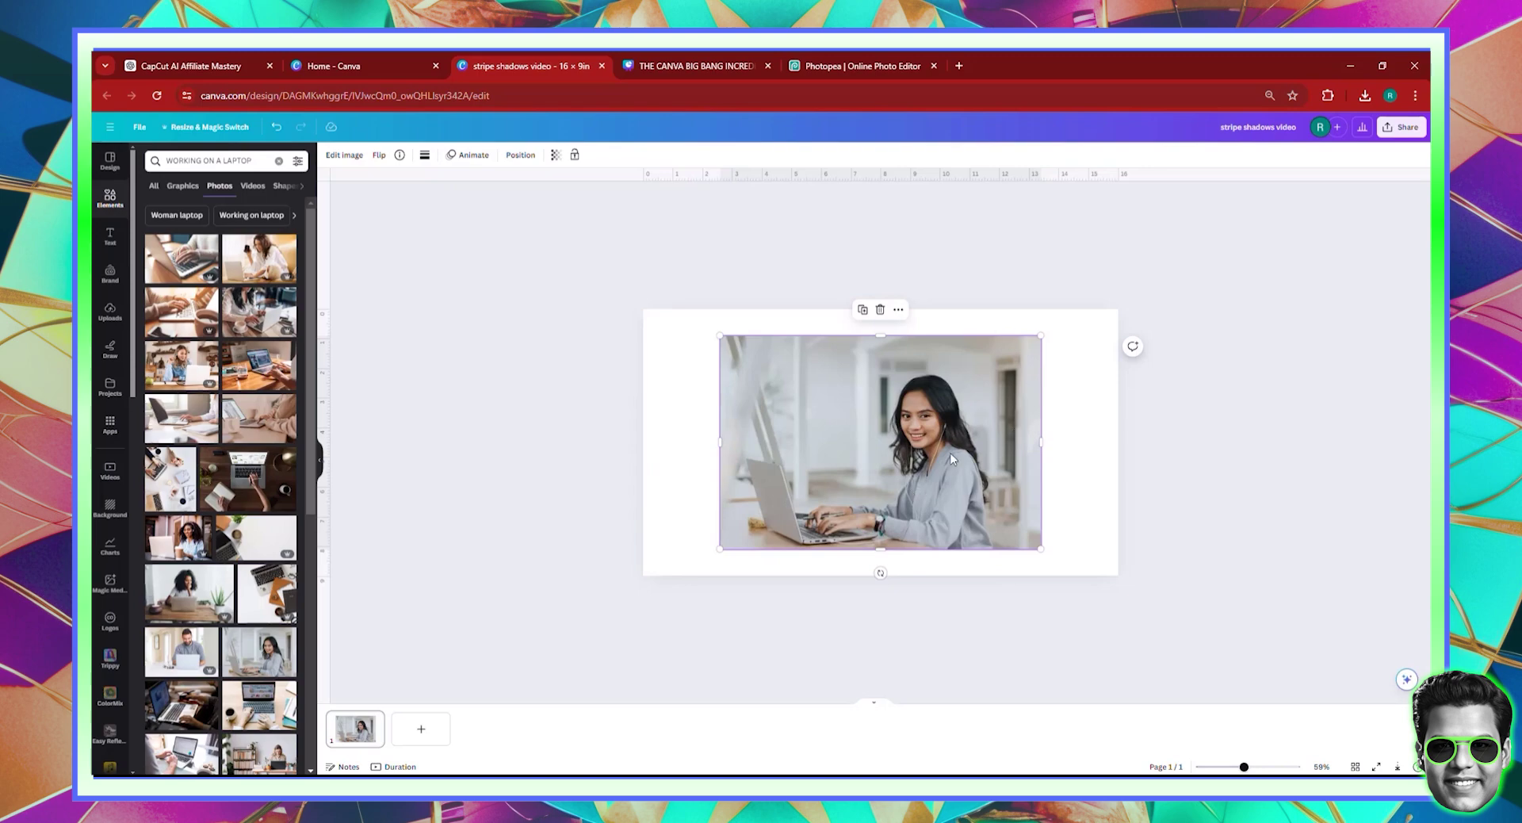
right_click(870, 440)
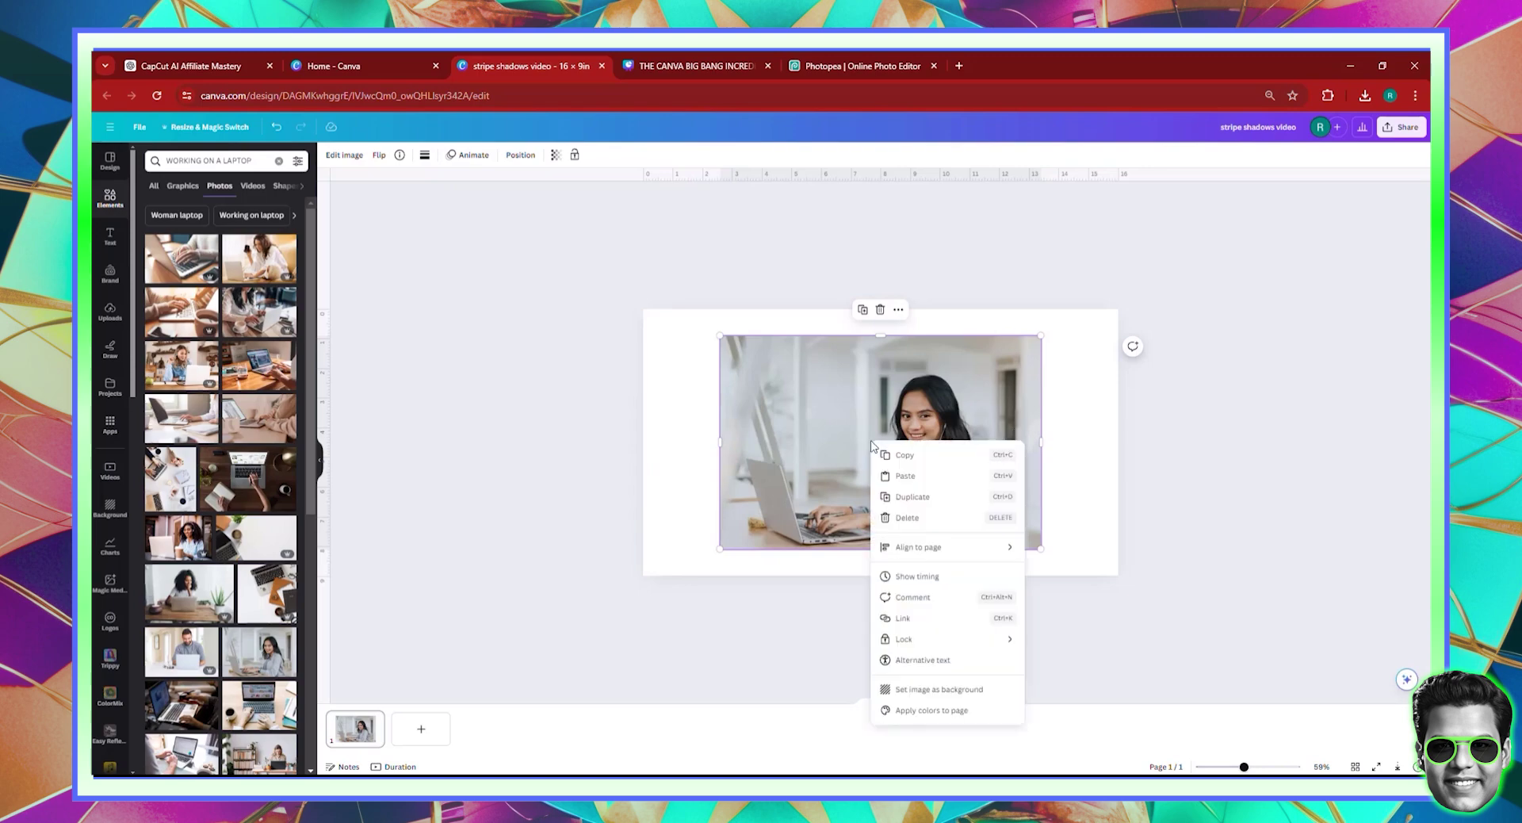
left_click(926, 690)
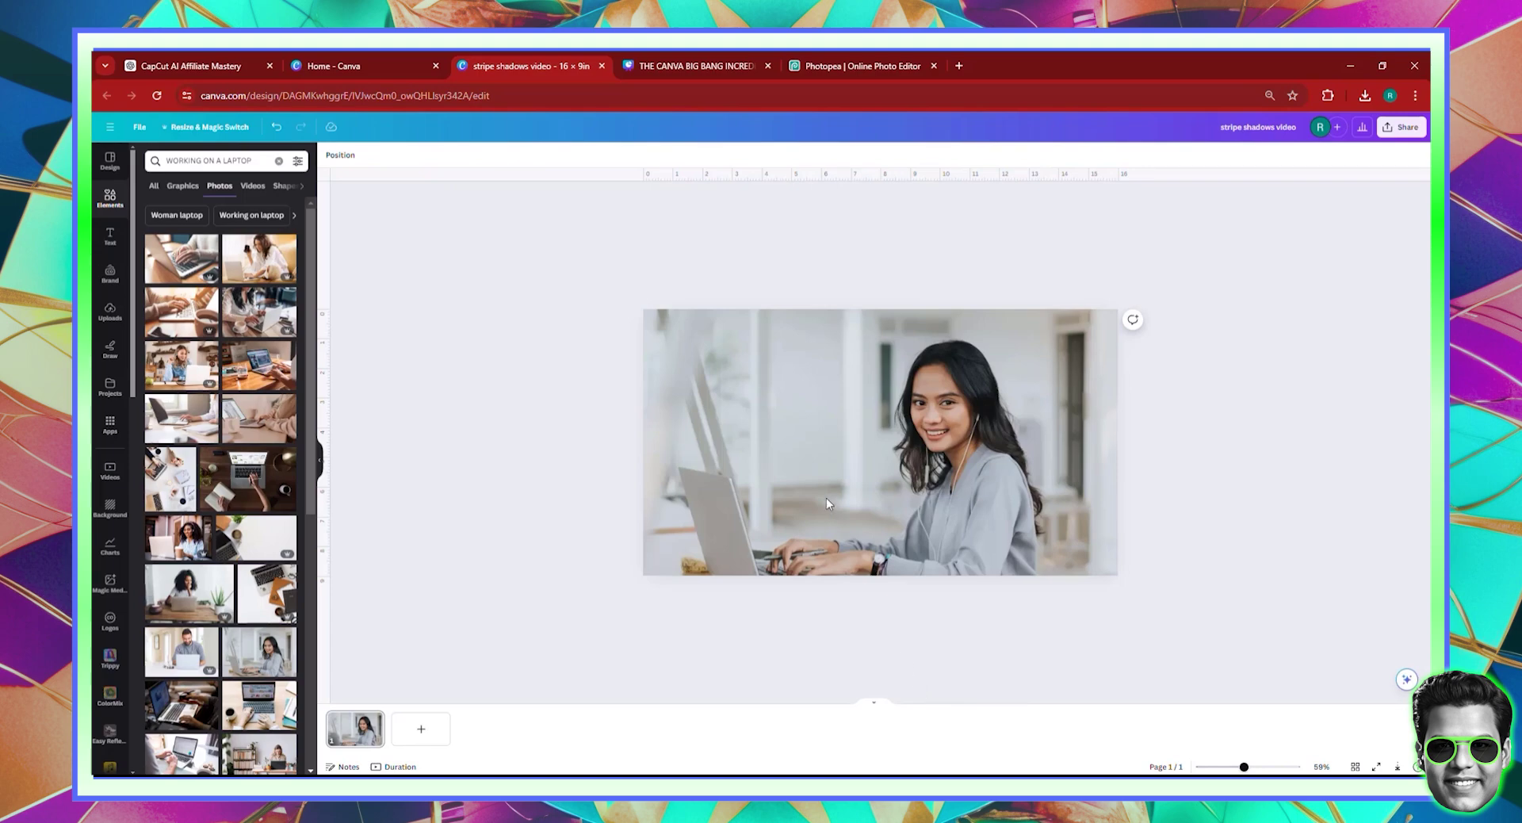
left_click(720, 491)
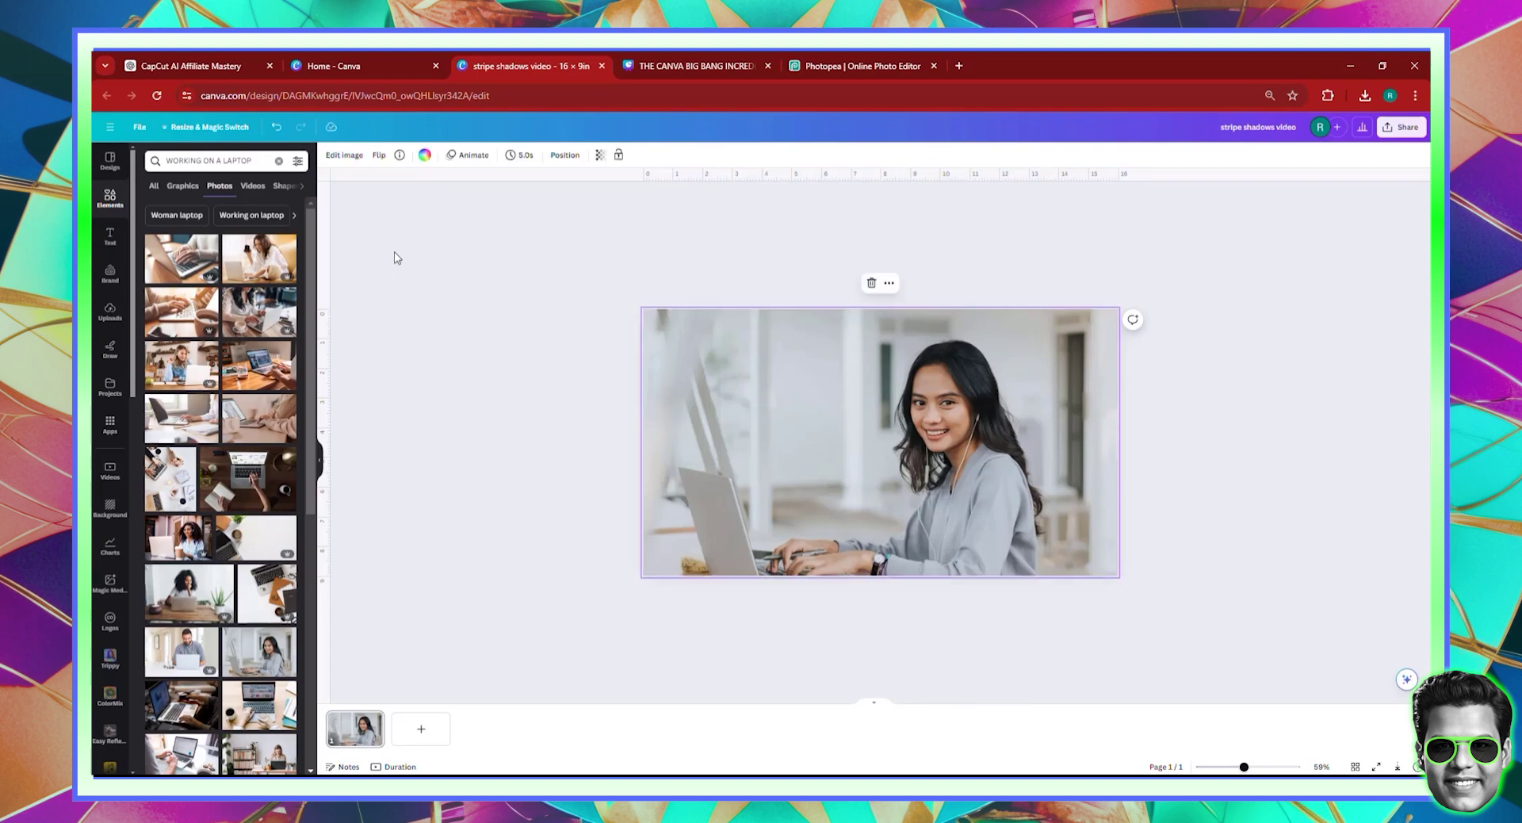
Auto-adjust the background photo, then set sharpness 24, clarity 22, saturation 14, blacks 22, contrast 11
left_click(345, 157)
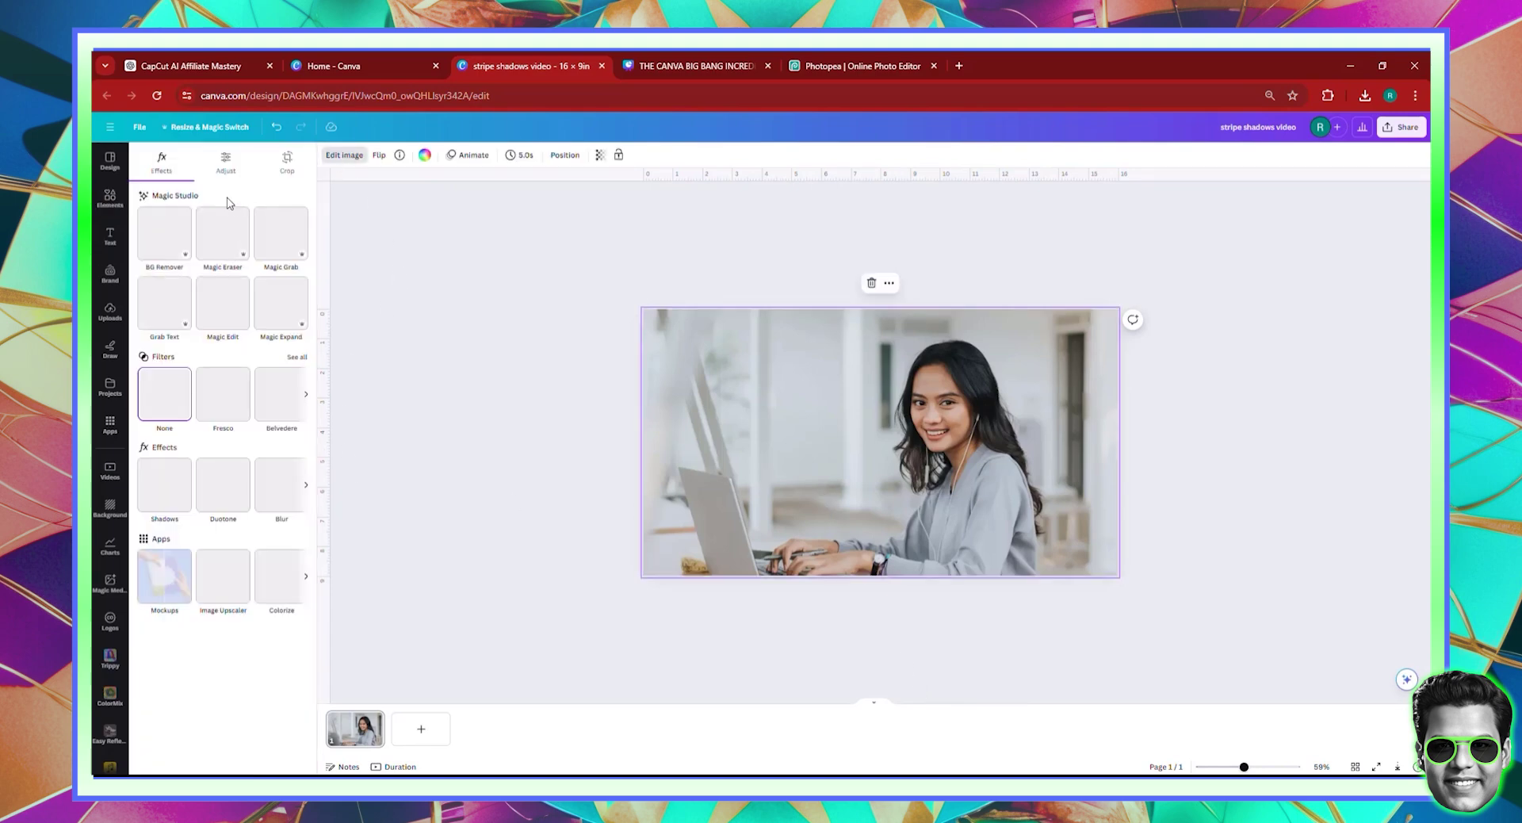
left_click(225, 176)
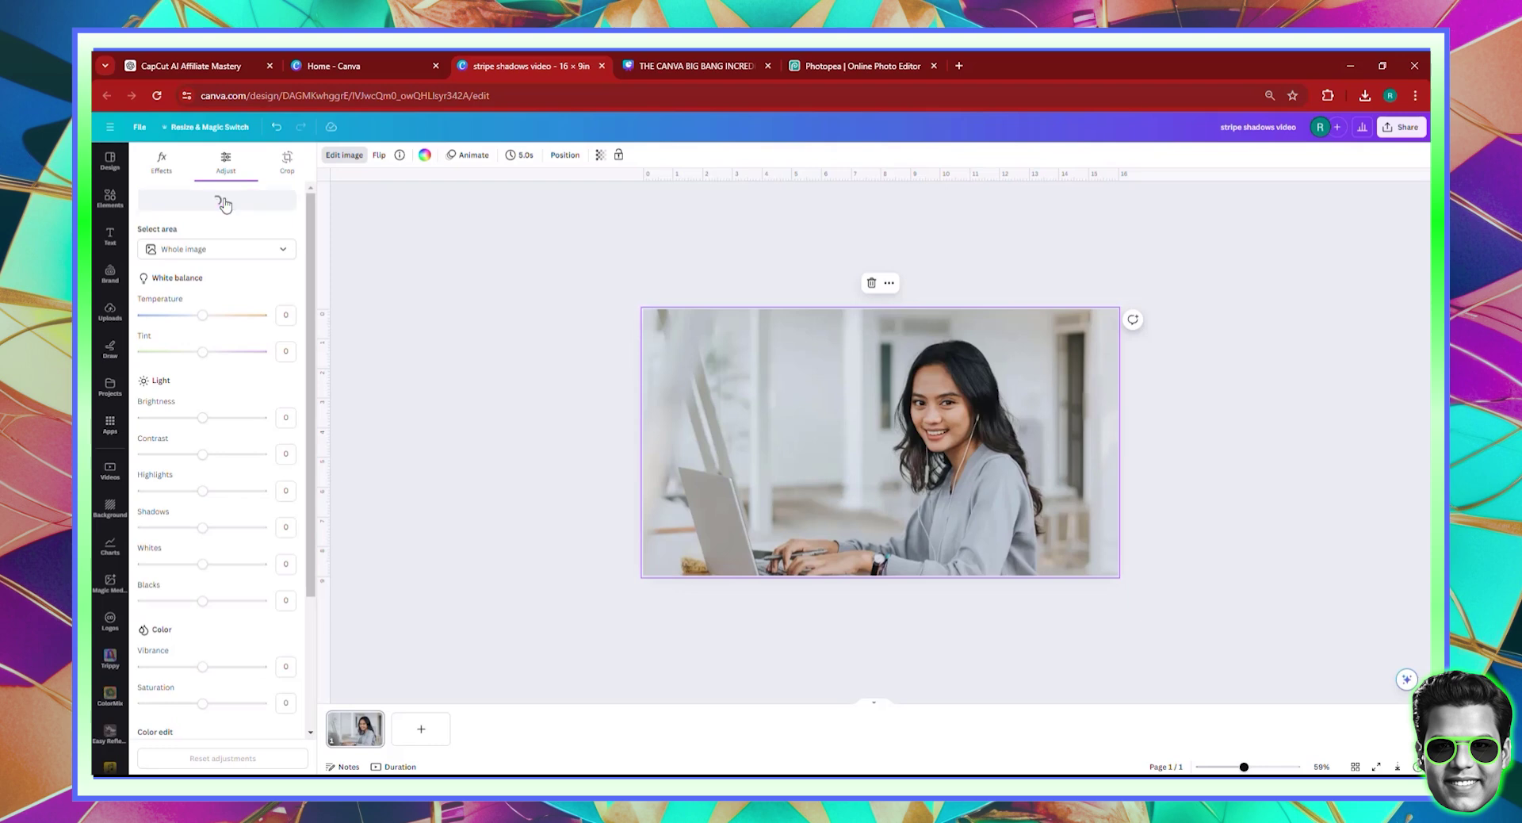
left_click(221, 199)
scroll(226, 626, "down", 3)
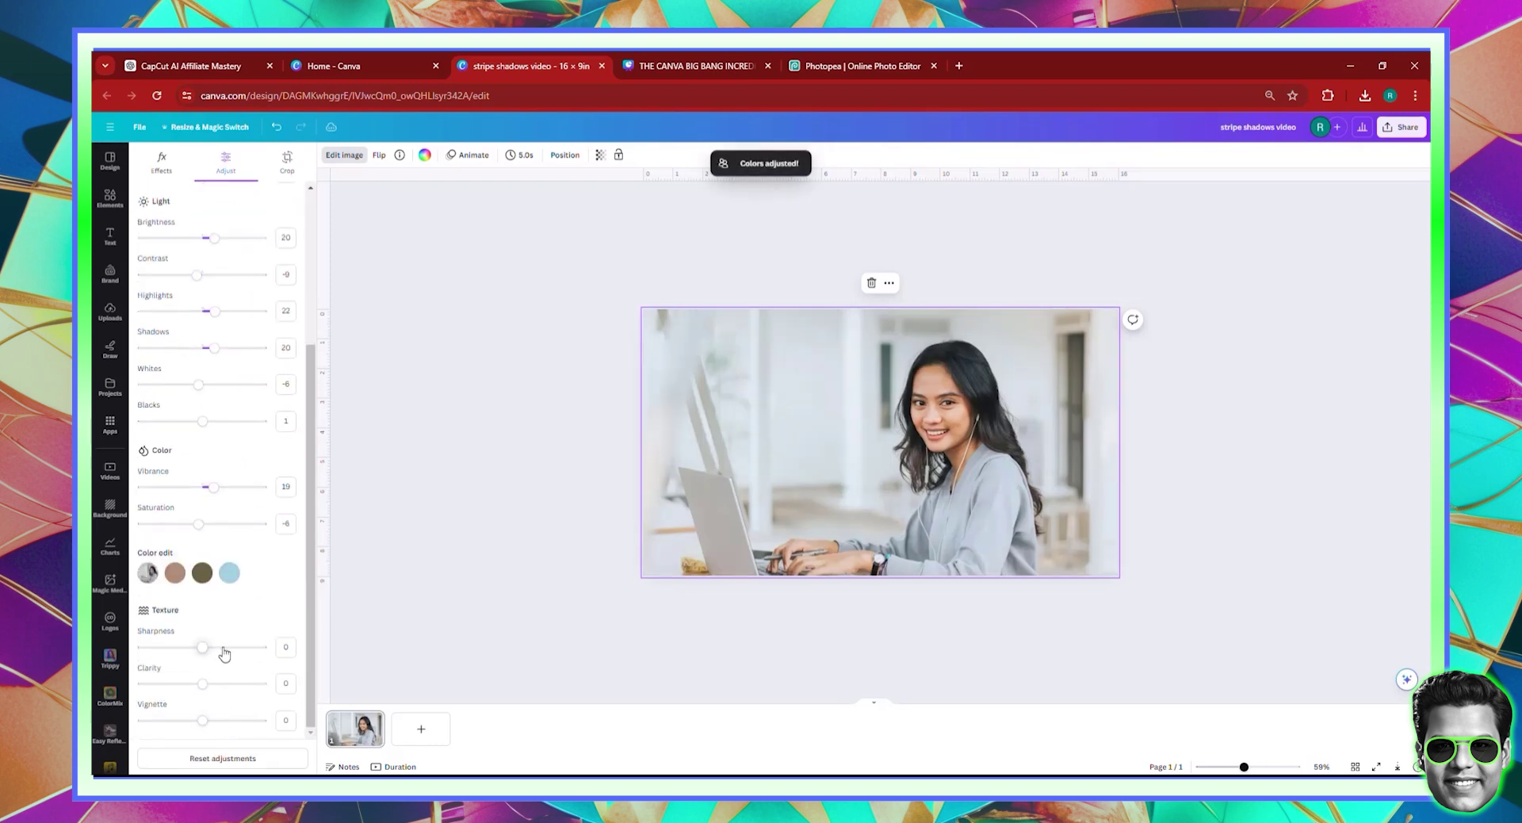
left_click_drag(213, 683, 216, 647)
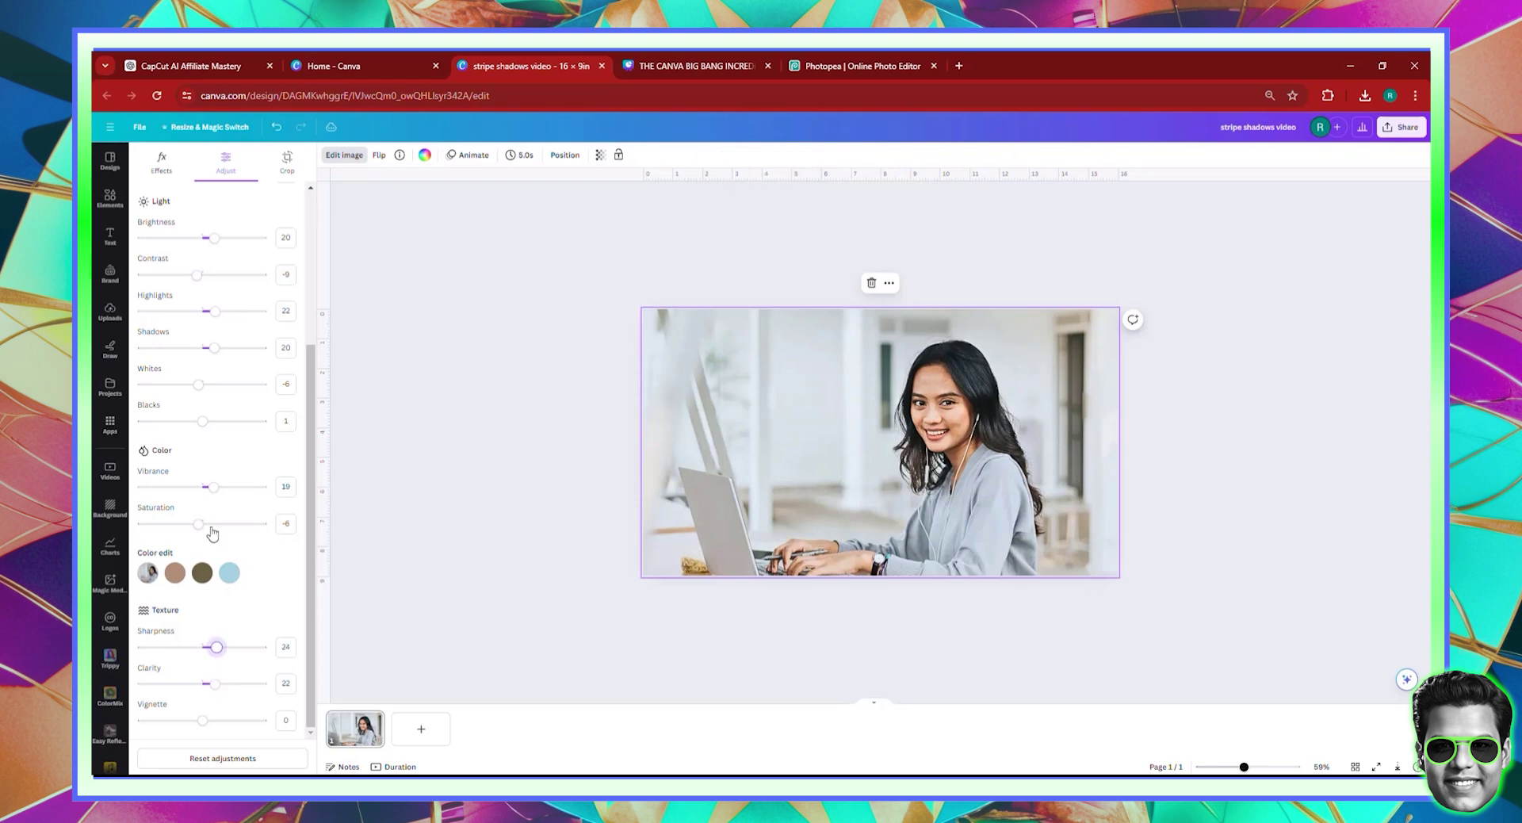
left_click_drag(198, 523, 210, 523)
left_click(214, 422)
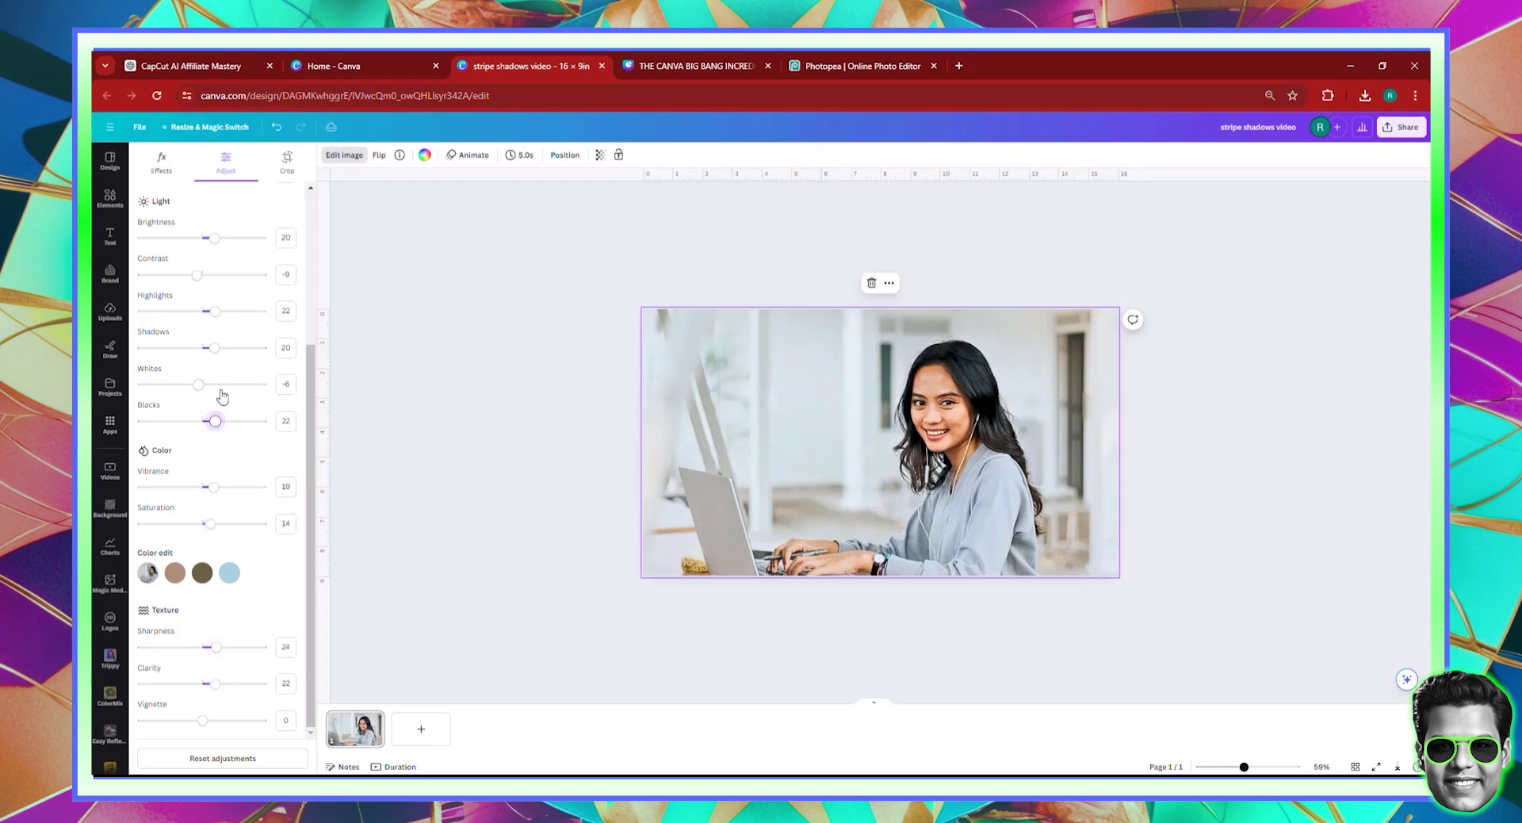
left_click(208, 275)
left_click(111, 198)
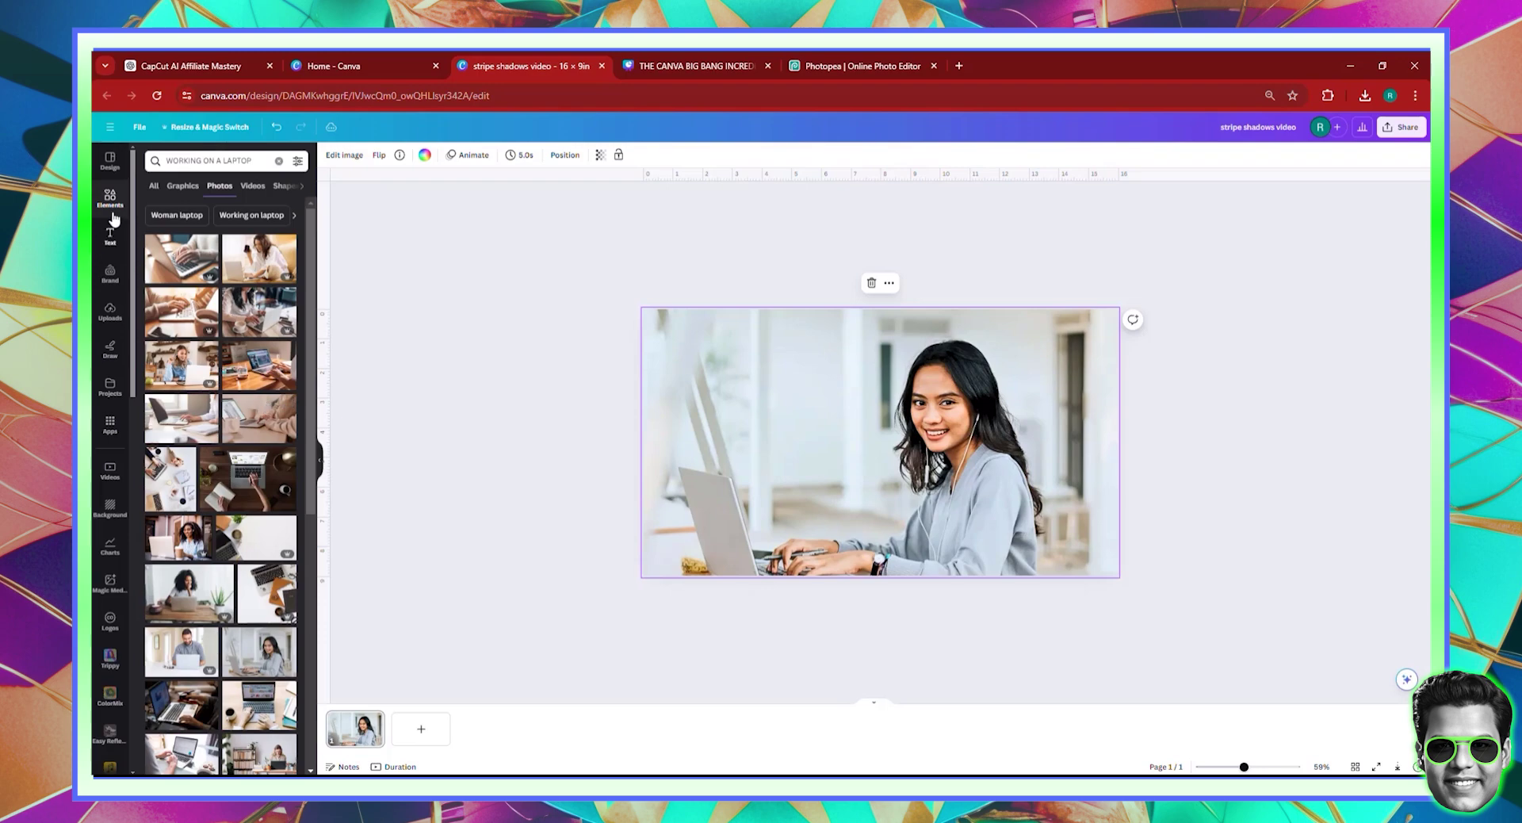
left_click(193, 159)
key("ctrl+a")
key("BackSpace")
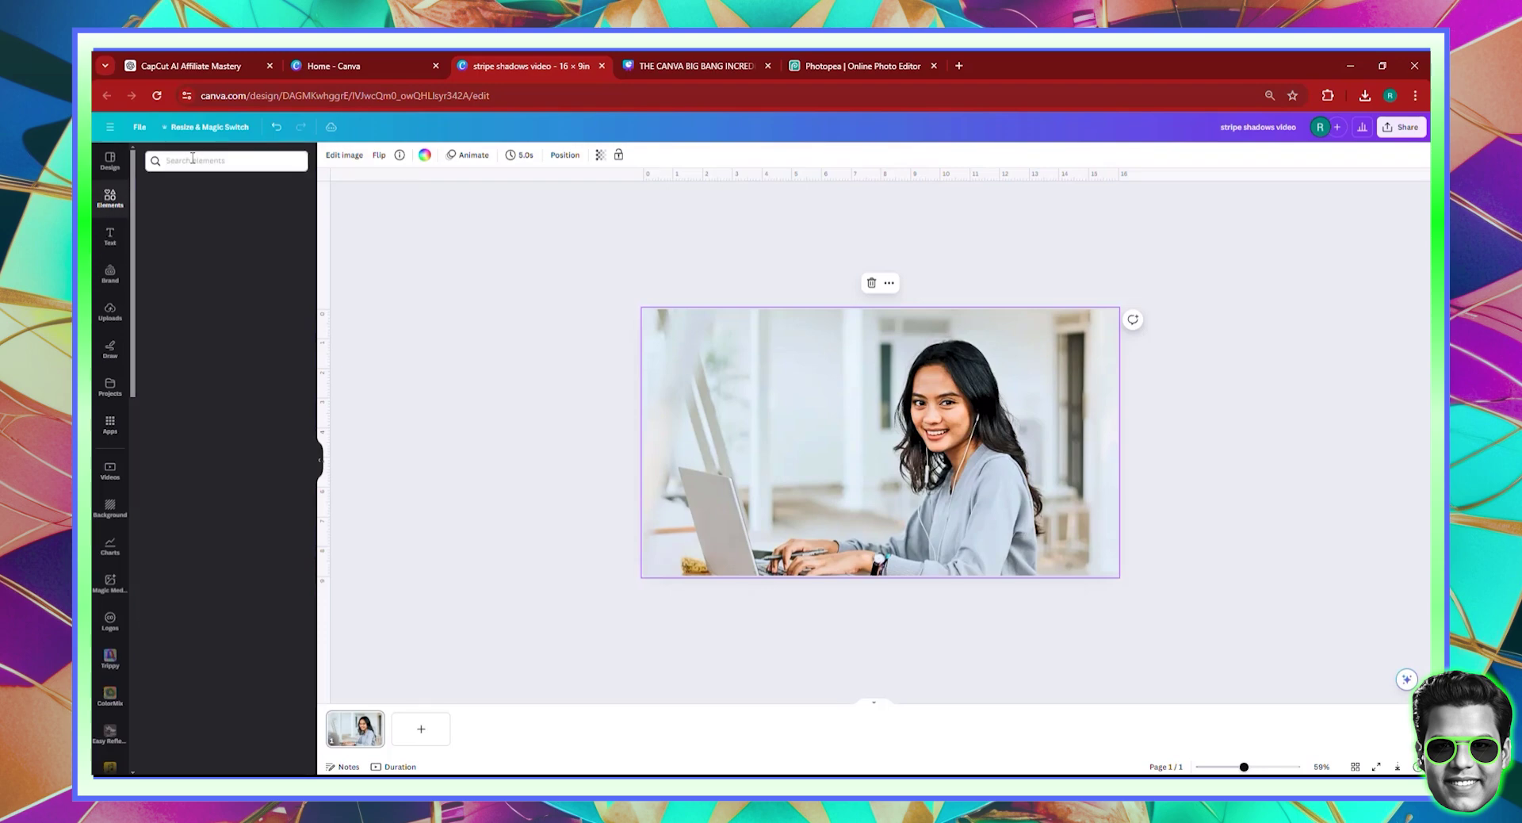
type("WINDOW")
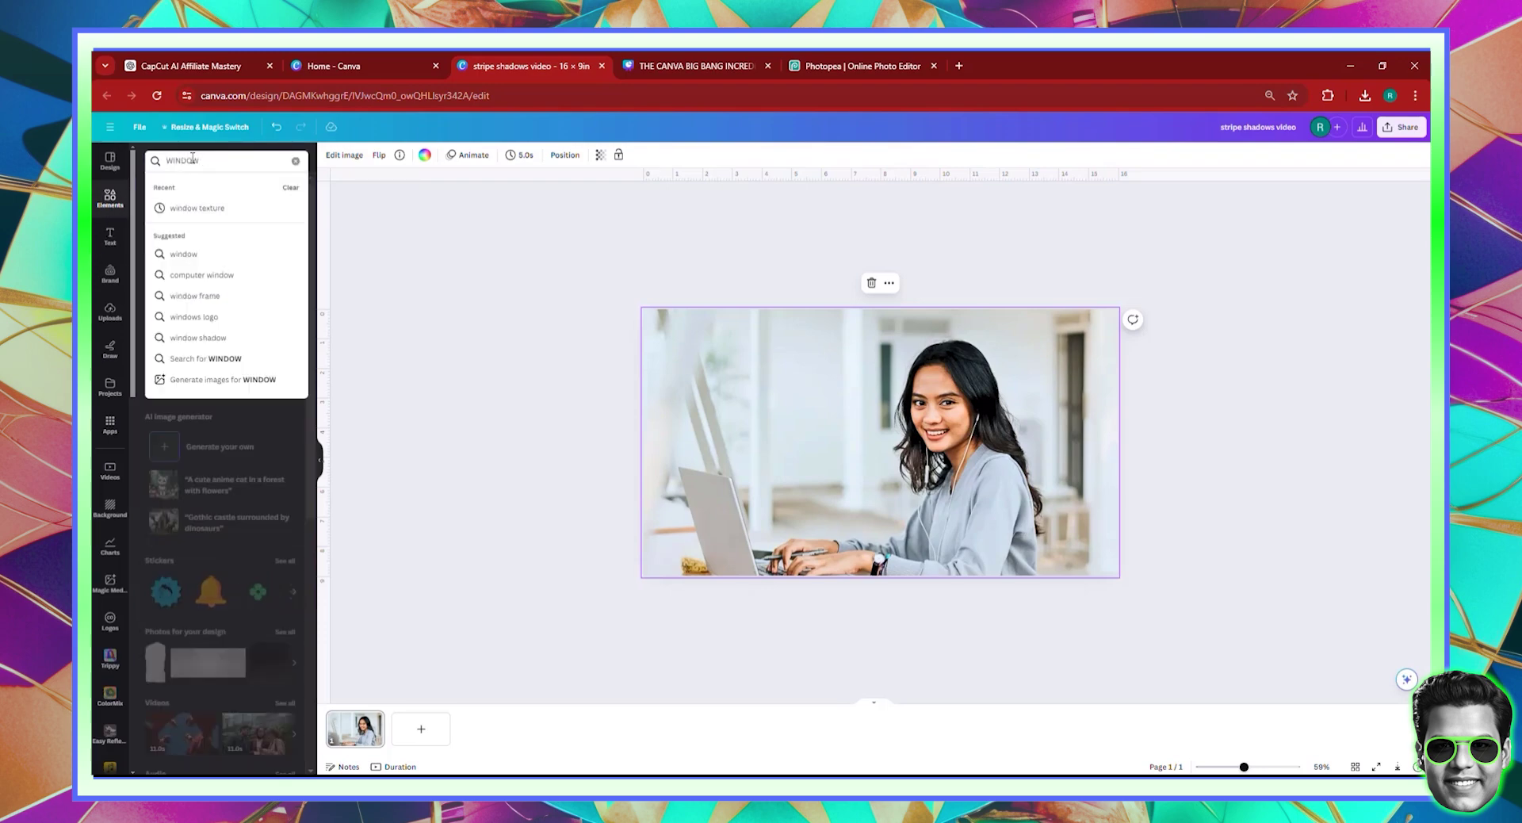
type(" SHADOW")
key("Return")
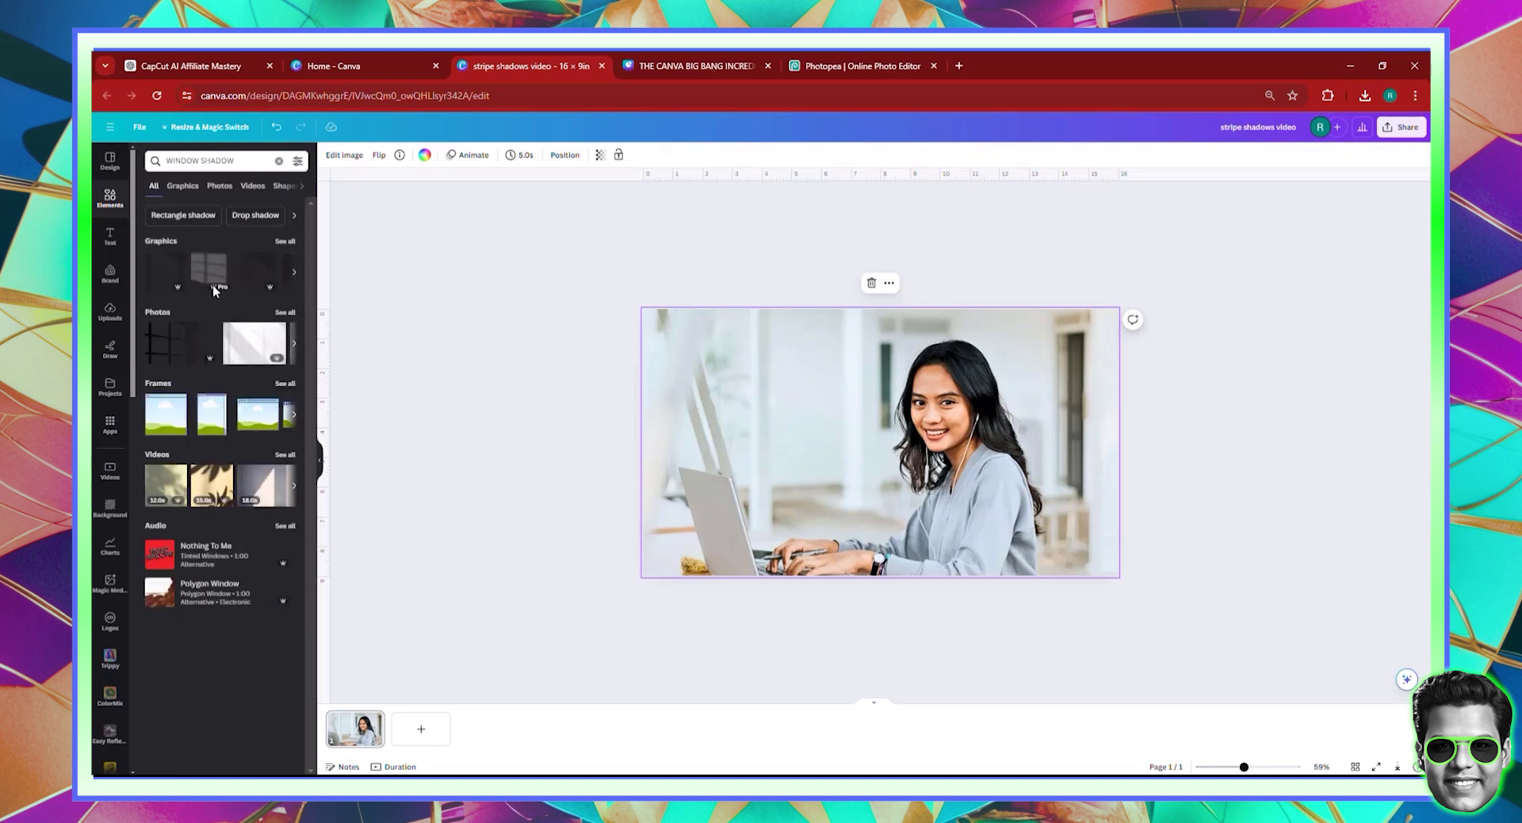
left_click(208, 274)
left_click_drag(913, 480, 789, 440)
left_click_drag(839, 502, 840, 504)
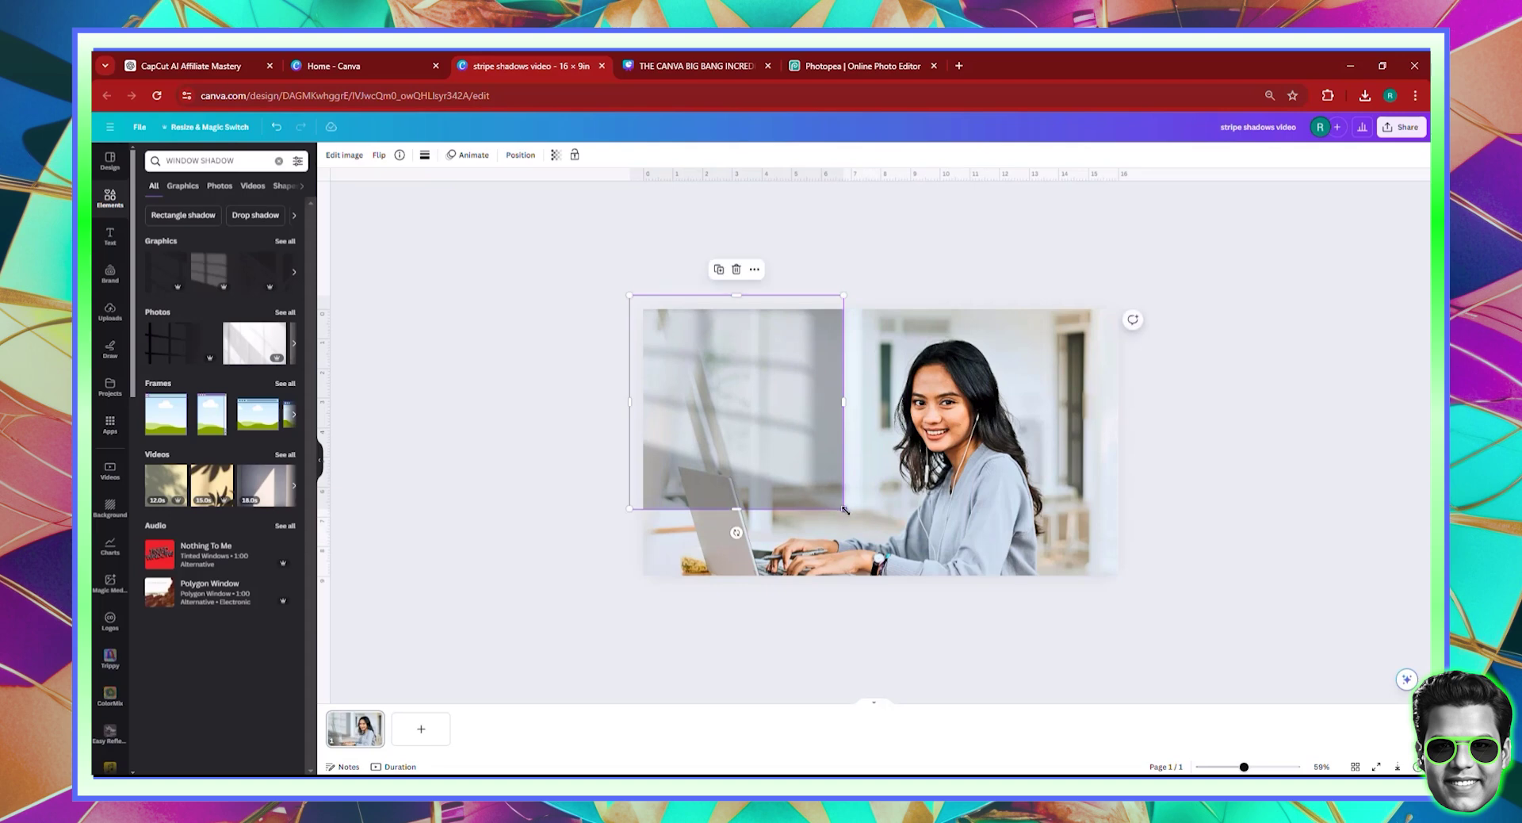
left_click_drag(1006, 640, 1158, 719)
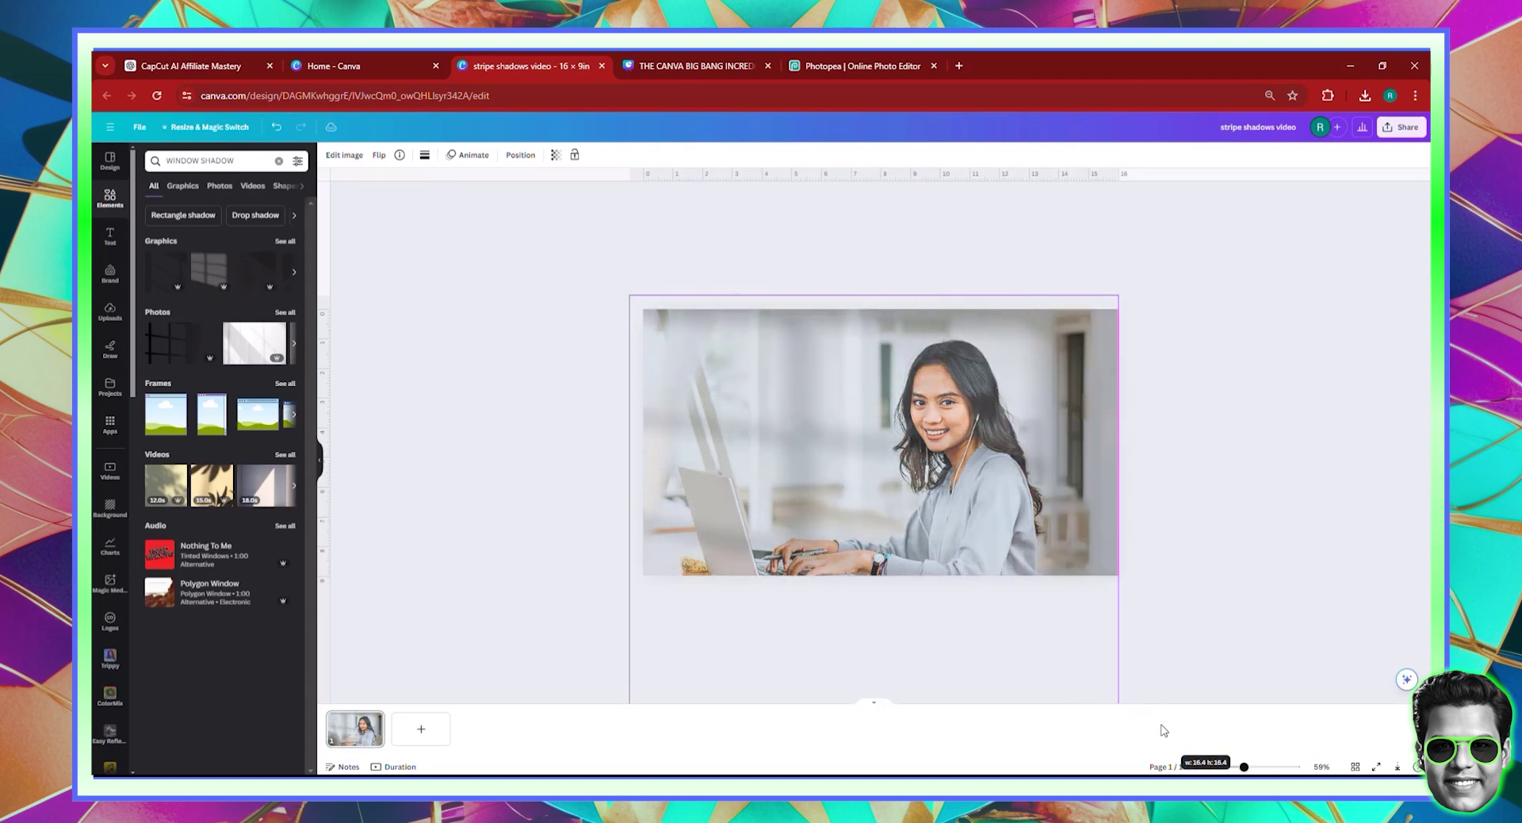
left_click_drag(1045, 504, 1055, 505)
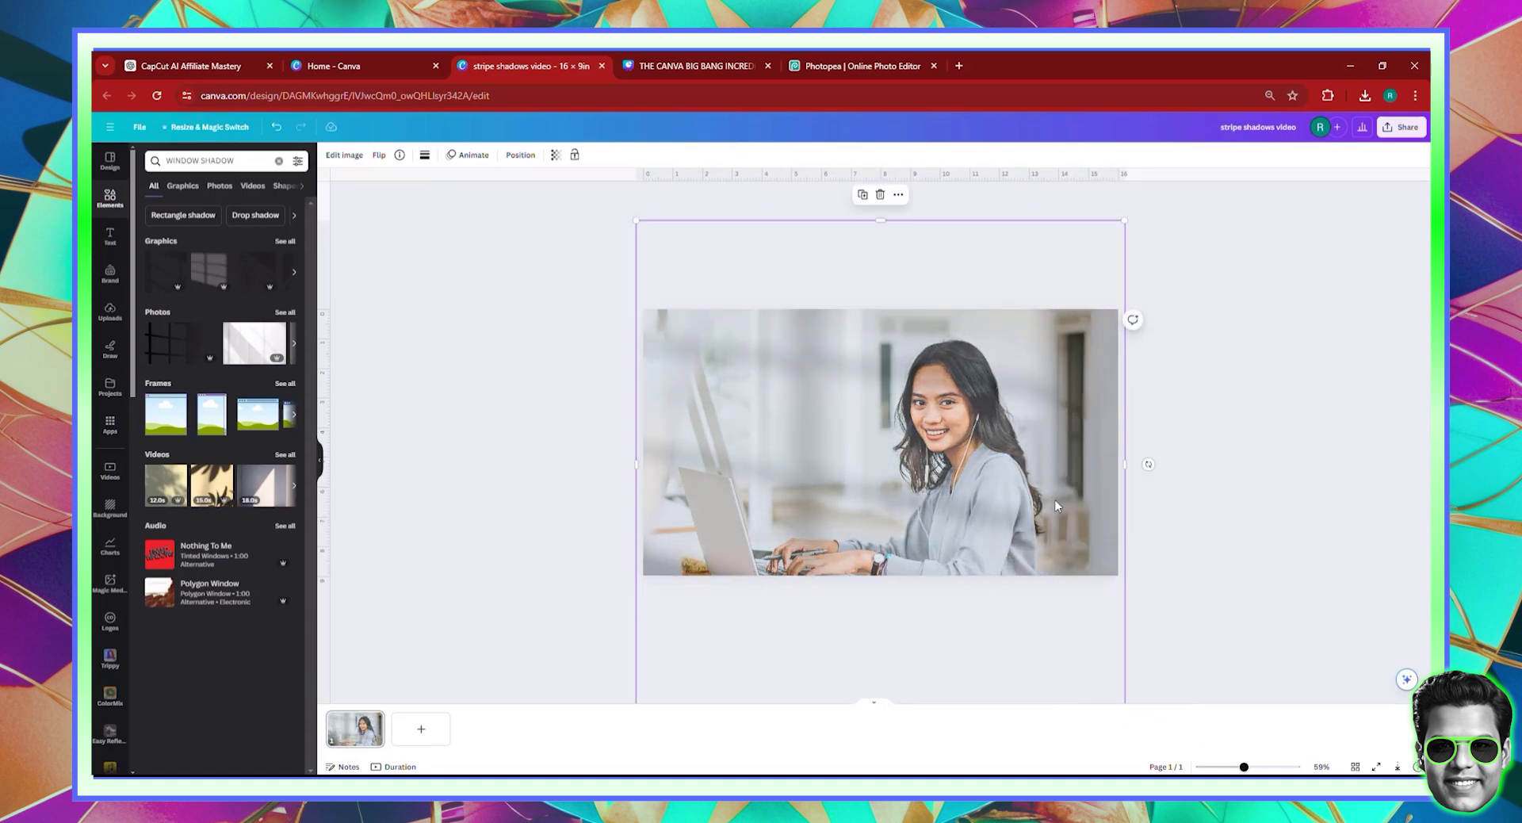
key("Escape")
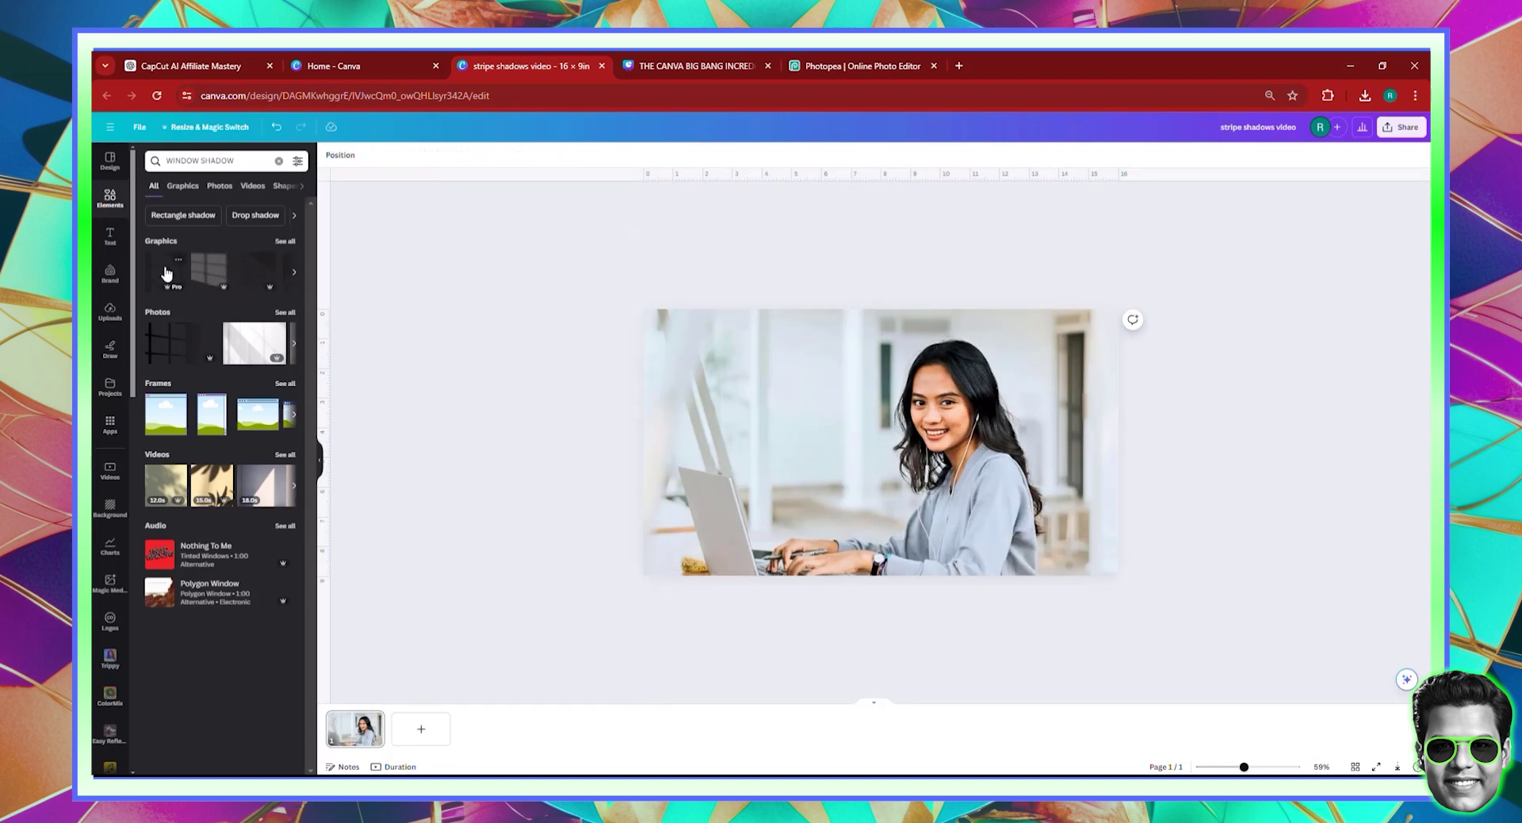
left_click_drag(166, 273, 940, 507)
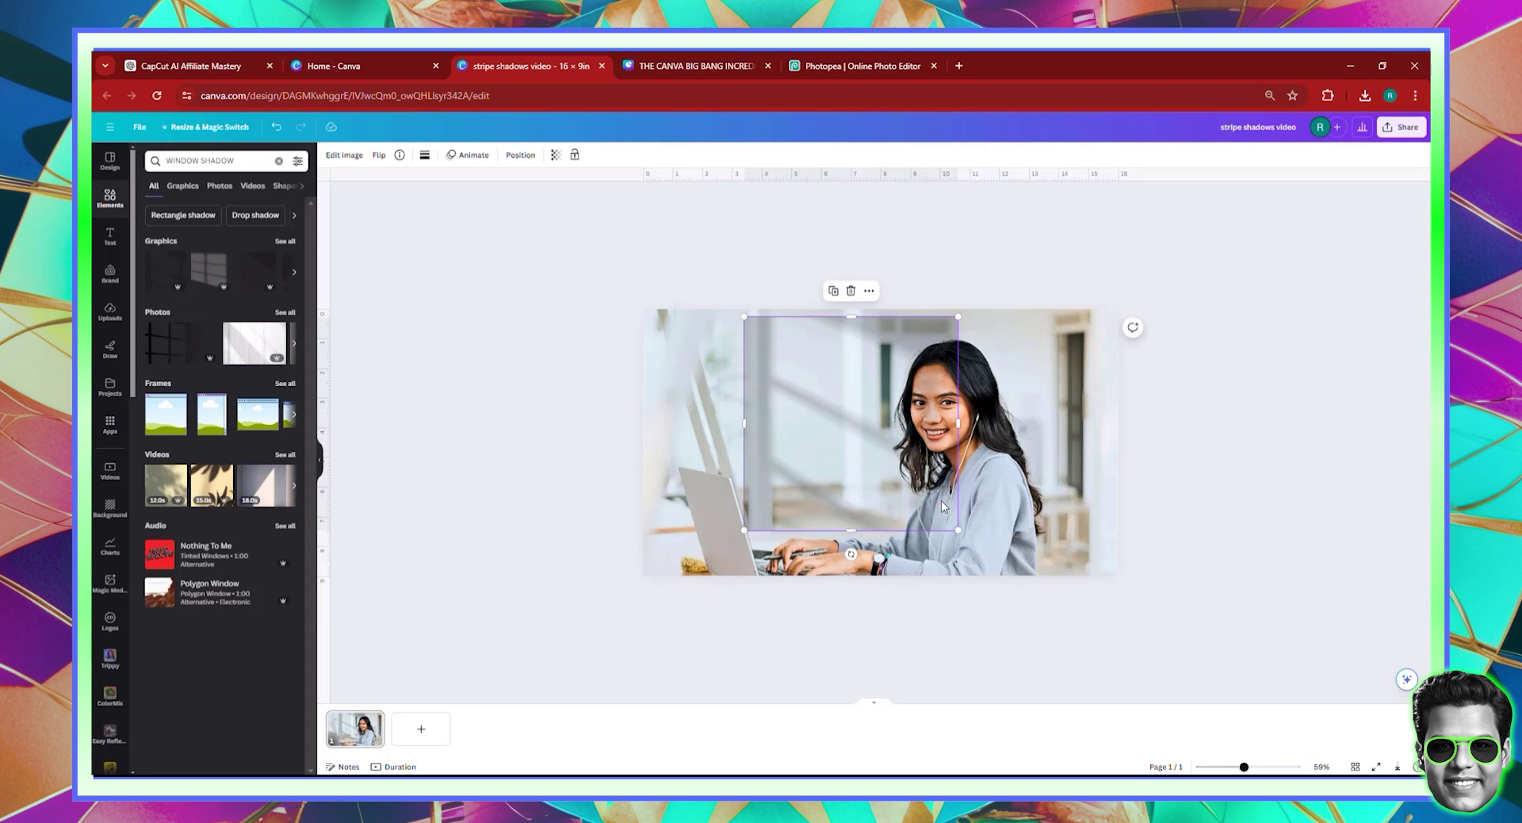
key("Delete")
left_click_drag(162, 345, 838, 563)
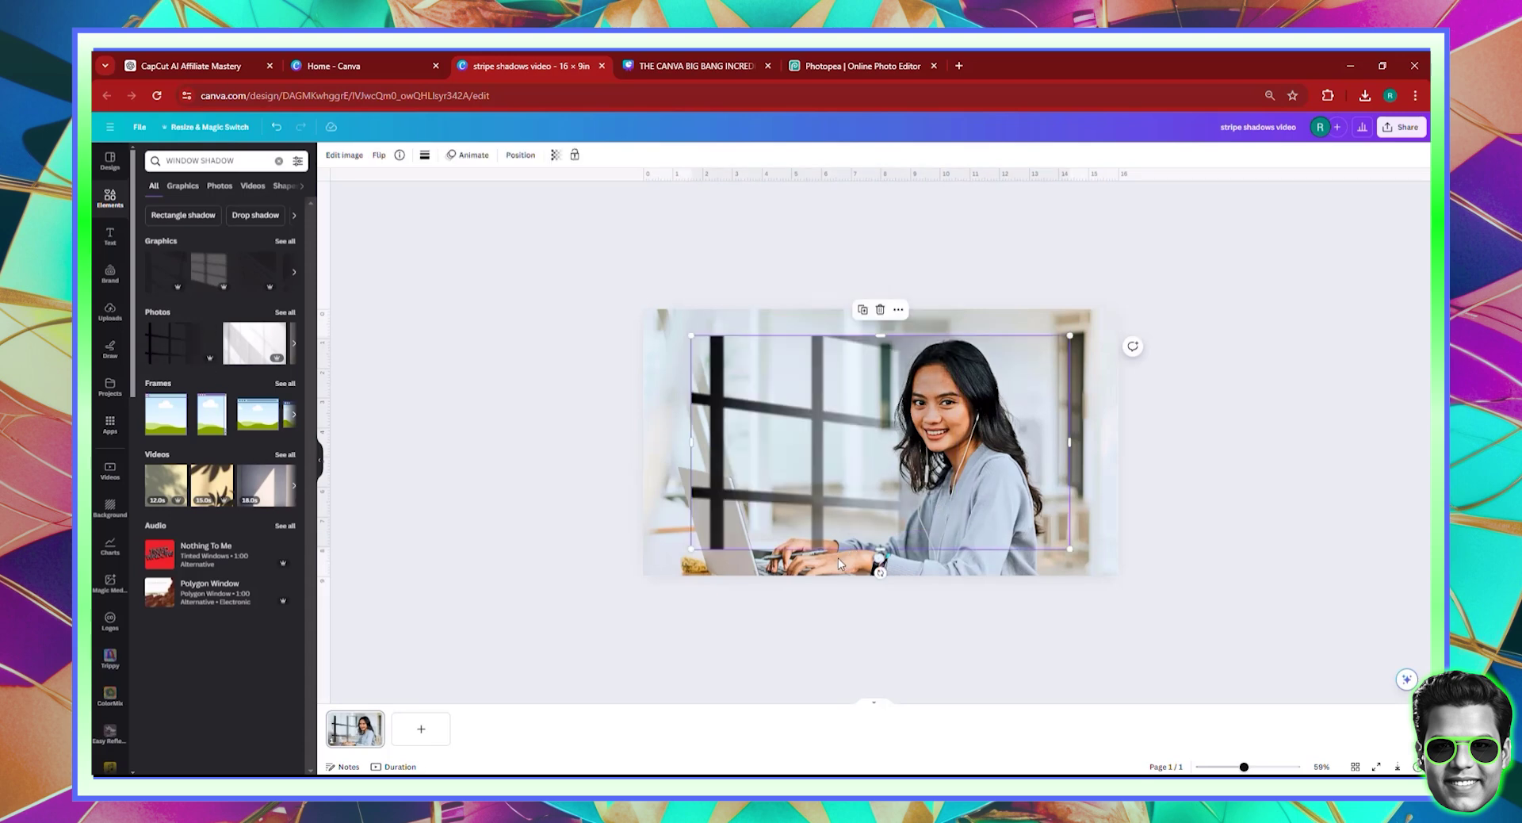
left_click_drag(837, 505, 782, 487)
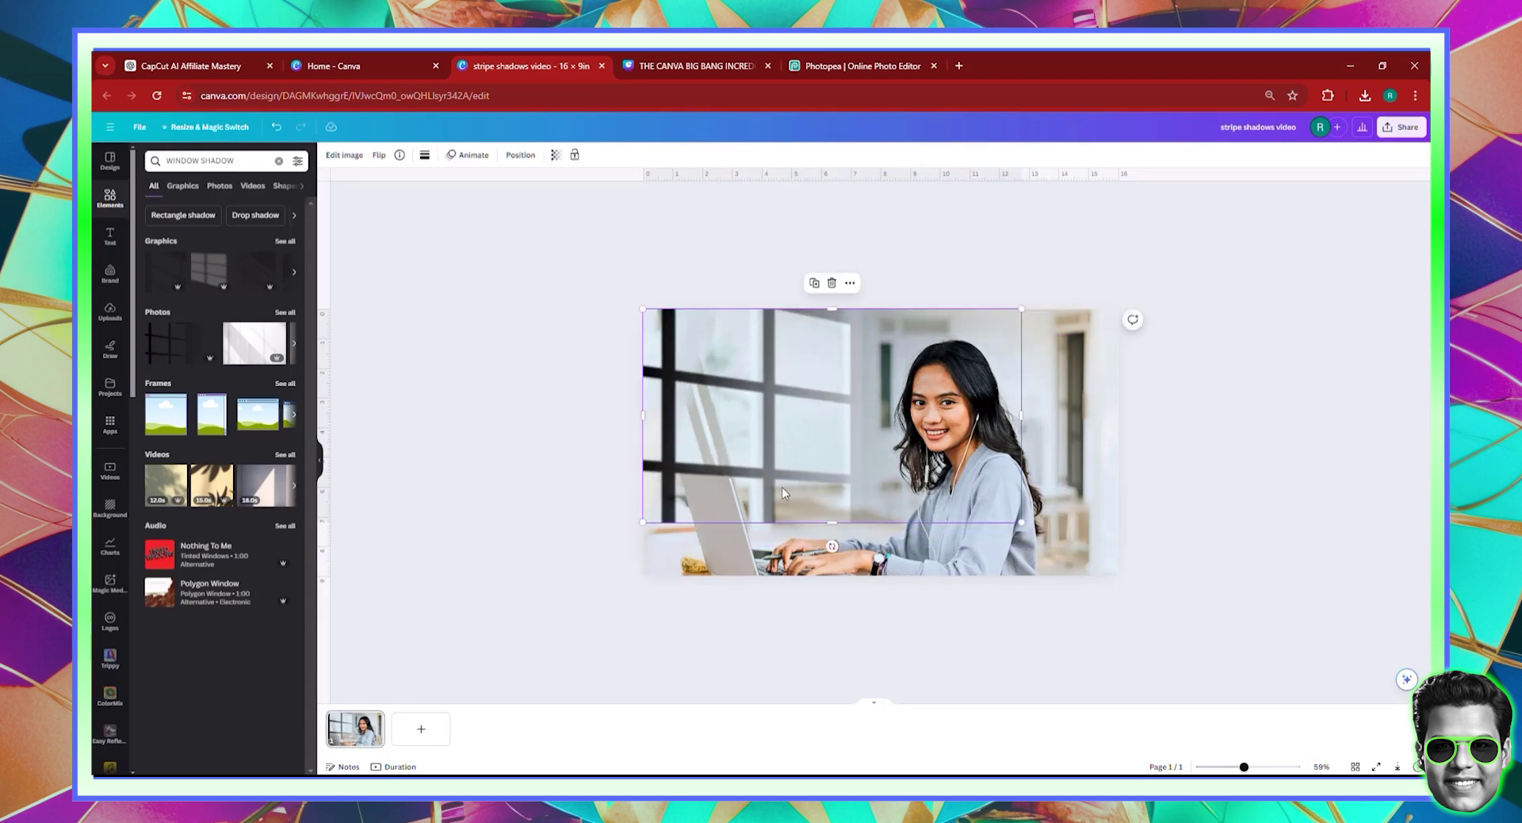
left_click_drag(1021, 523, 1147, 593)
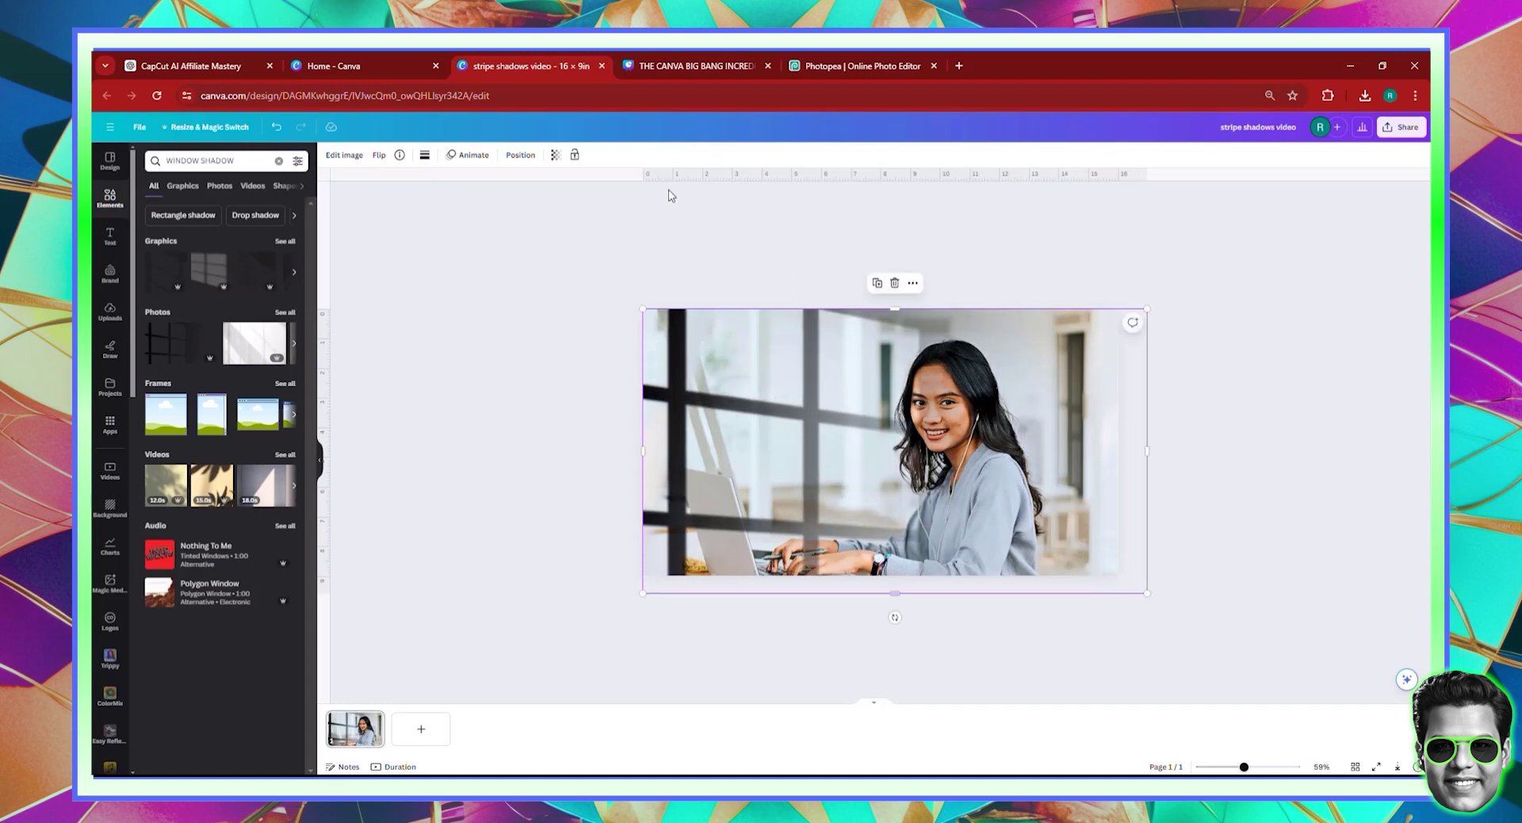
left_click(556, 154)
left_click_drag(509, 200, 489, 201)
left_click(743, 379)
Remove the trial window shadow graphics and duplicate page 1 as a second page
key("Delete")
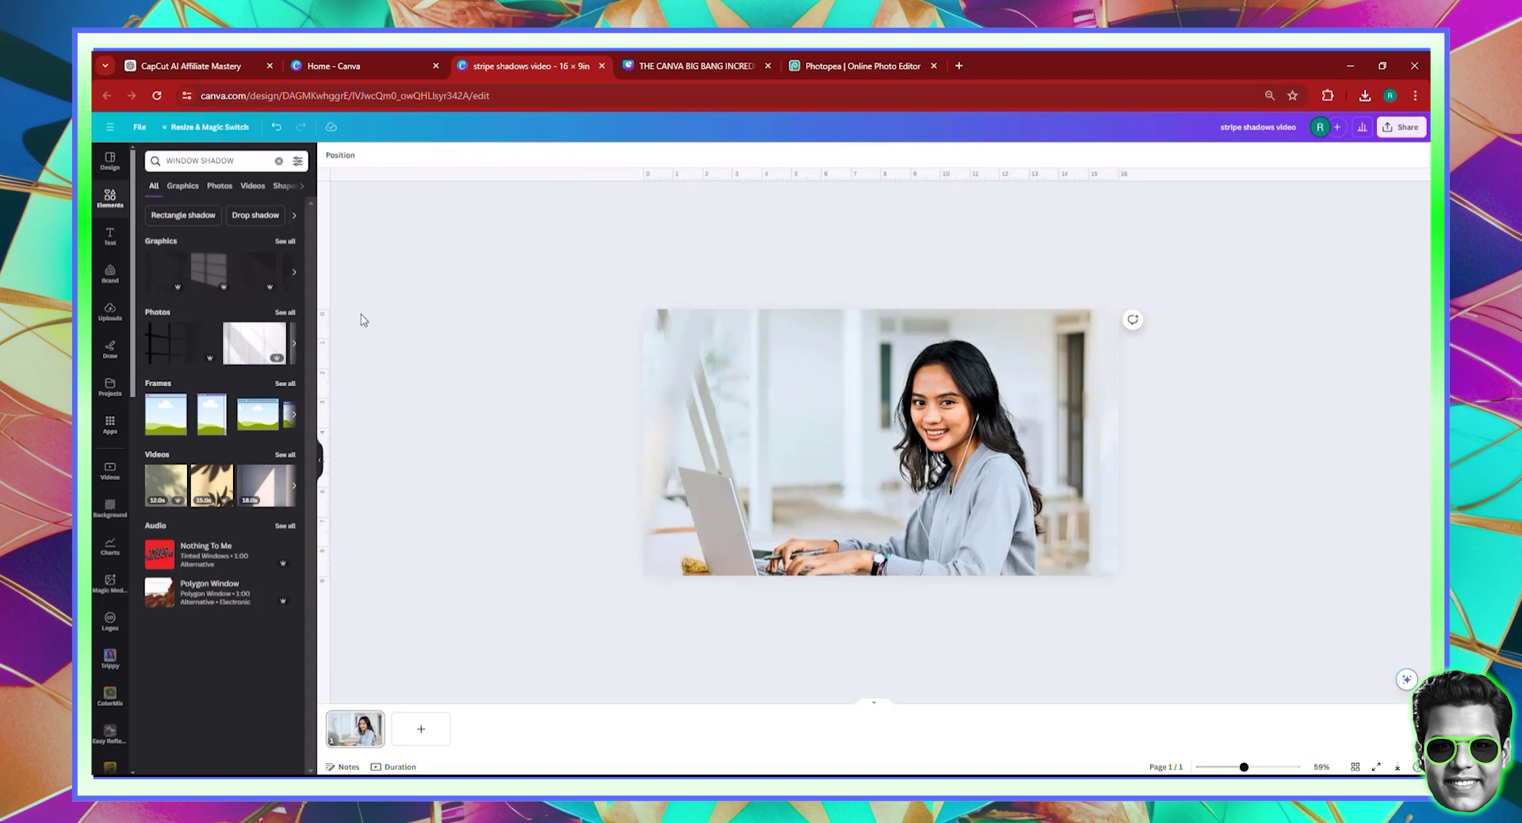
left_click(294, 272)
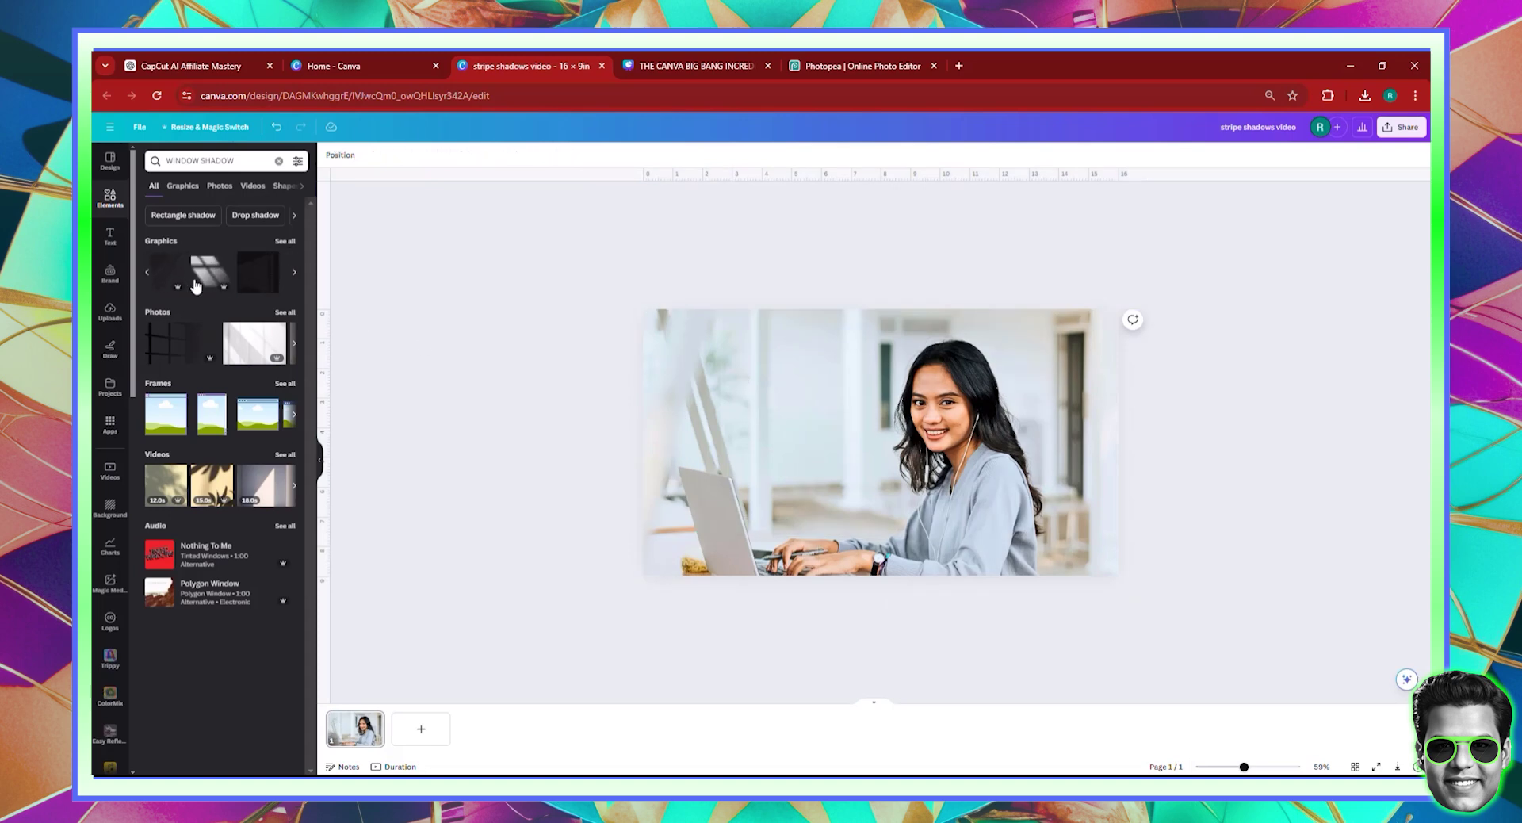
left_click(209, 271)
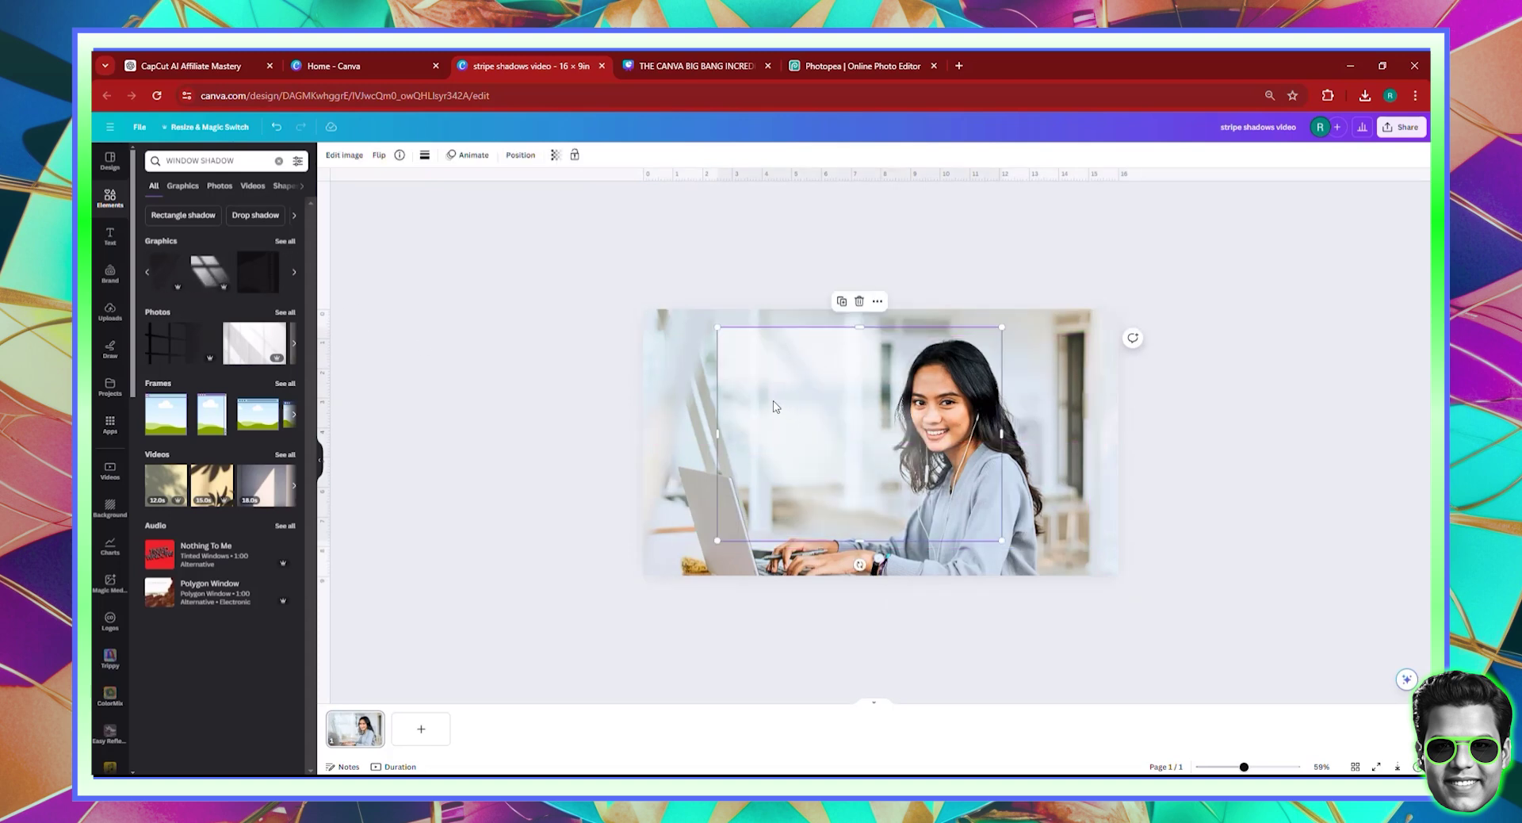
key("Delete")
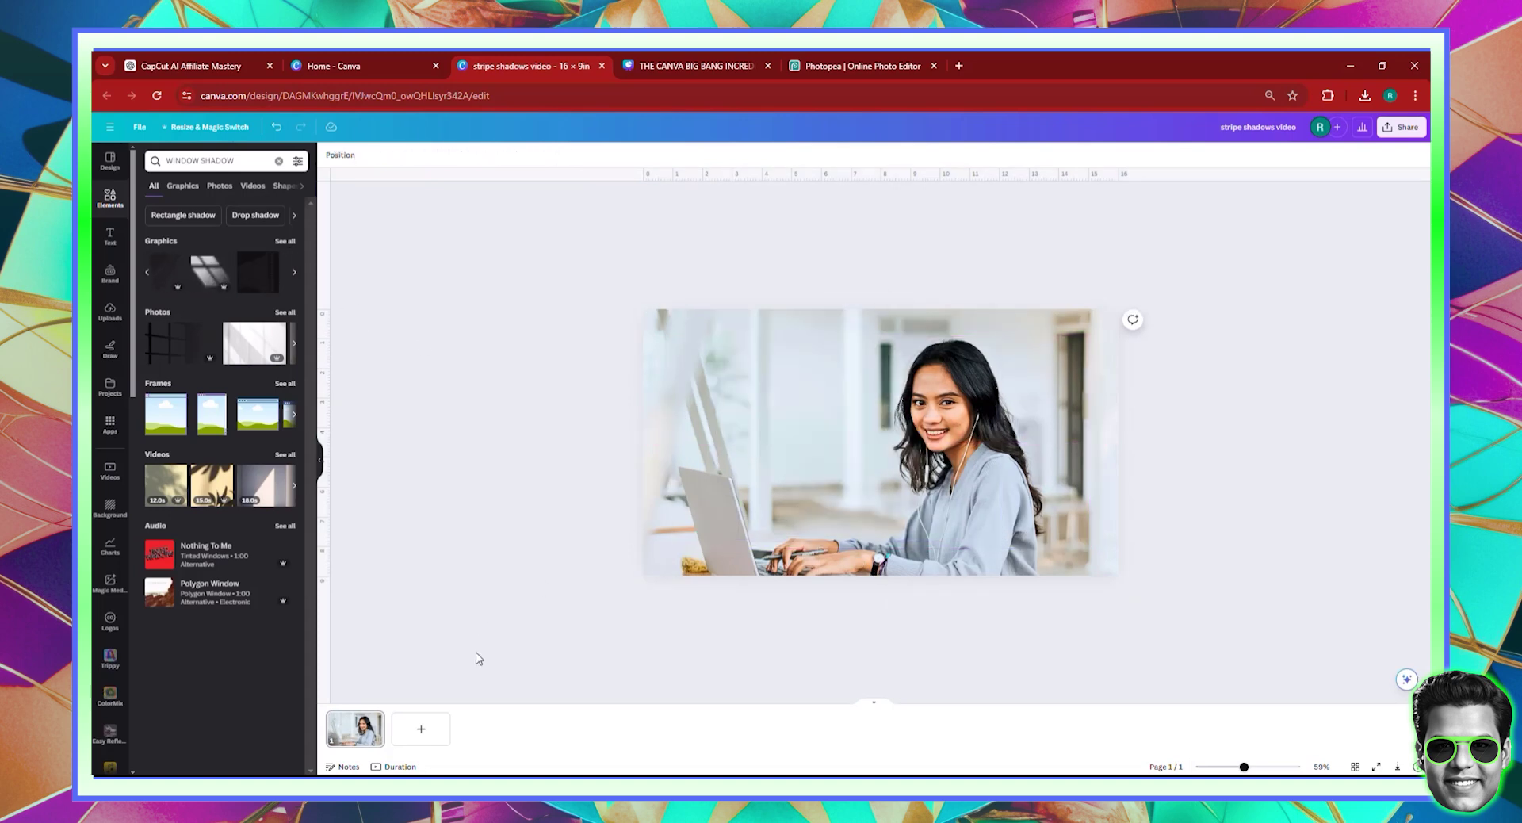
right_click(358, 736)
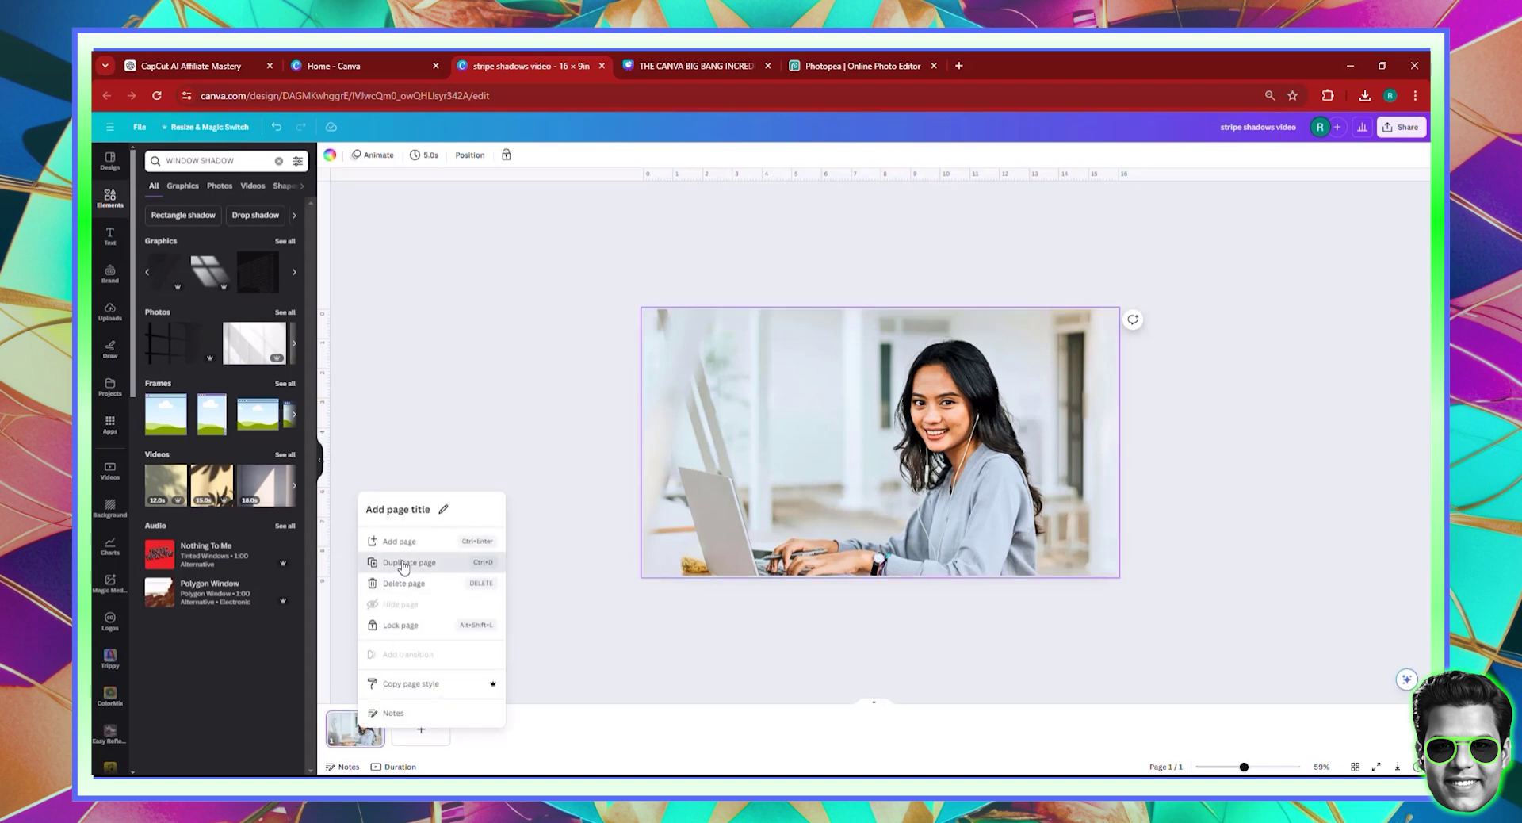
left_click(403, 566)
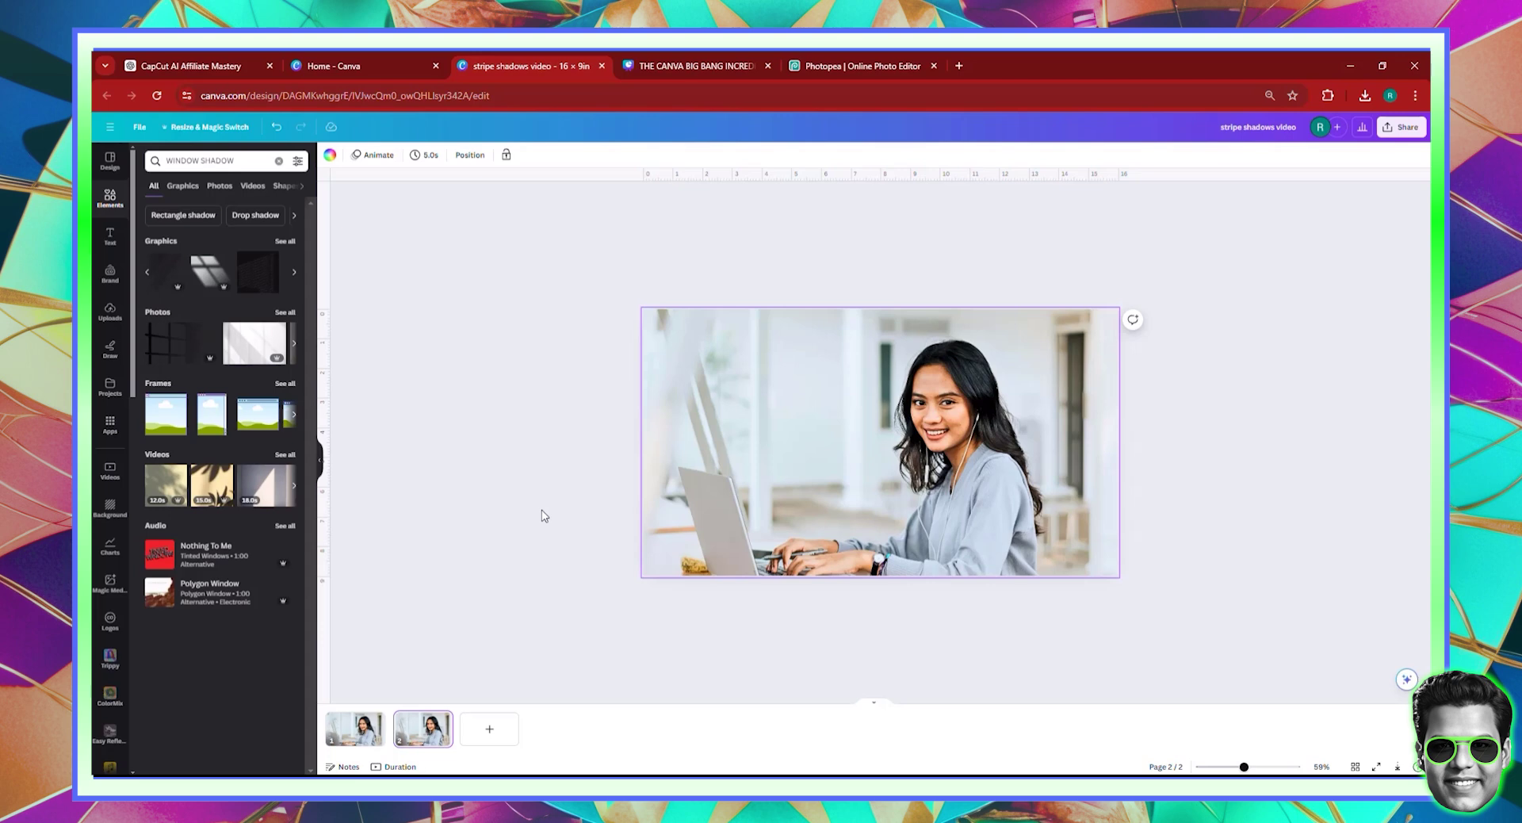
Delete the photo from page 2 and add a green square shape in its place
left_click(111, 205)
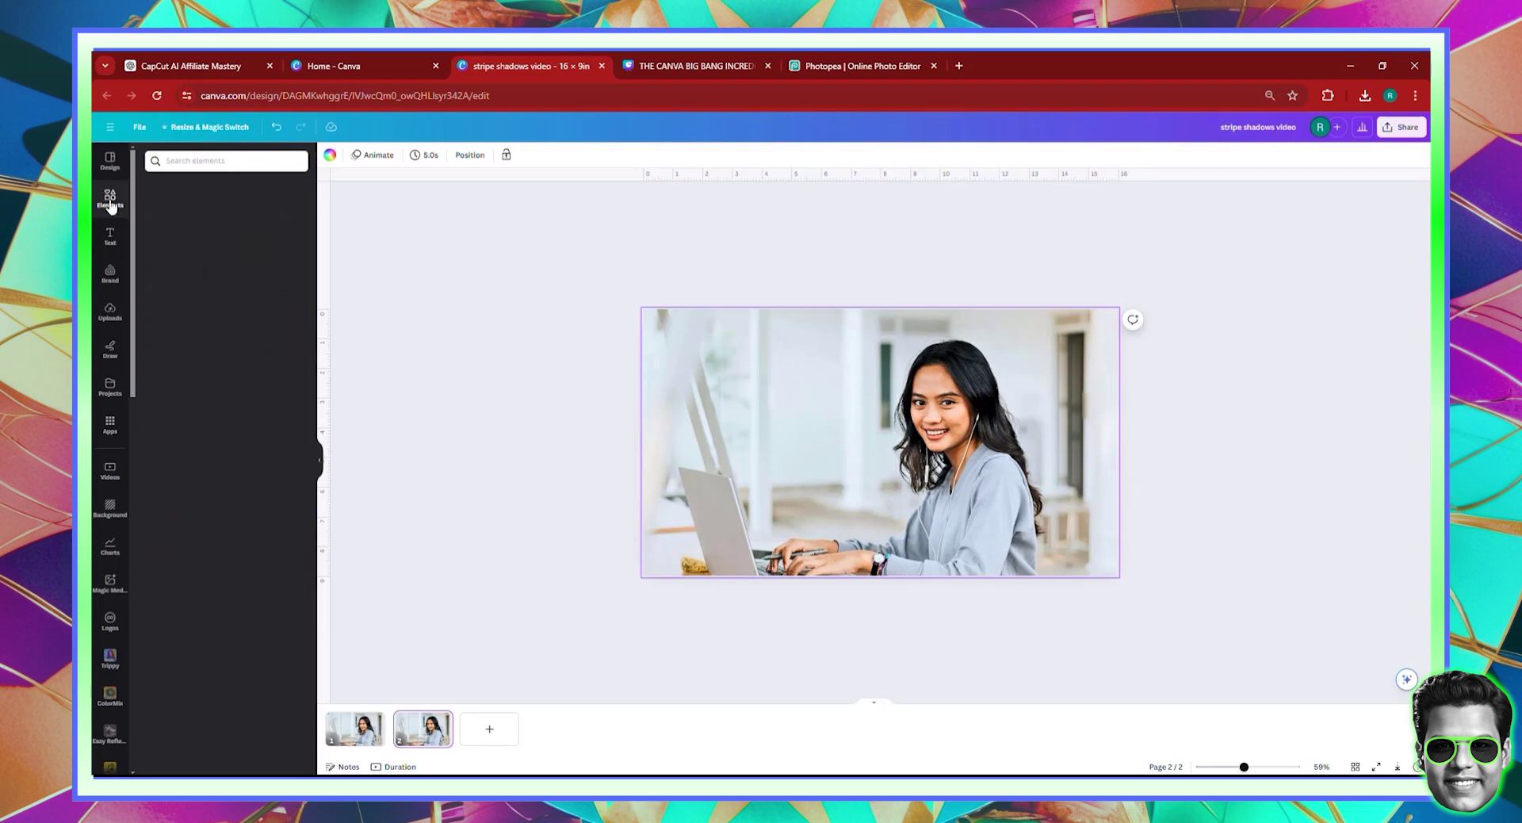
left_click(887, 432)
key("Delete")
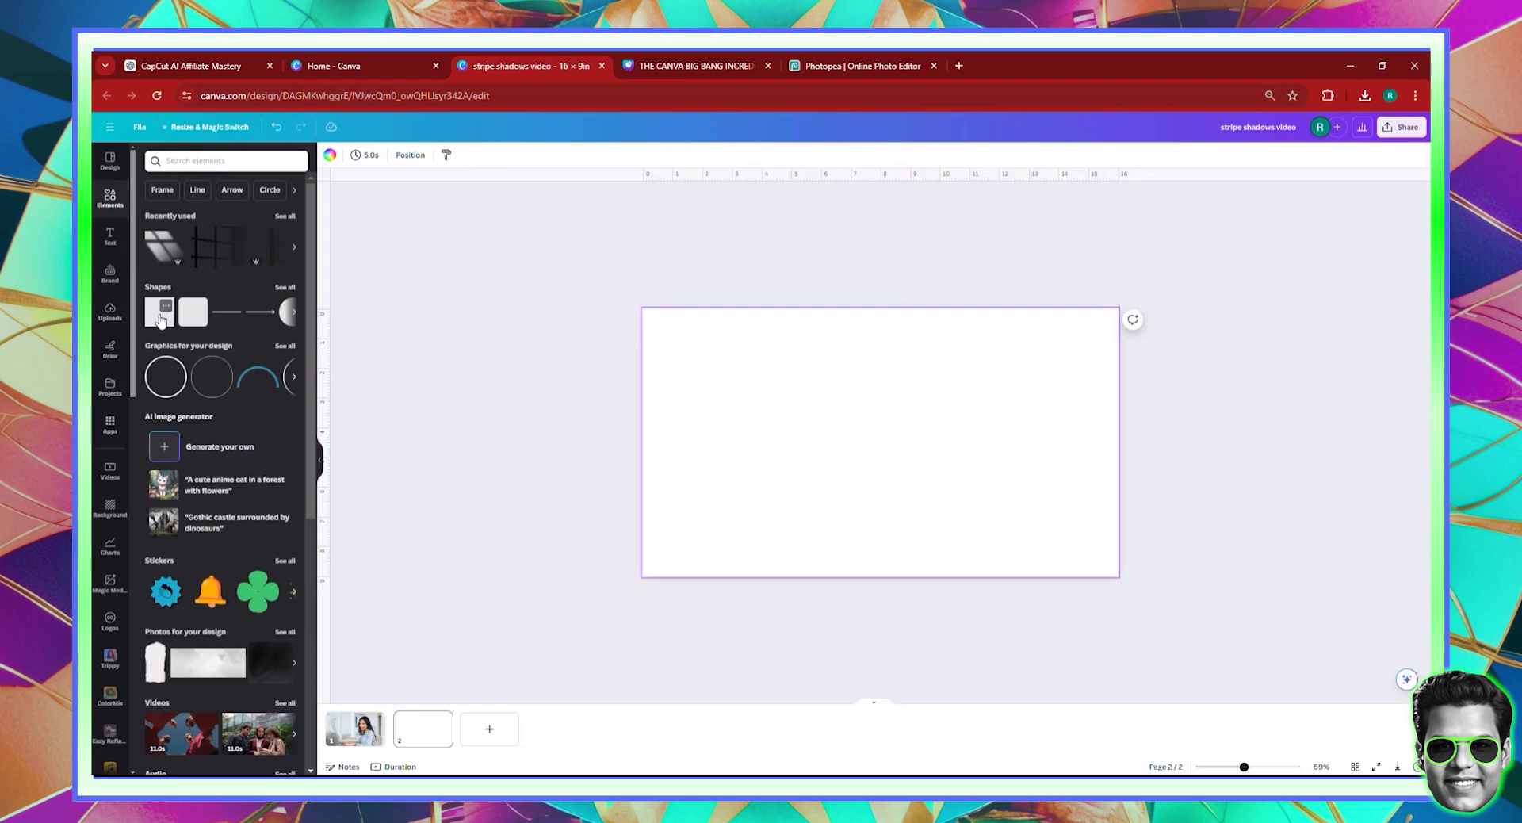
left_click(161, 317)
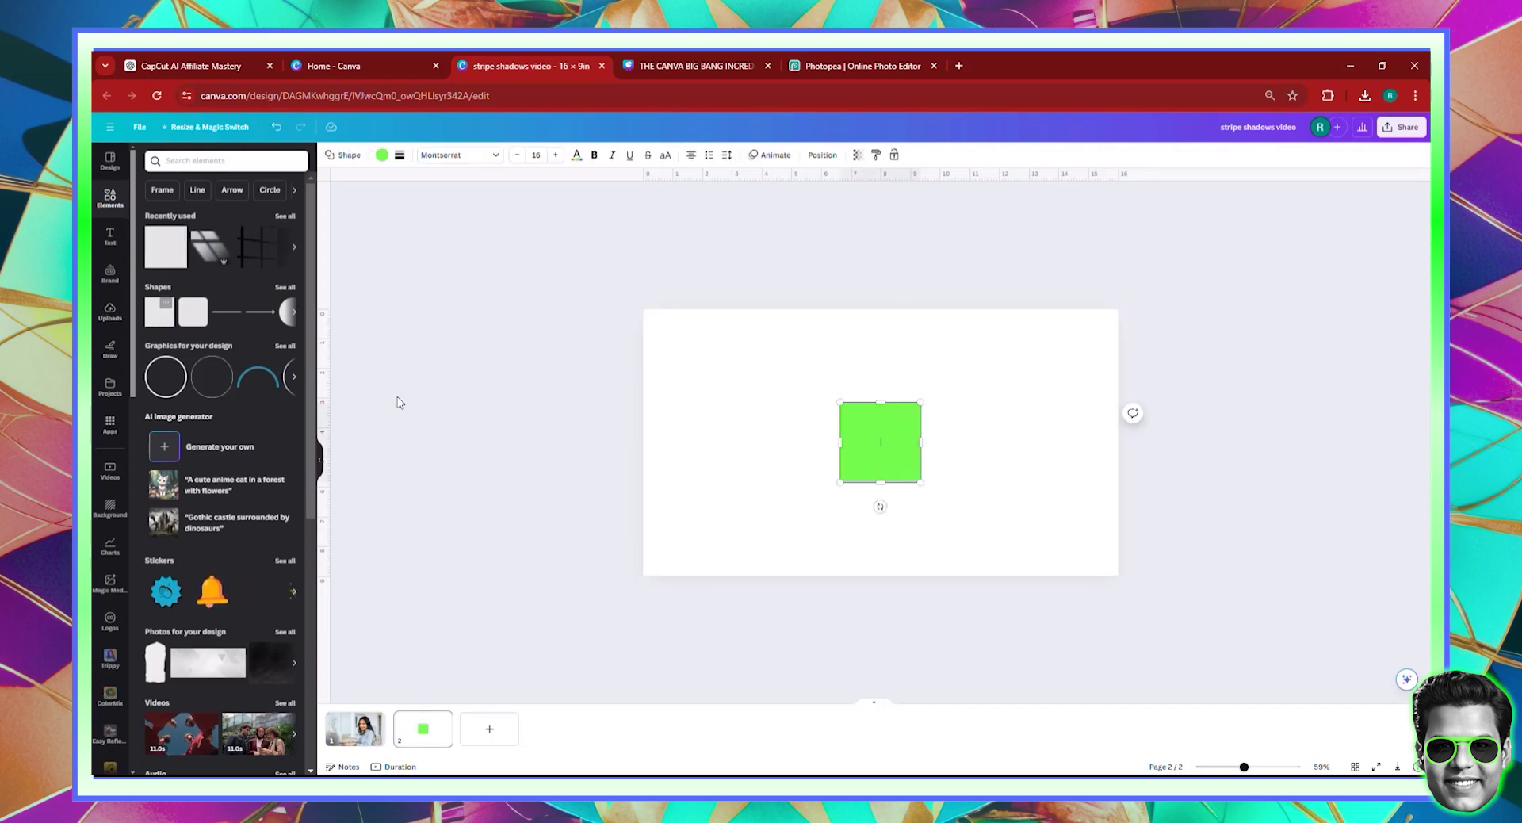
left_click(902, 485)
Stretch the green square into a full-width bar along the top edge and duplicate it
left_click(886, 462)
left_click_drag(886, 462, 1117, 343)
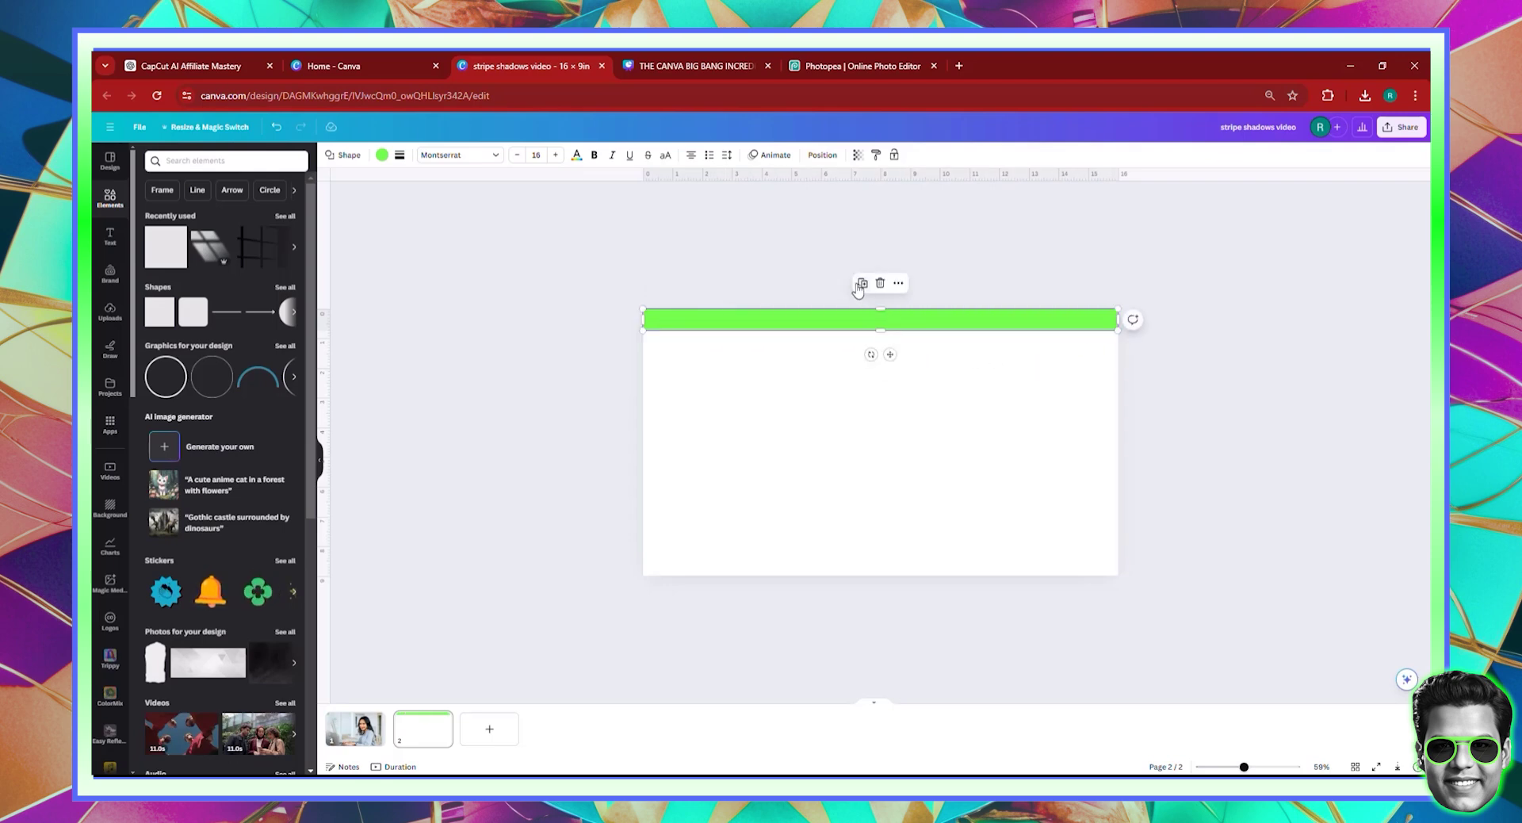
left_click_drag(879, 330, 850, 563)
left_click(785, 325)
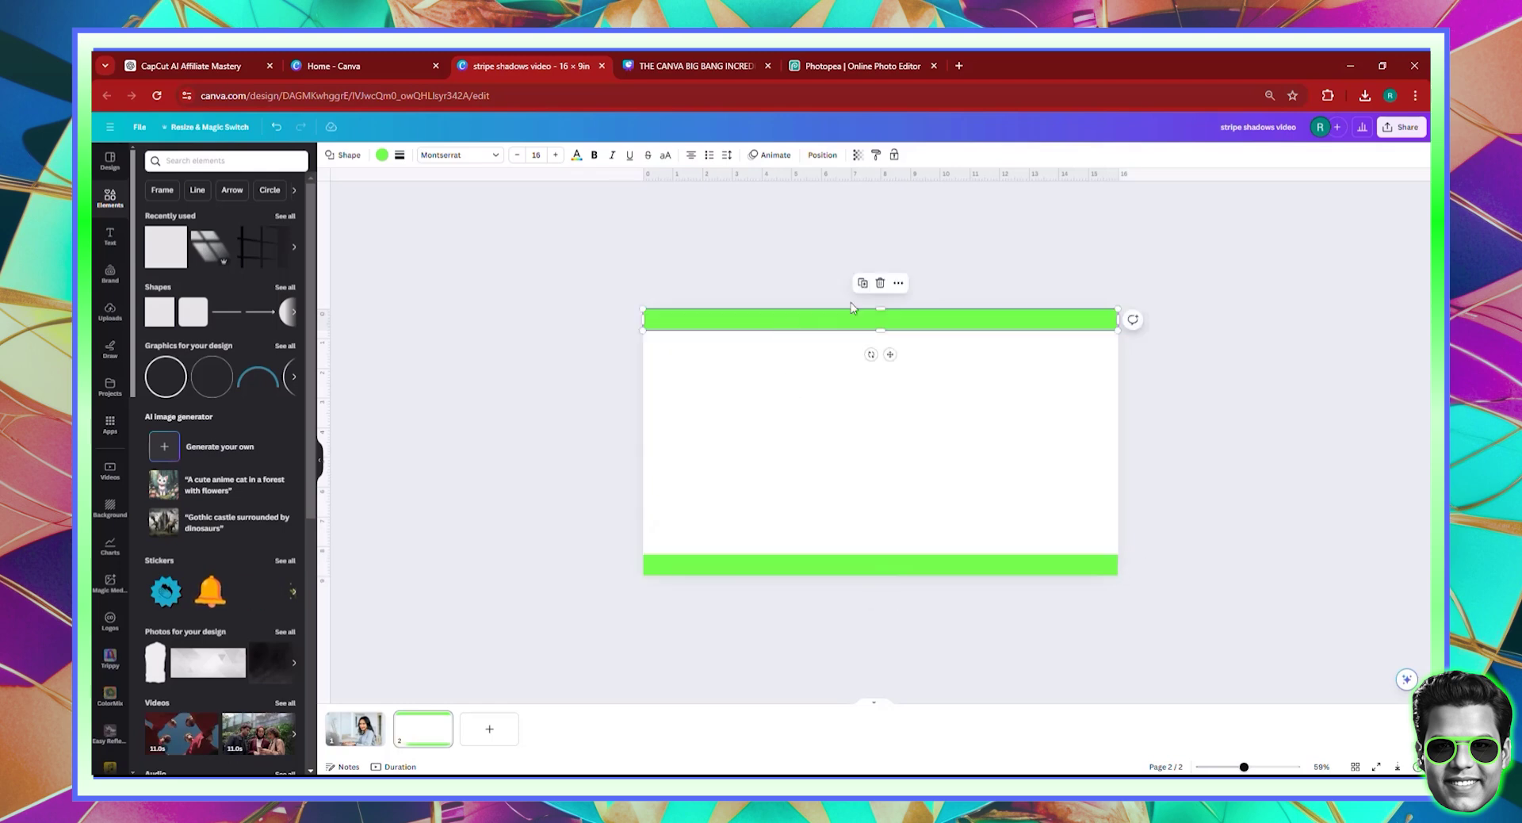
left_click(863, 282)
left_click_drag(853, 323, 845, 359)
Rotate the bar copy to 90° and place vertical green bars on the left and right edges
left_click(876, 386)
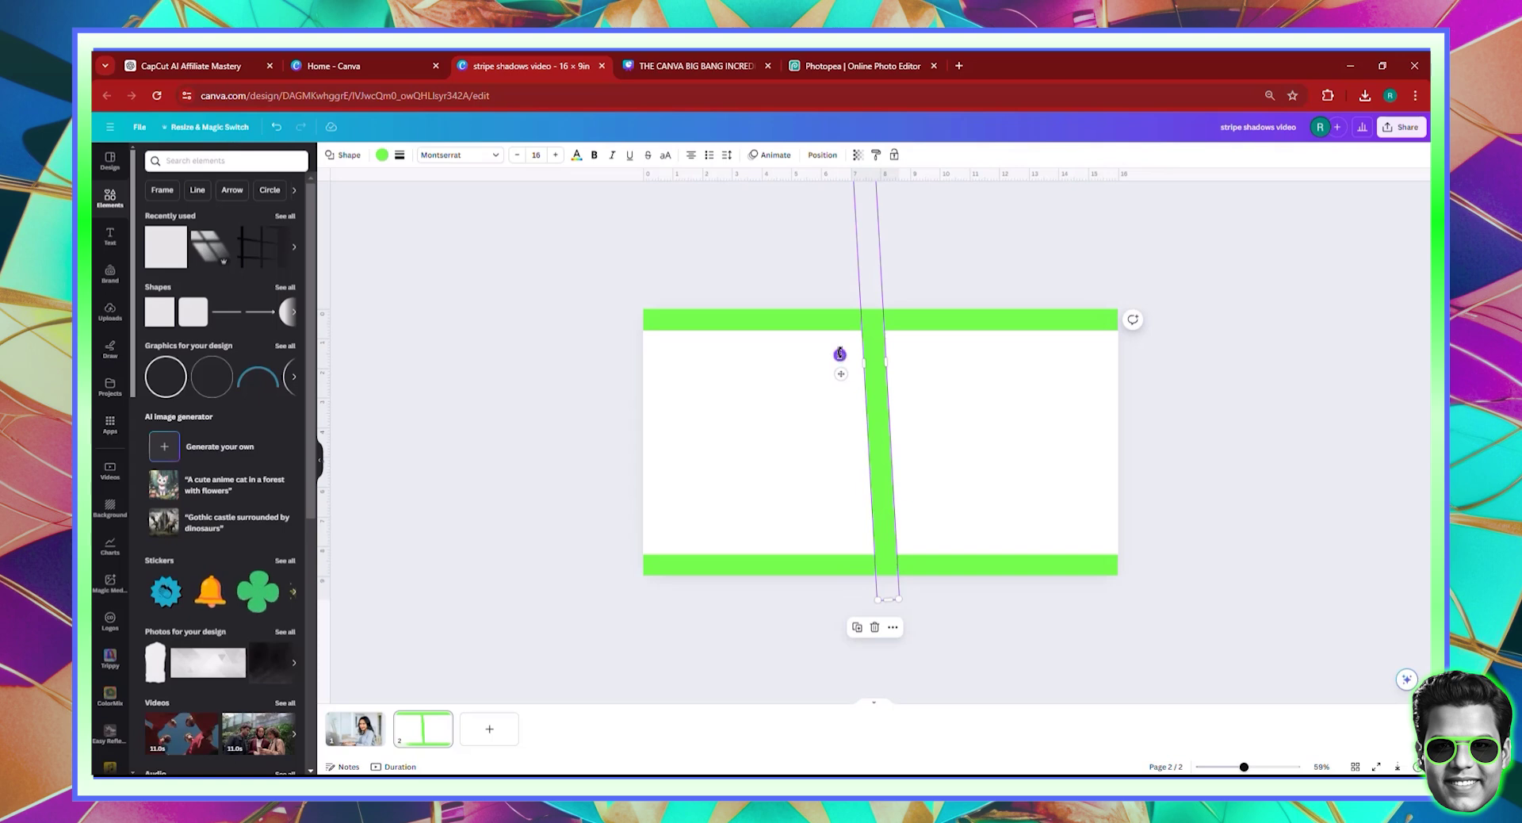
left_click_drag(840, 354, 842, 350)
left_click_drag(842, 349, 842, 349)
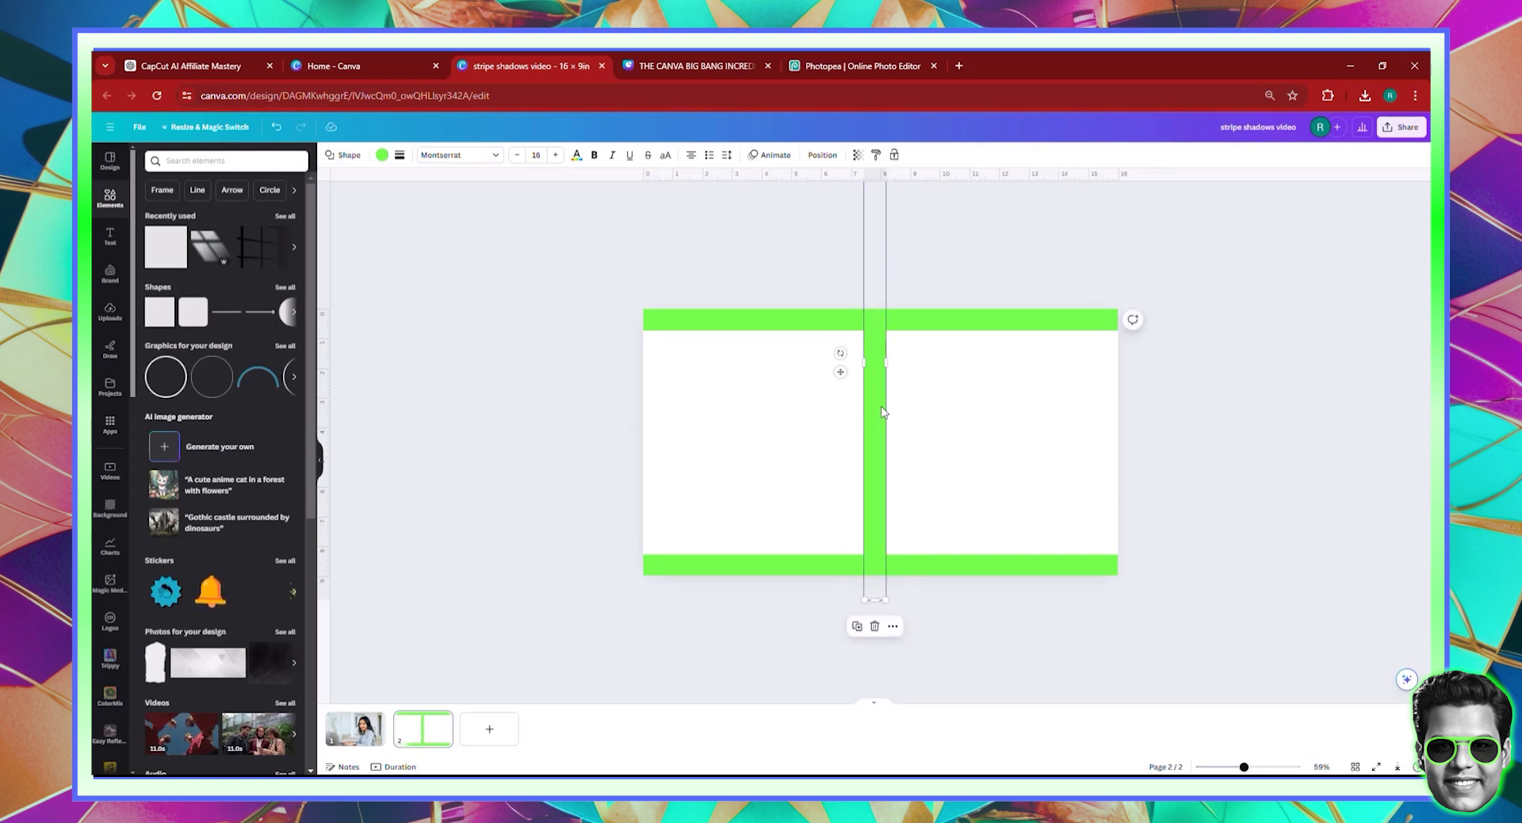
left_click_drag(874, 412, 786, 464)
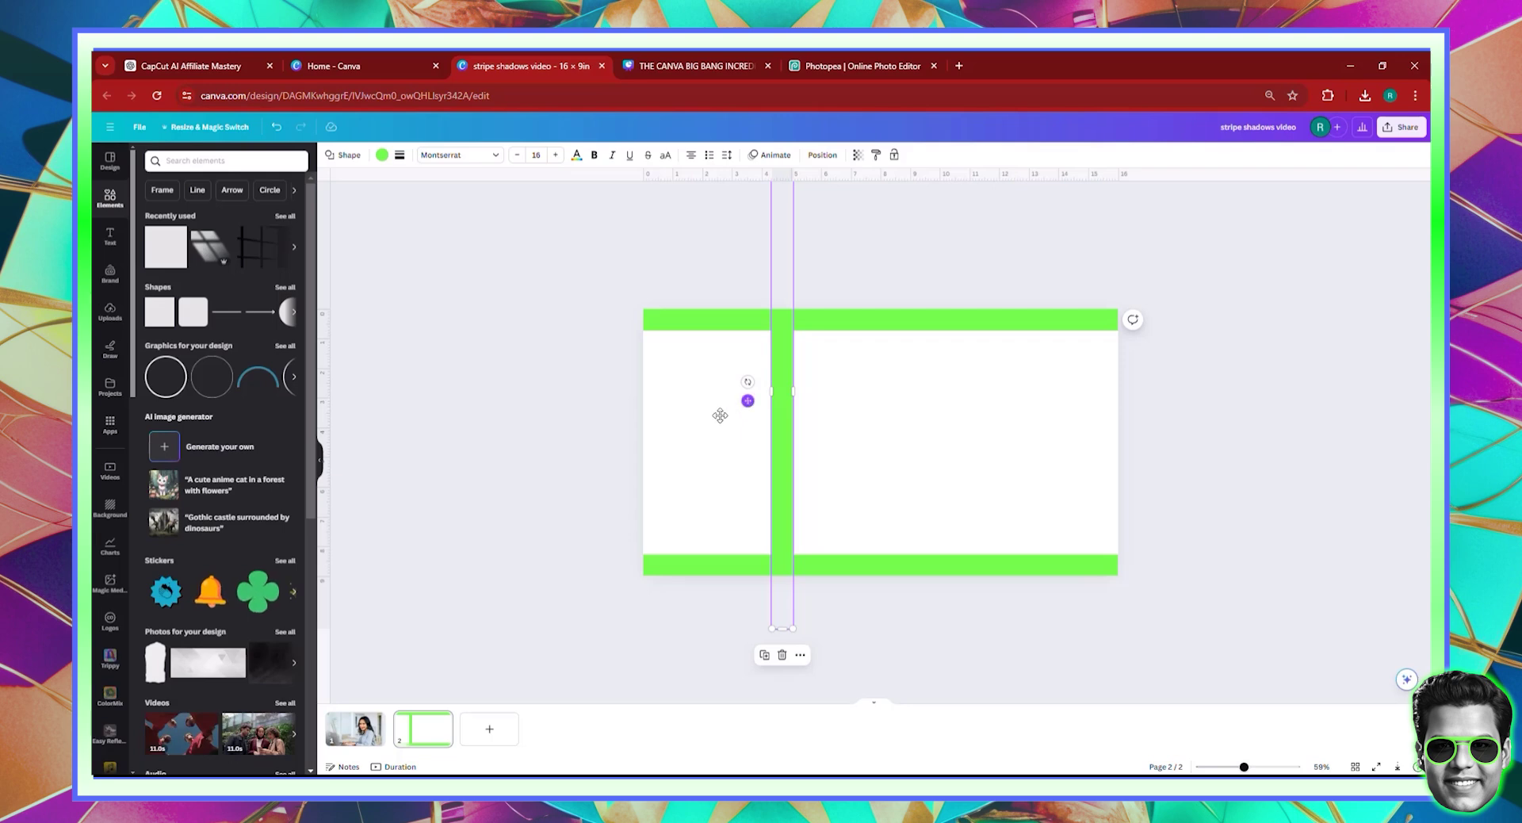
left_click_drag(748, 401, 619, 429)
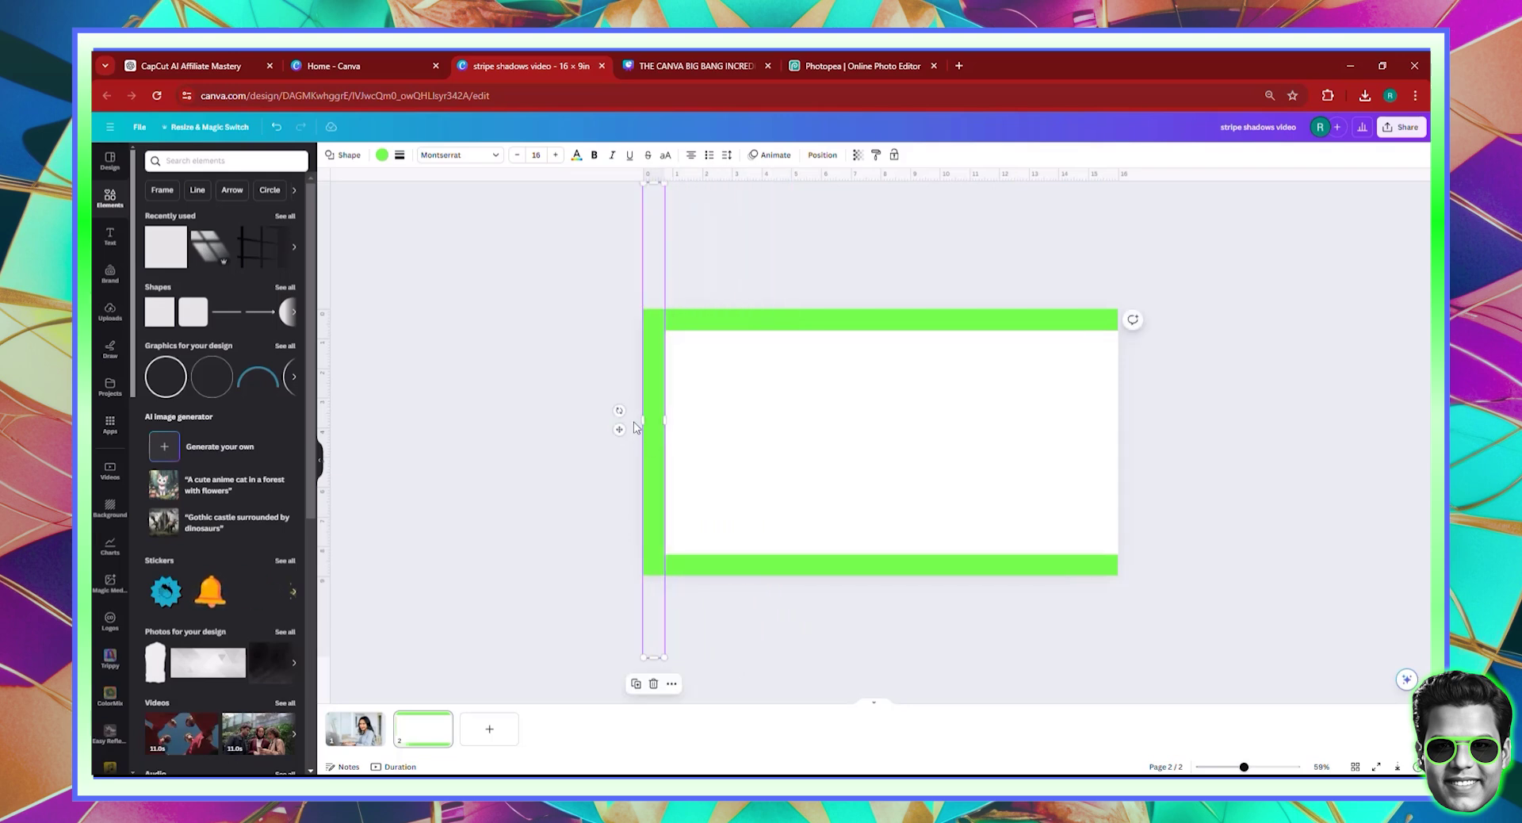
left_click(636, 687)
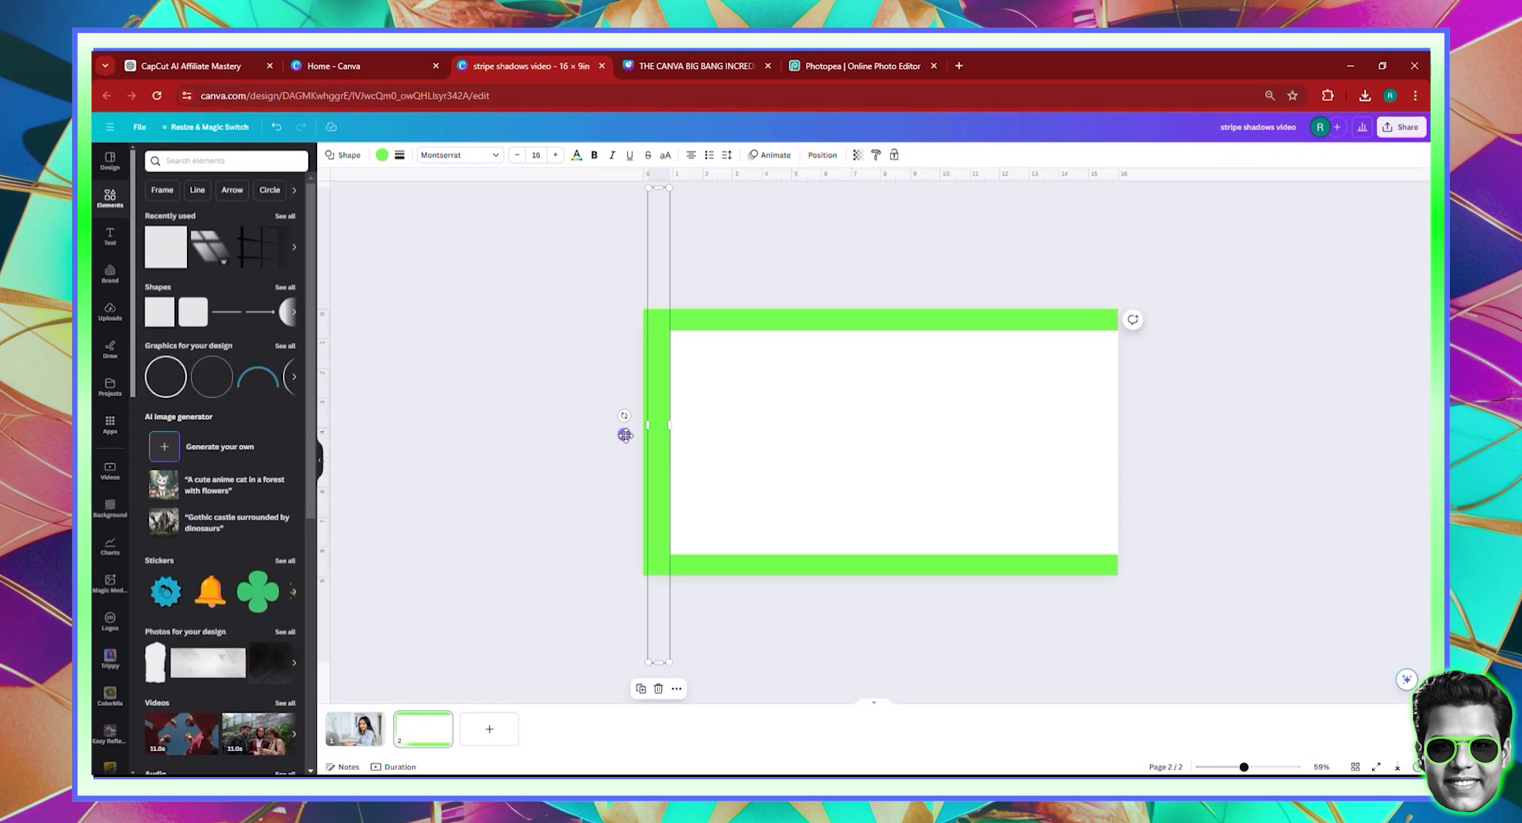
left_click_drag(619, 429, 1075, 437)
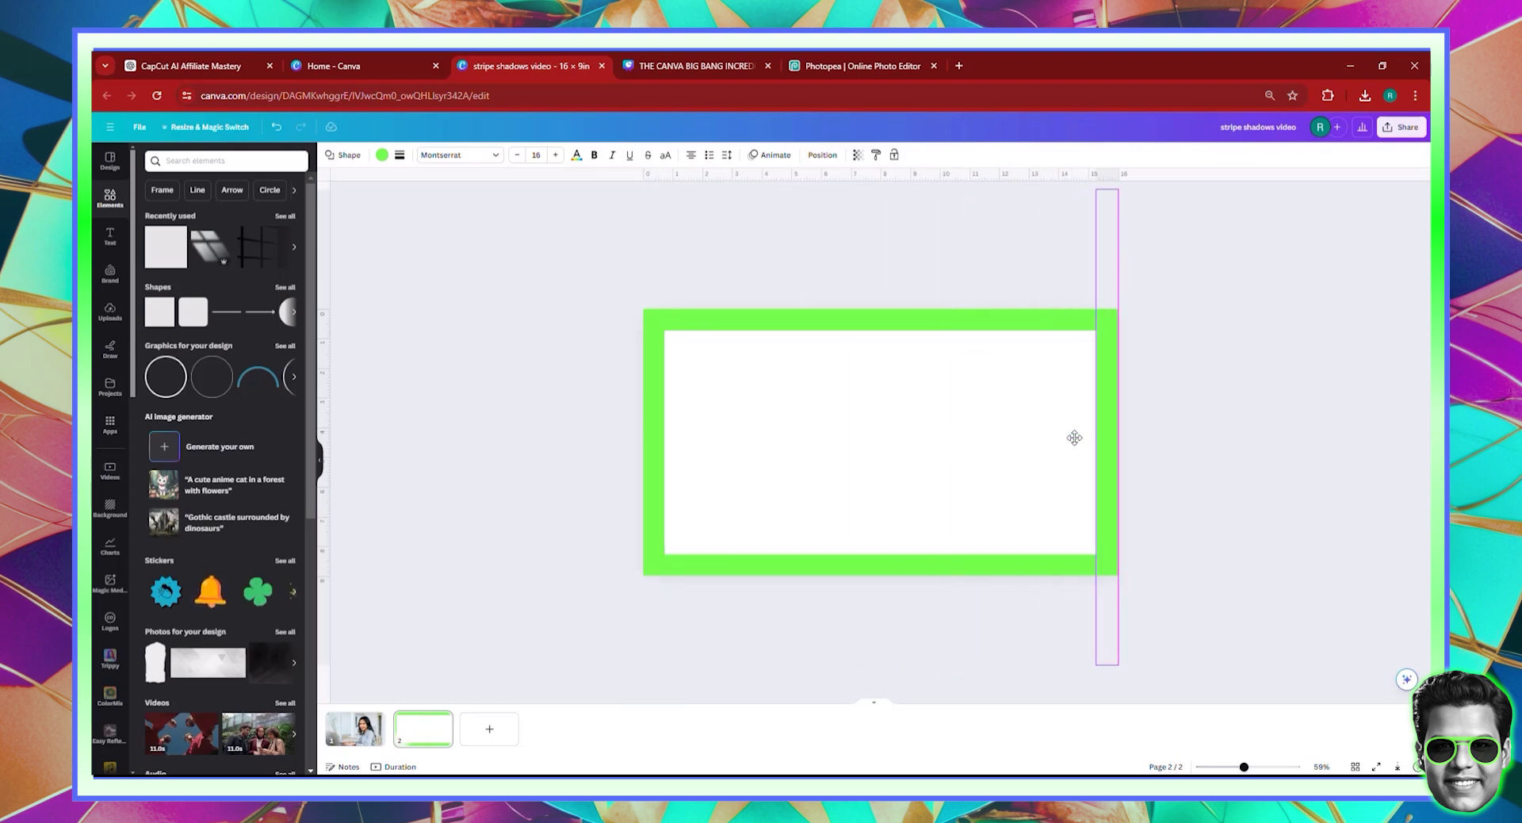
left_click(862, 325)
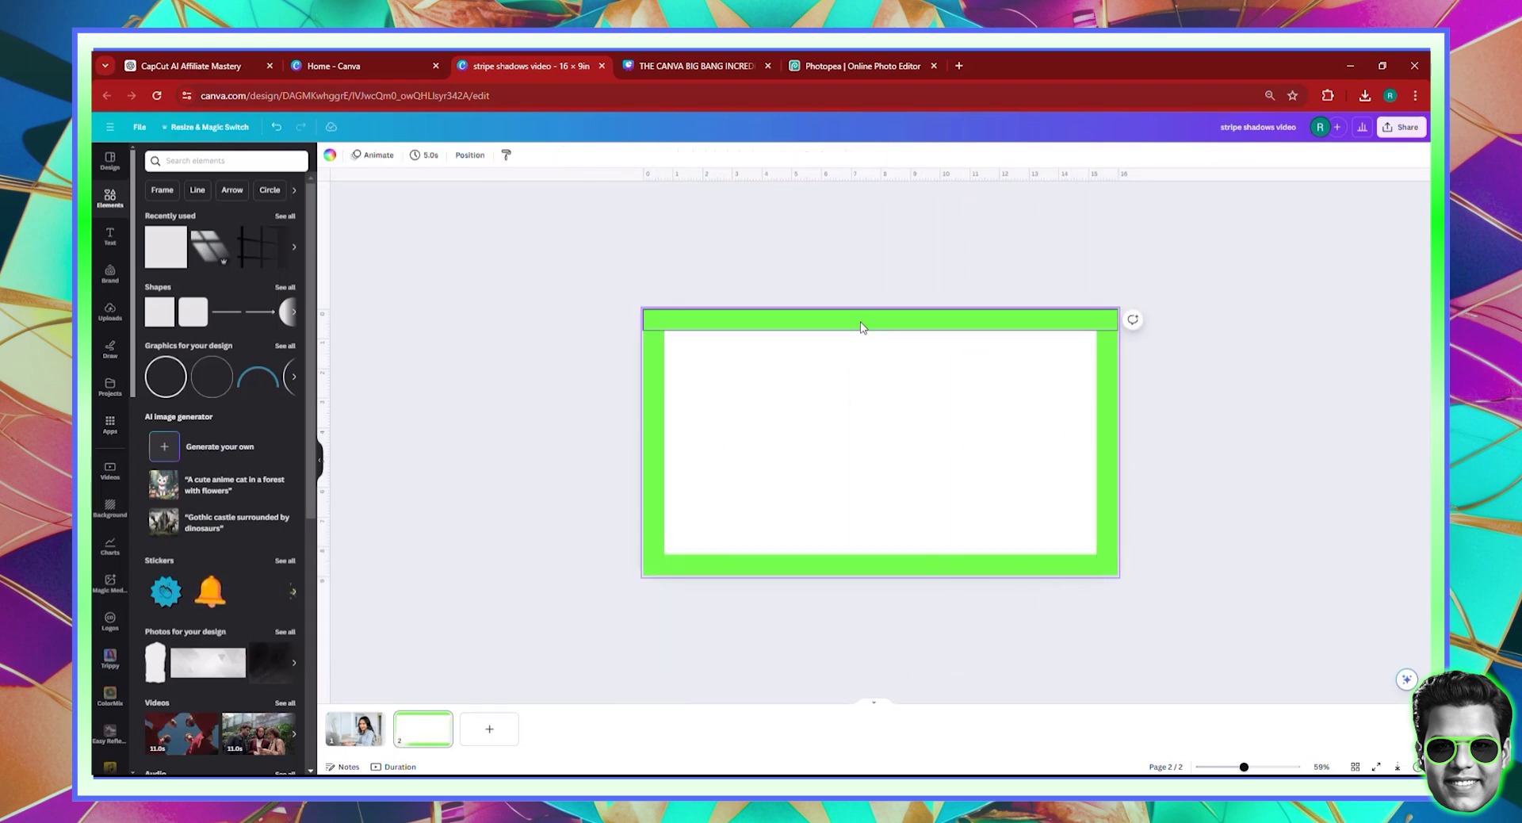
left_click(863, 326)
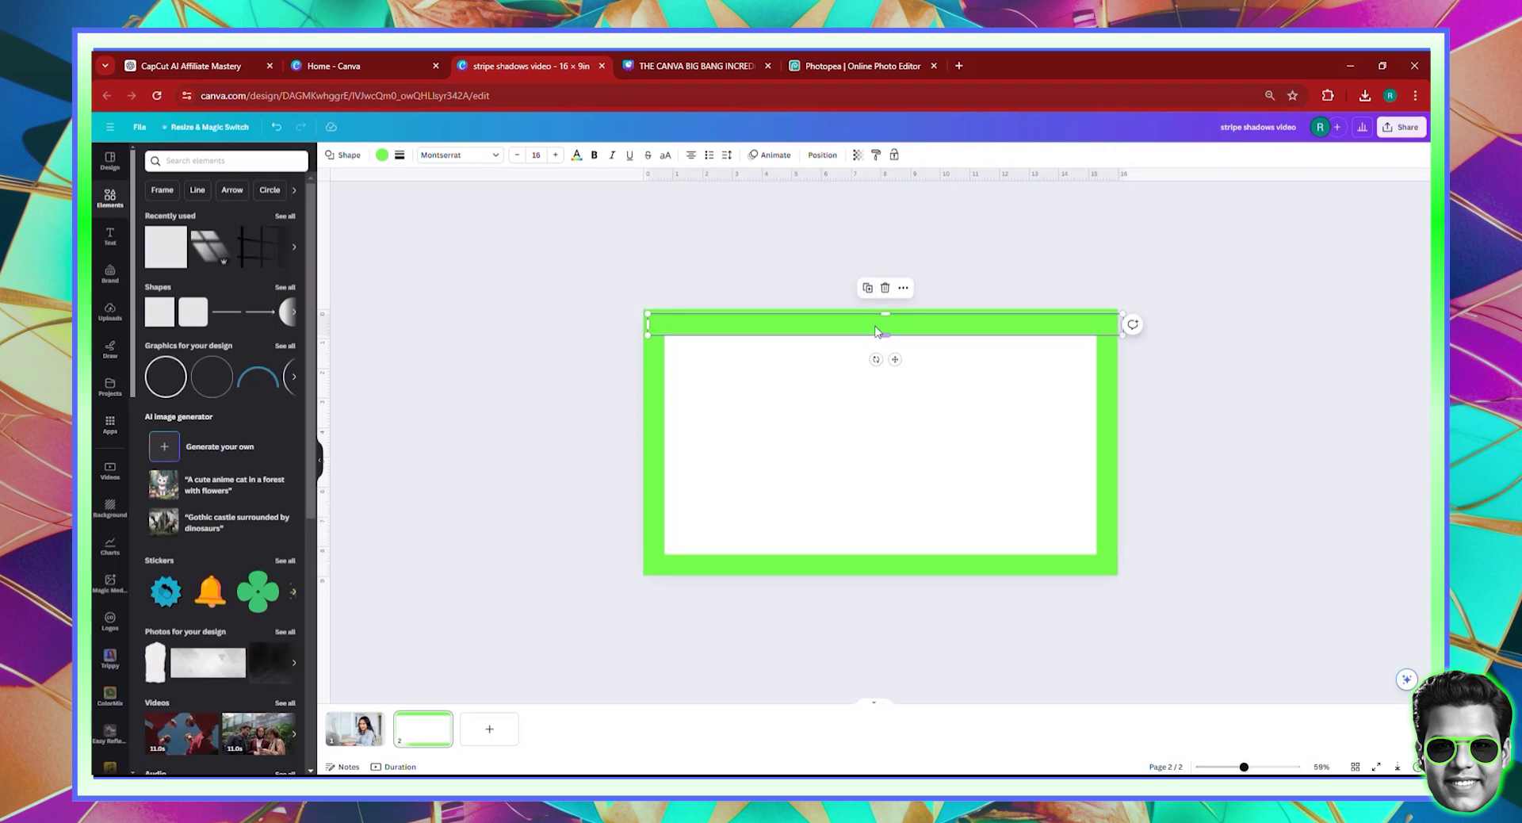
Add middle bars splitting the frame into four panes, then marquee-select all six green bars
left_click_drag(876, 325, 880, 474)
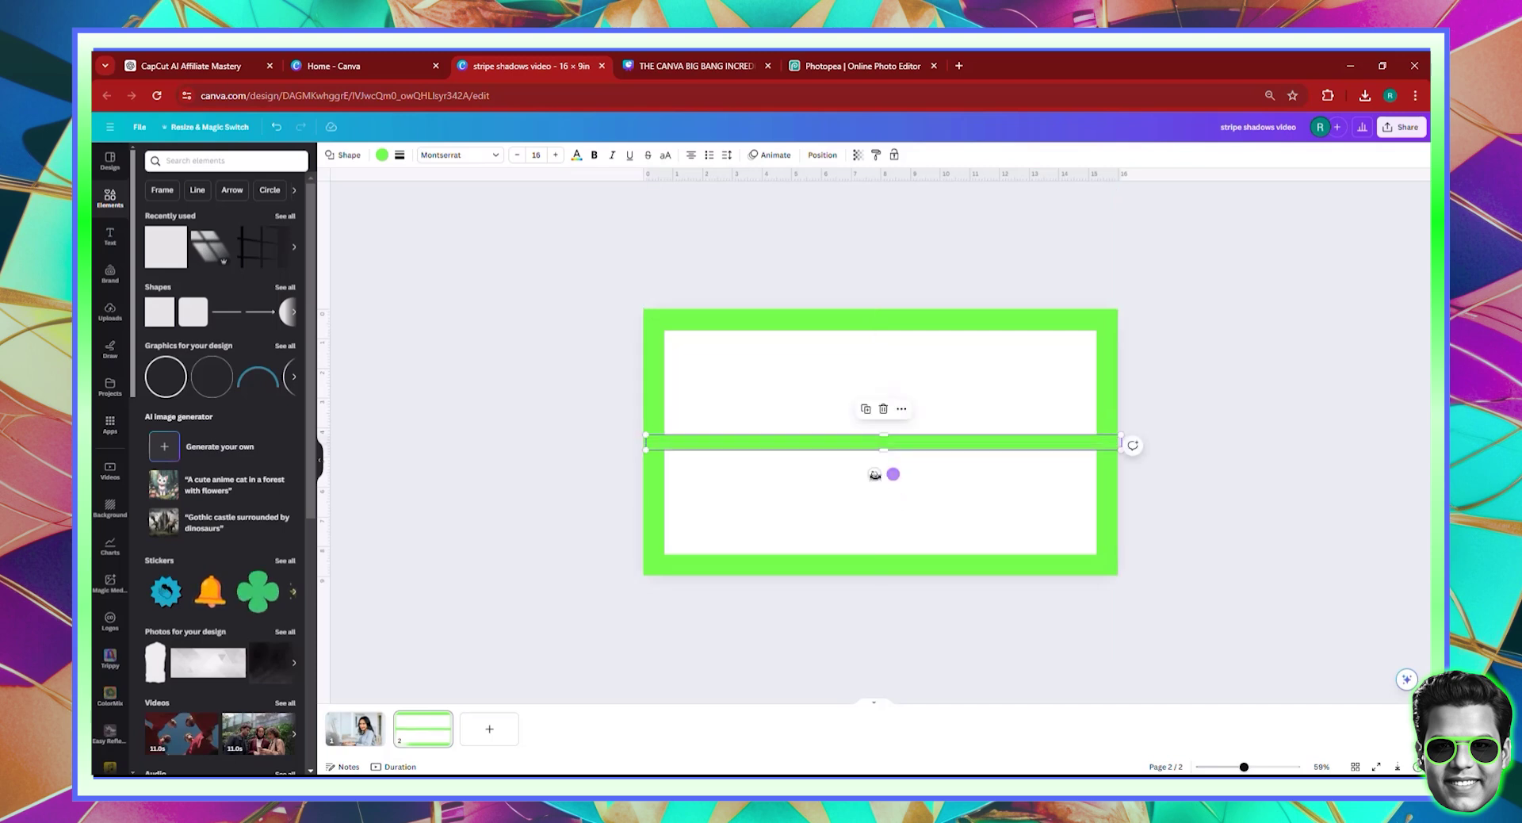
key("Tab")
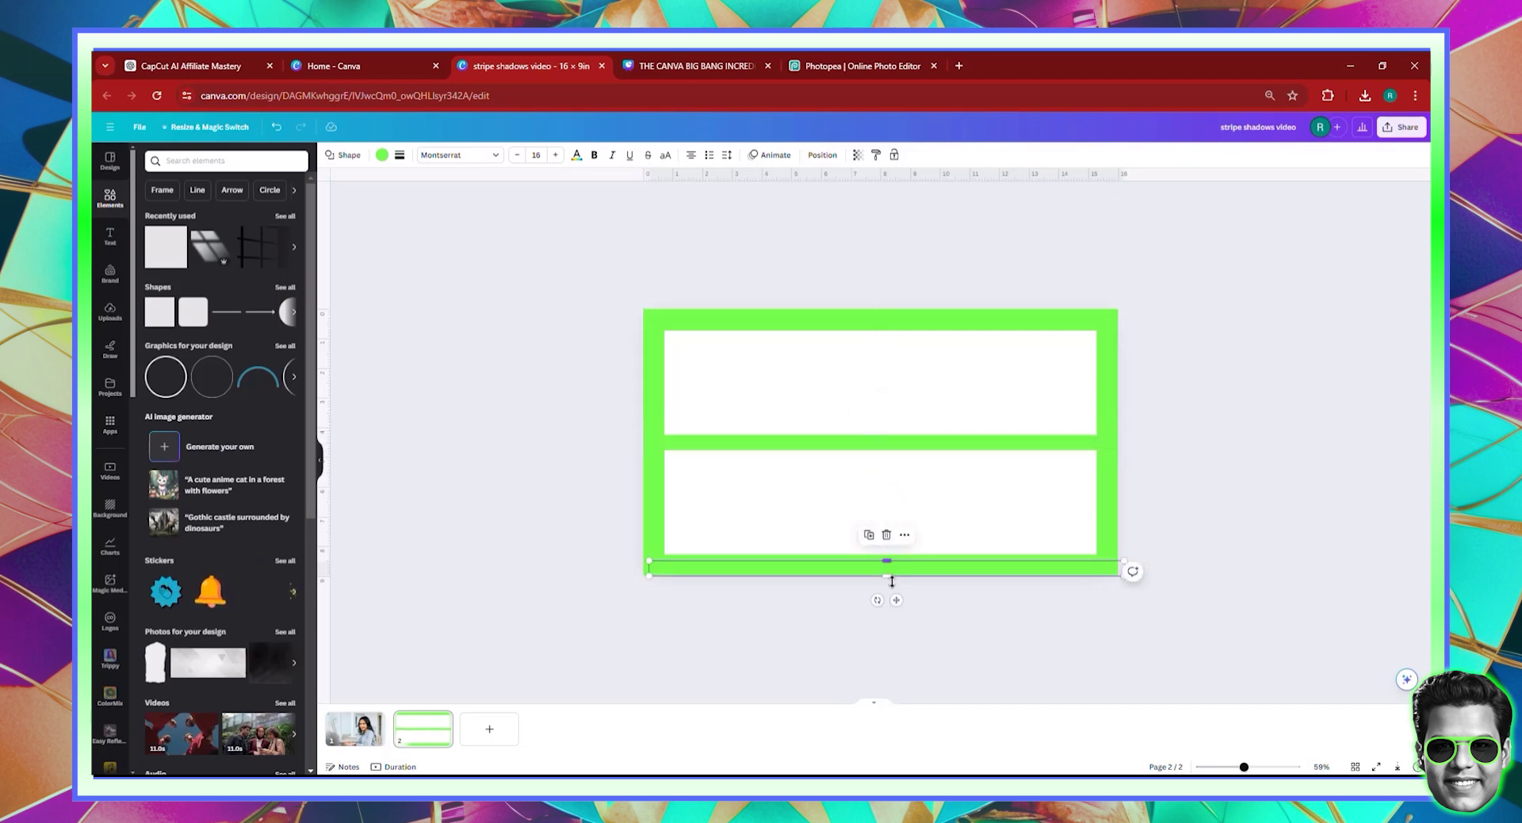
left_click_drag(877, 600, 887, 449)
left_click(1285, 487)
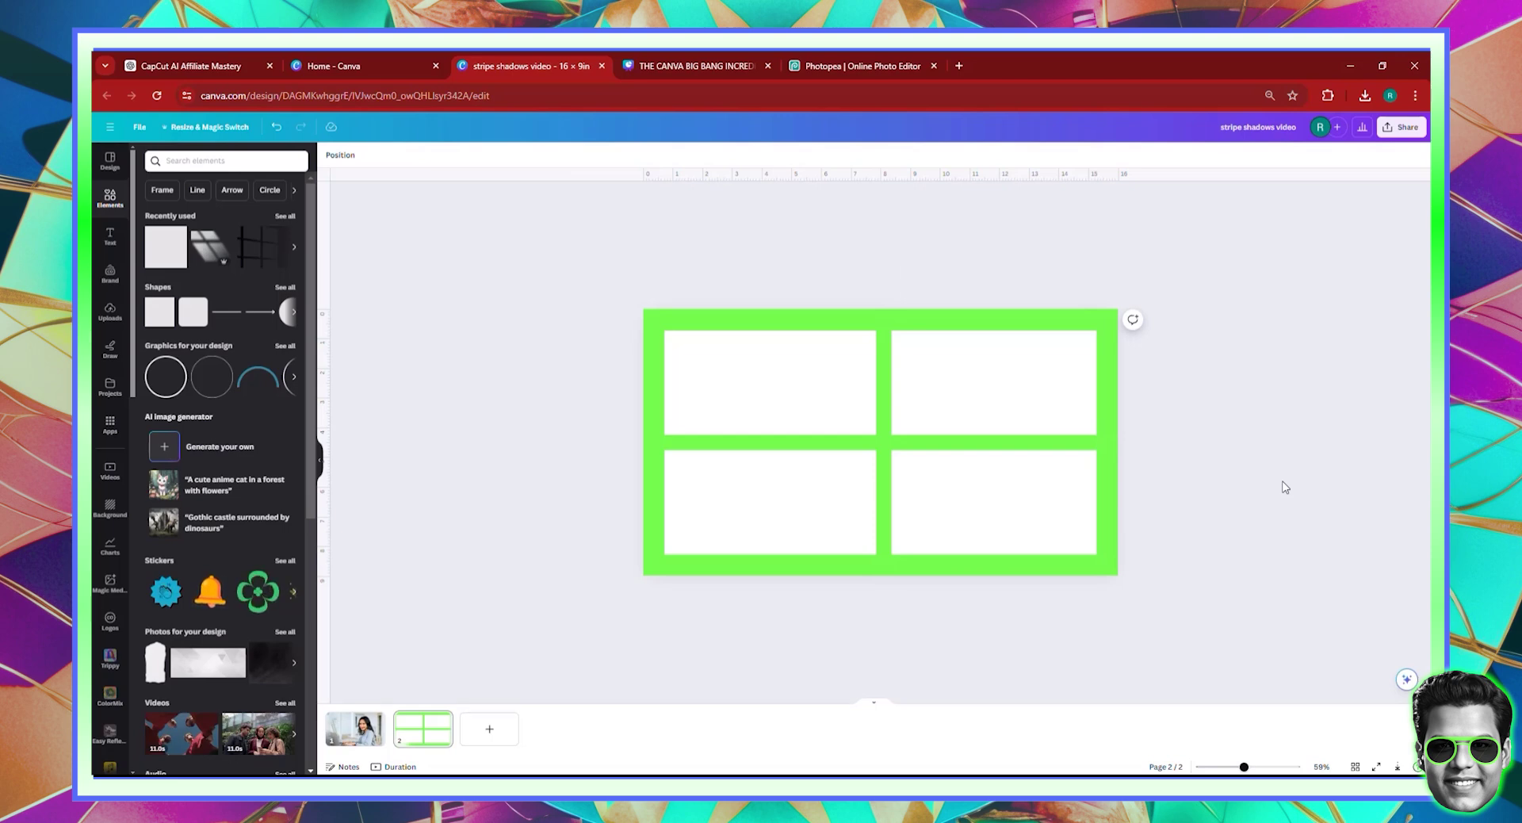
left_click_drag(1183, 615, 615, 255)
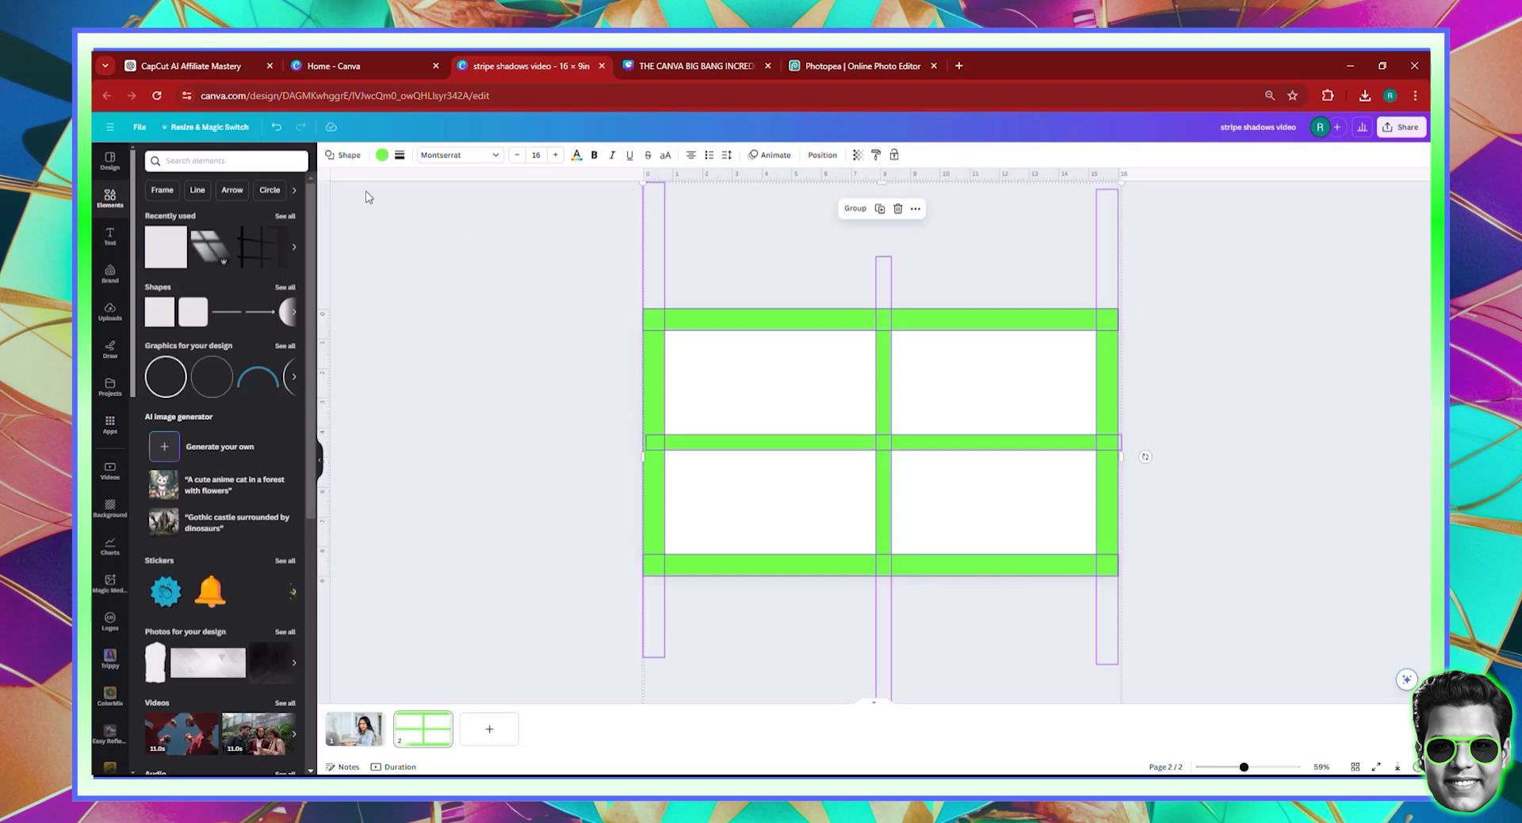
Recolour all the selected window-frame bars black
left_click(381, 155)
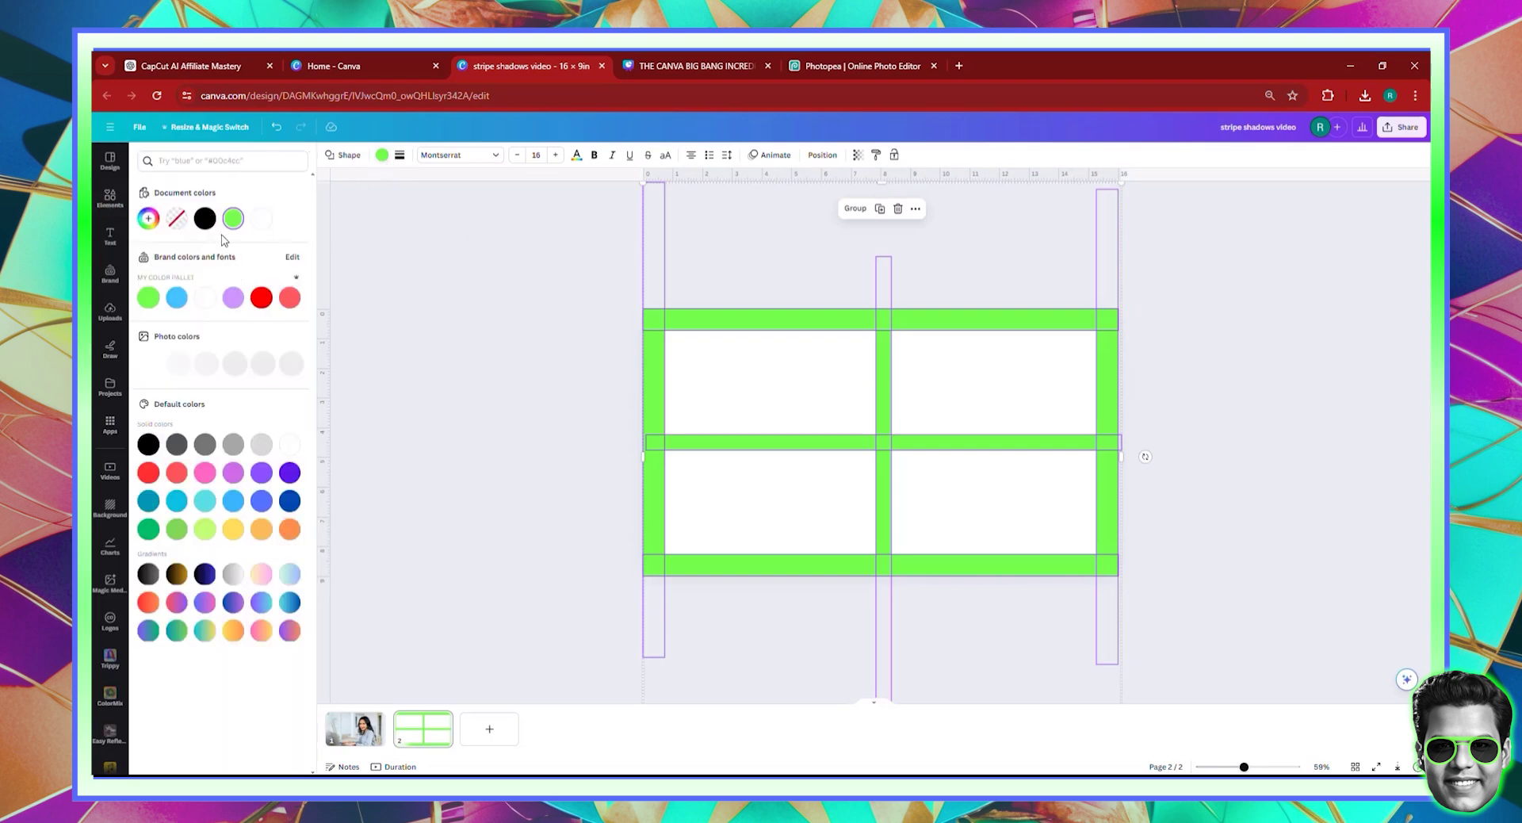
left_click(204, 218)
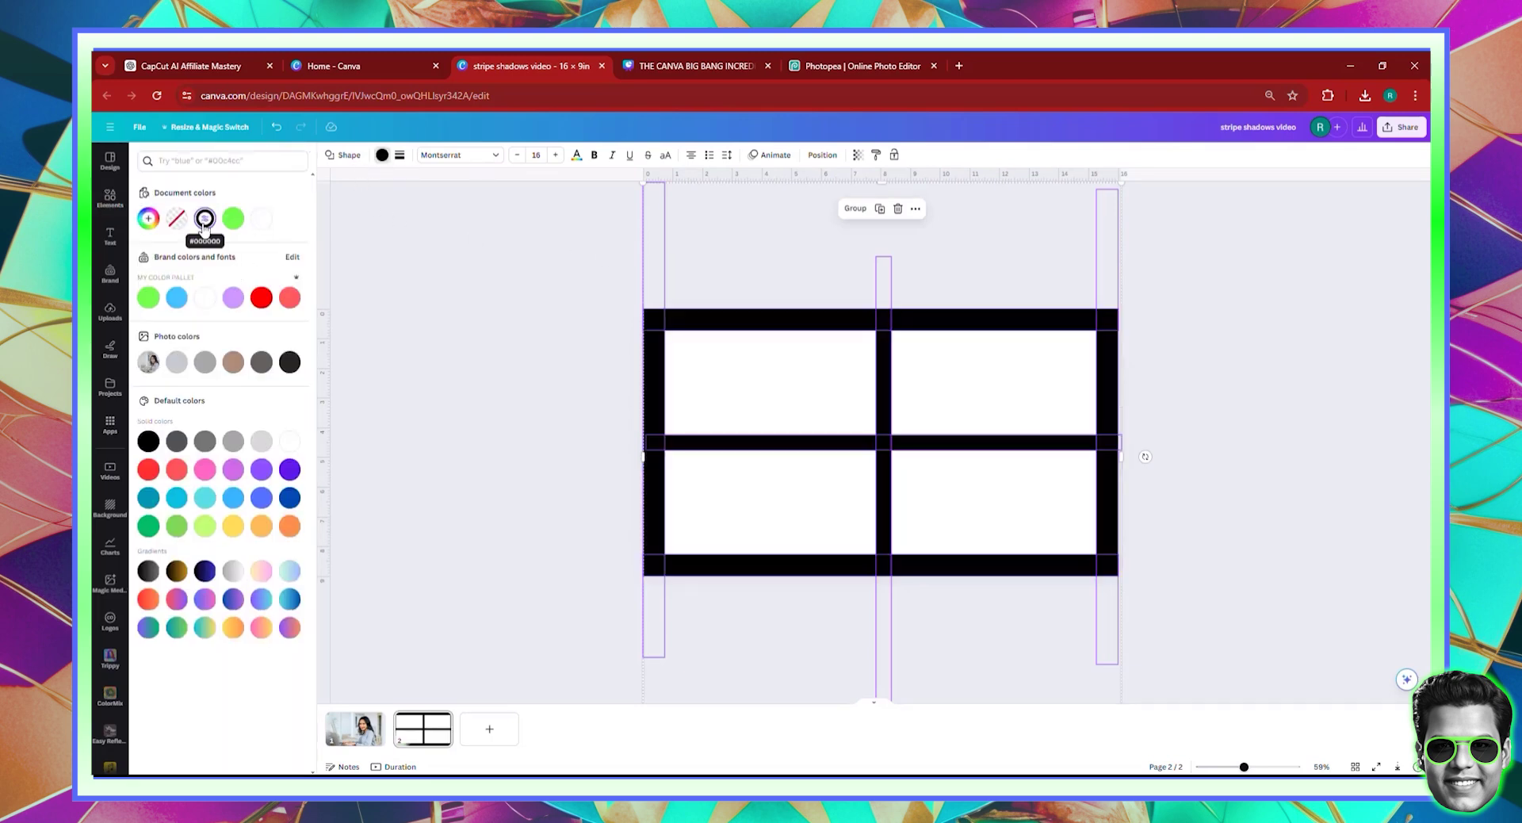
left_click(146, 222)
left_click(428, 374)
left_click(428, 378)
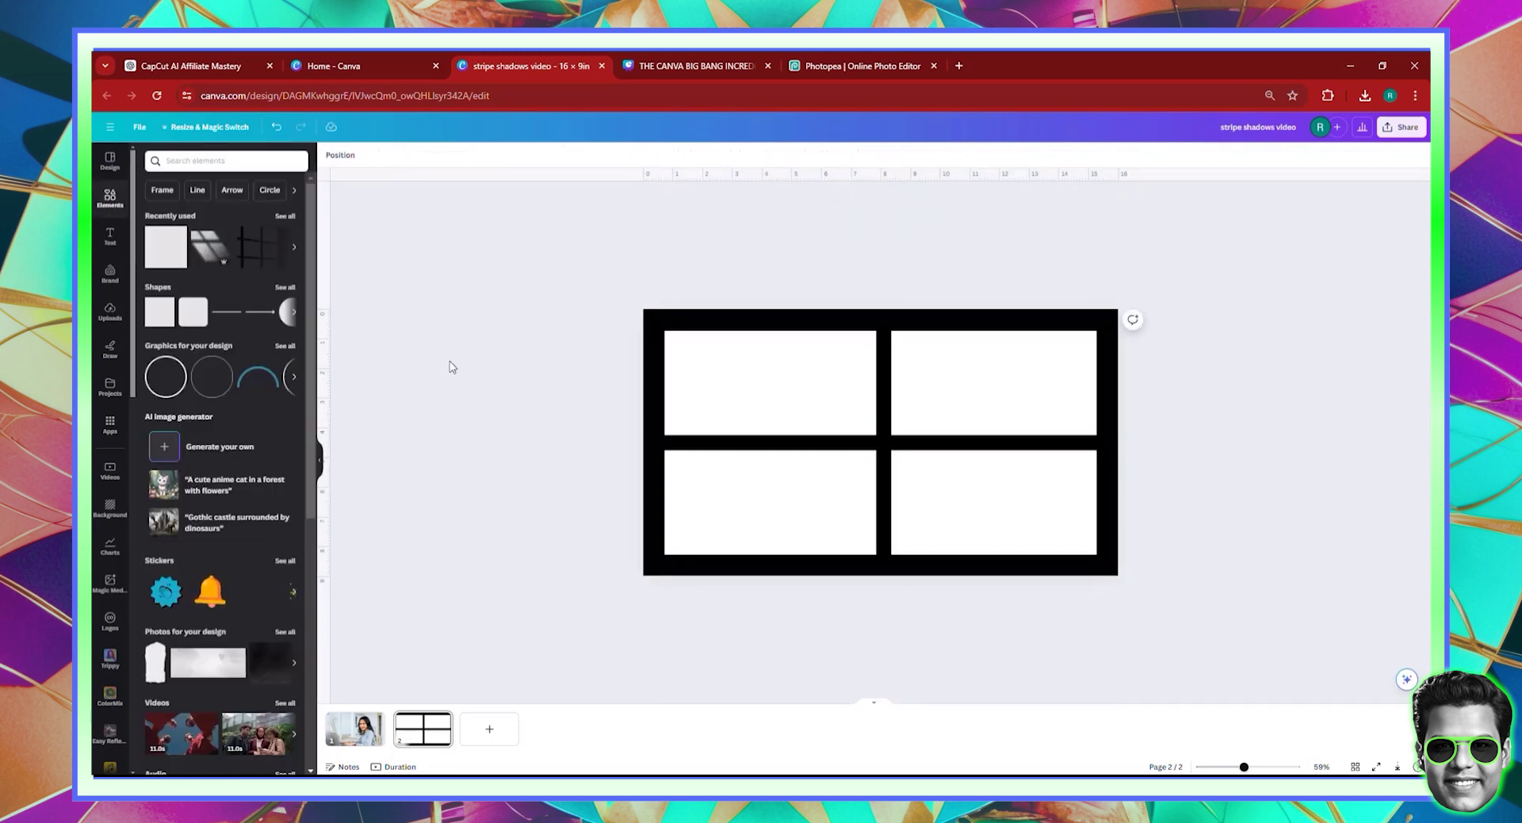
Rename the design 'WINDOW SHADOW'
left_click(1259, 129)
type("WIN")
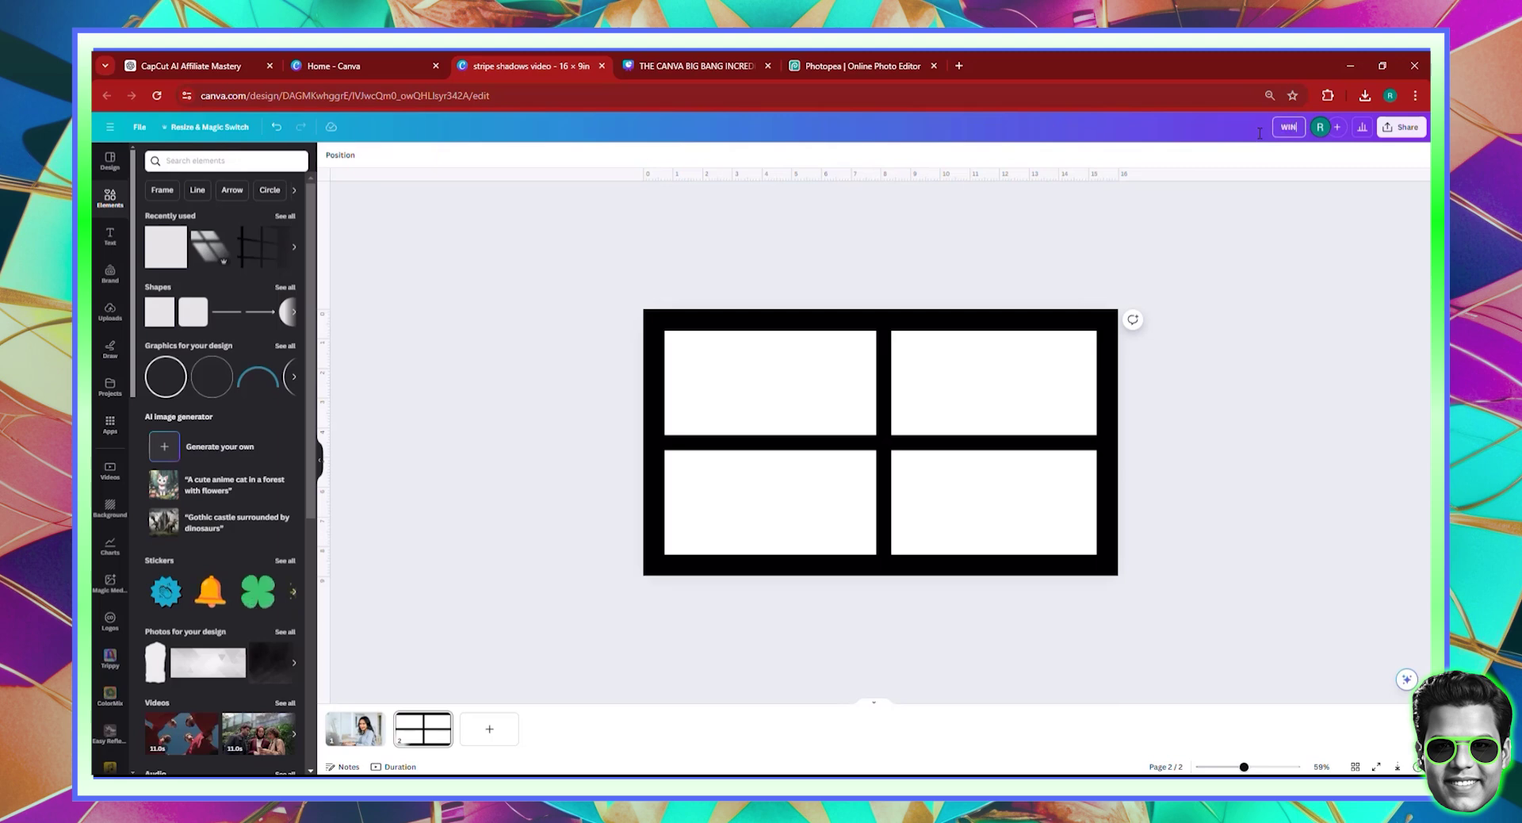
type("DOW SHADOW")
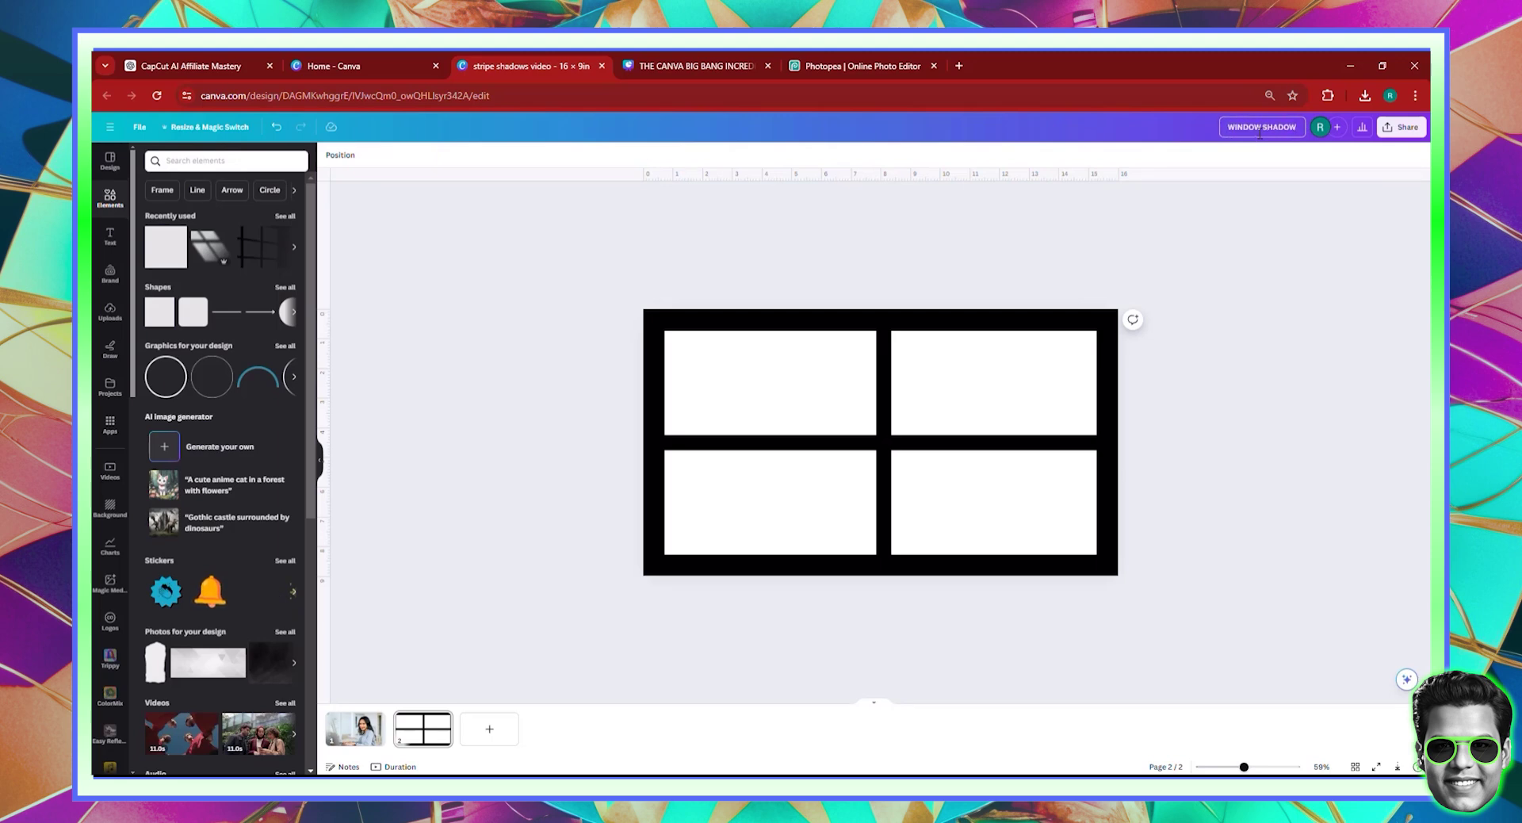
left_click(775, 659)
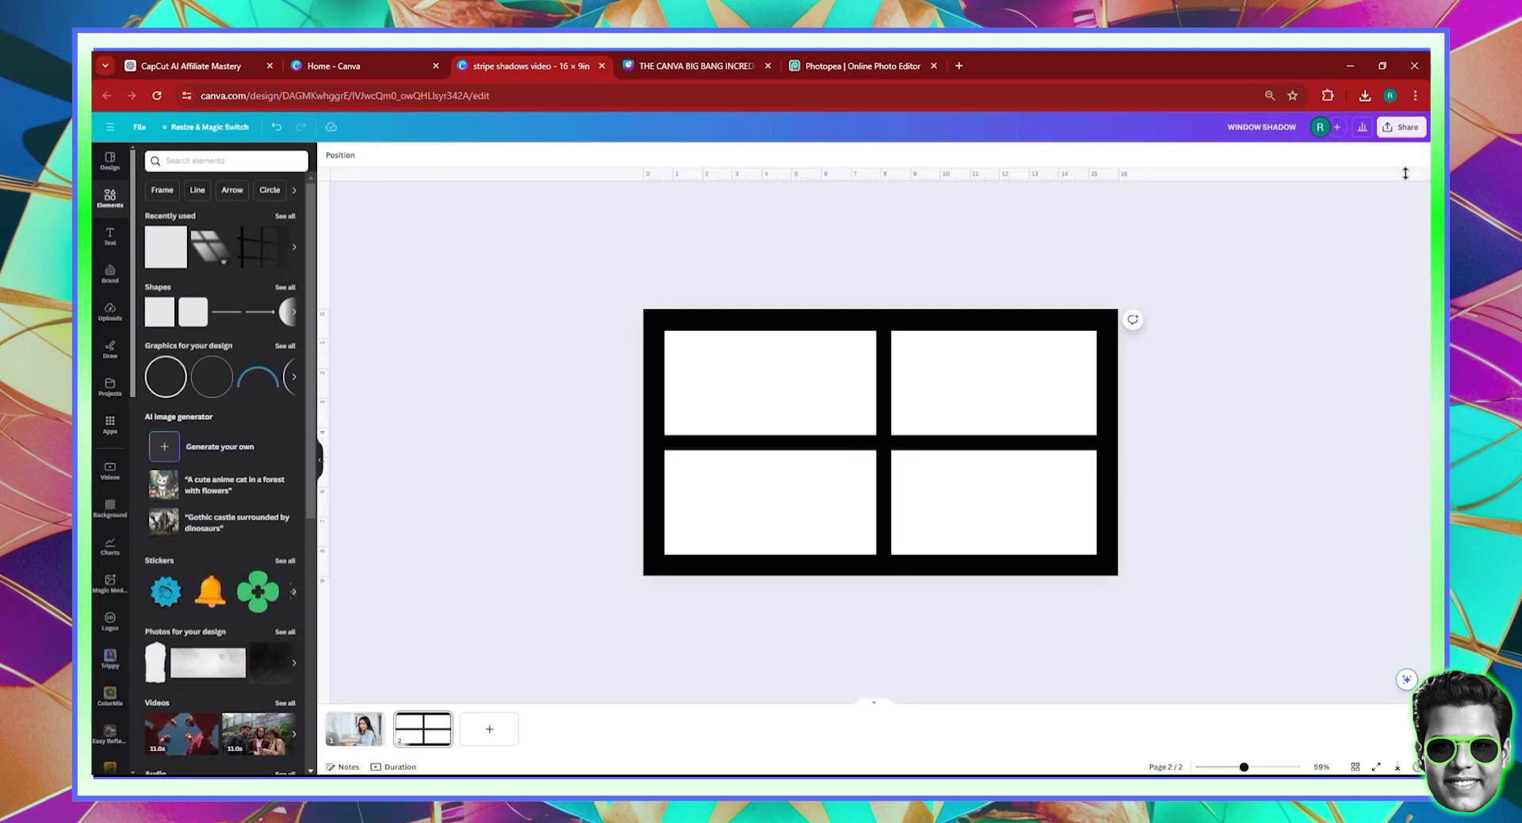
Download only page 2 as a transparent-background PNG, WINDOW SHADOW, then move to Photopea
left_click(1401, 127)
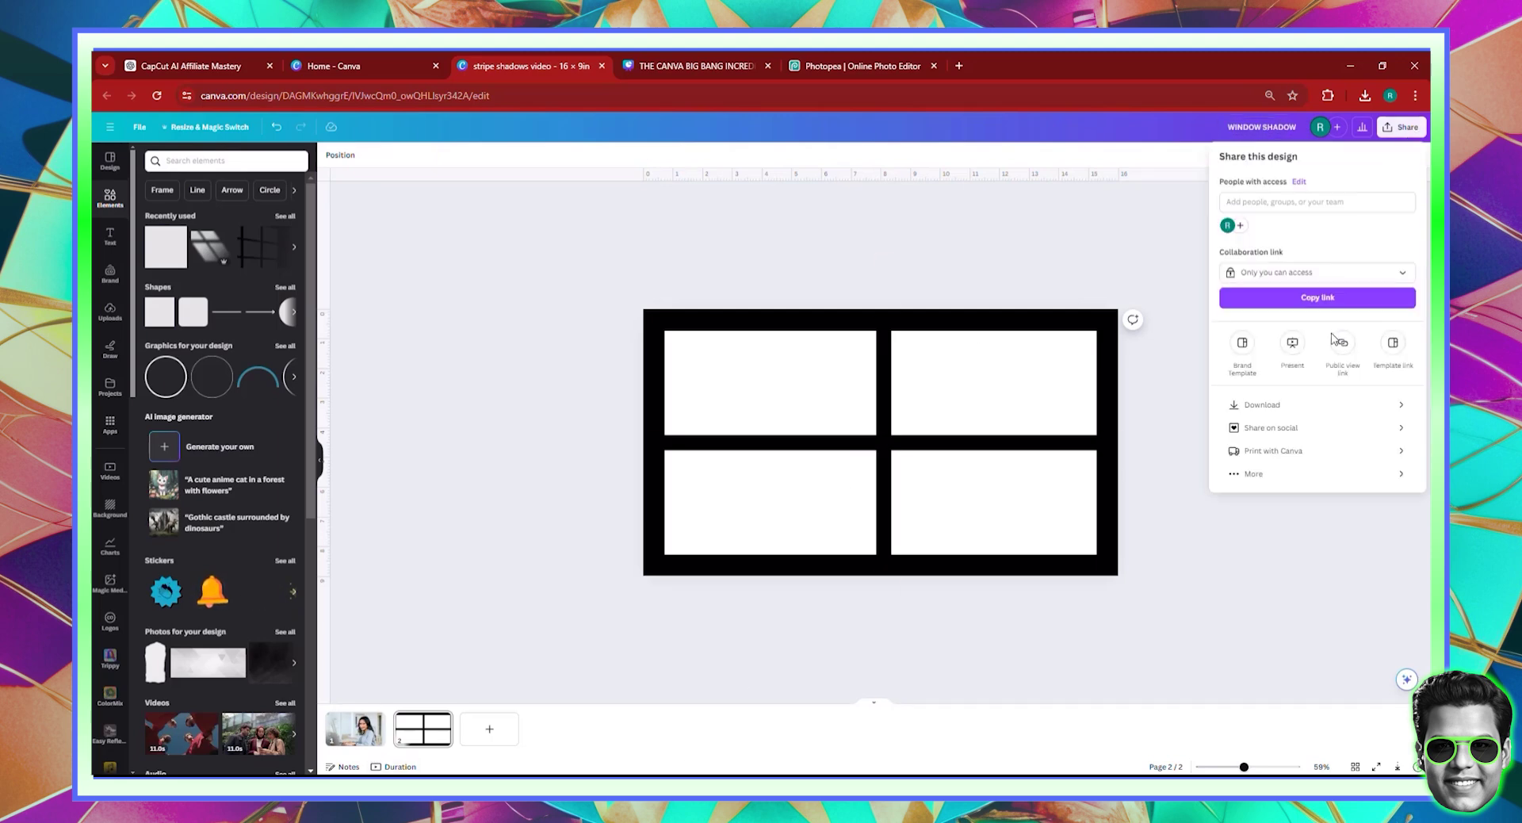
left_click(1284, 406)
left_click(1403, 326)
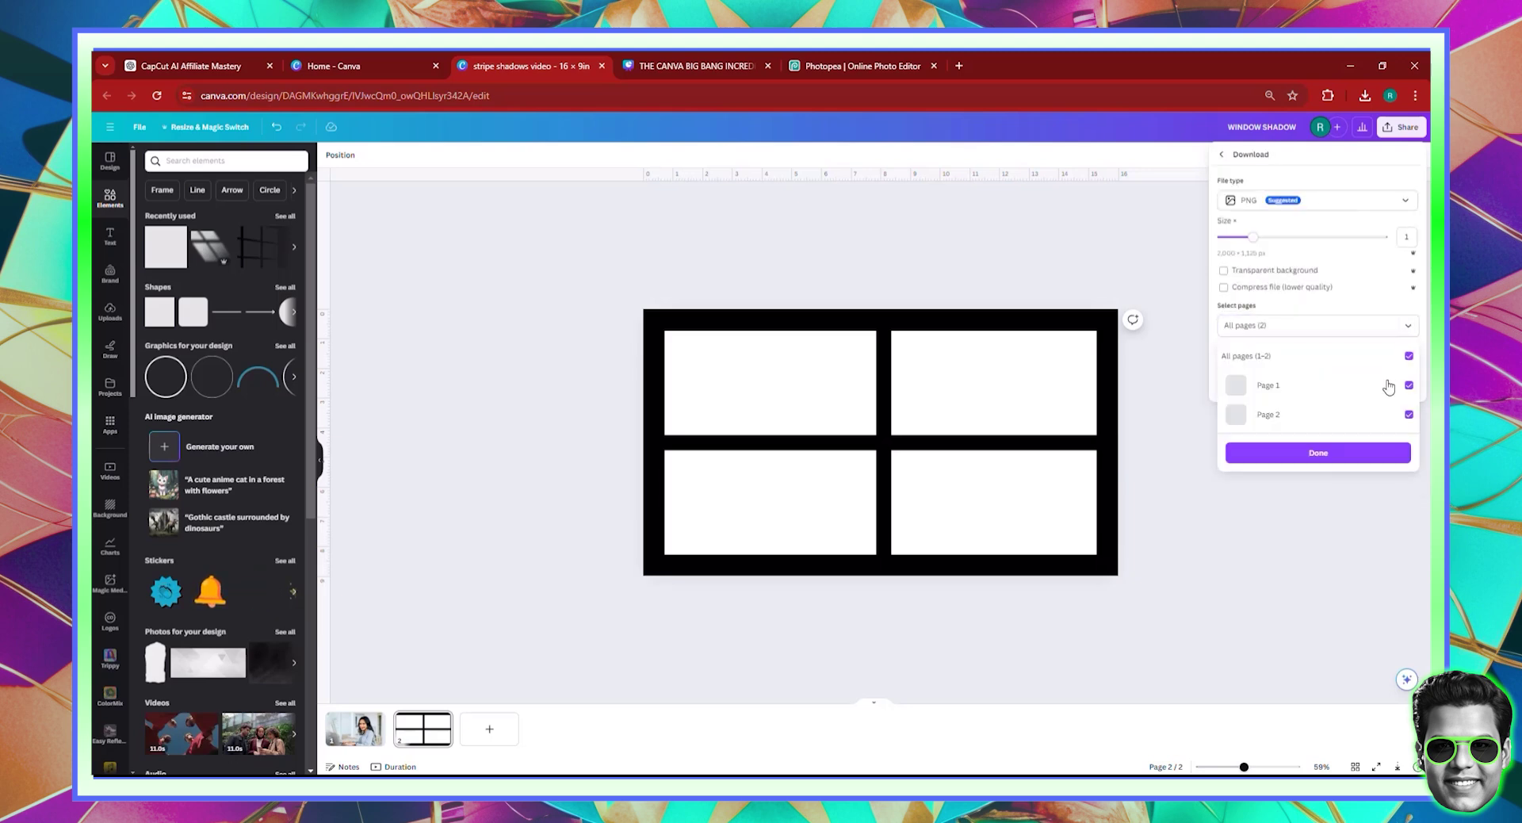
left_click(1409, 386)
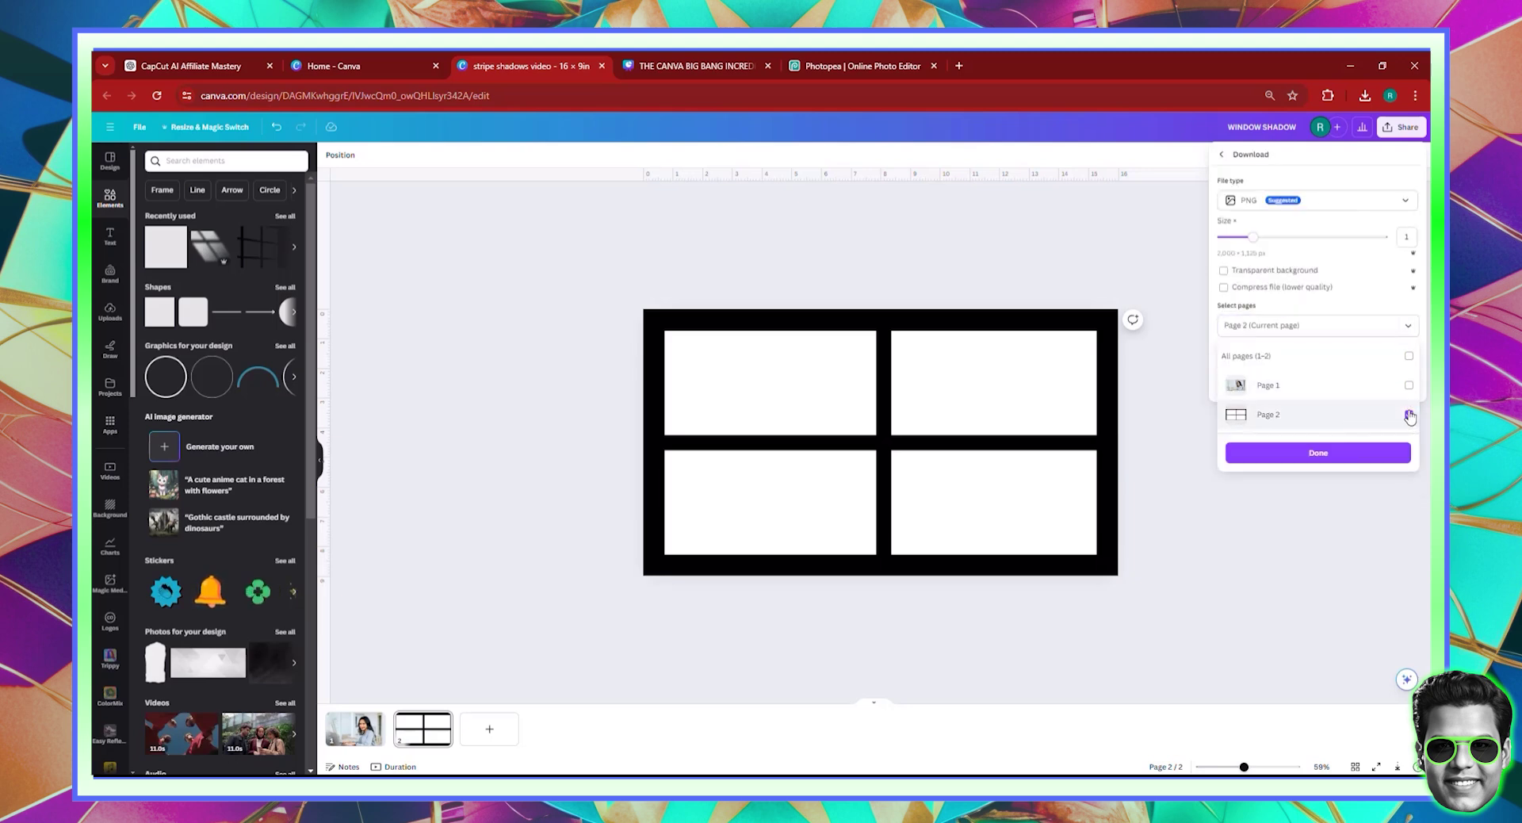
left_click(1265, 276)
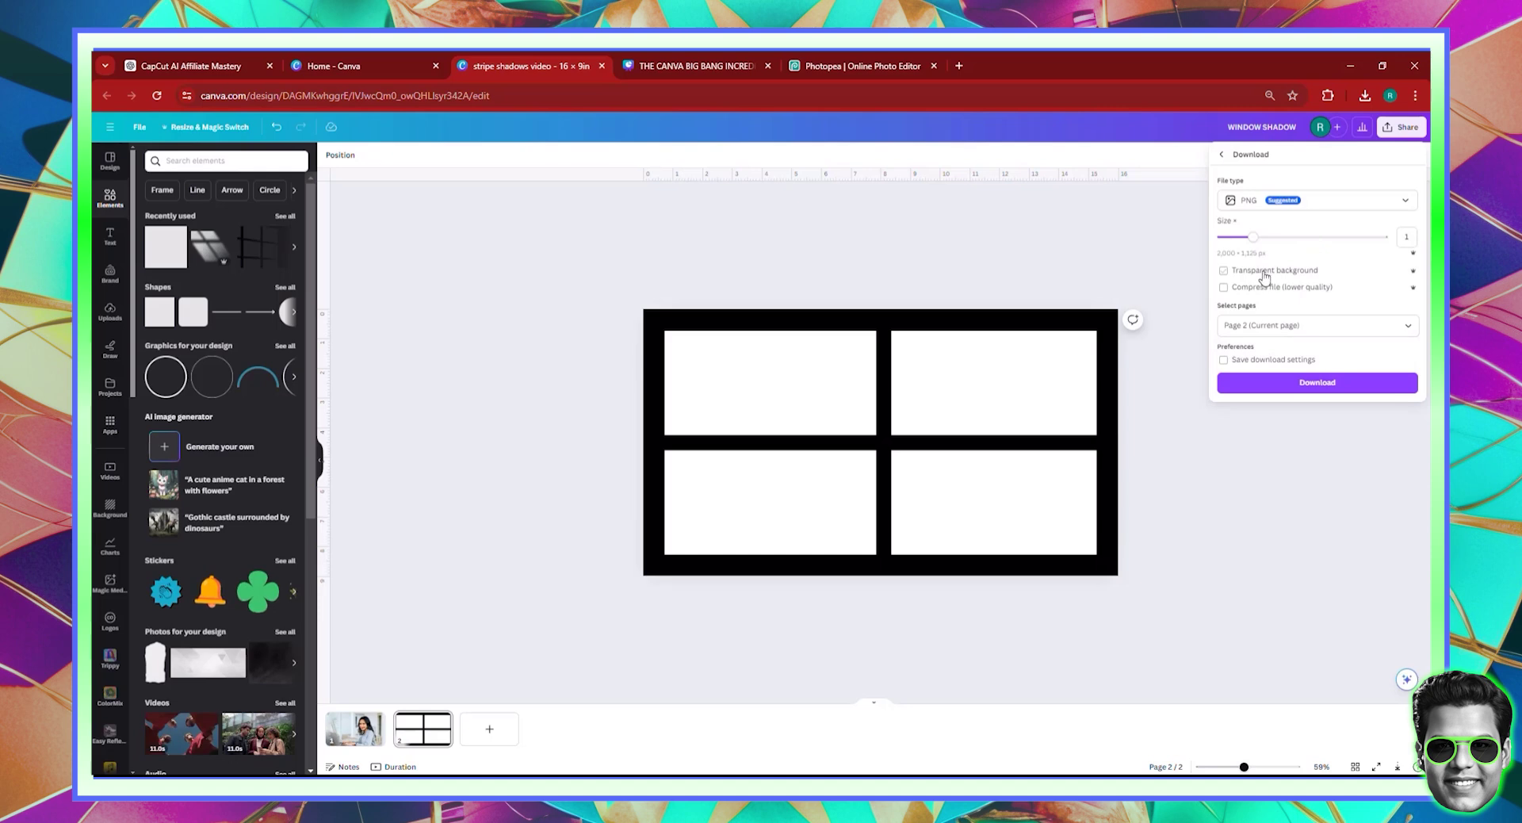
left_click(1313, 384)
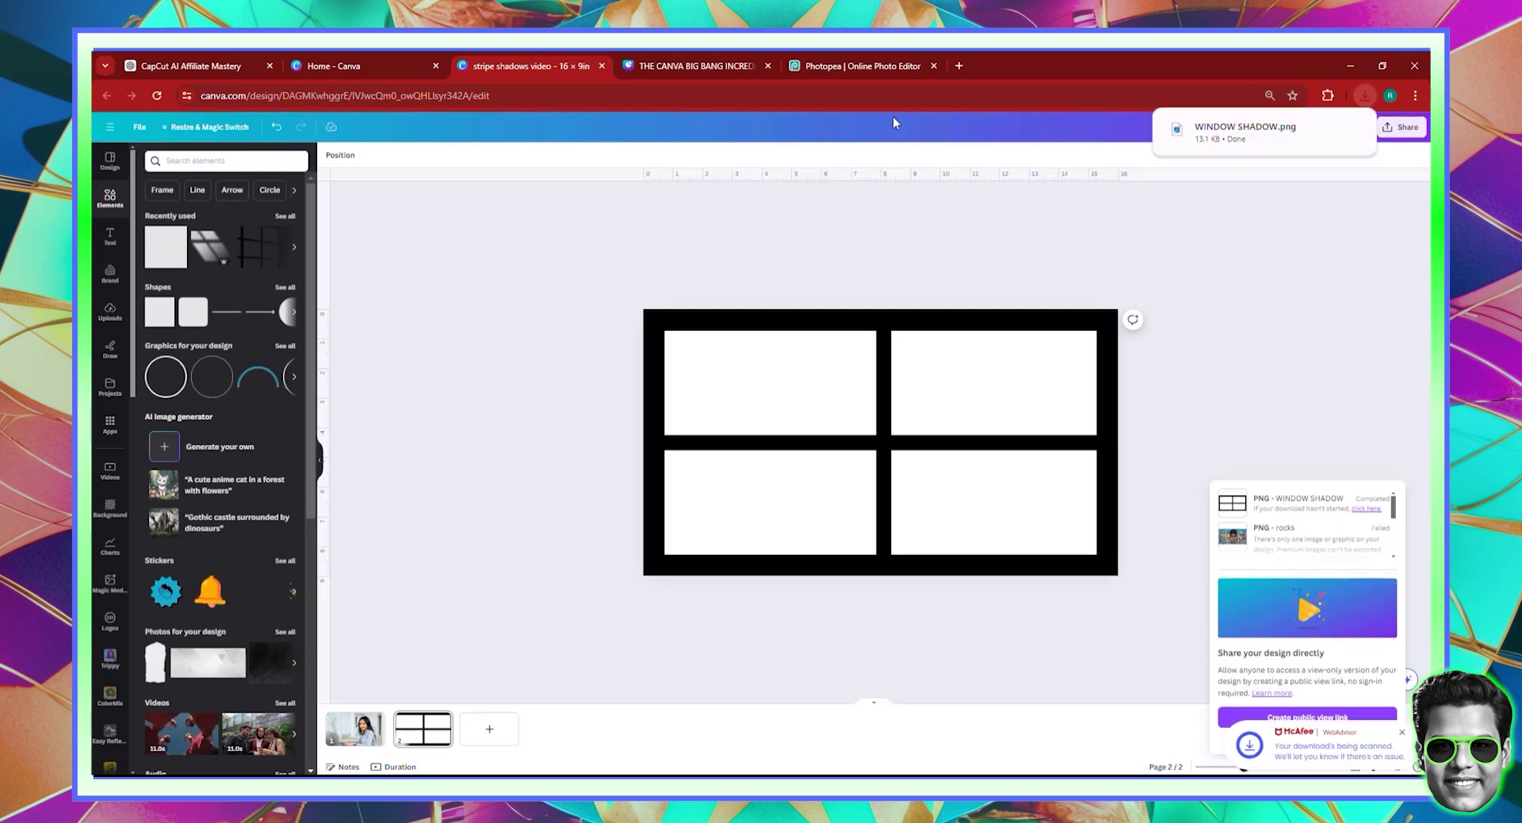
left_click(862, 65)
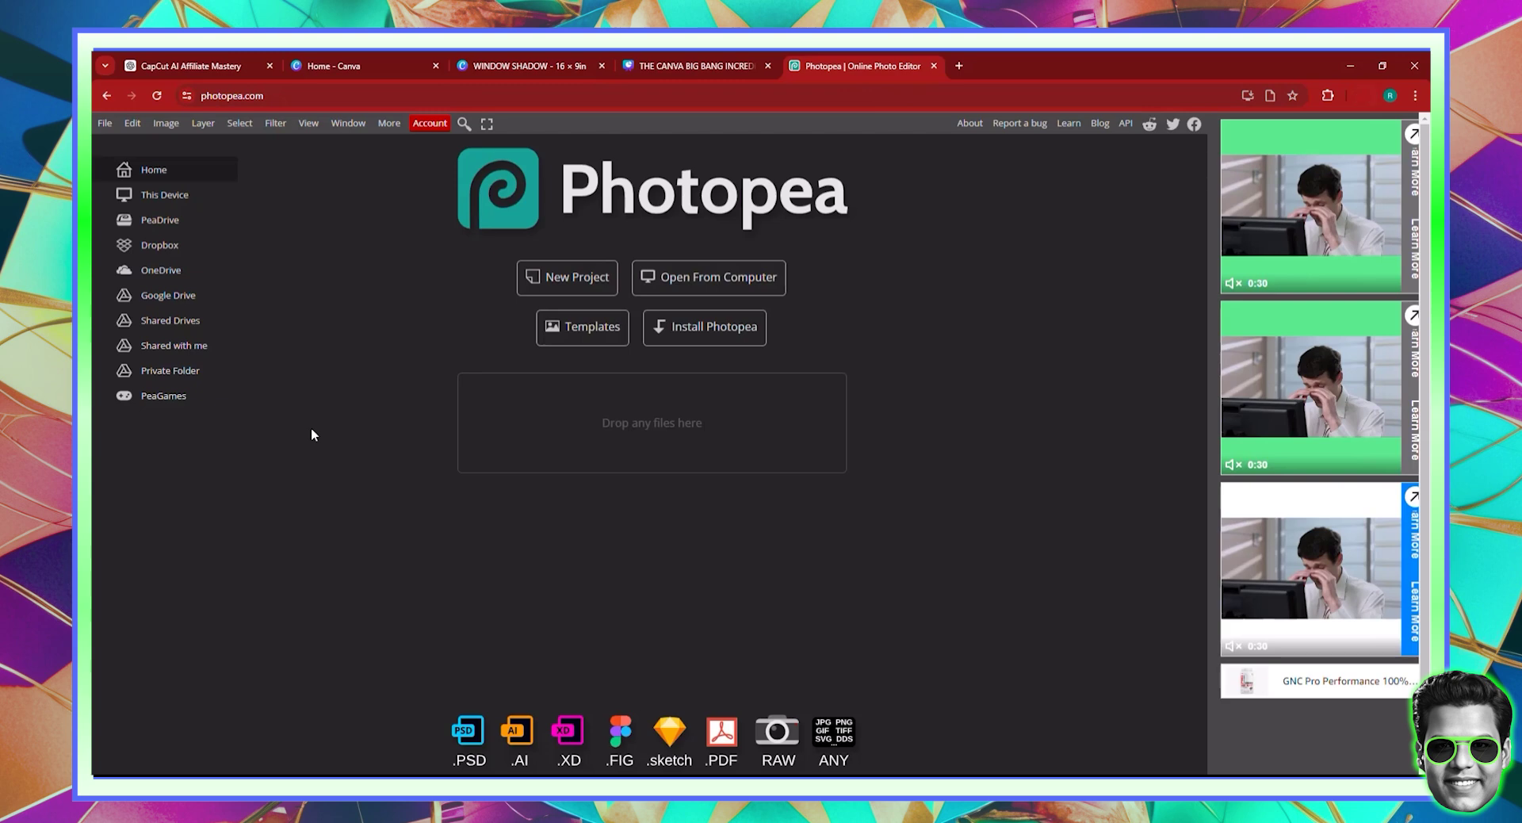
Open the WINDOW SHADOW image in Photopea and load the Background layer's pixels as a selection
left_click(105, 124)
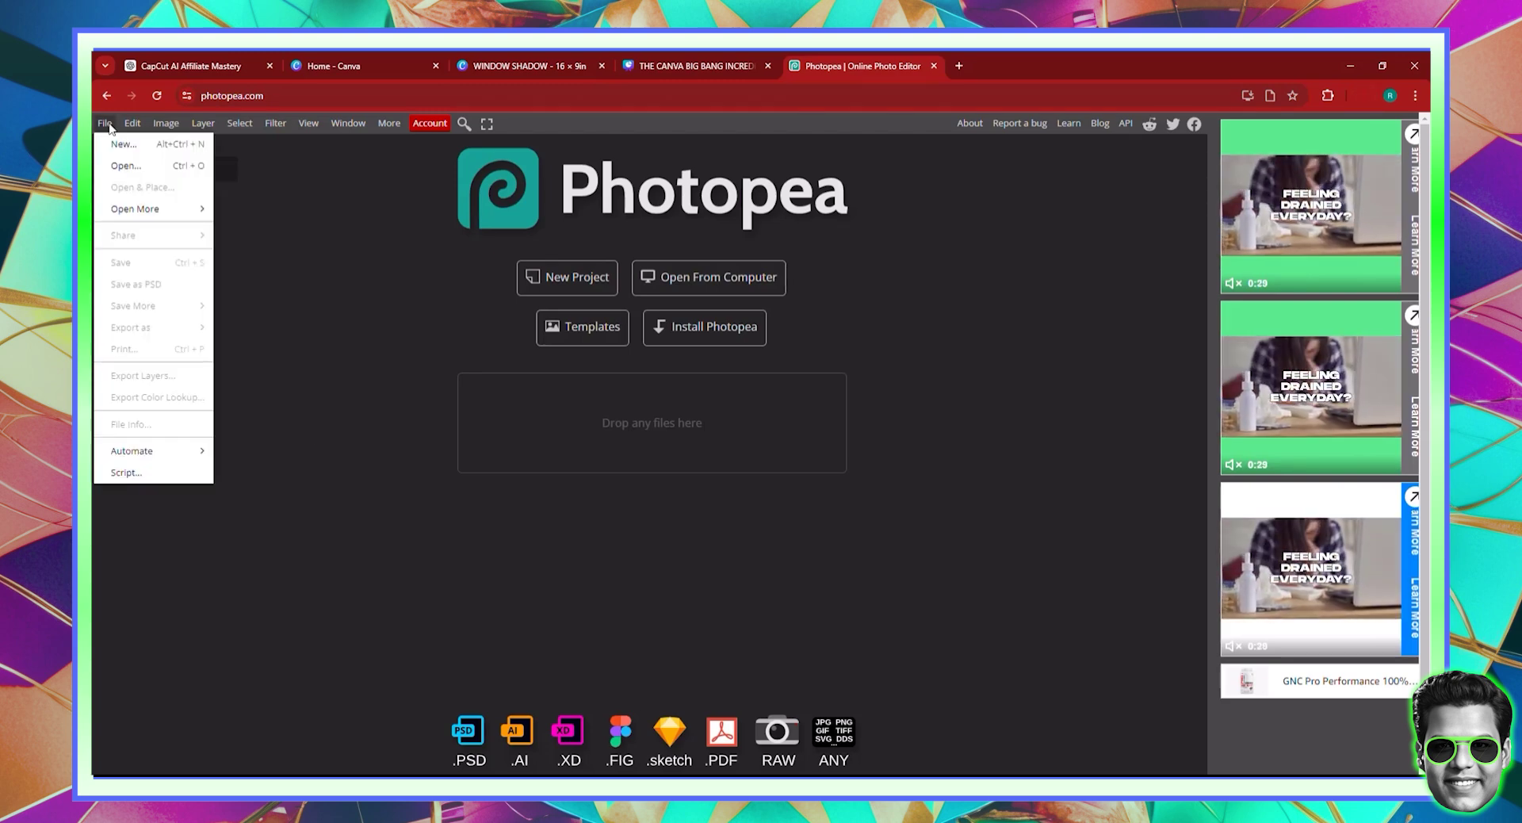
left_click(117, 172)
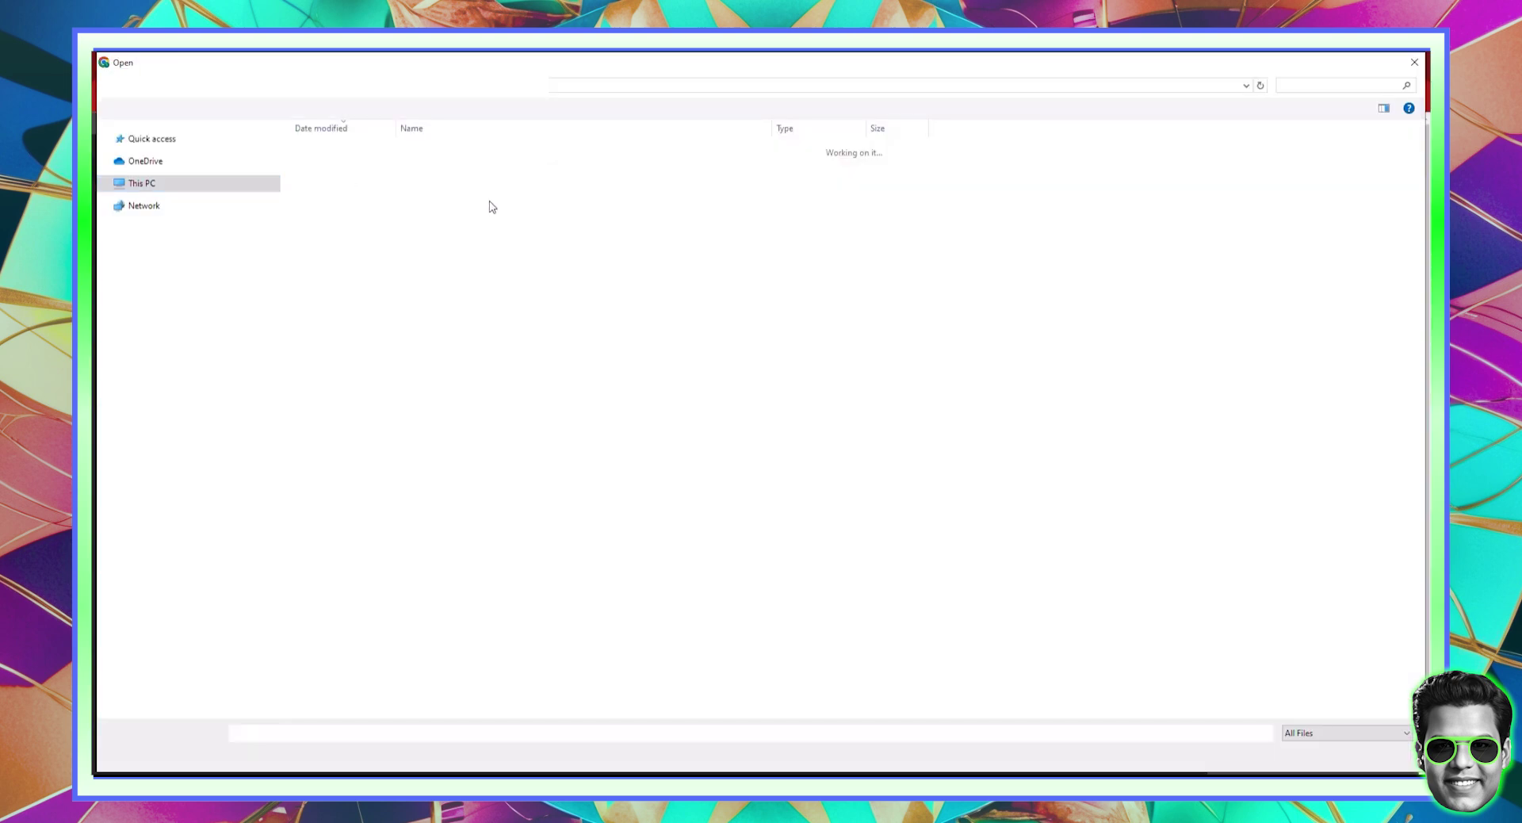
double_click(376, 170)
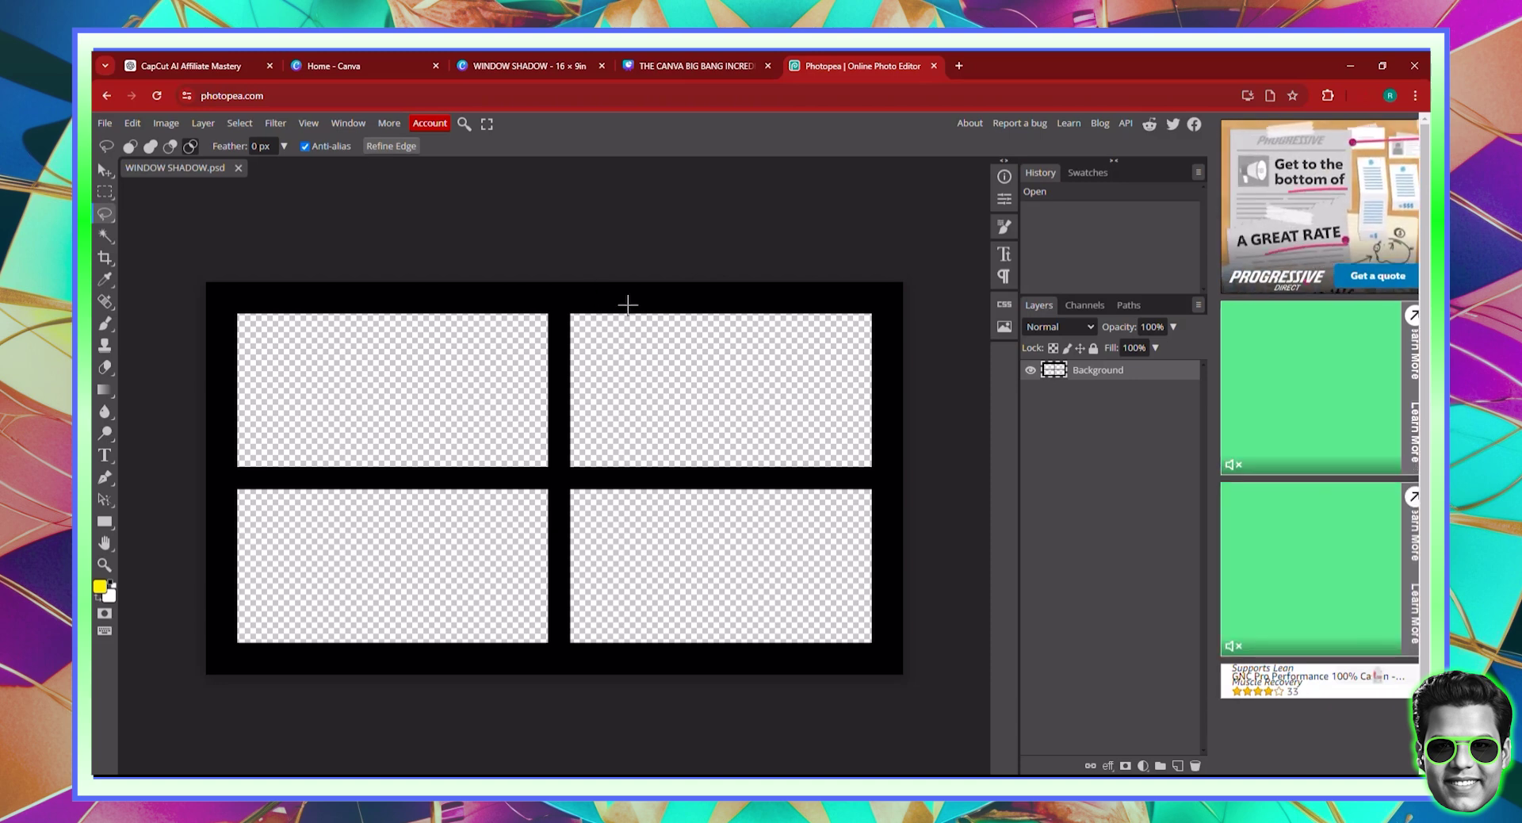
left_click(1053, 370, "ctrl")
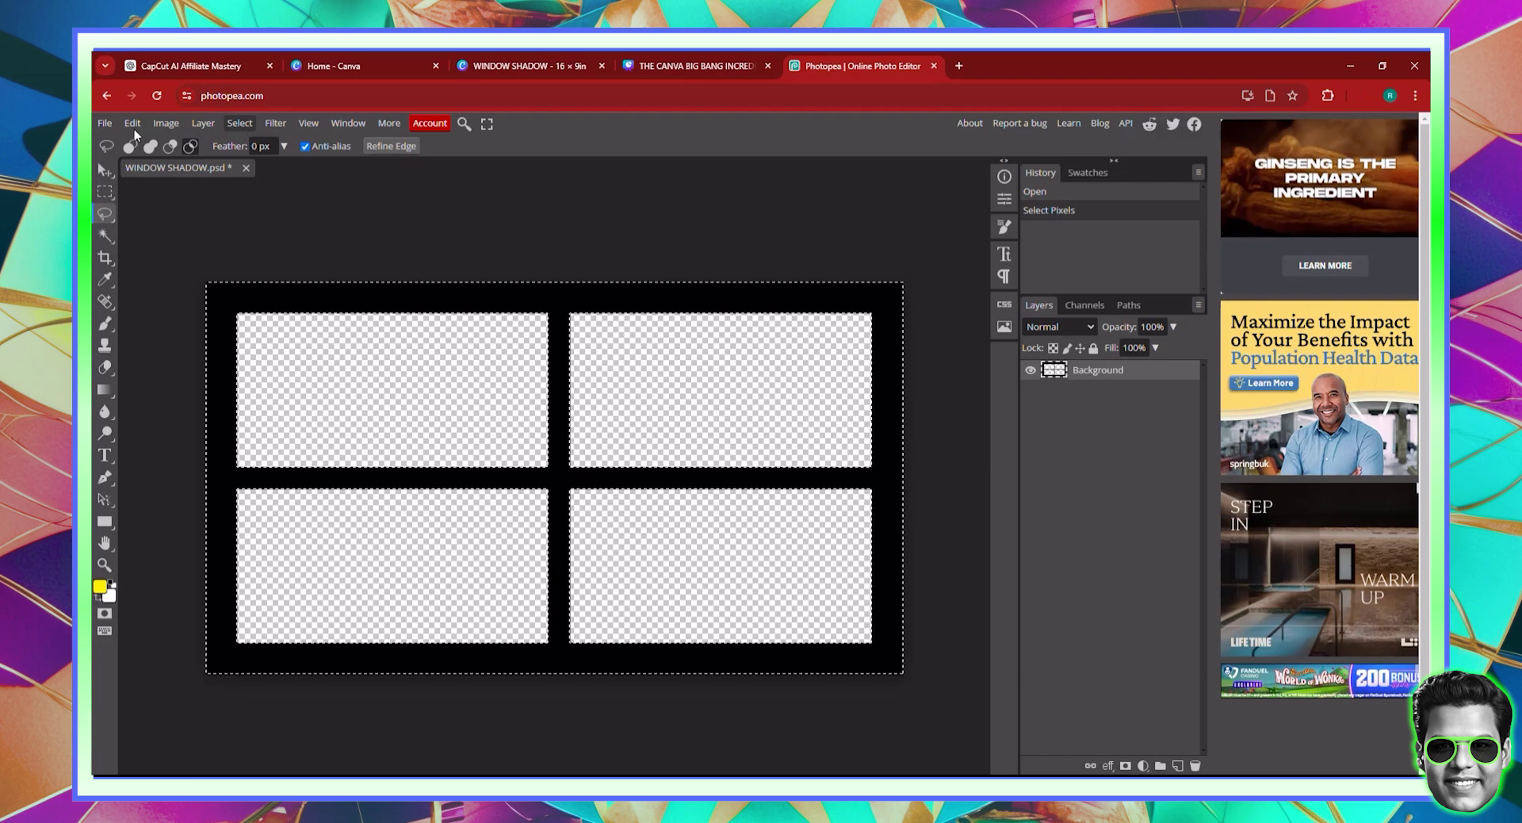
Invert the selection and add it as a raster mask that hides the black frame
left_click(237, 124)
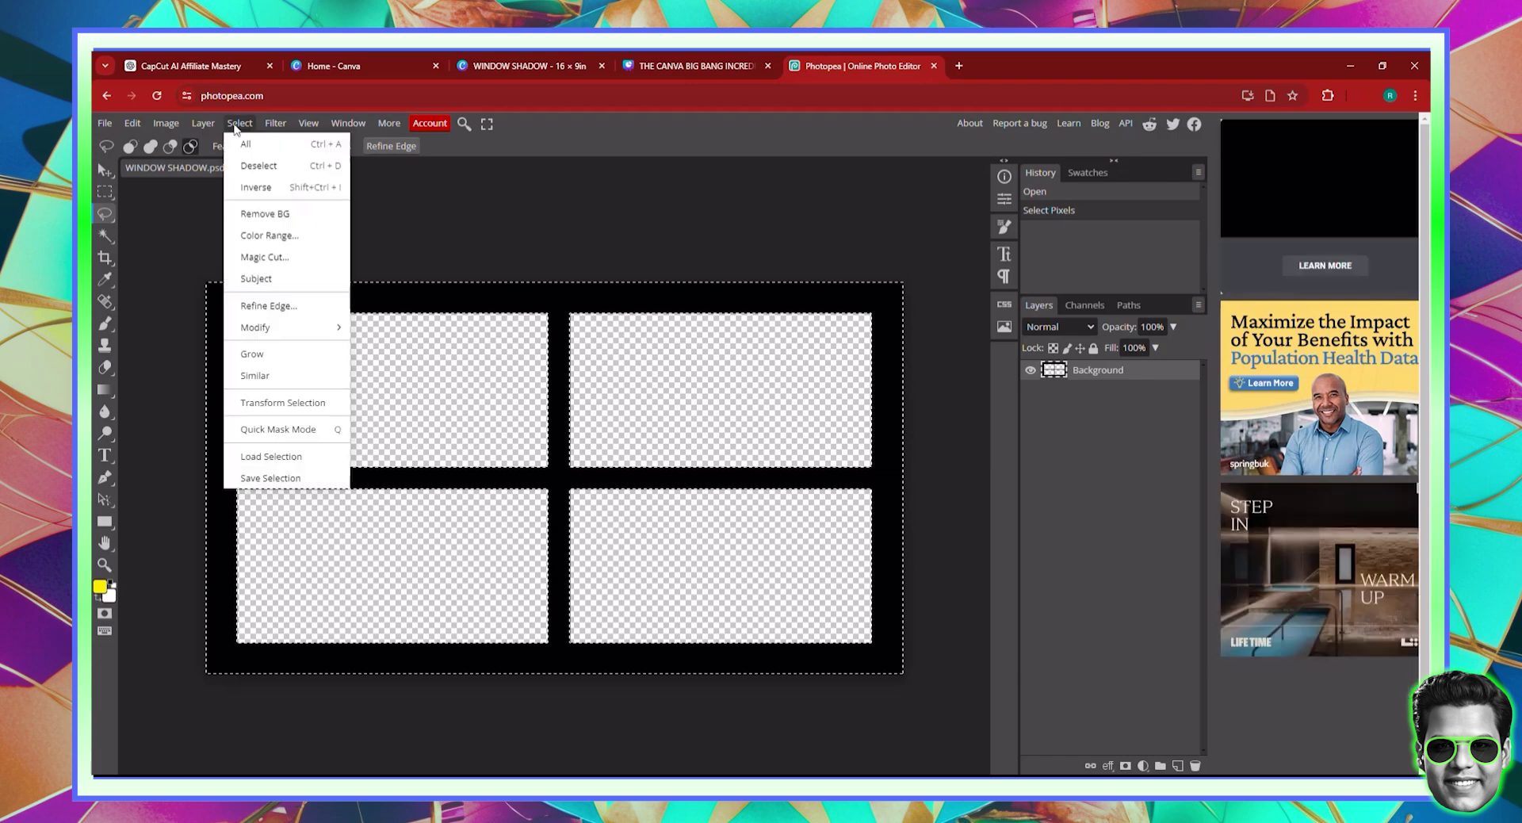
left_click(255, 188)
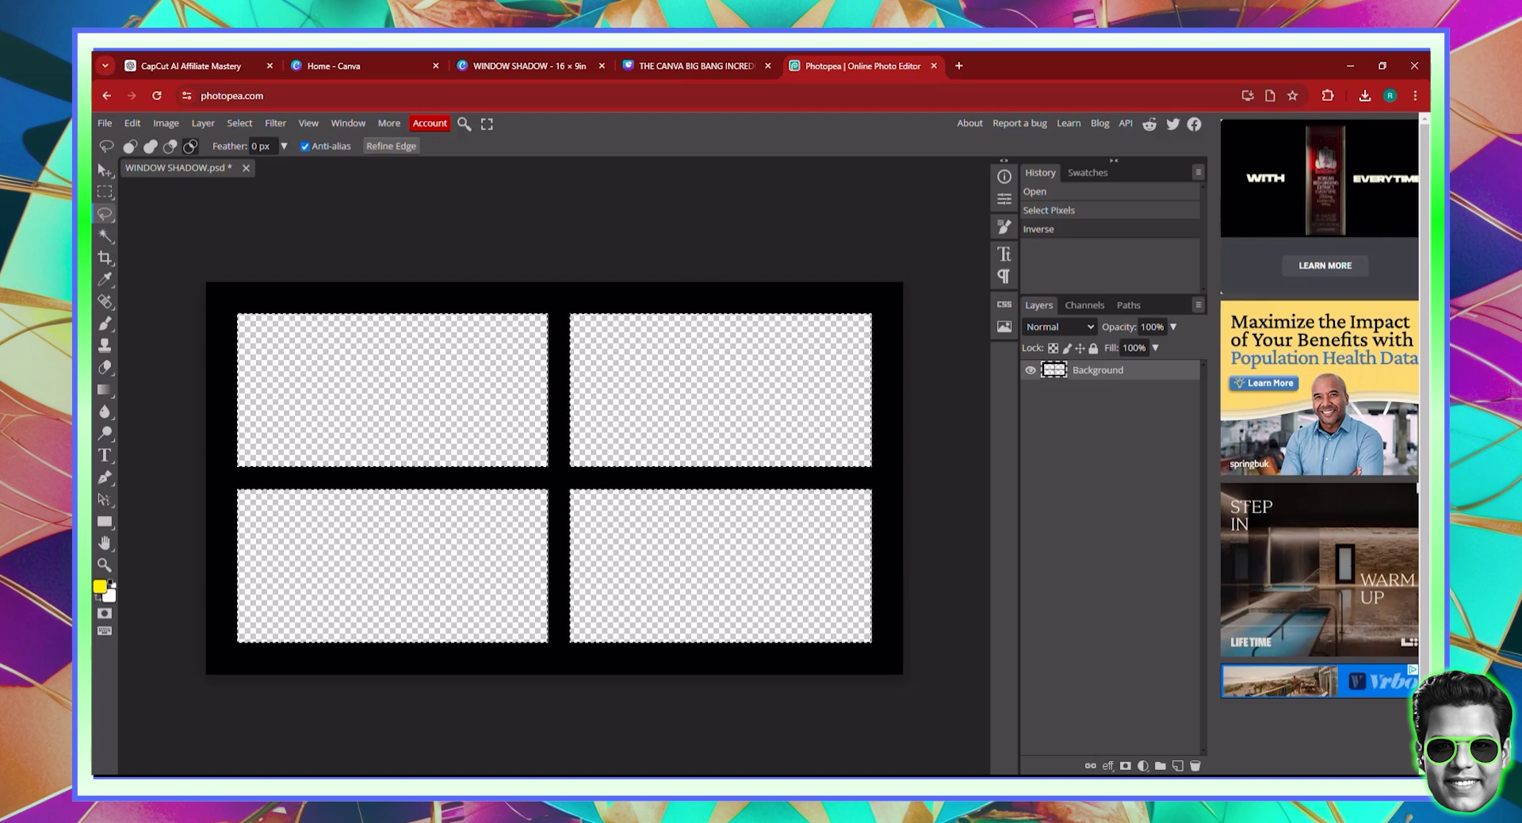
left_click(1126, 766)
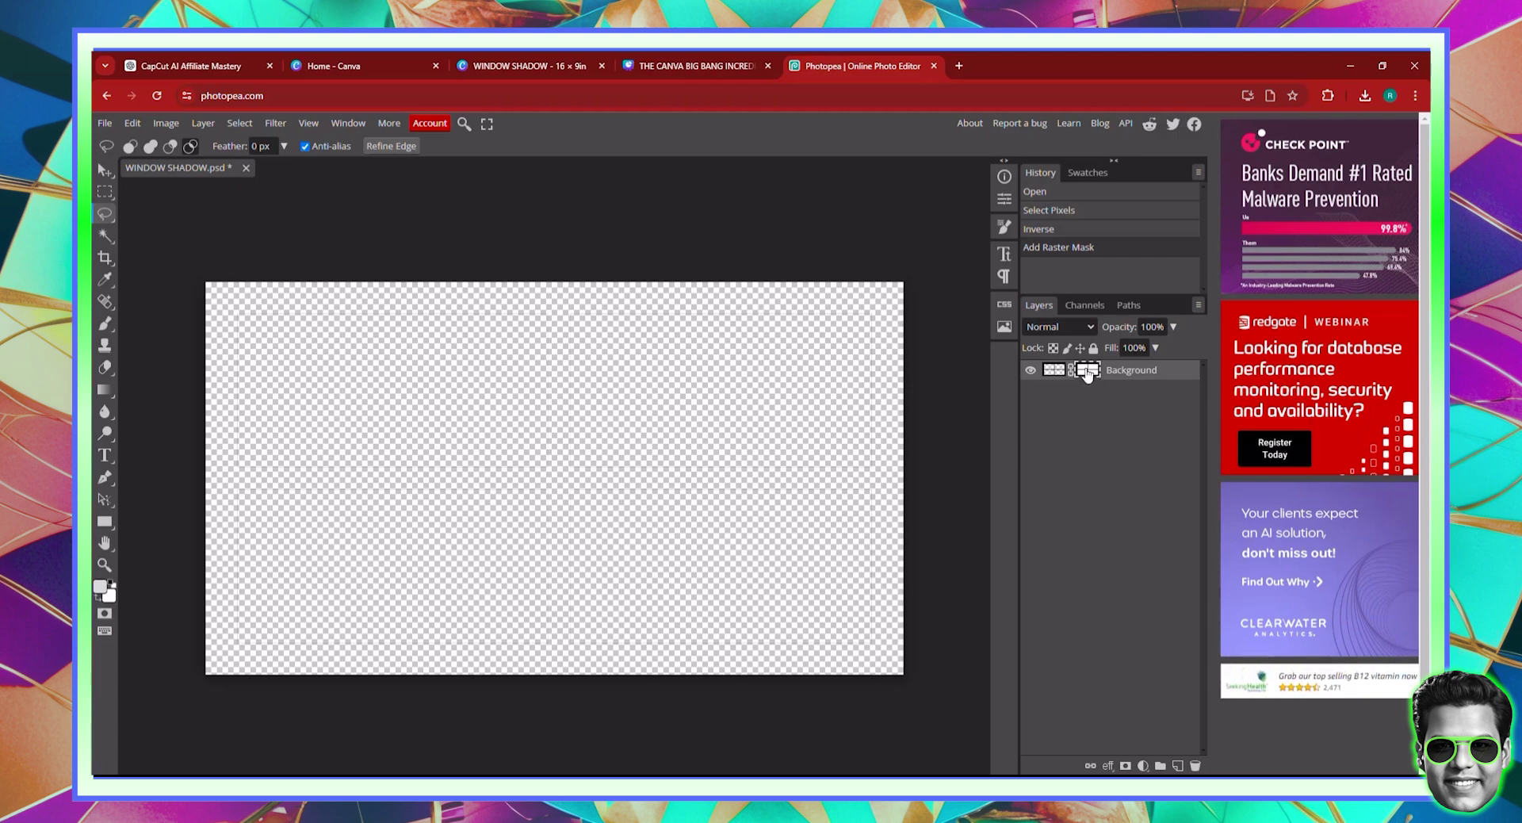
left_click(1087, 374, "alt")
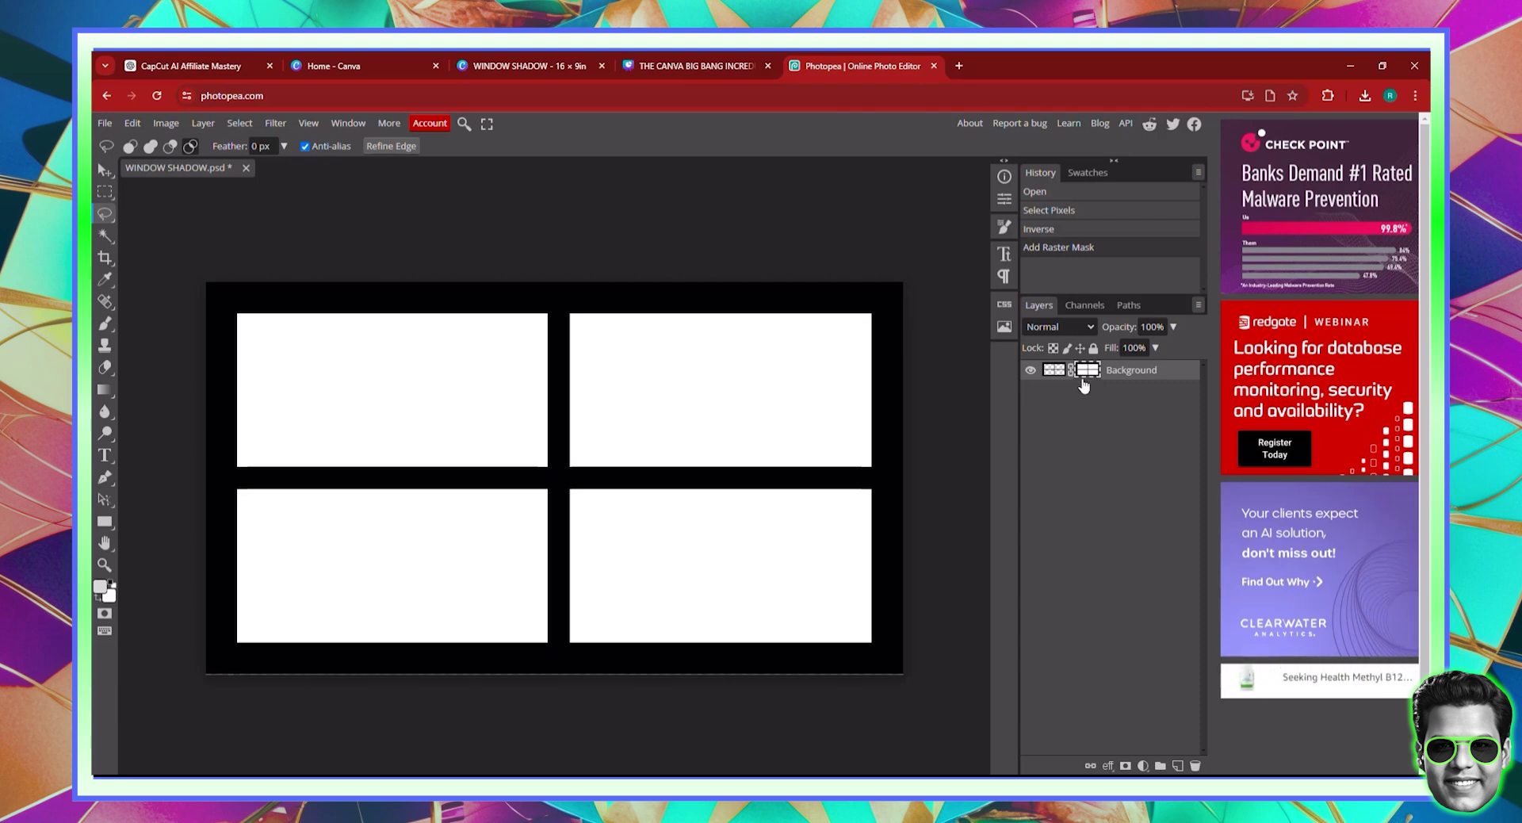
left_click(1055, 371)
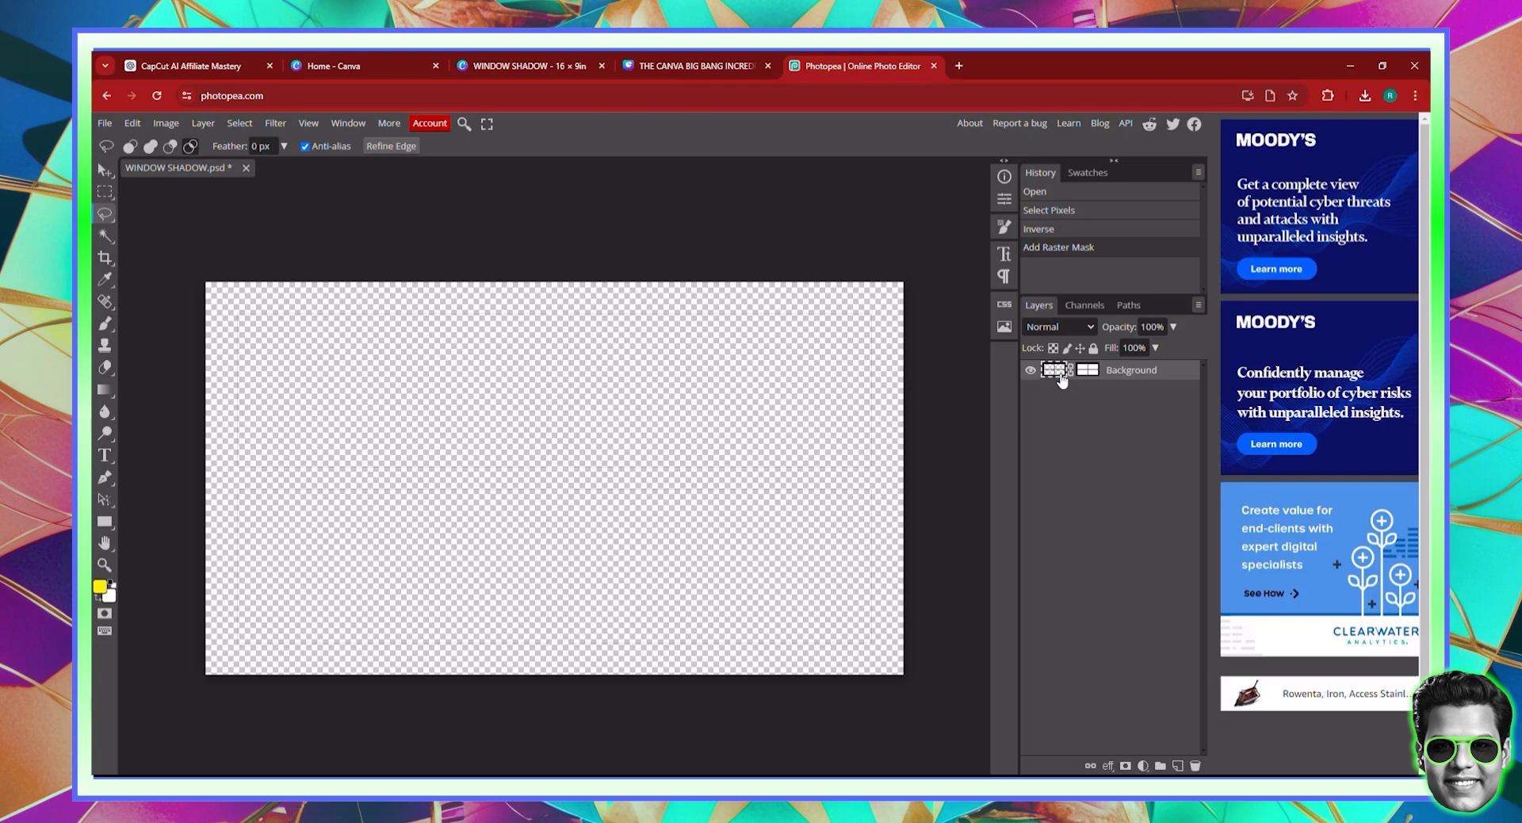
Fill the selected areas with black, turning the four panes into solid black rectangles
left_click(133, 124)
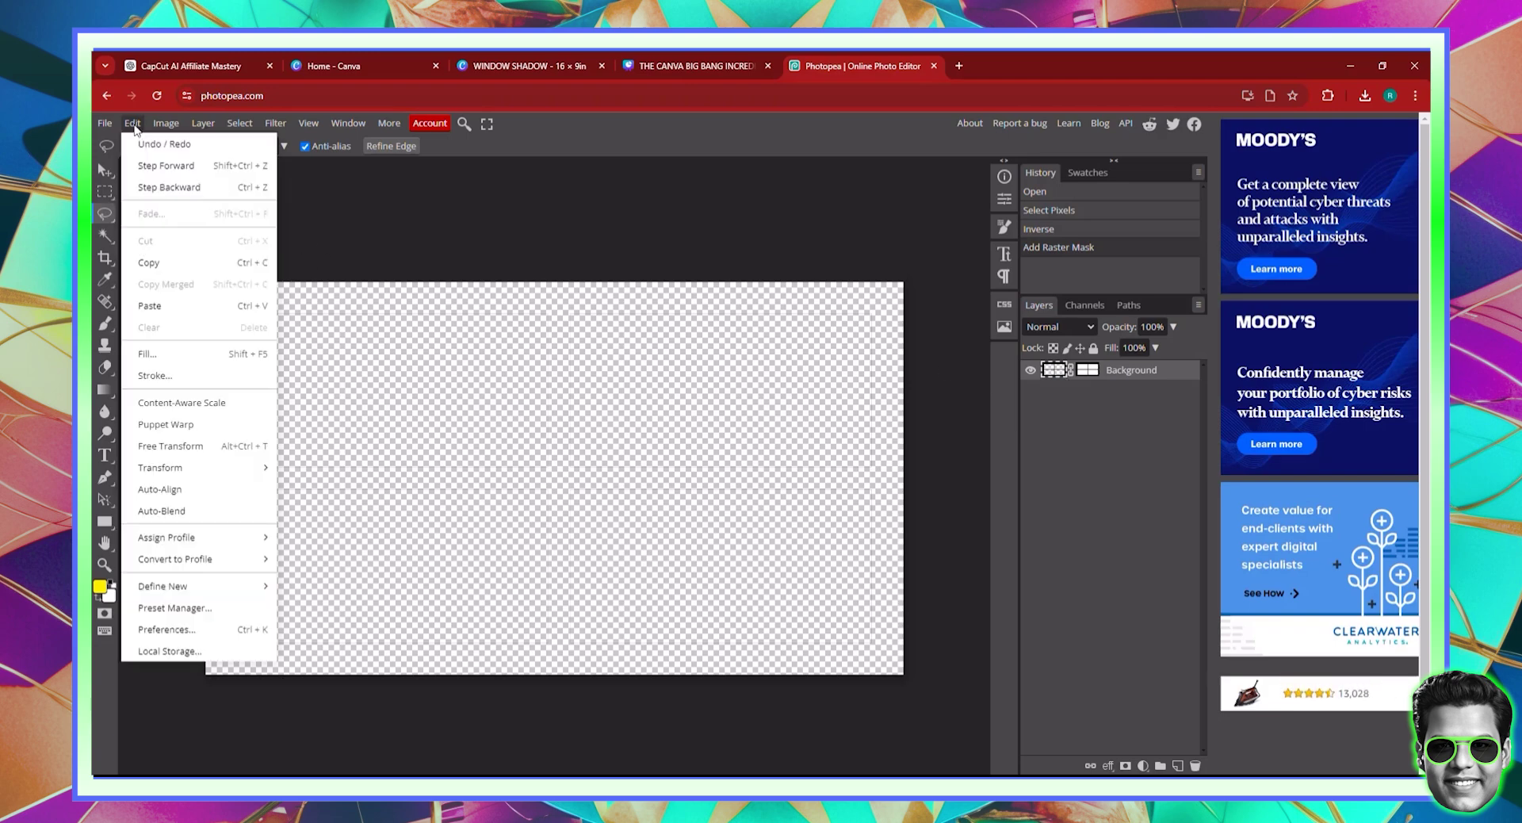
left_click(159, 354)
left_click(287, 262)
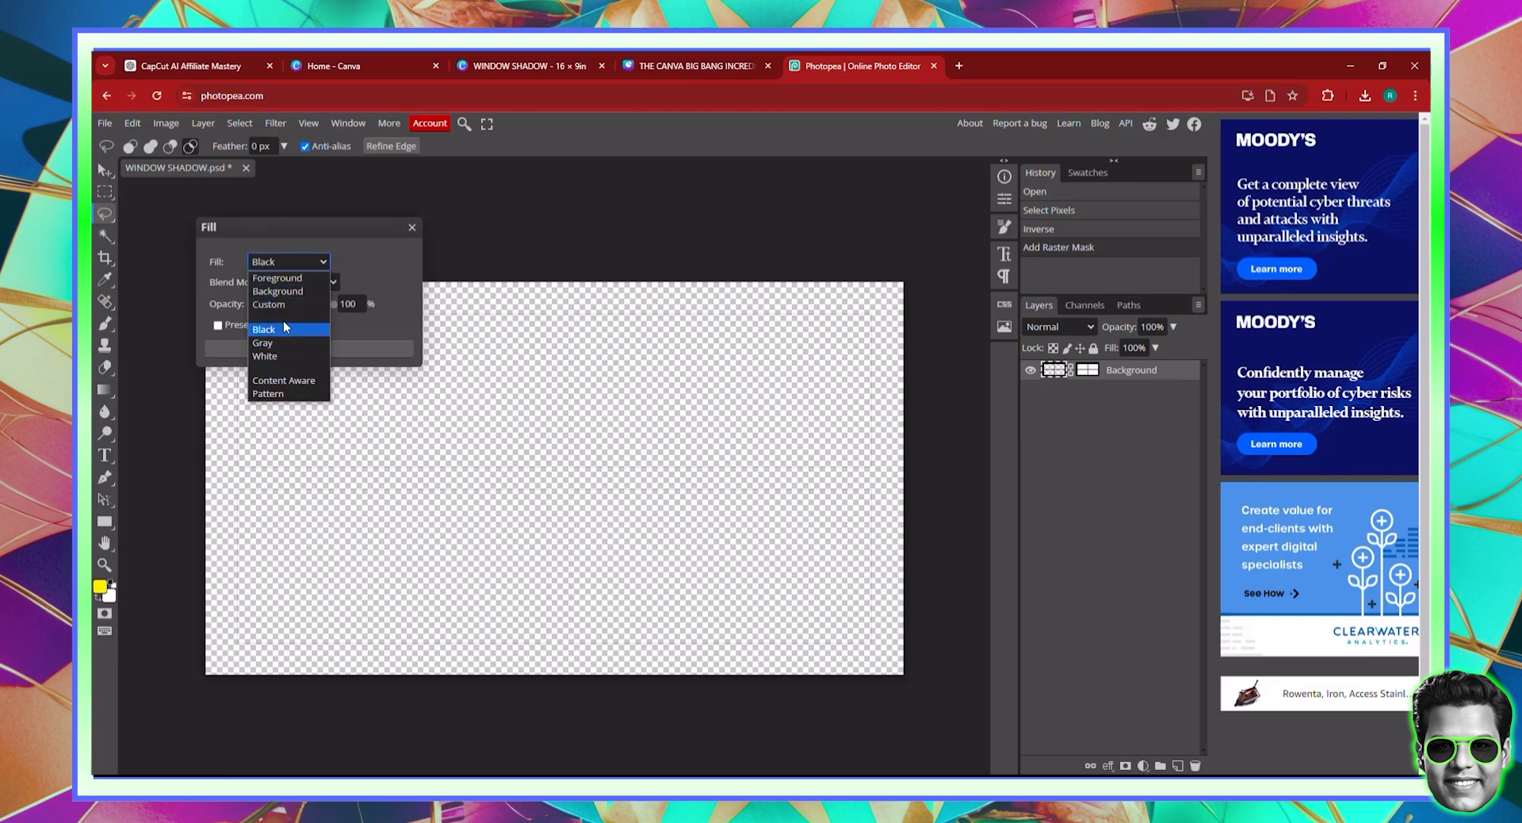
left_click(283, 329)
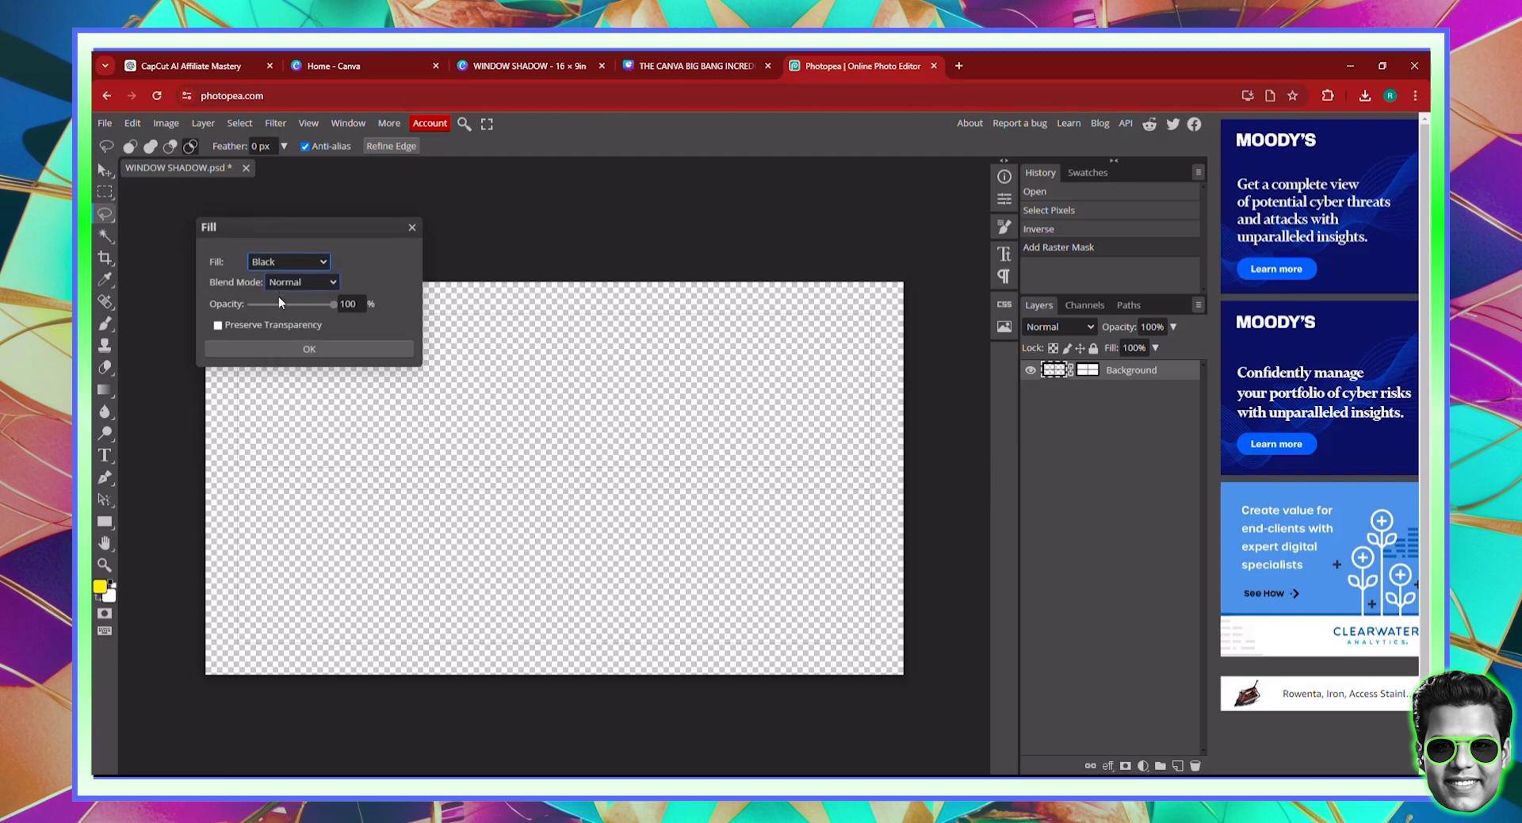
left_click(306, 345)
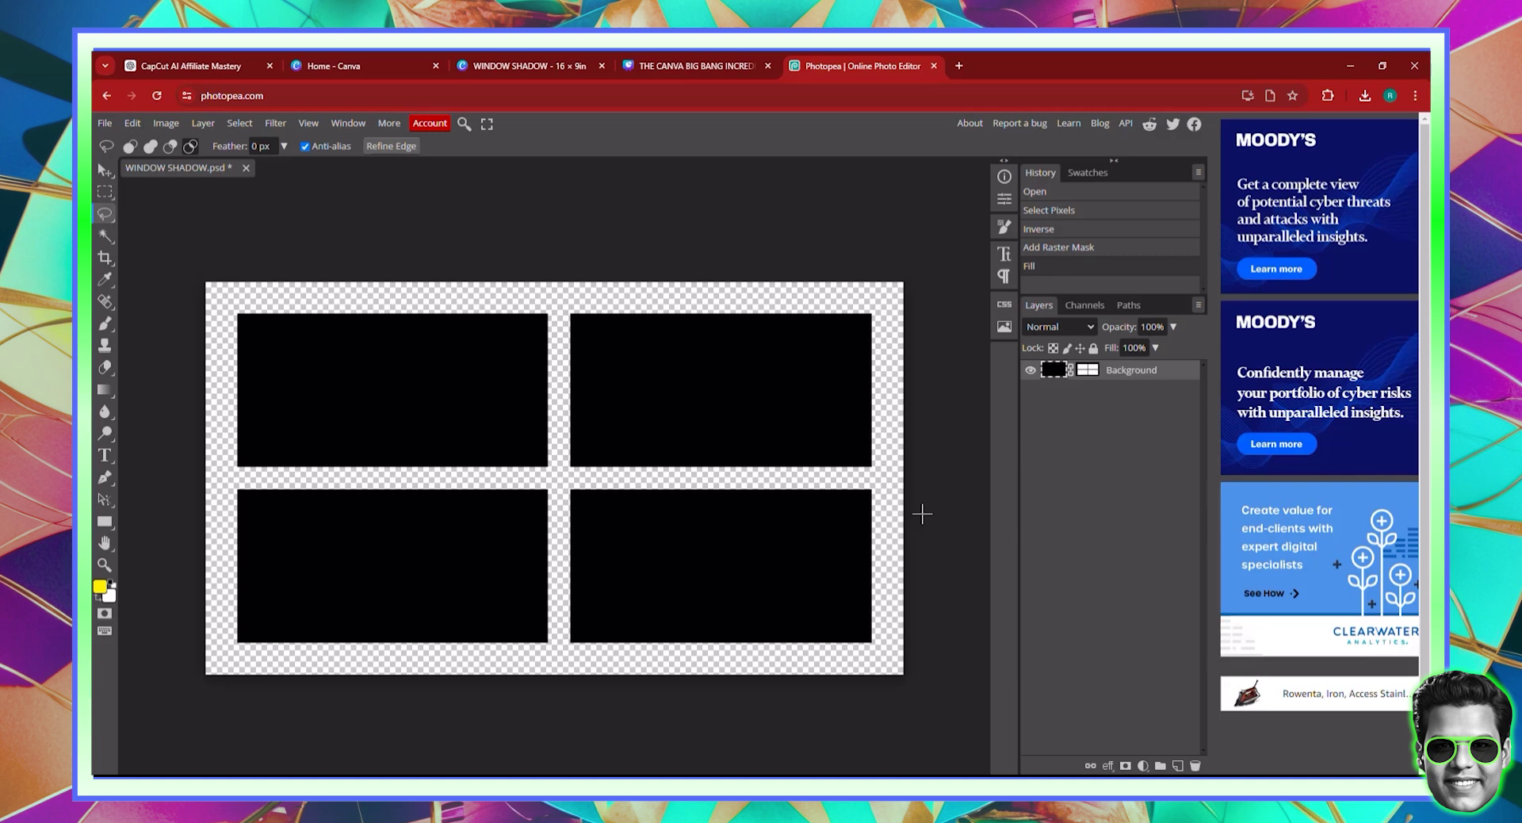
Apply a 100 px Gaussian blur to the WINDOW SHADOW layer
left_click(275, 124)
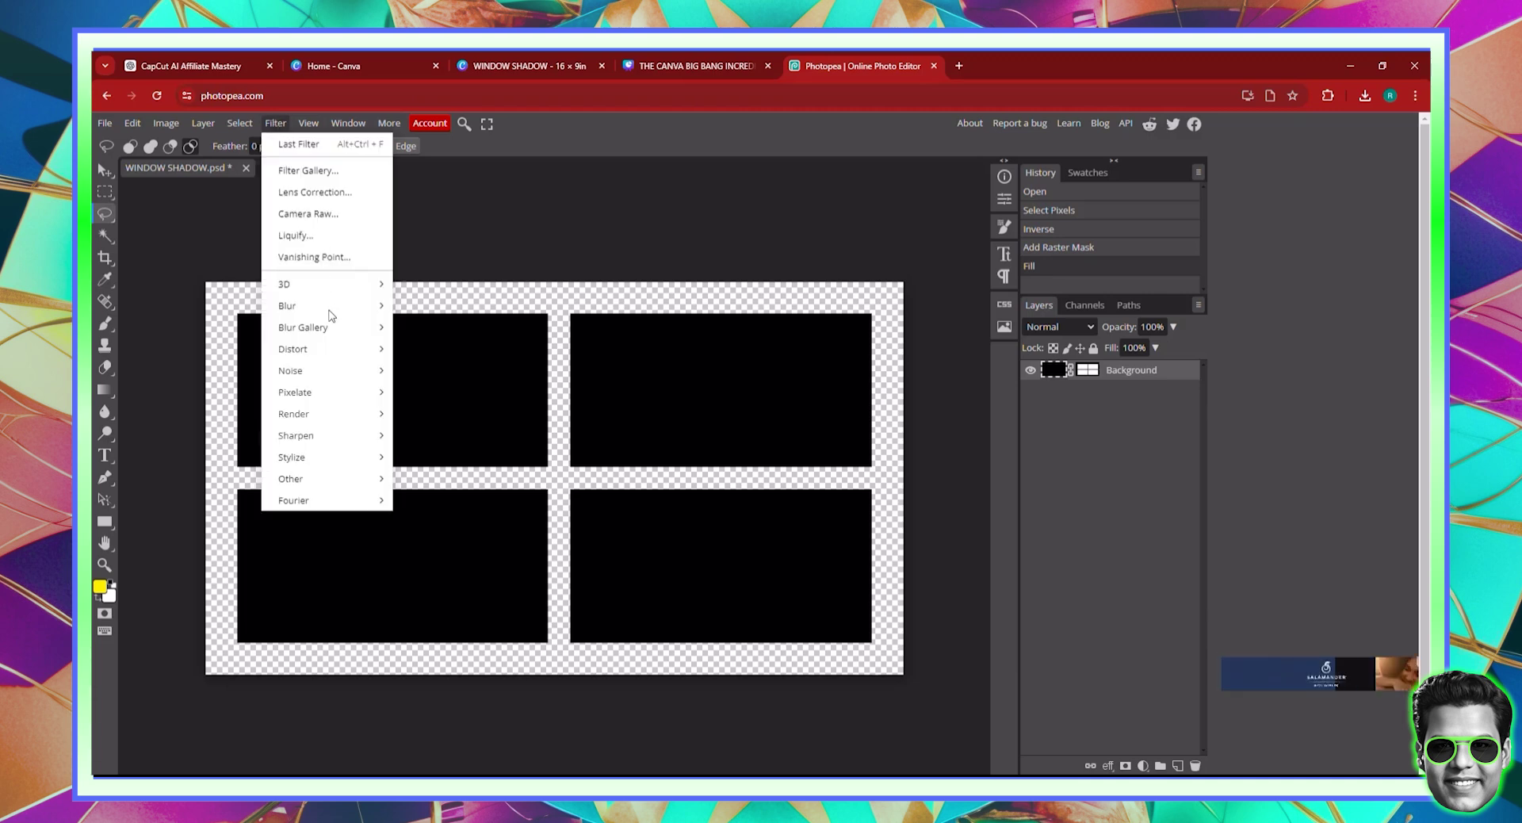
mouse_move(306, 310)
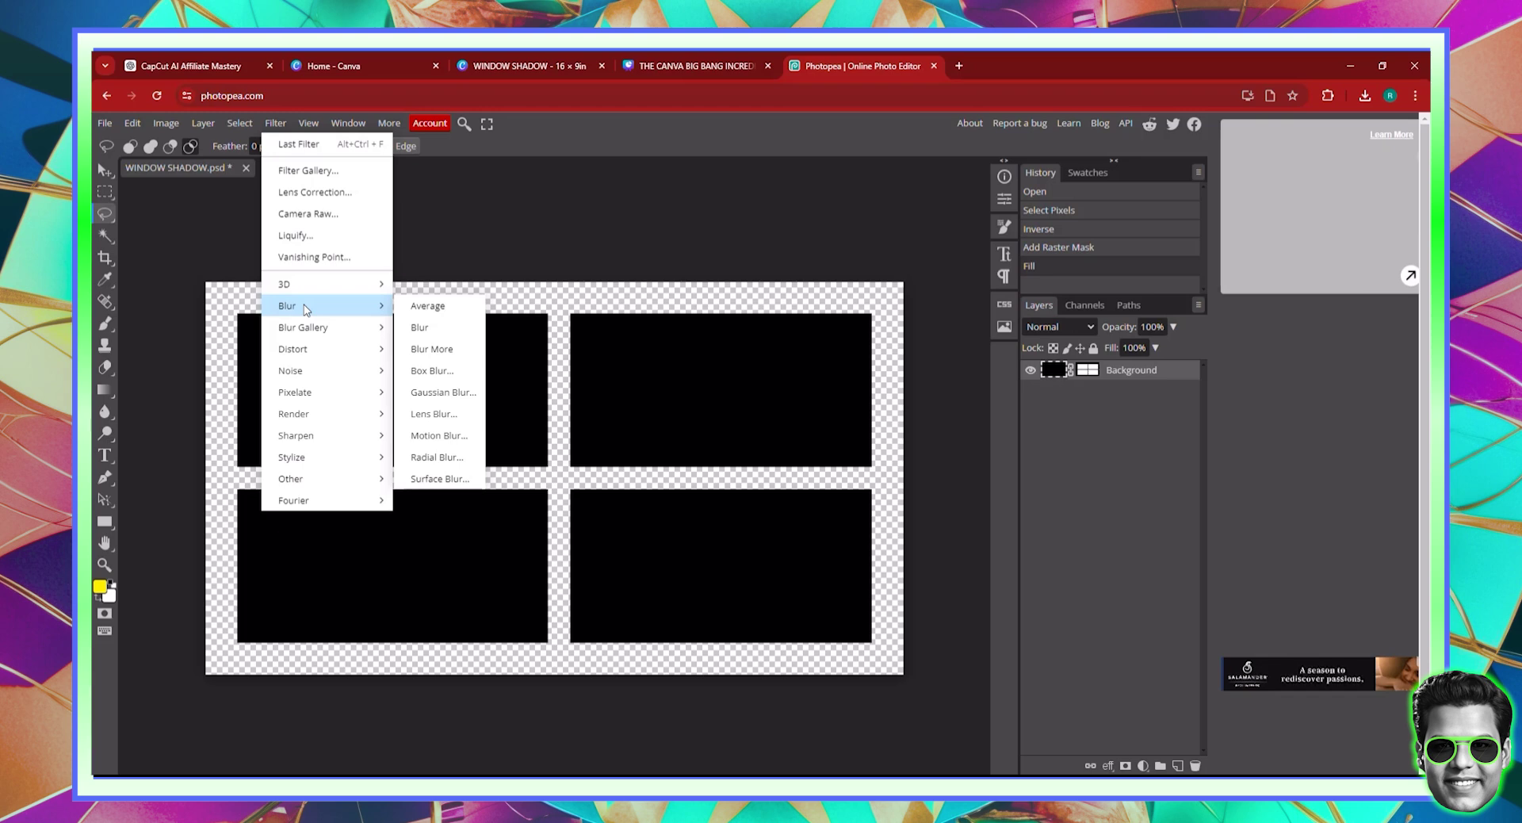
left_click(437, 392)
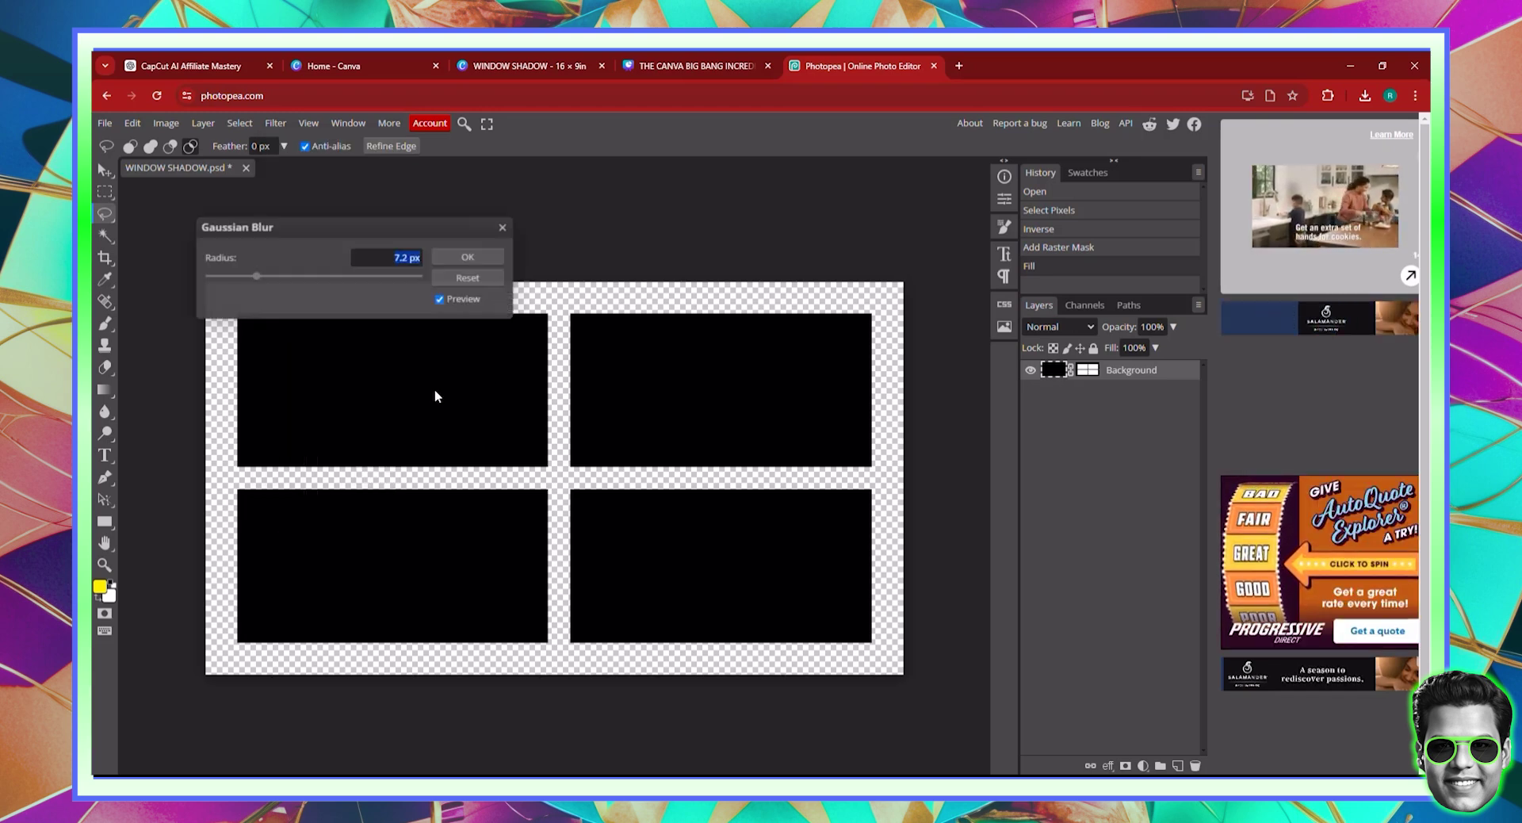
left_click(279, 277)
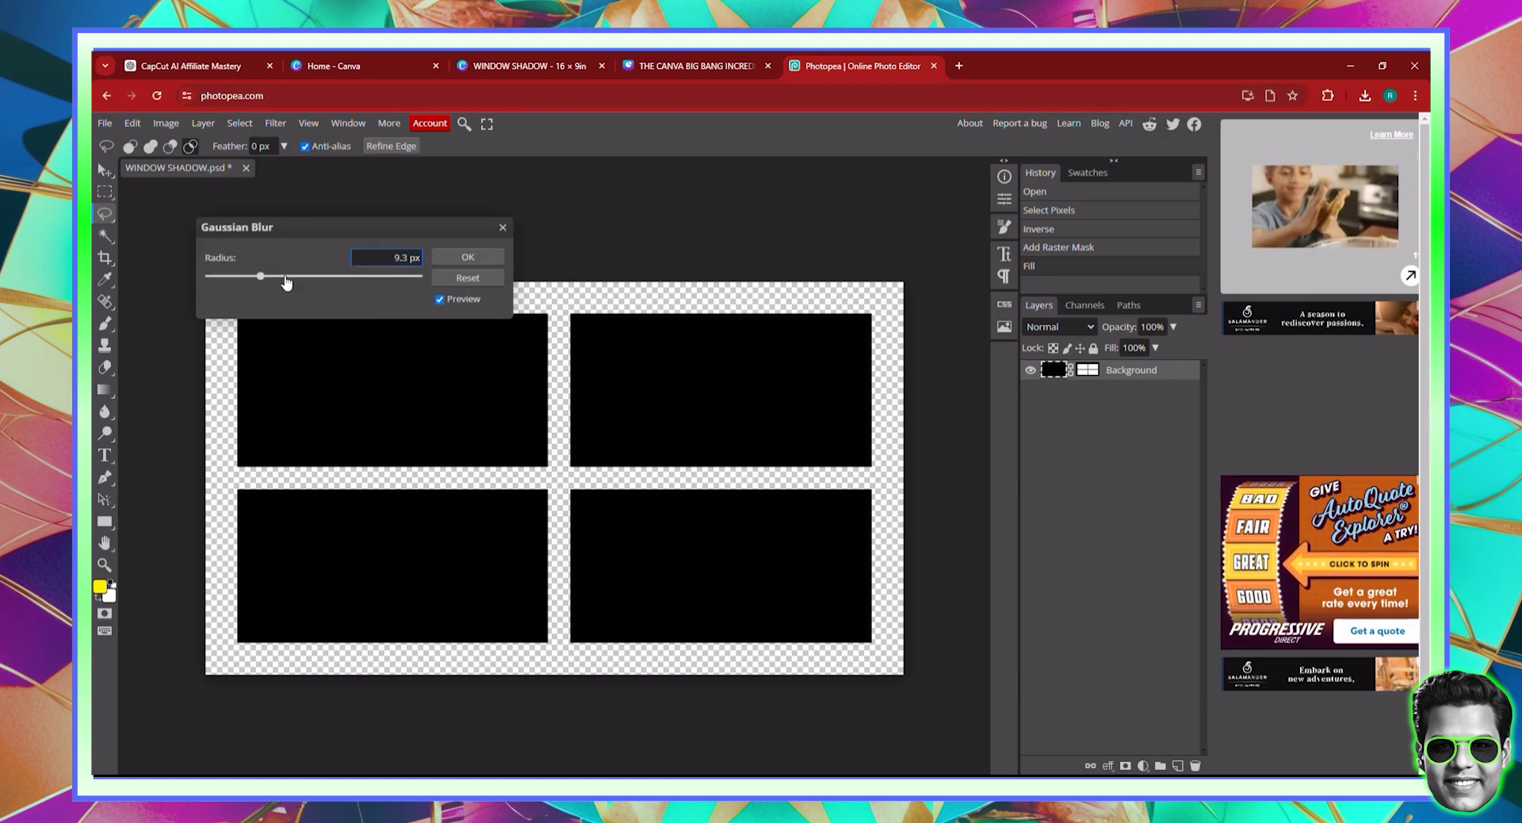
left_click(286, 276)
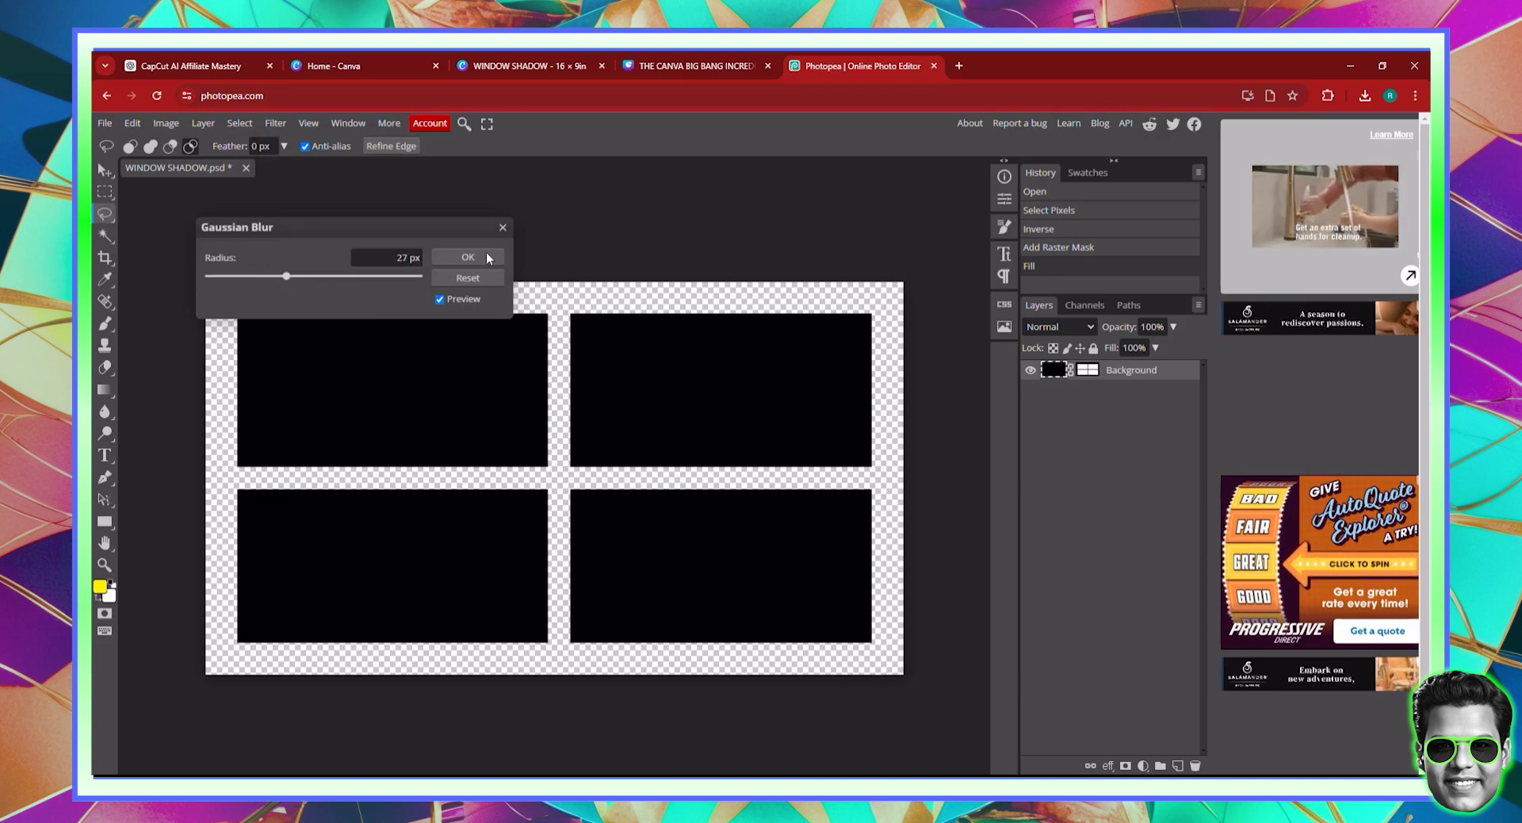
type("100")
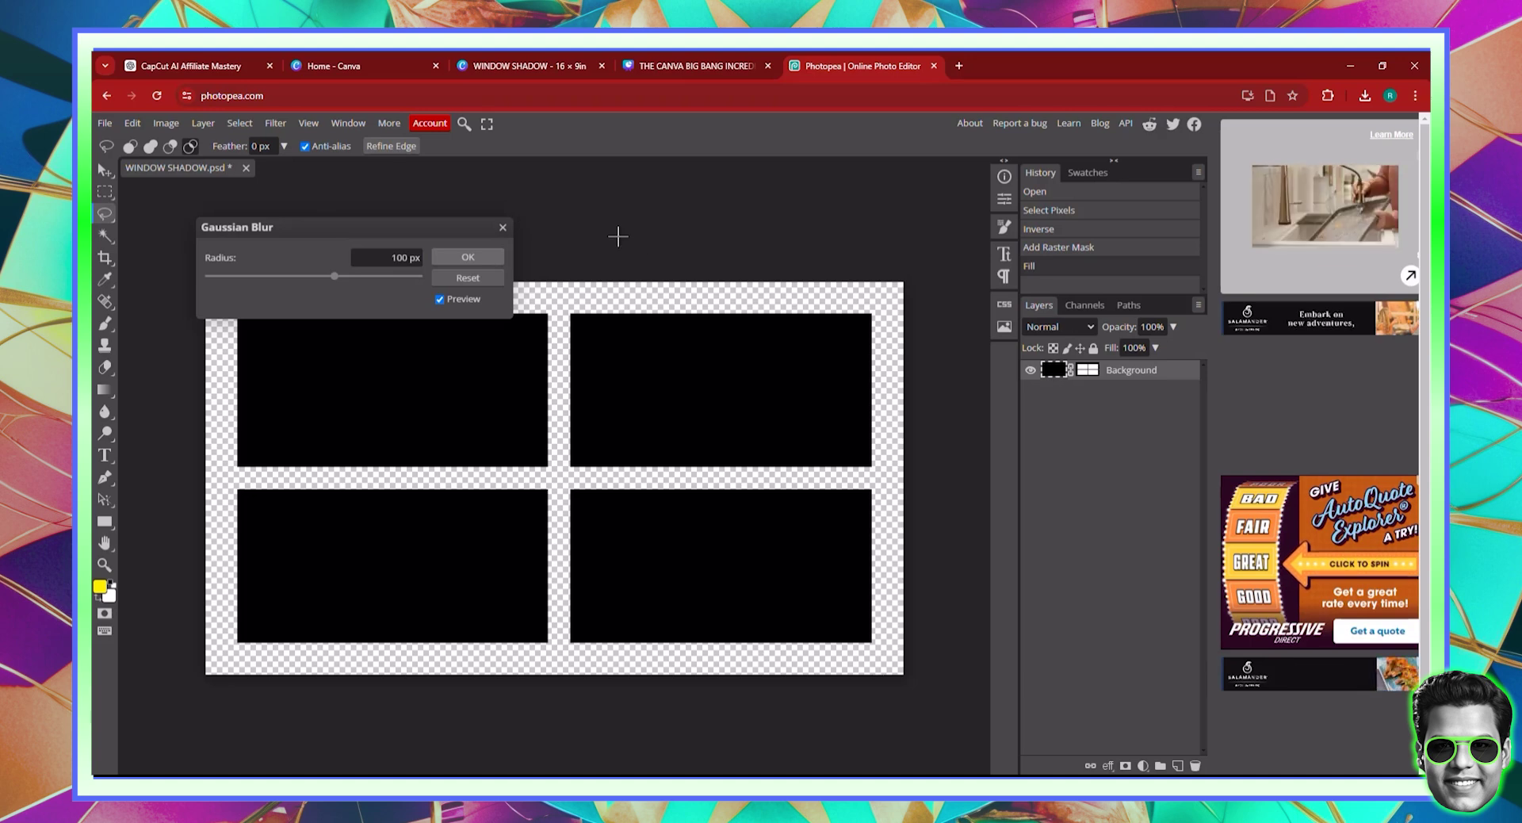
key("Return")
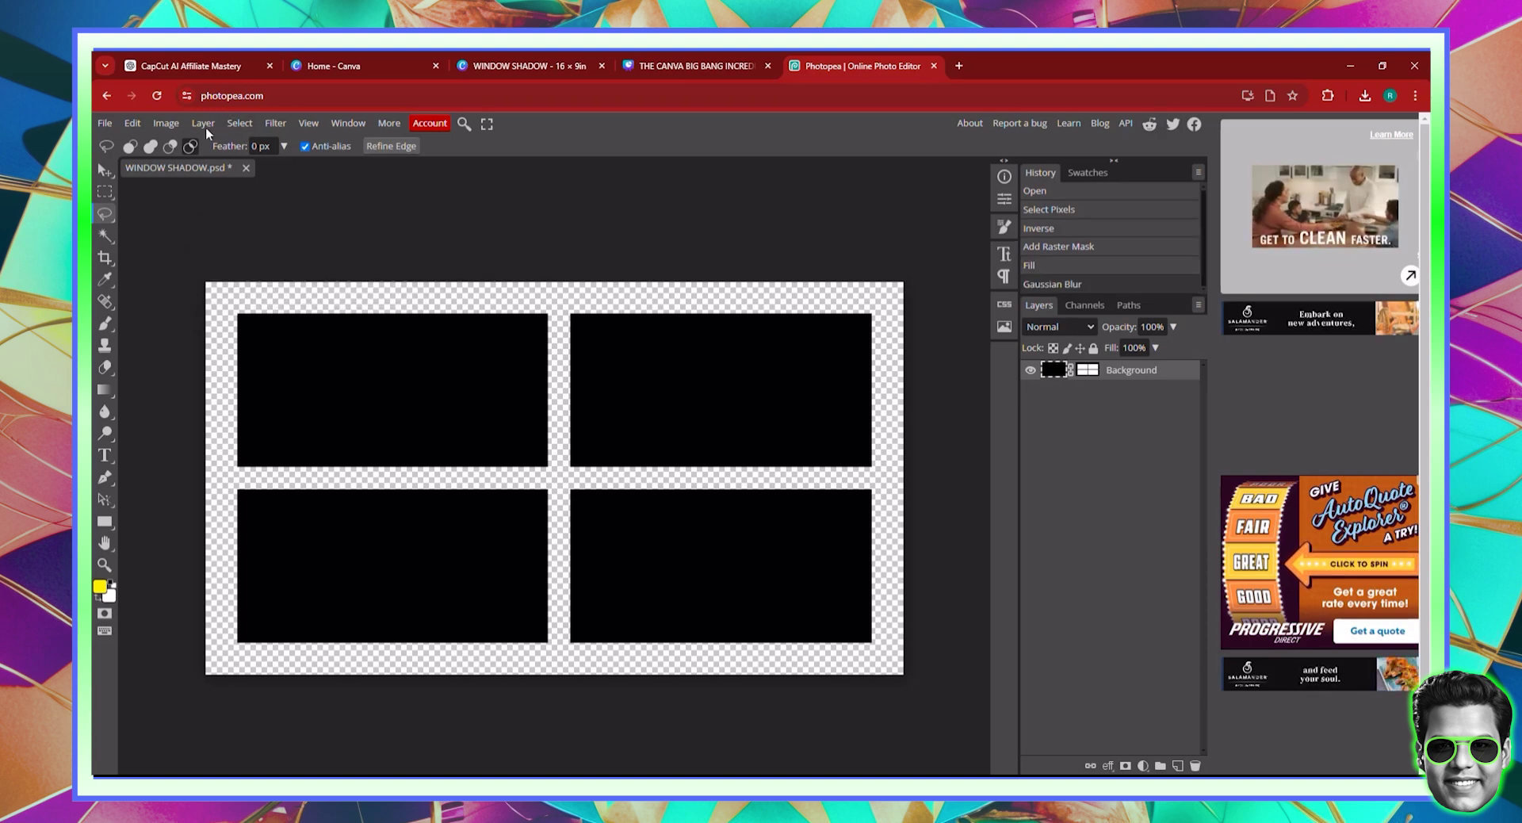
Apply a second Gaussian blur with a 25 px radius
left_click(275, 124)
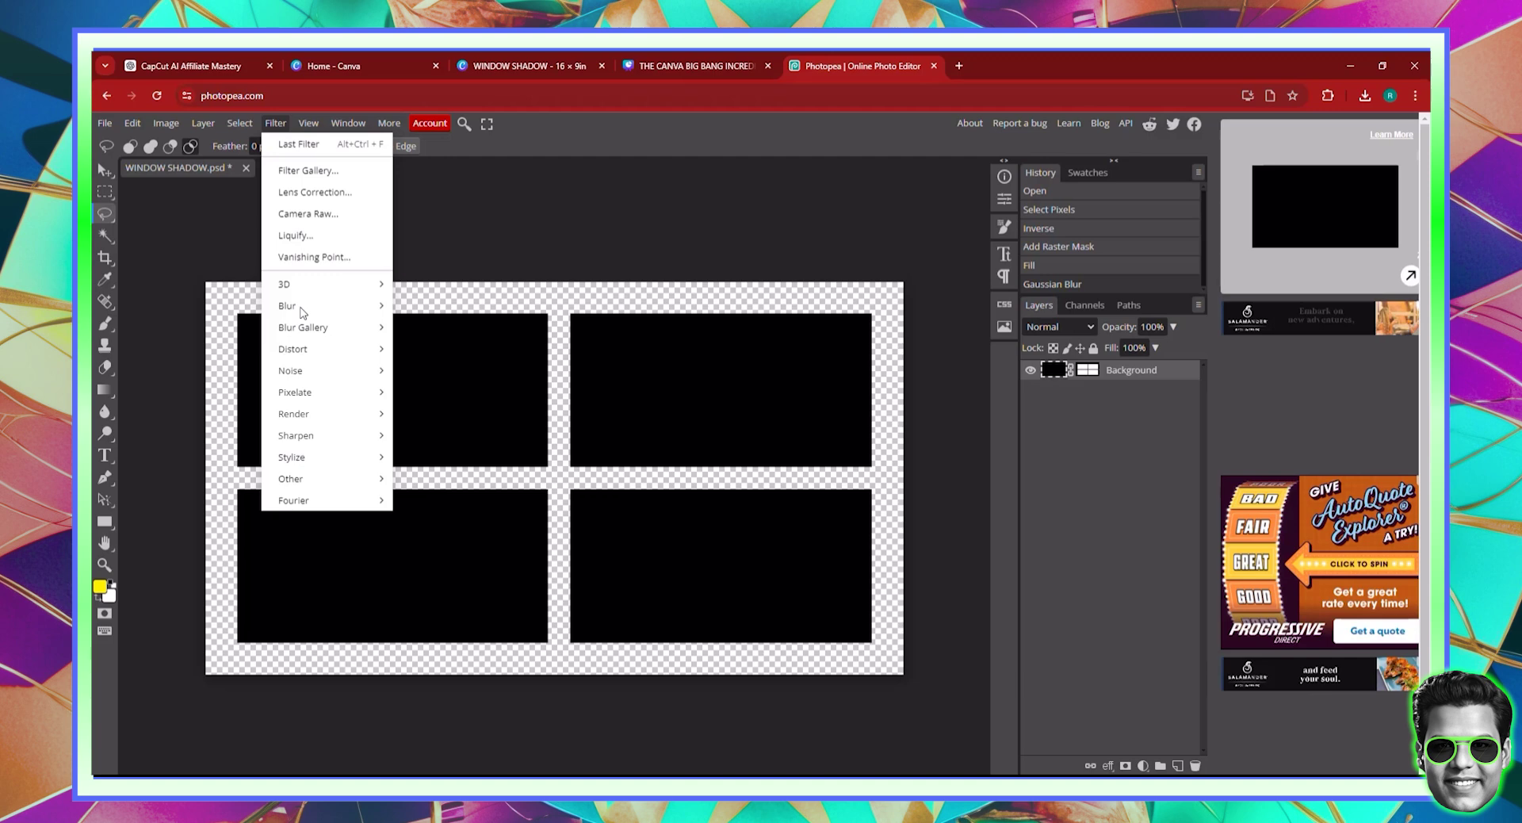
key("Escape")
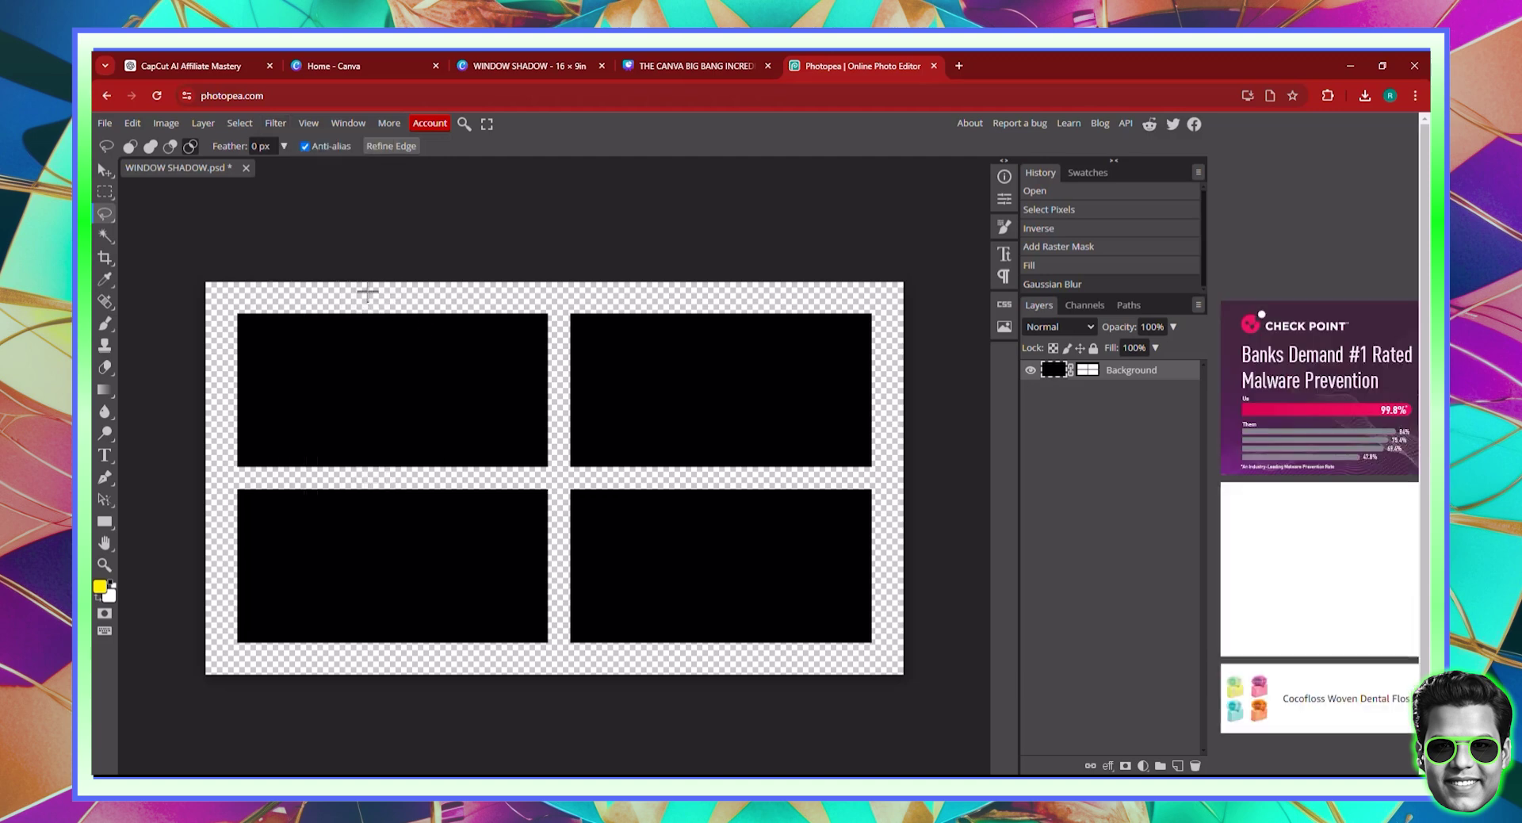
left_click(276, 123)
mouse_move(301, 306)
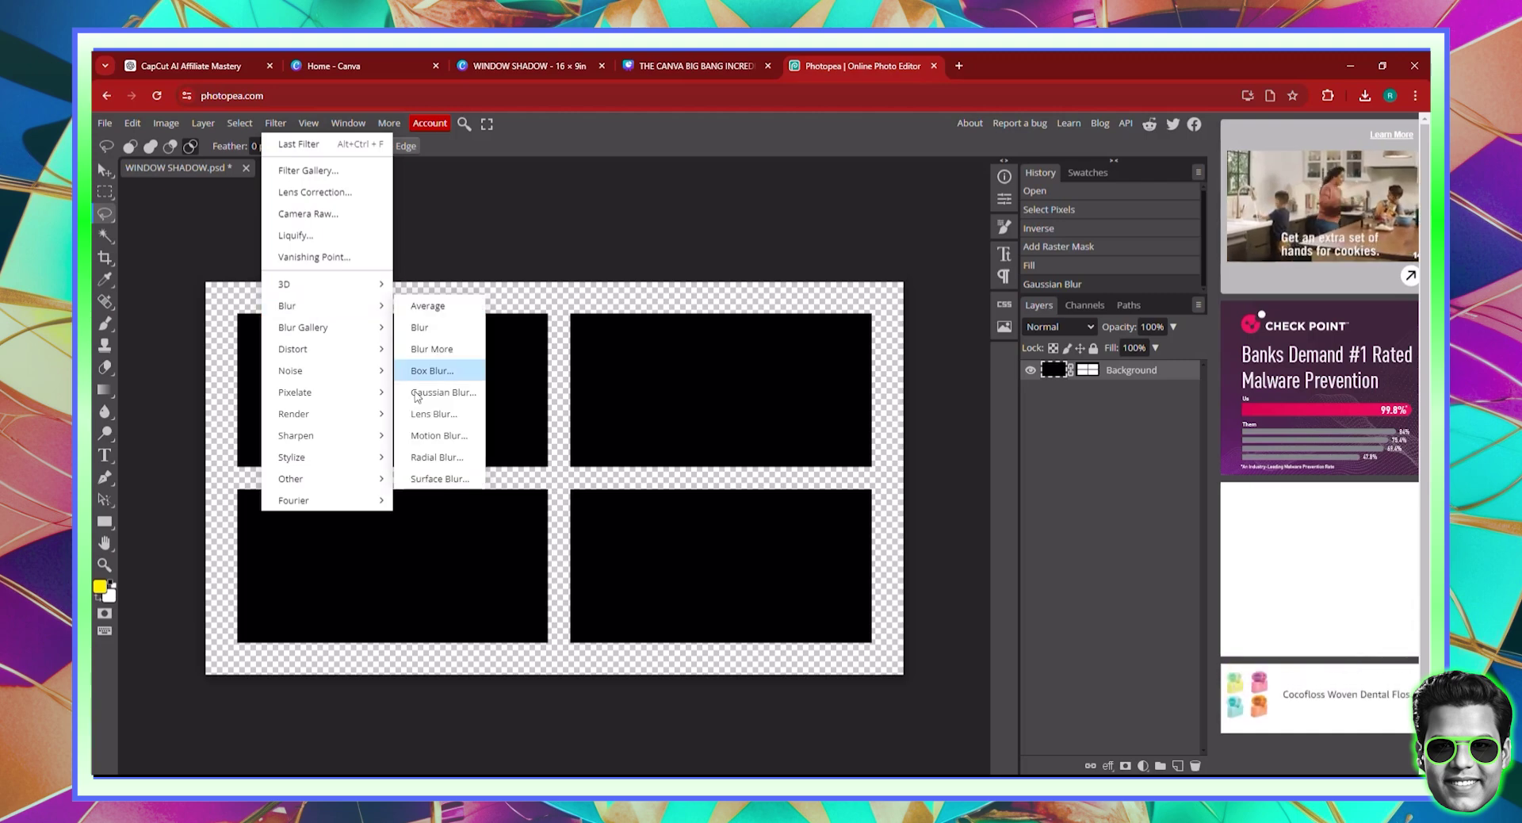
left_click(435, 392)
left_click_drag(323, 276, 284, 276)
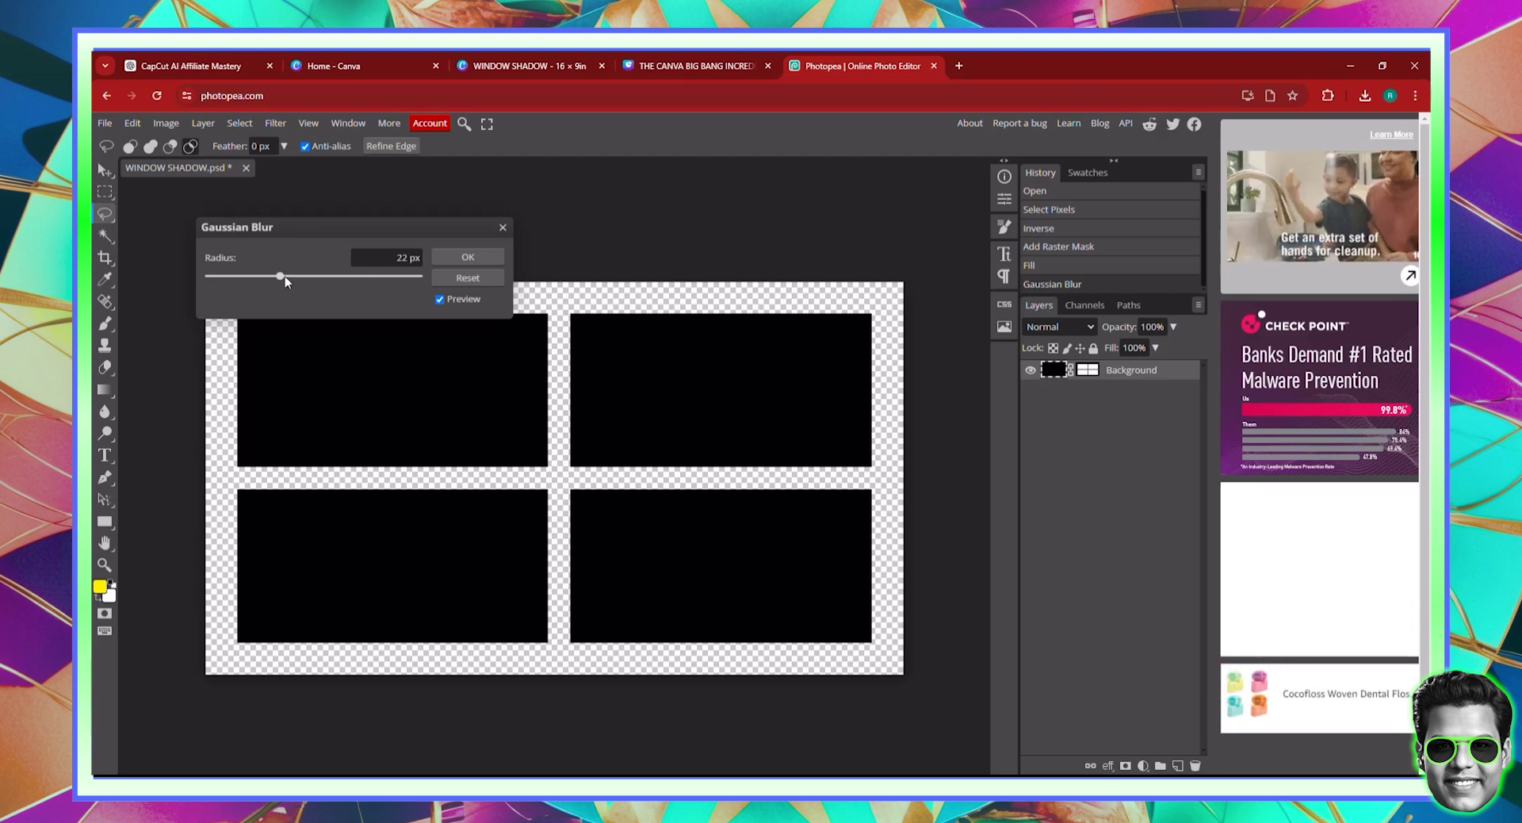
left_click(467, 258)
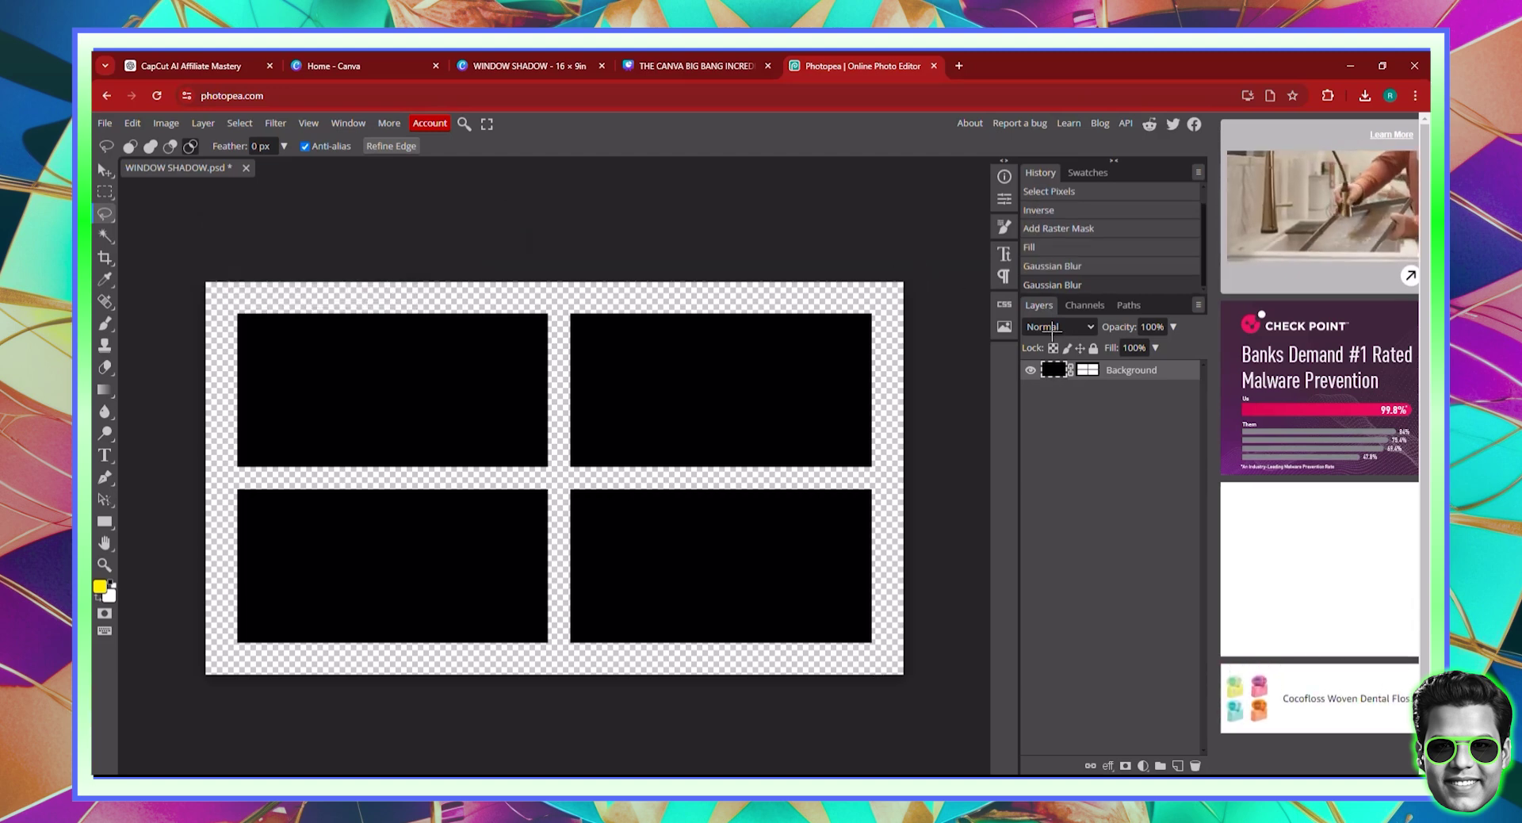
Clear the selection, reload the black panels from the mask thumbnail, and target the layer mask
left_click(1088, 371, "alt")
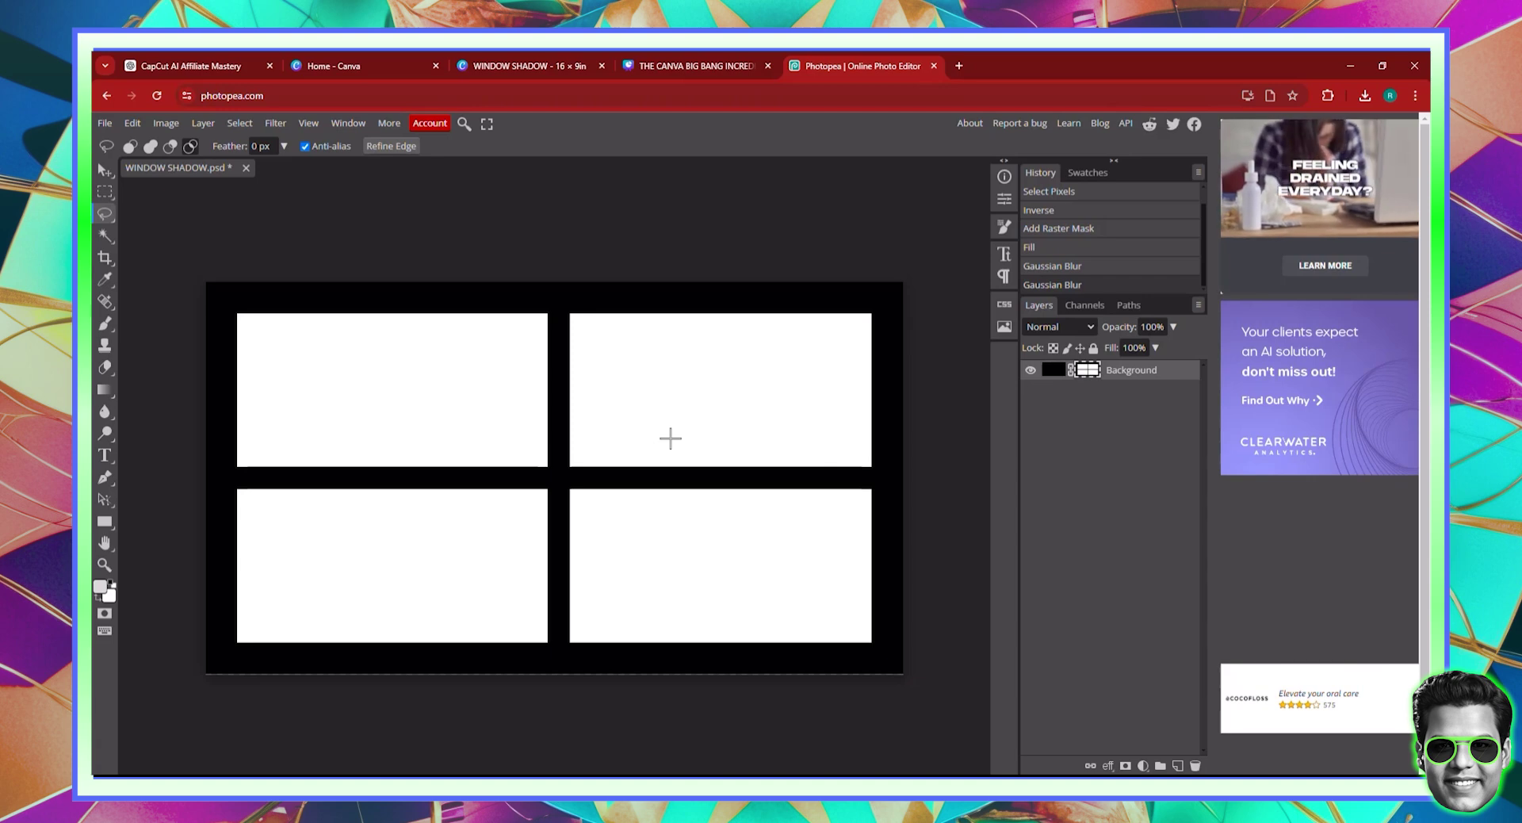
left_click(1053, 369)
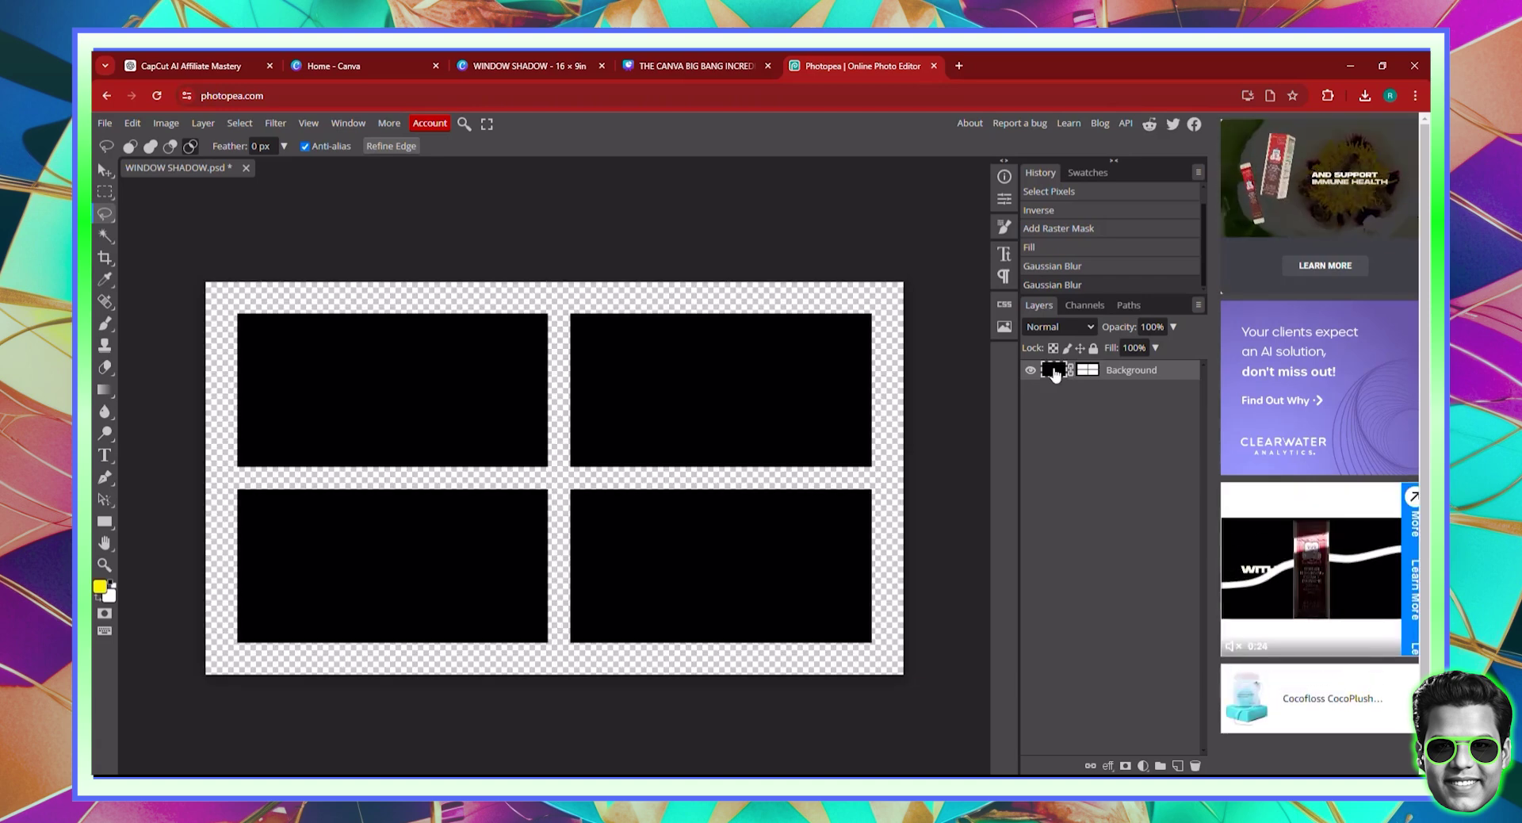
left_click(1053, 370, "ctrl")
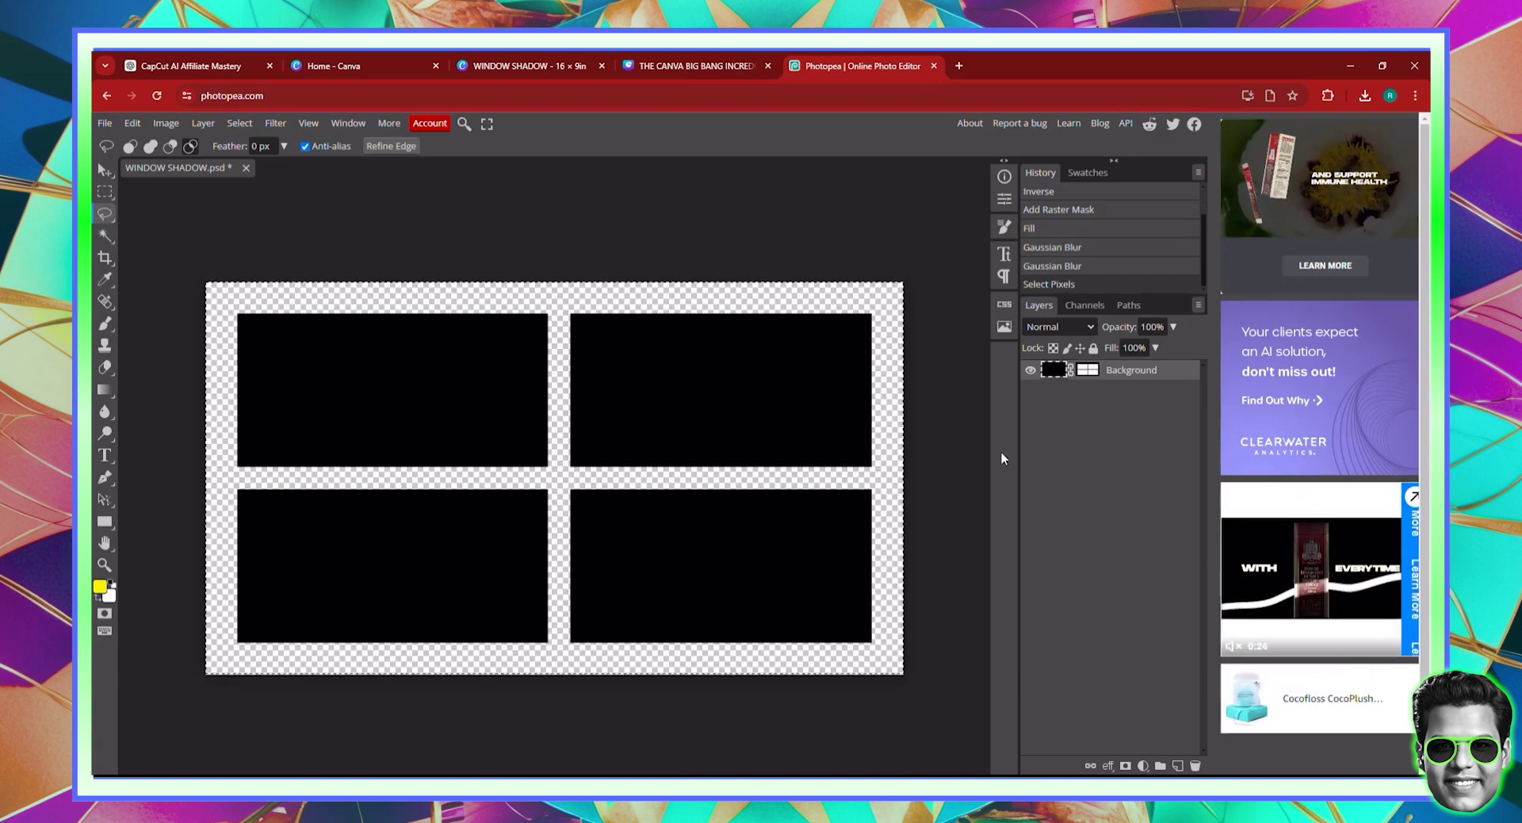
left_click(275, 125)
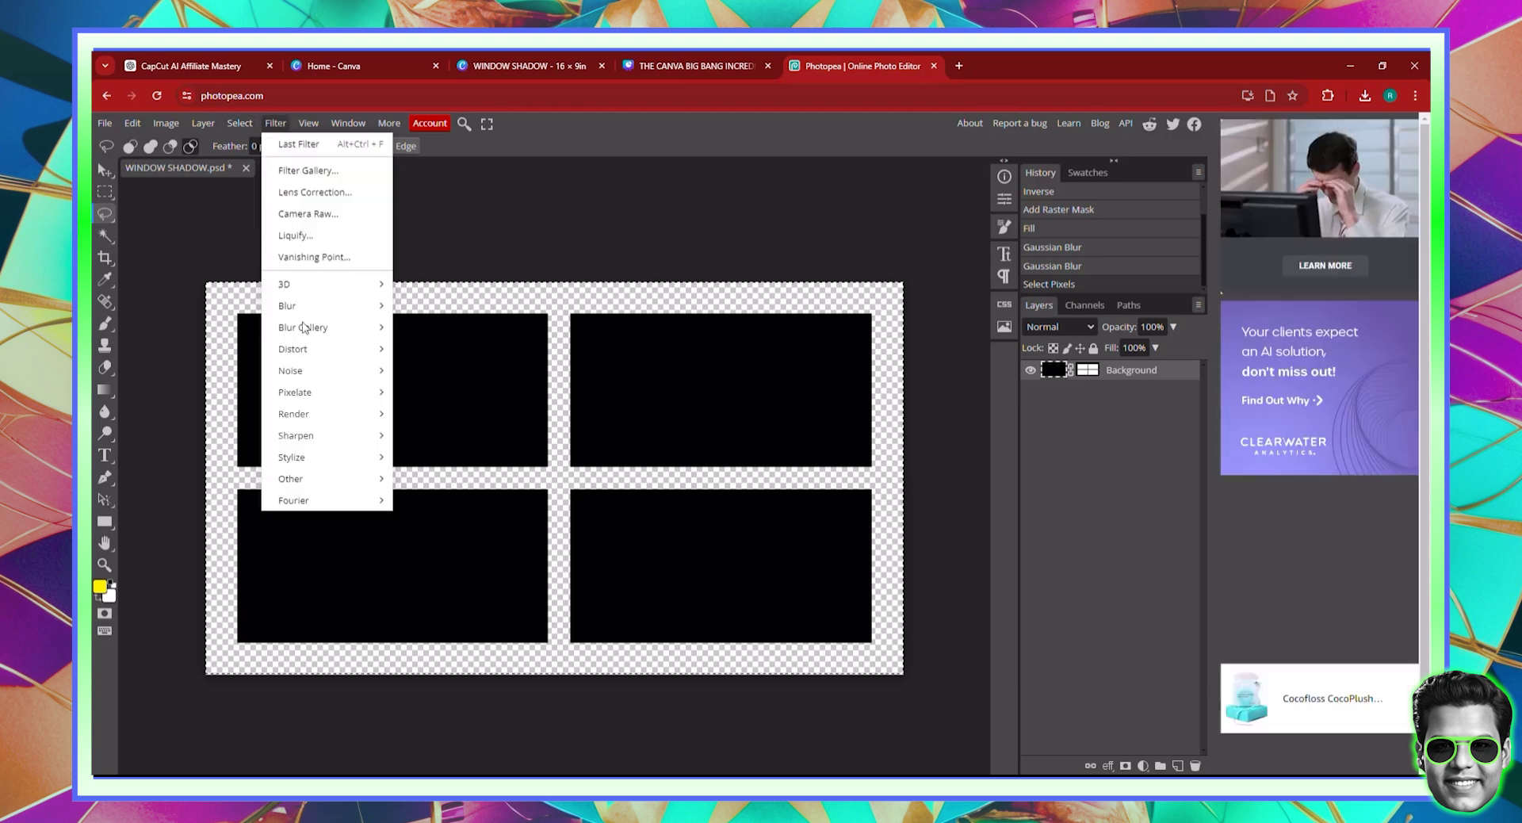
key("ctrl+d")
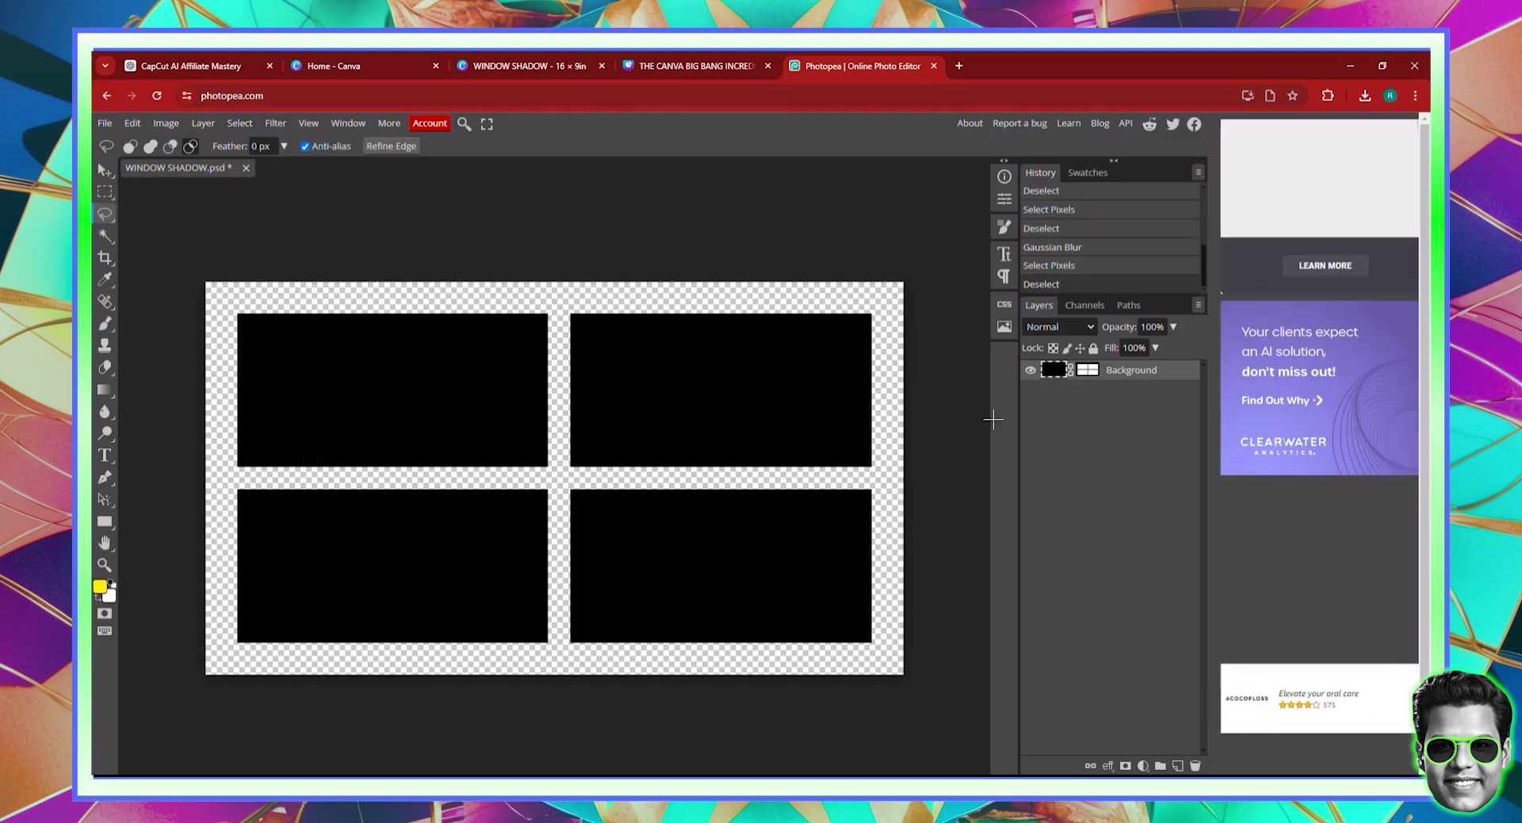
left_click(1091, 376, "ctrl")
left_click(1092, 376)
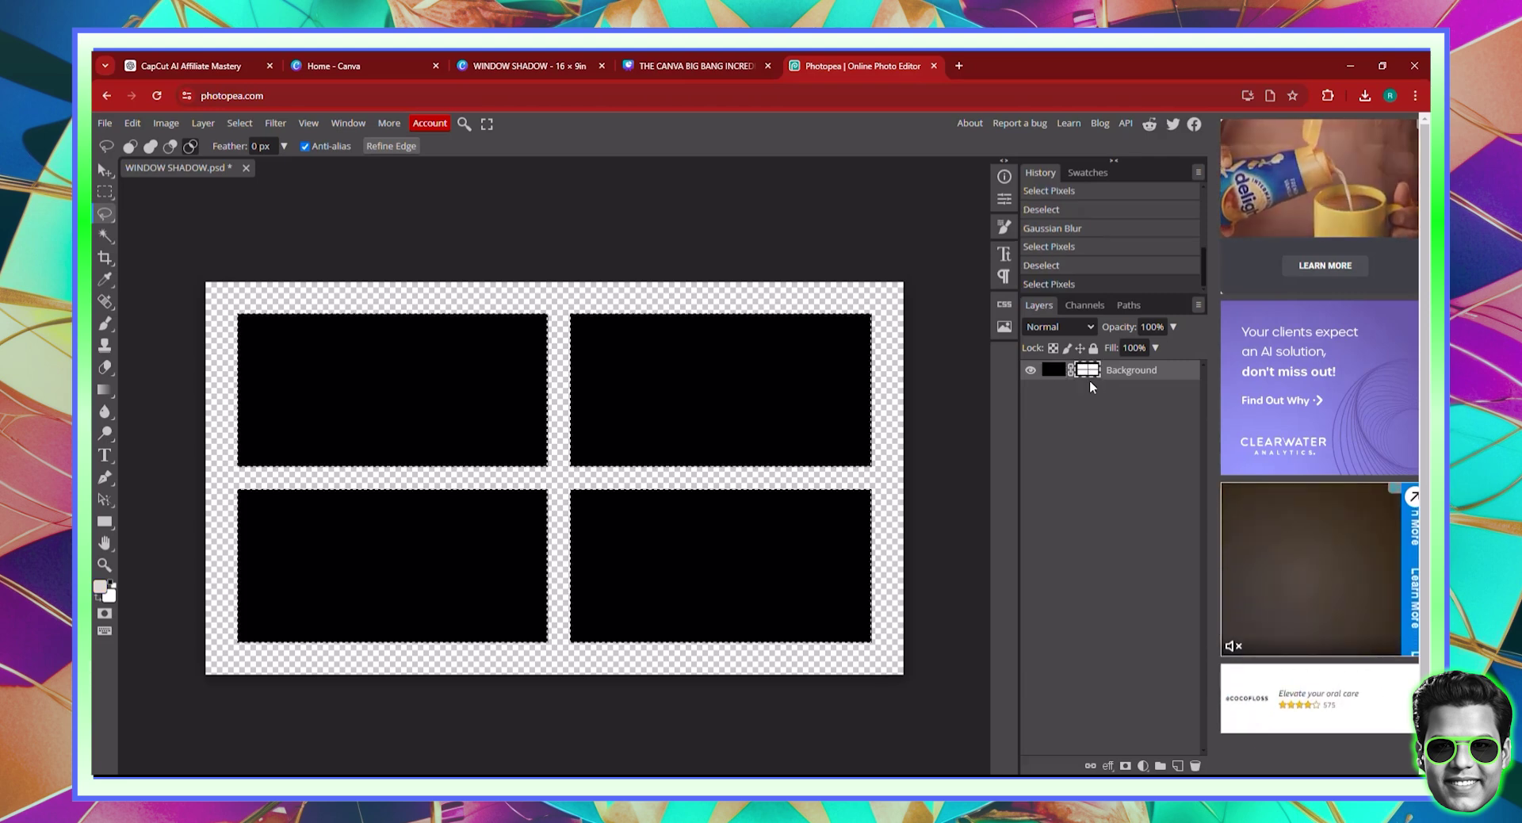
left_click(1091, 375, "ctrl")
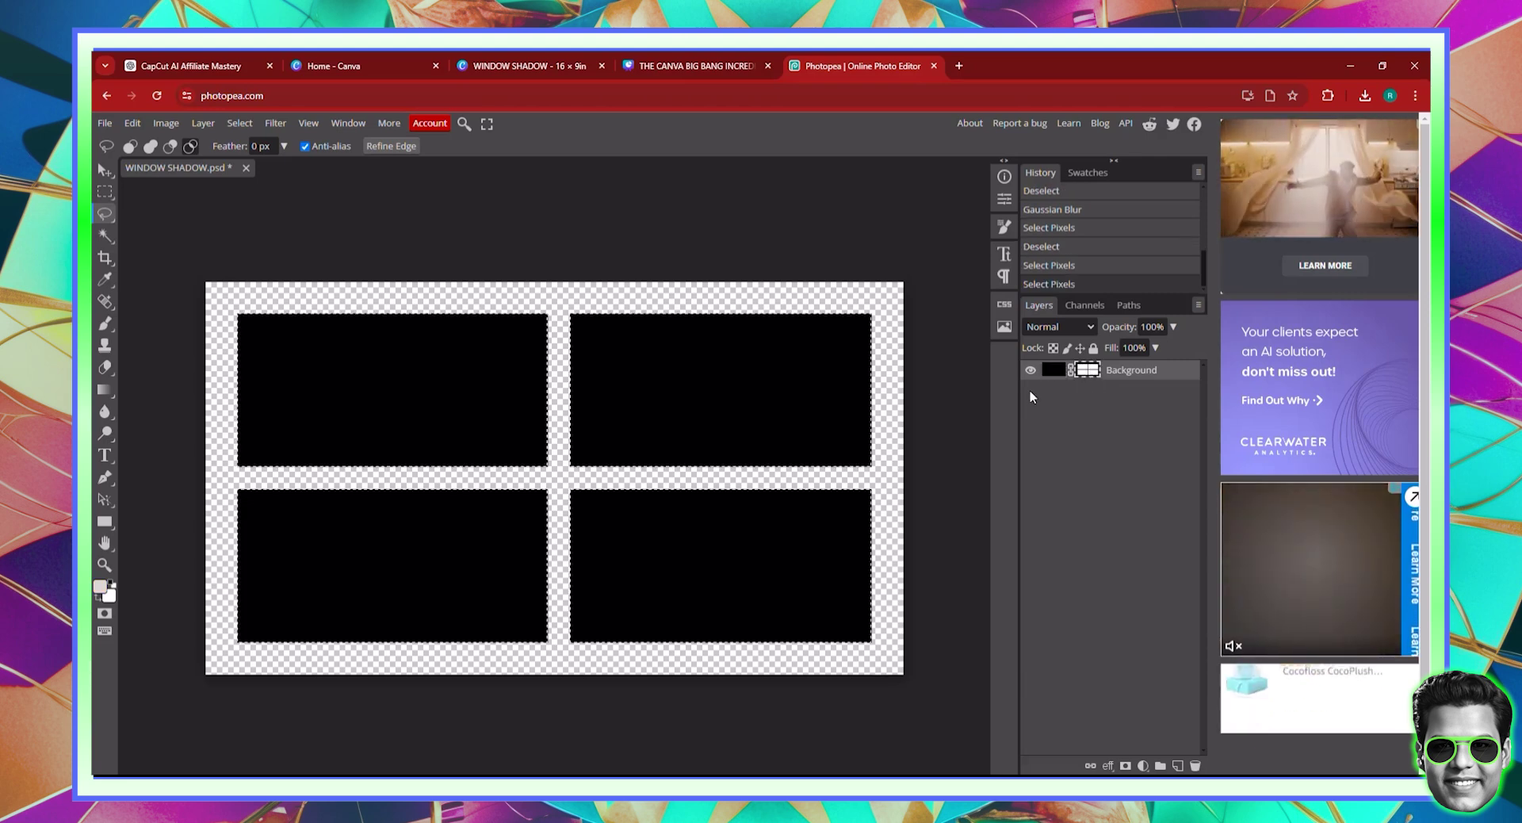
Feather the four black panes' edges with a 37 px Gaussian blur
left_click(276, 126)
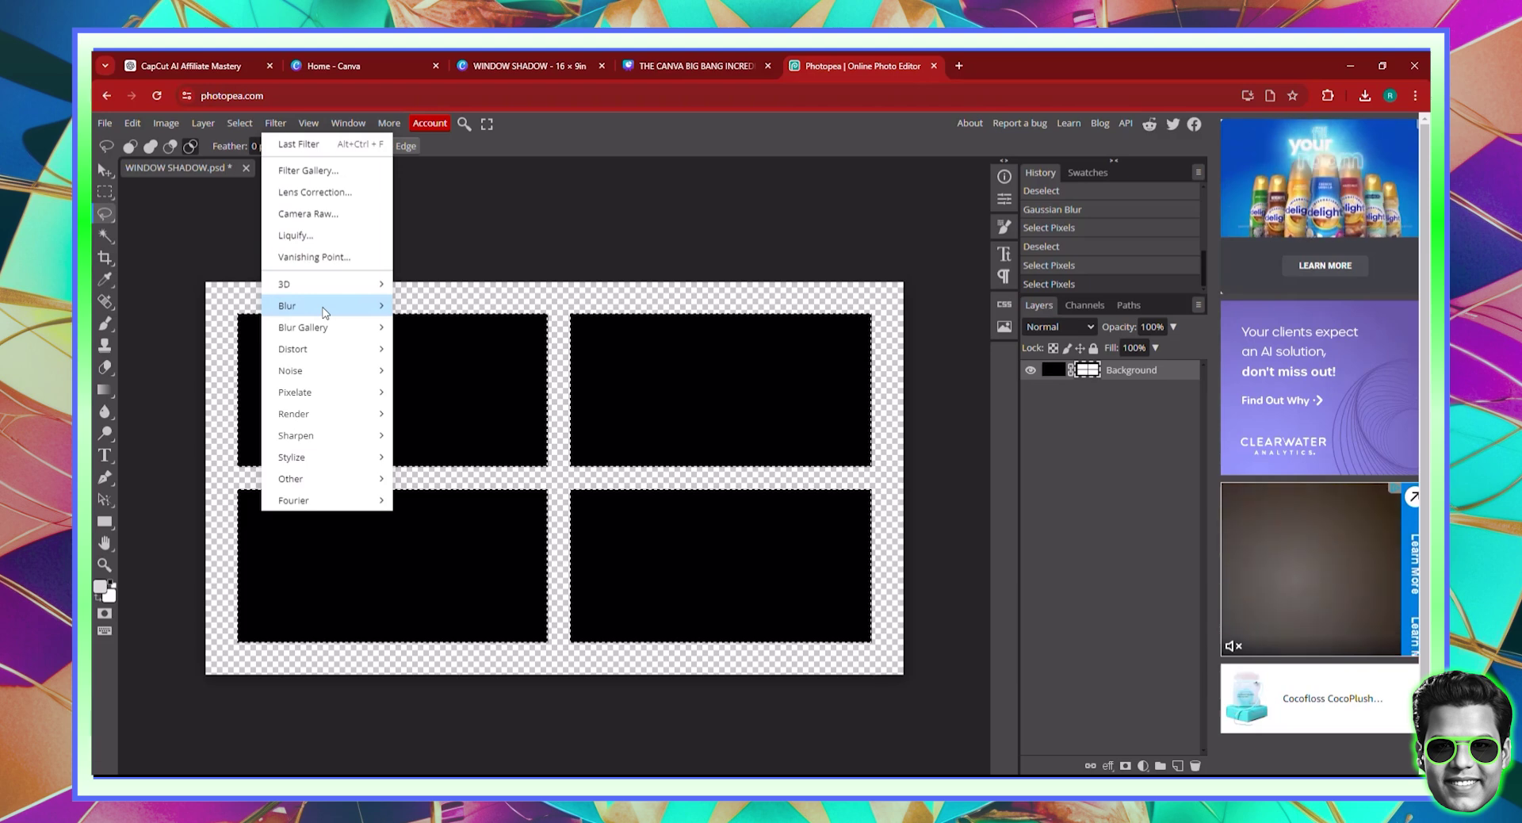
mouse_move(324, 309)
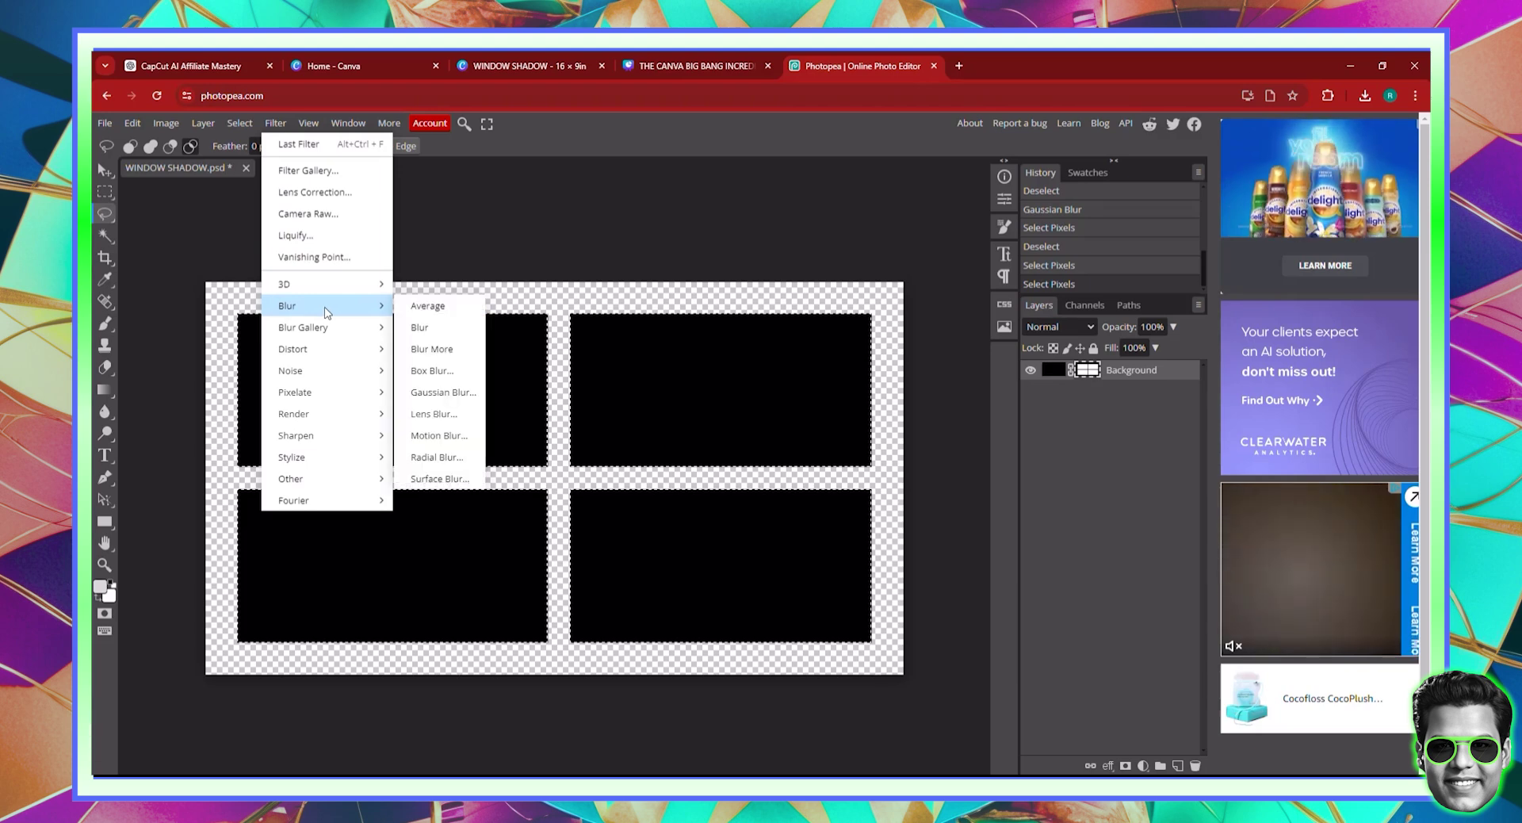
left_click(469, 394)
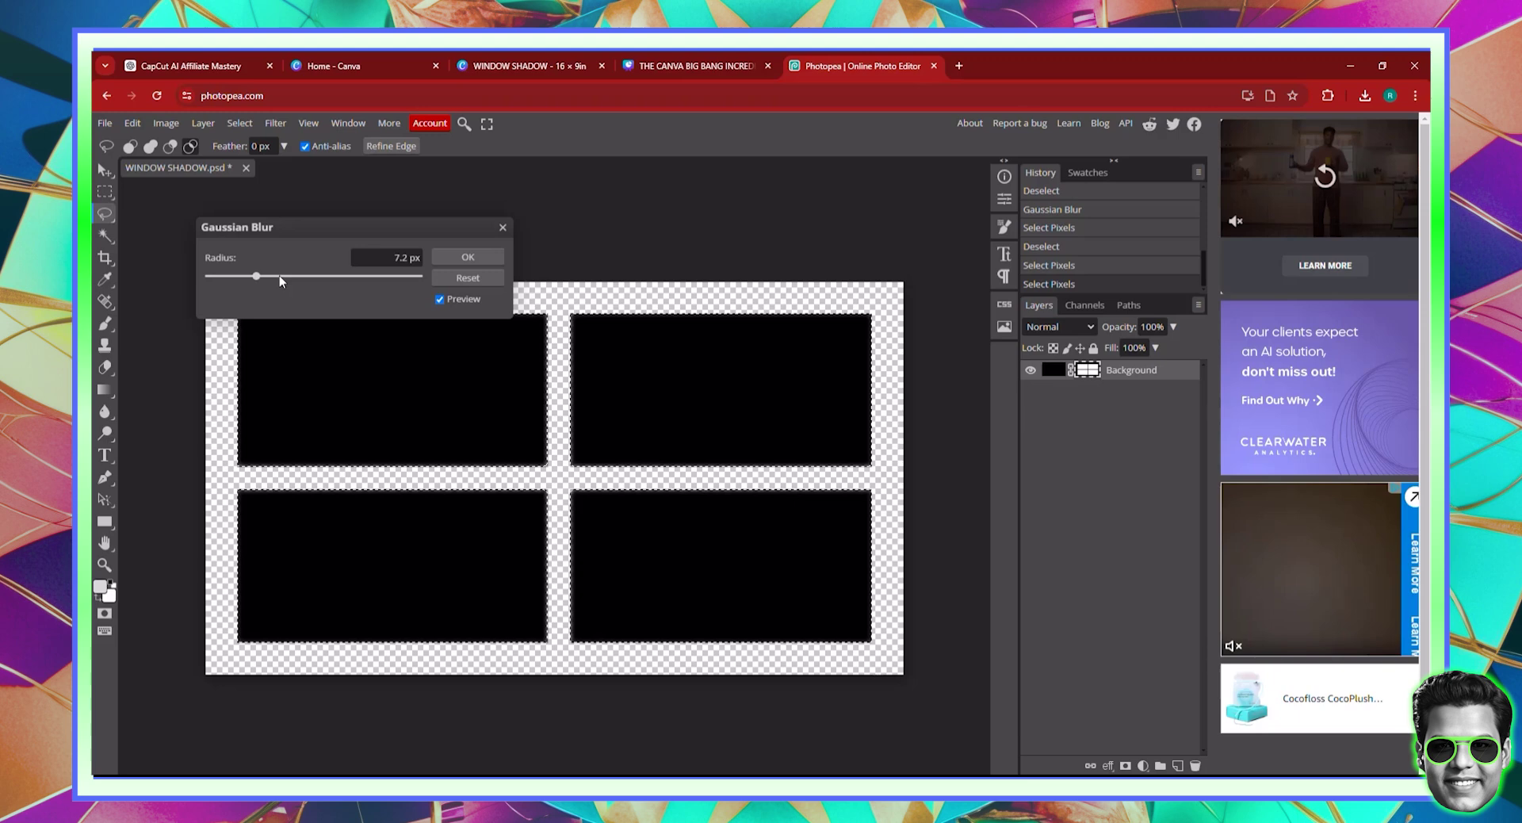
left_click(287, 283)
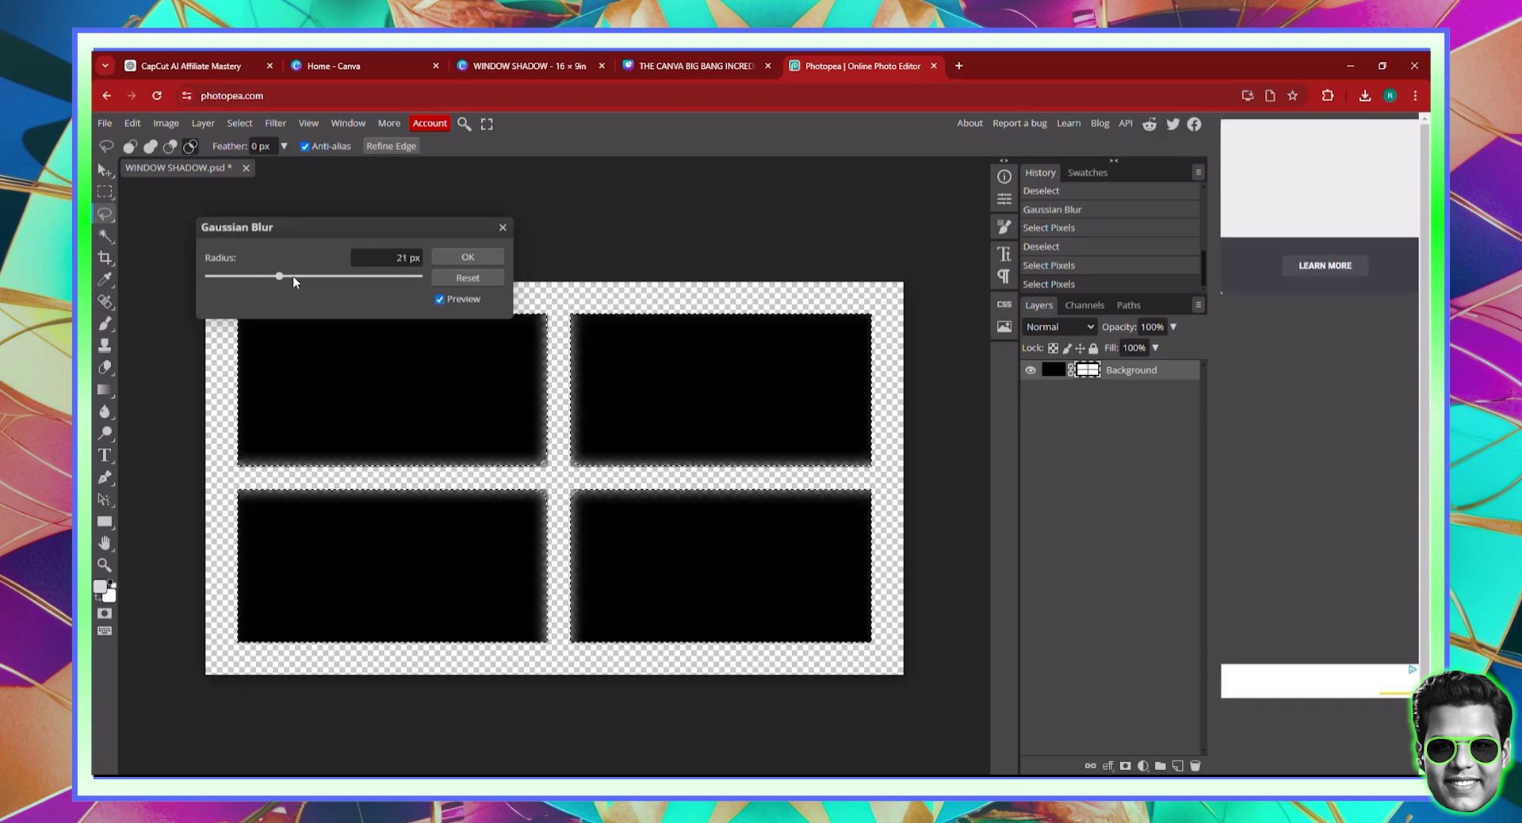
left_click(297, 276)
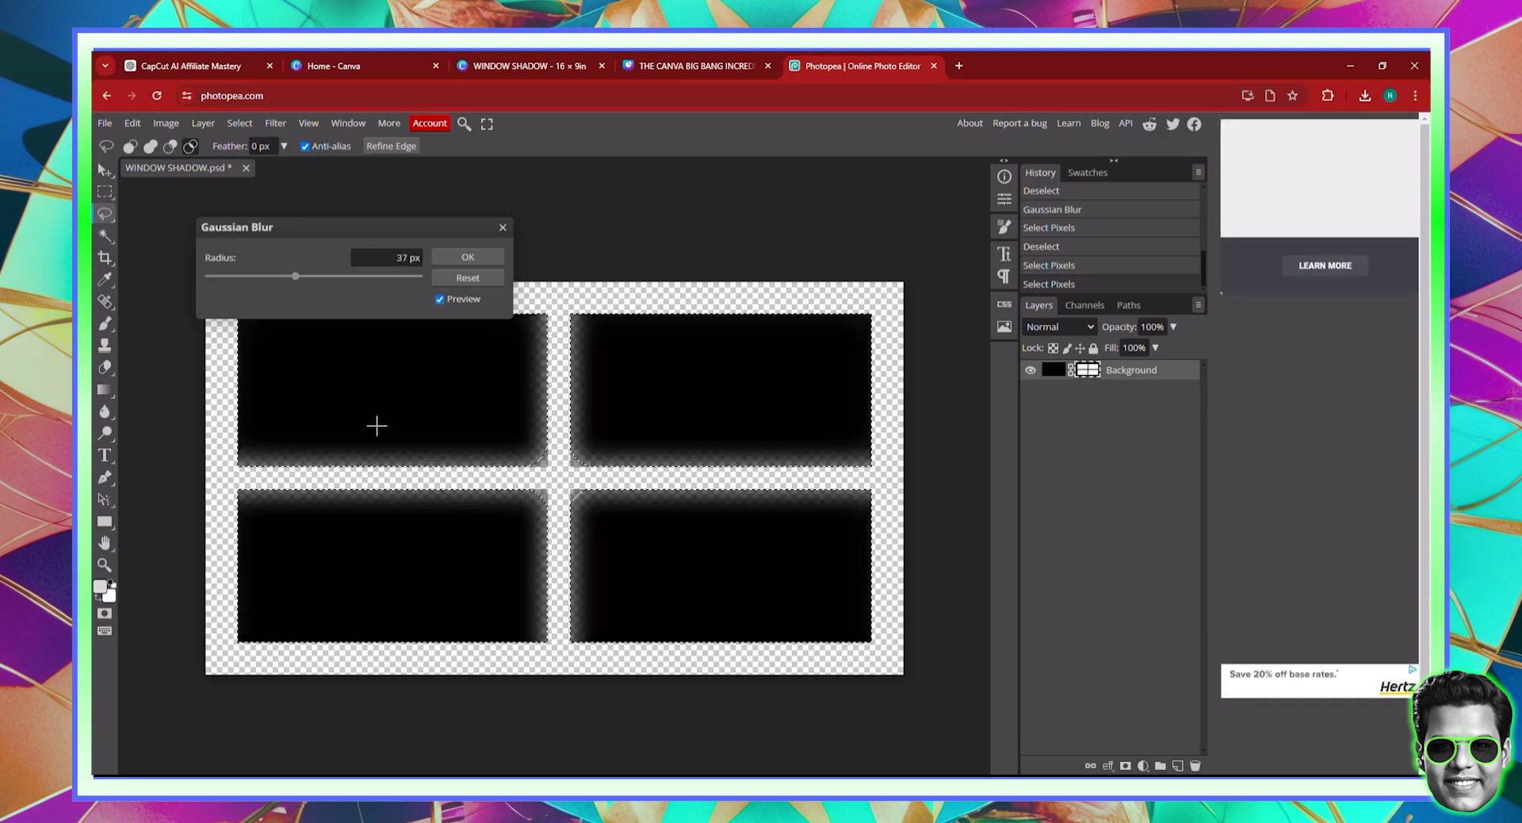
left_click(471, 259)
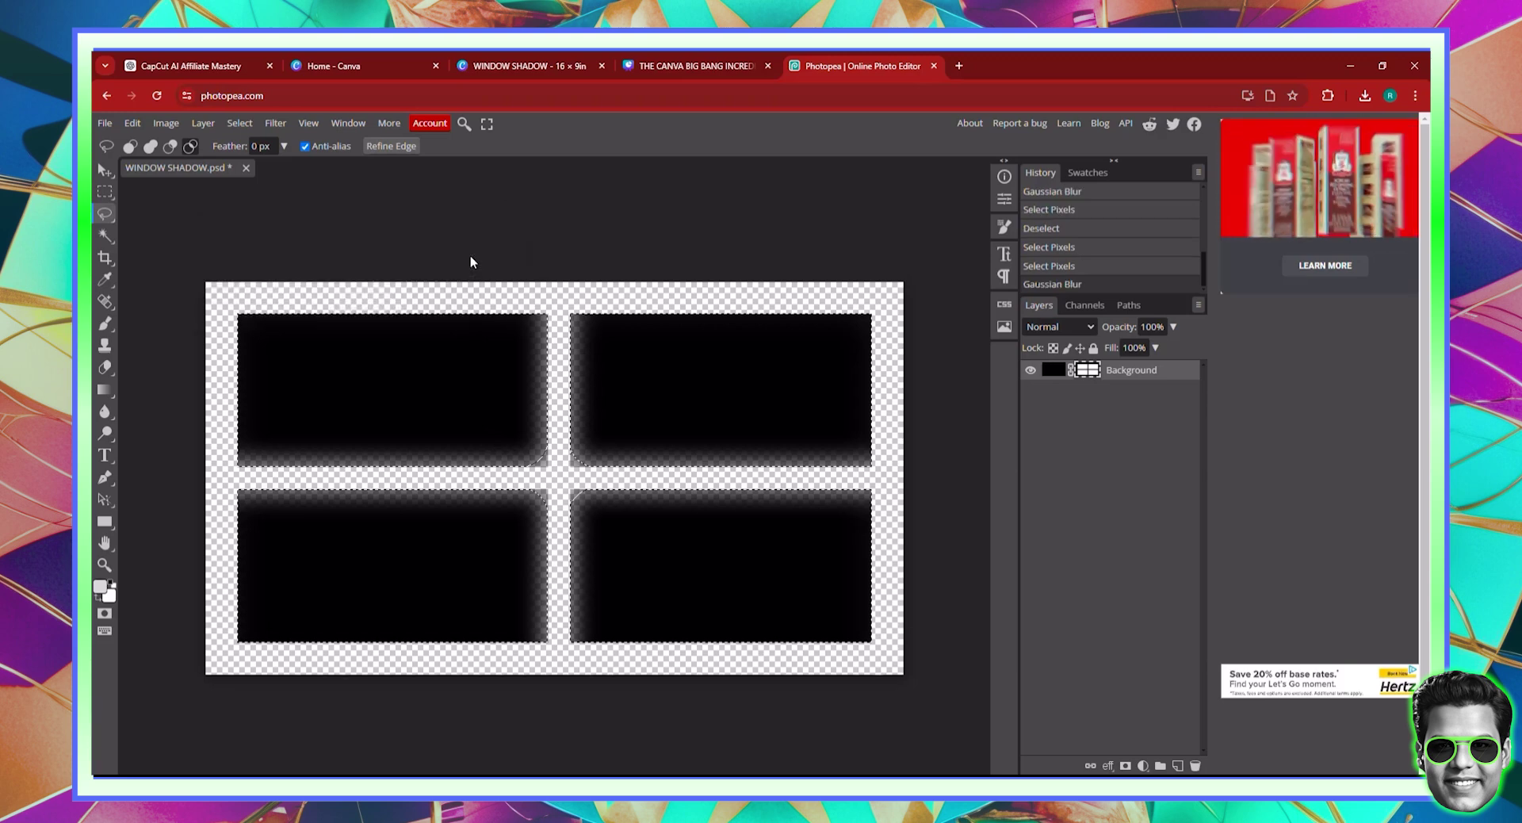
Export the feathered window shadow as a PNG and return to Canva's WINDOW SHADOW design
left_click(105, 125)
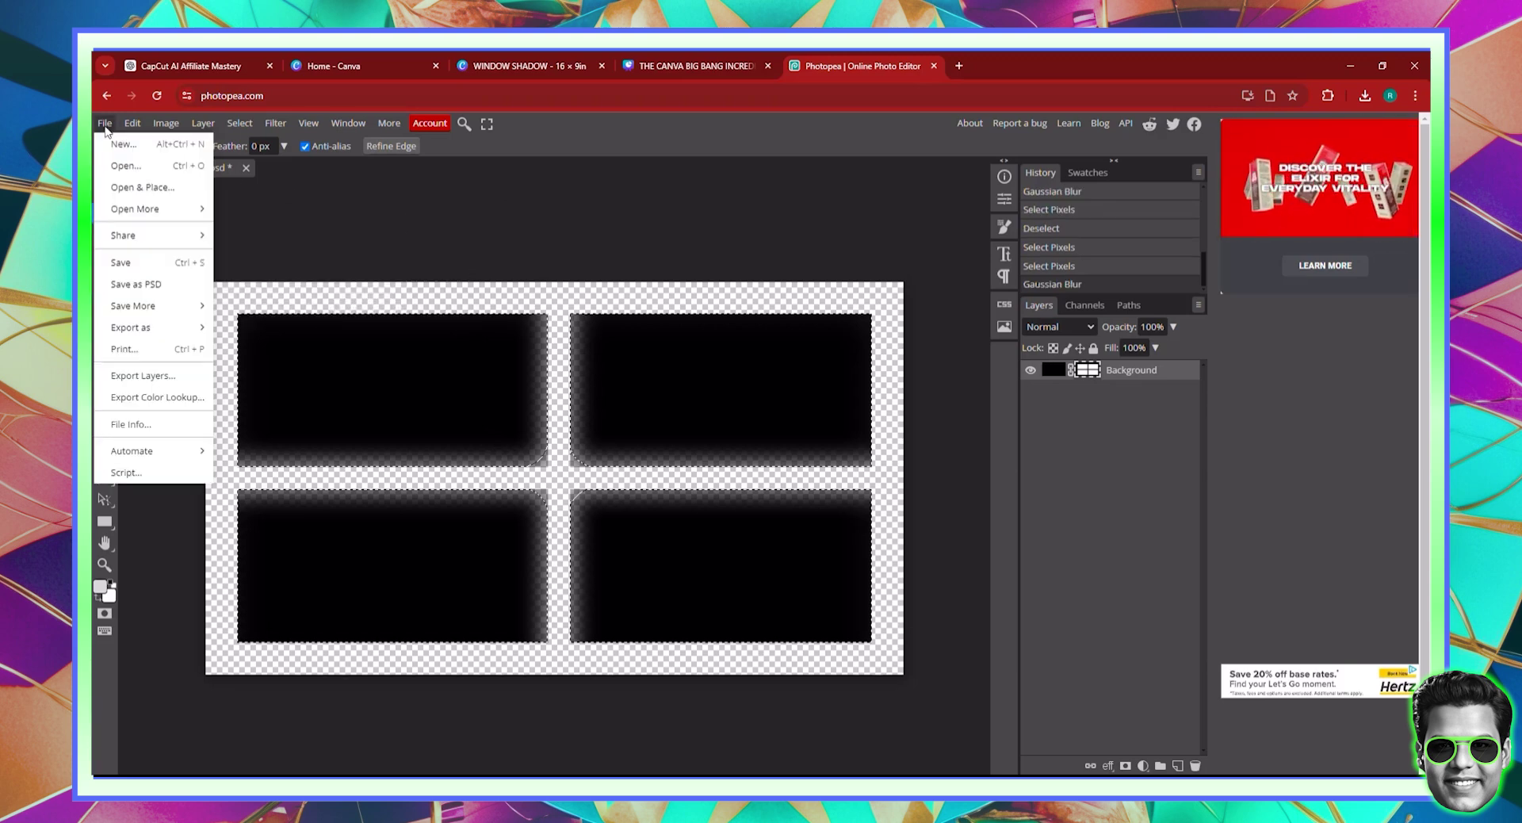
left_click(150, 333)
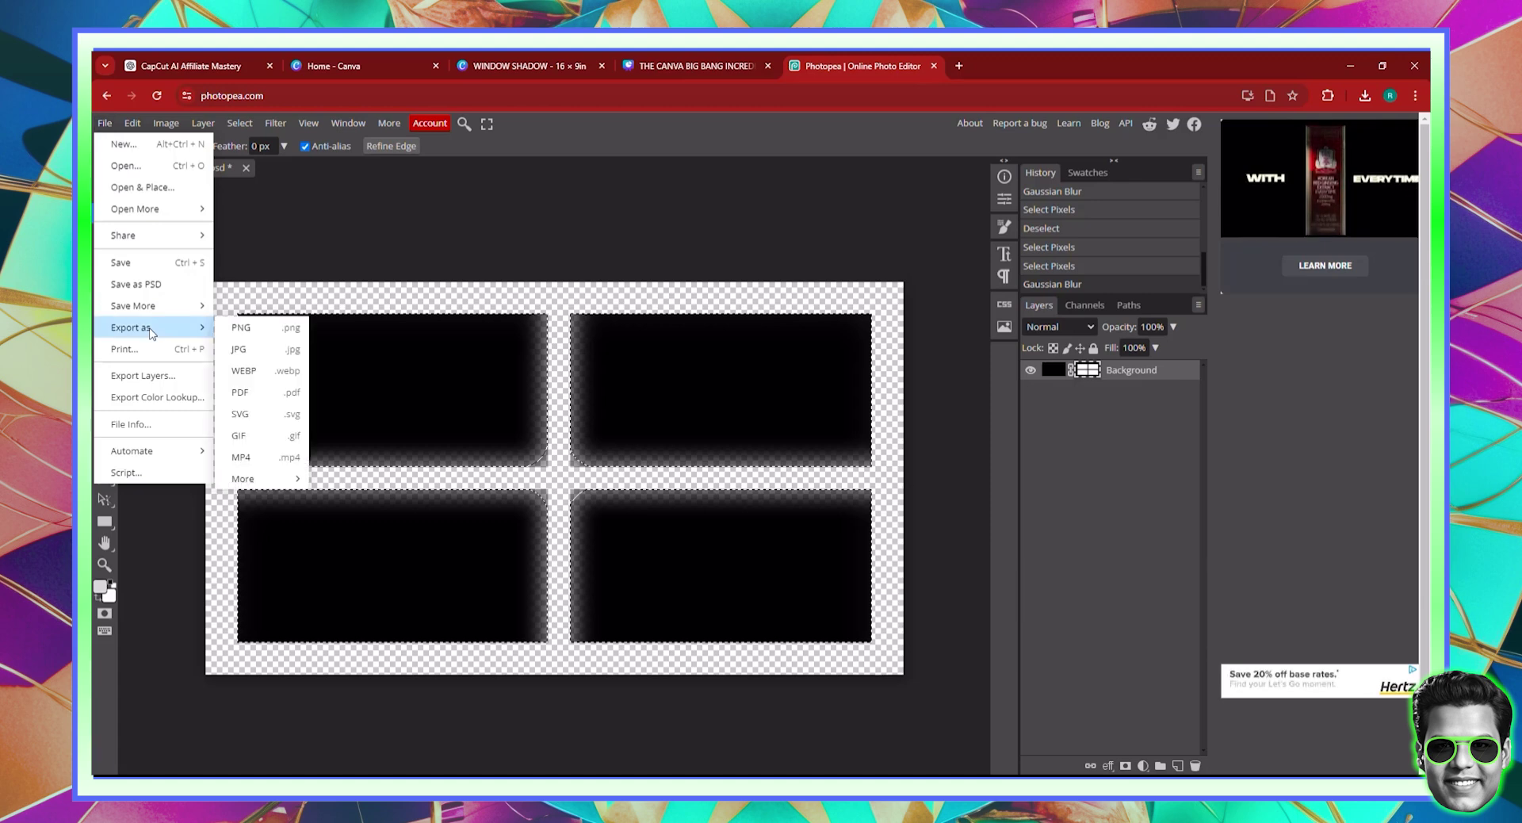
left_click(242, 329)
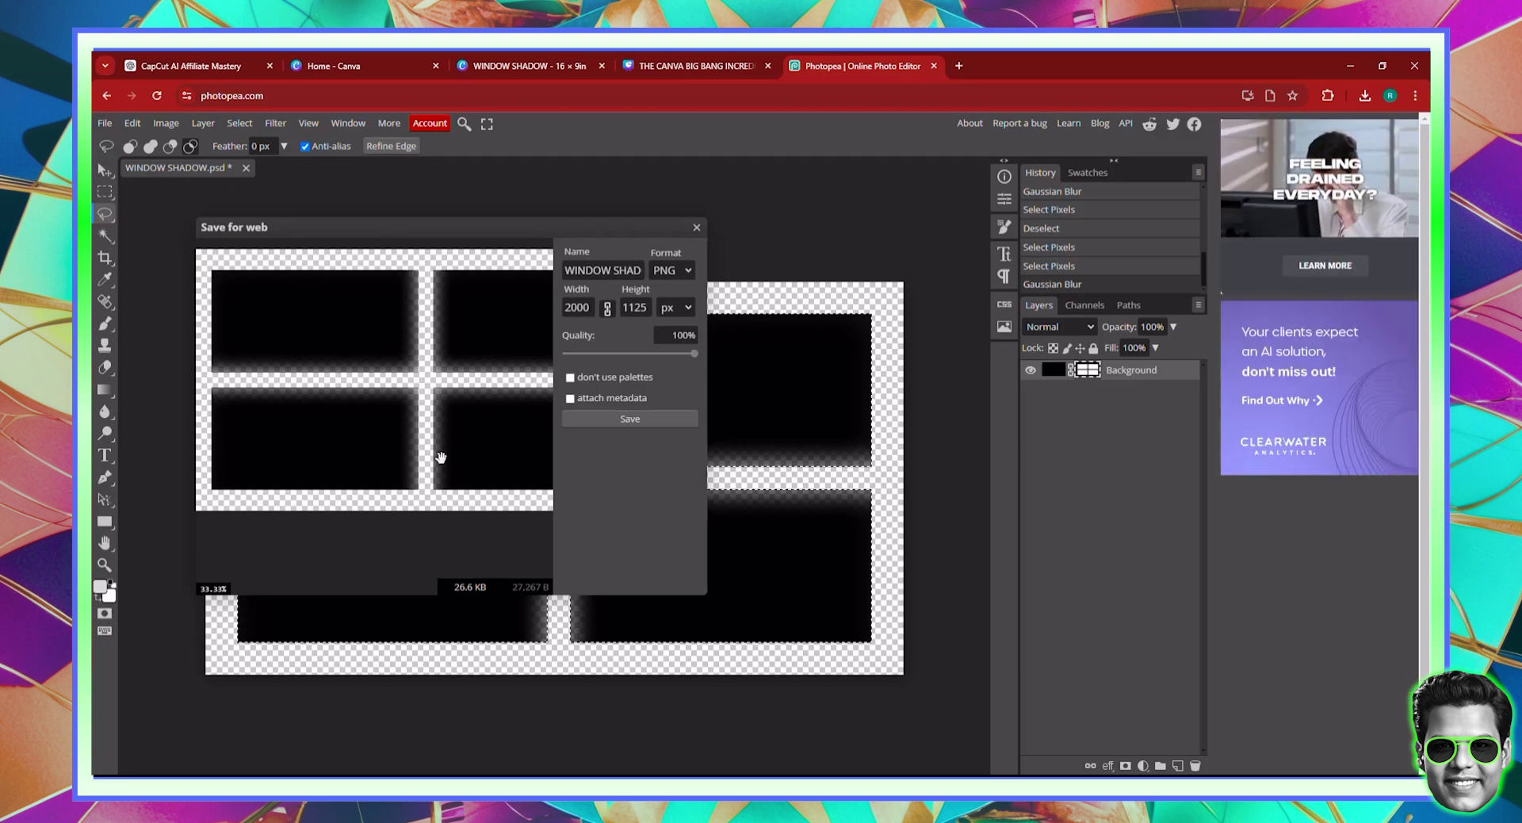
left_click(608, 419)
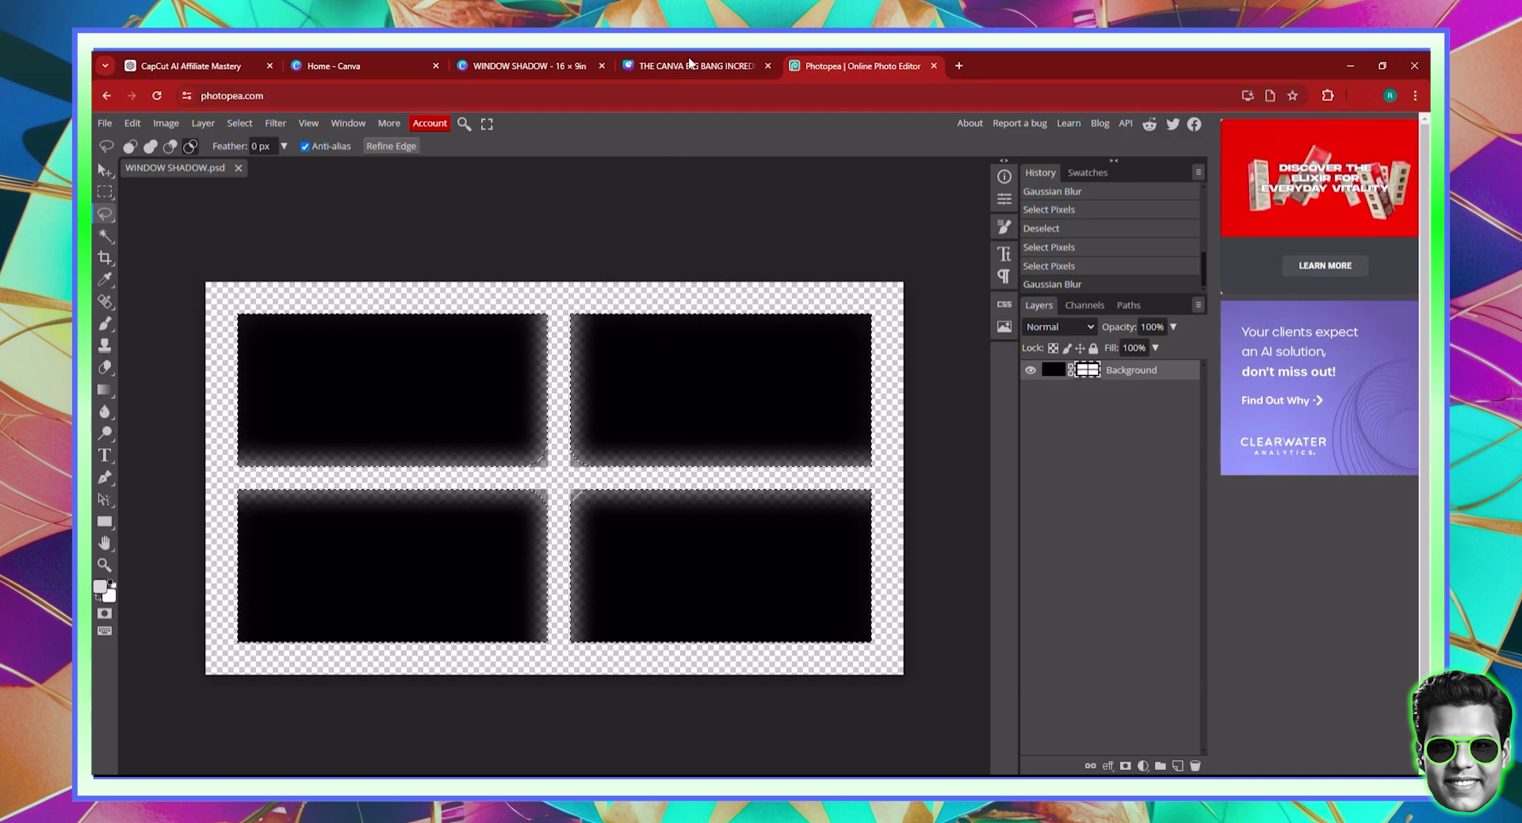
left_click(547, 52)
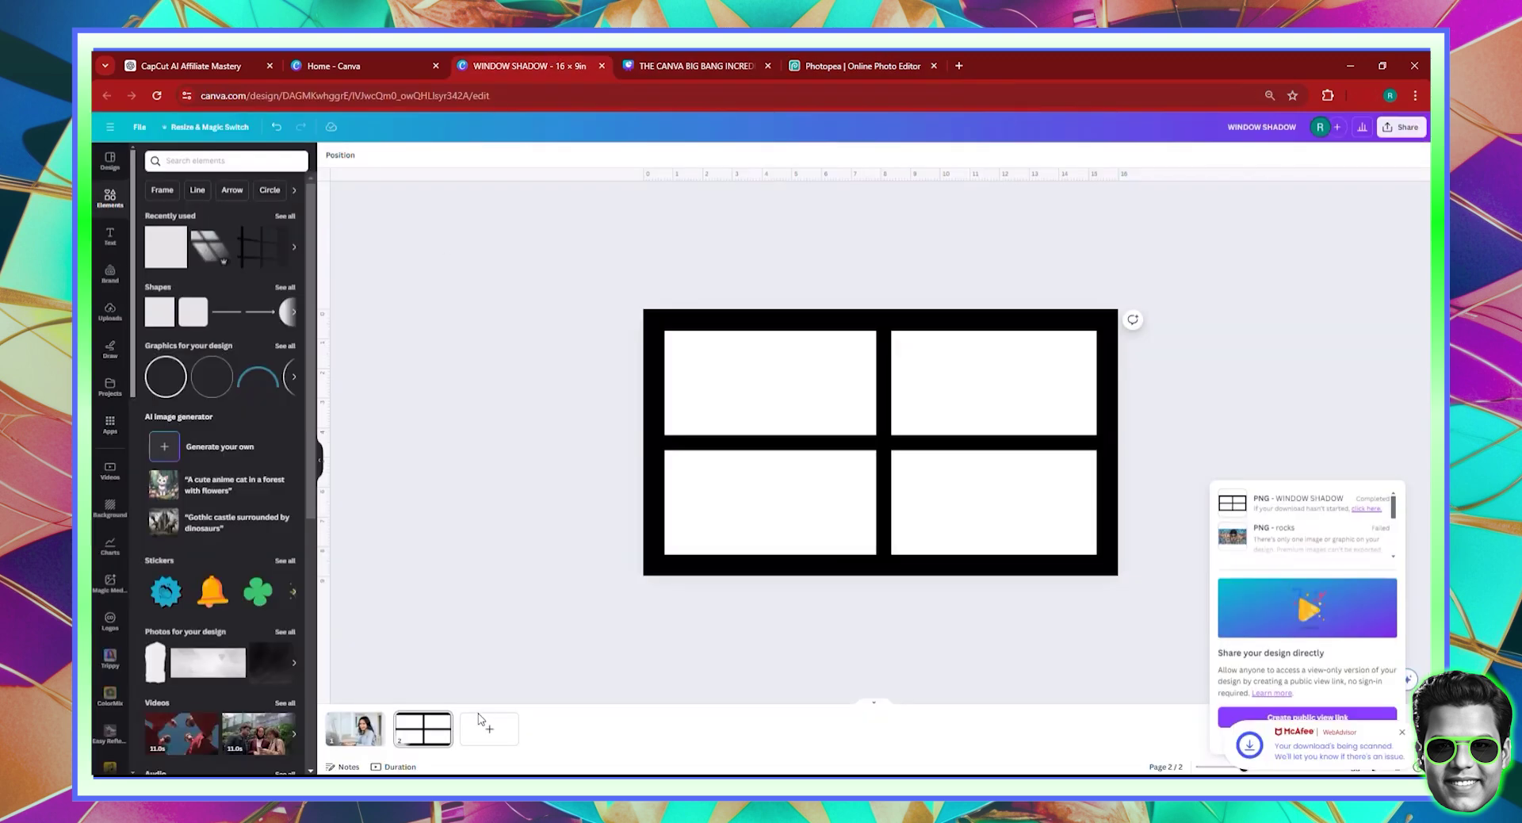
Delete the window-frame page 2 and duplicate the woman's photo page
left_click(437, 737)
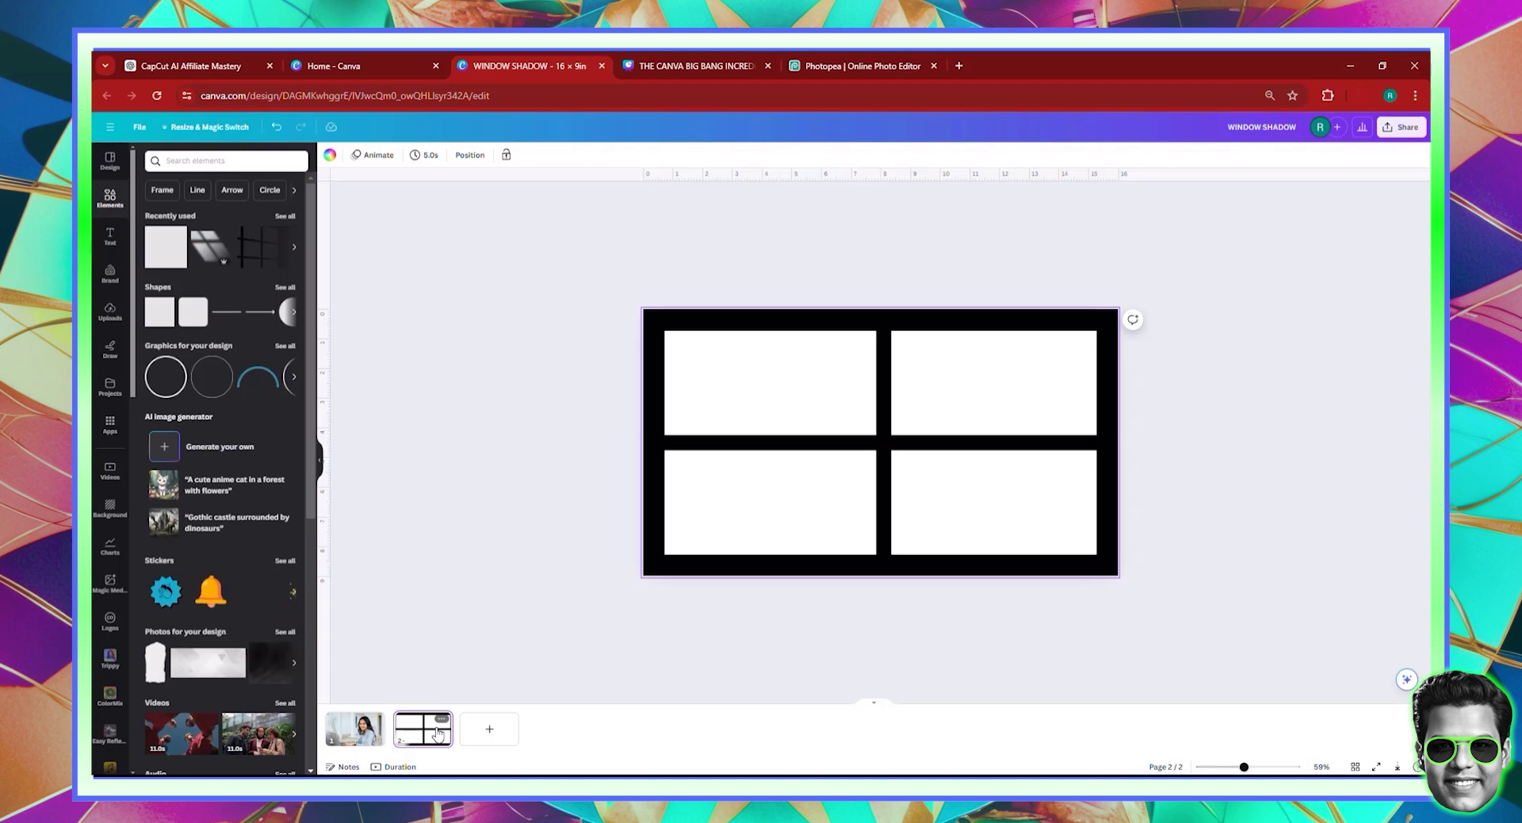
key("Delete")
right_click(373, 749)
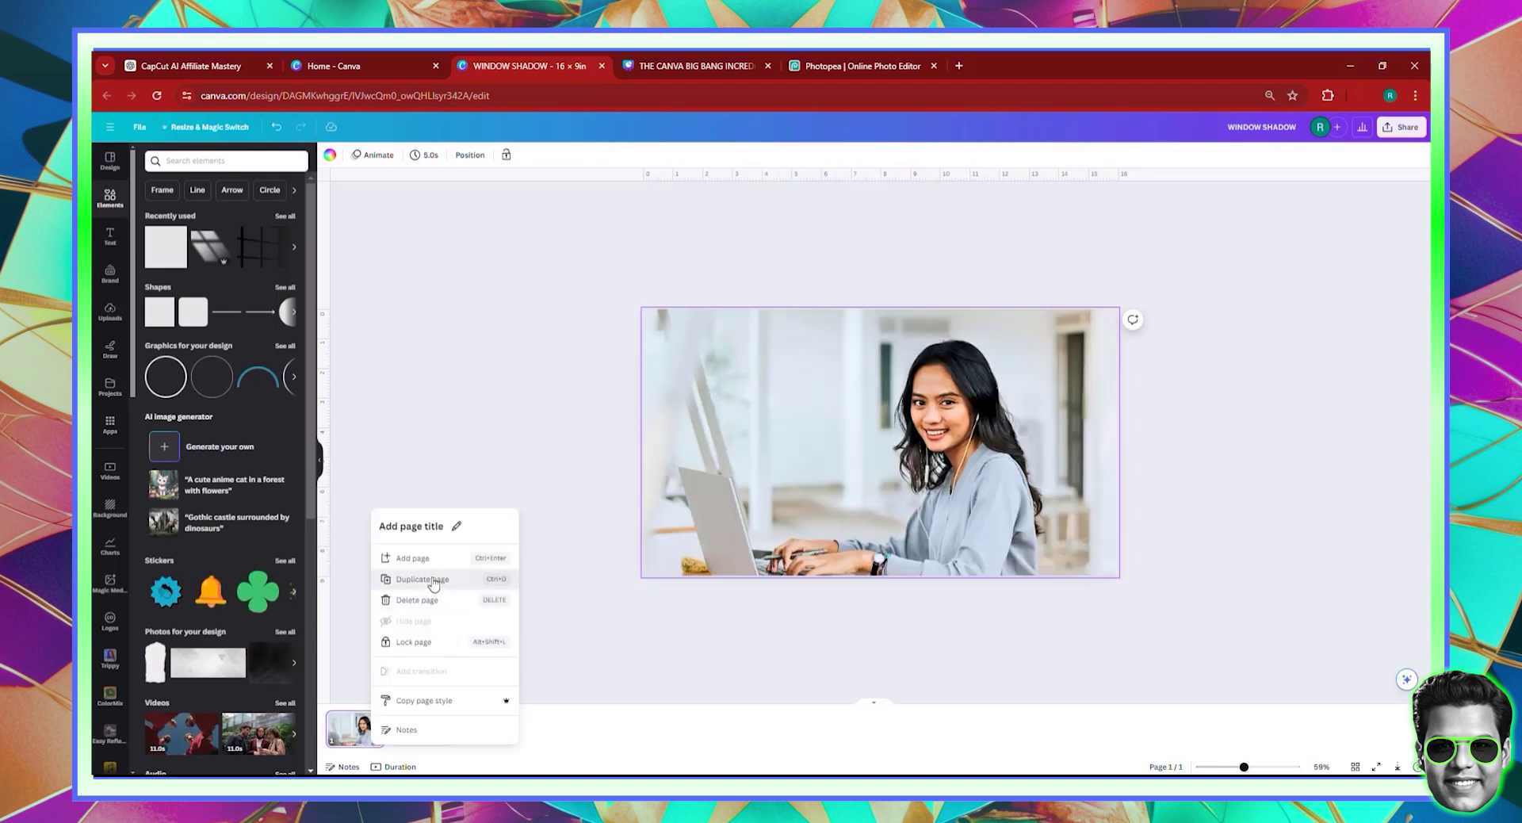
left_click(385, 579)
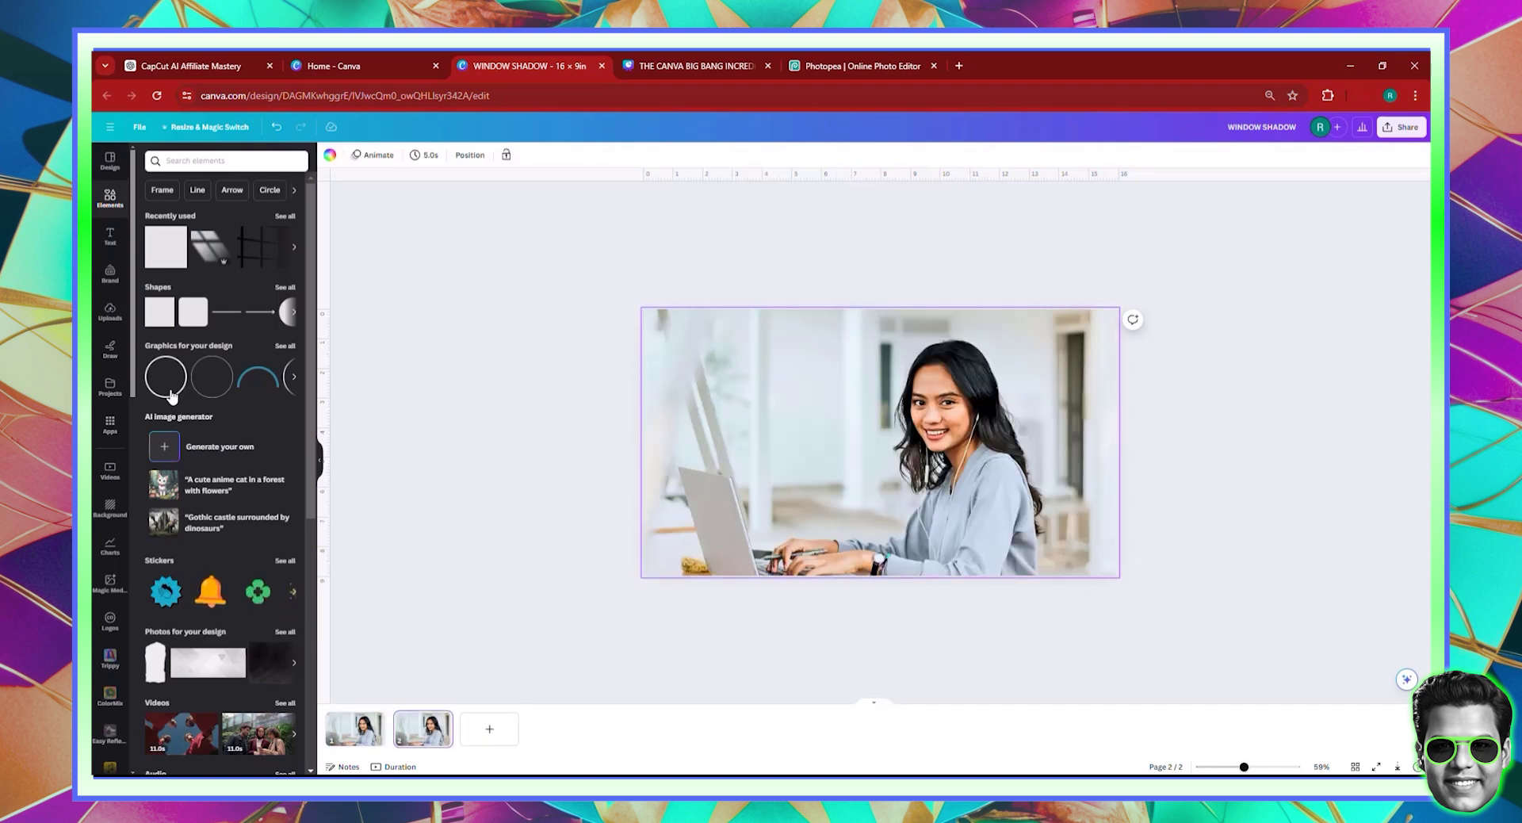
Upload WINDOW SHADOW (1).png from the download history, then delete it from the page
left_click(1365, 95)
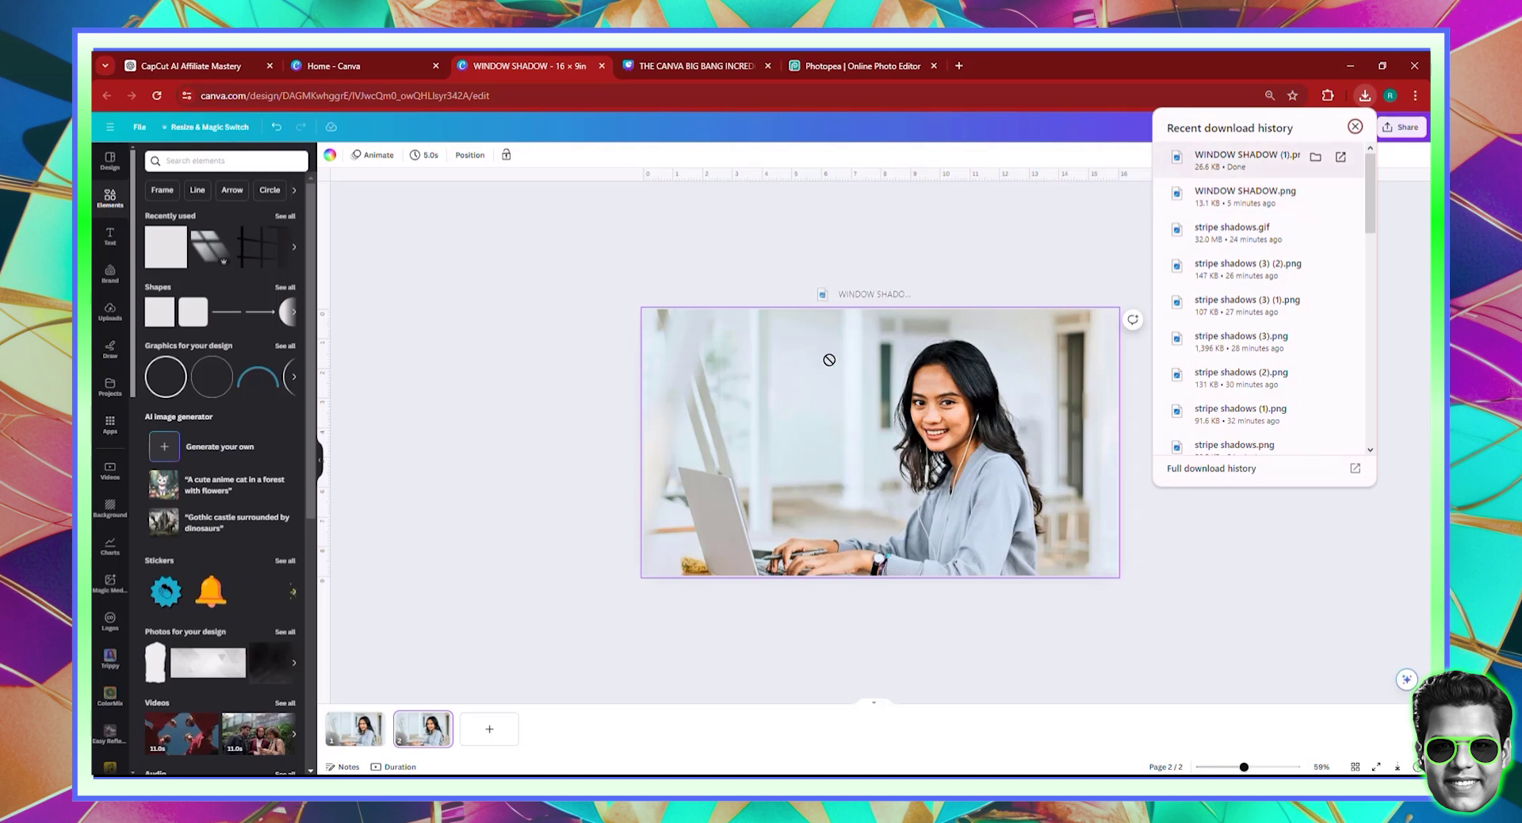
left_click_drag(816, 393, 817, 392)
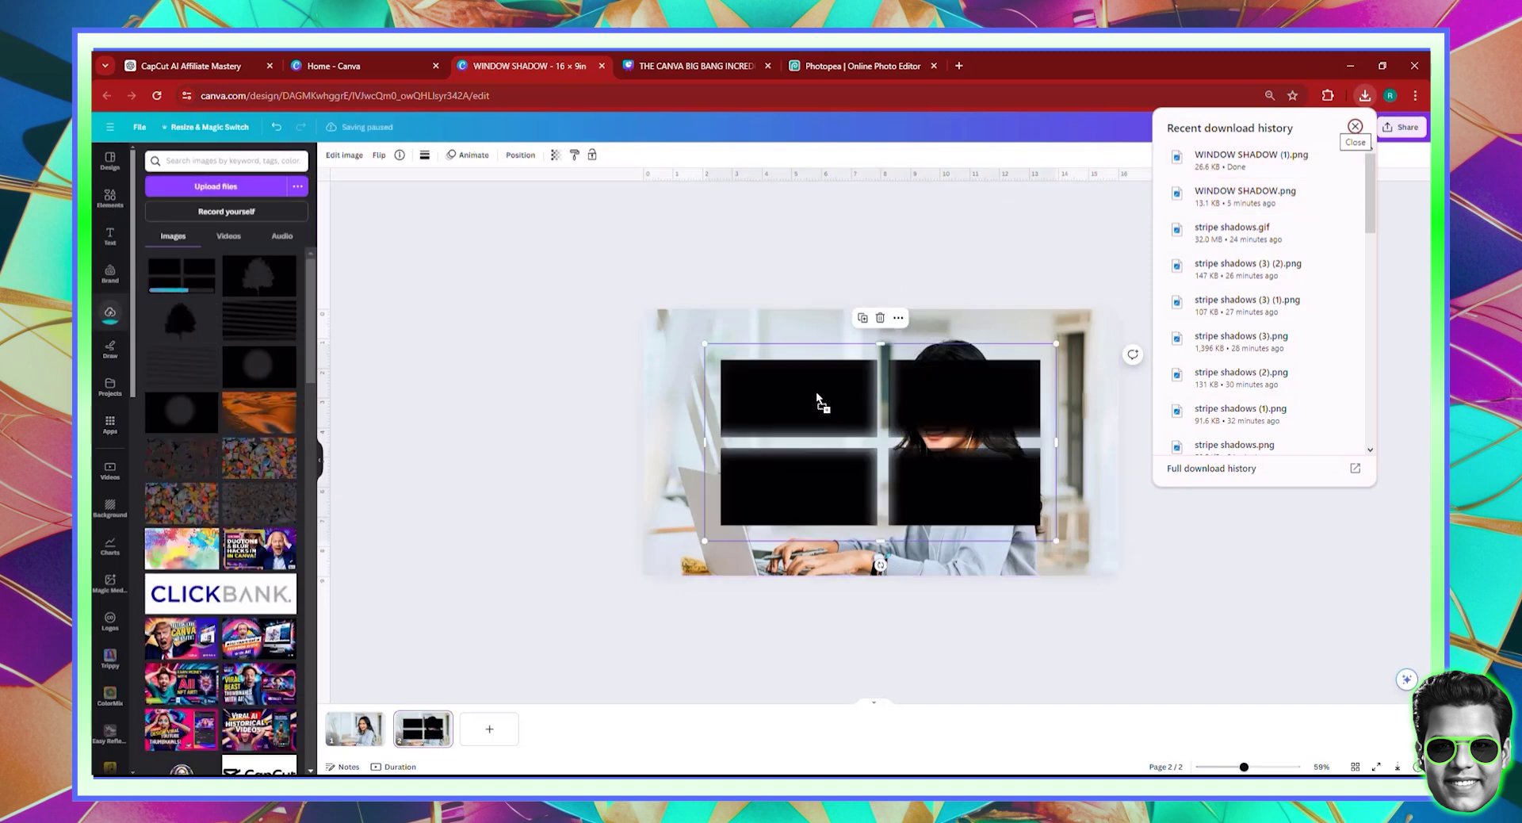
left_click(110, 210)
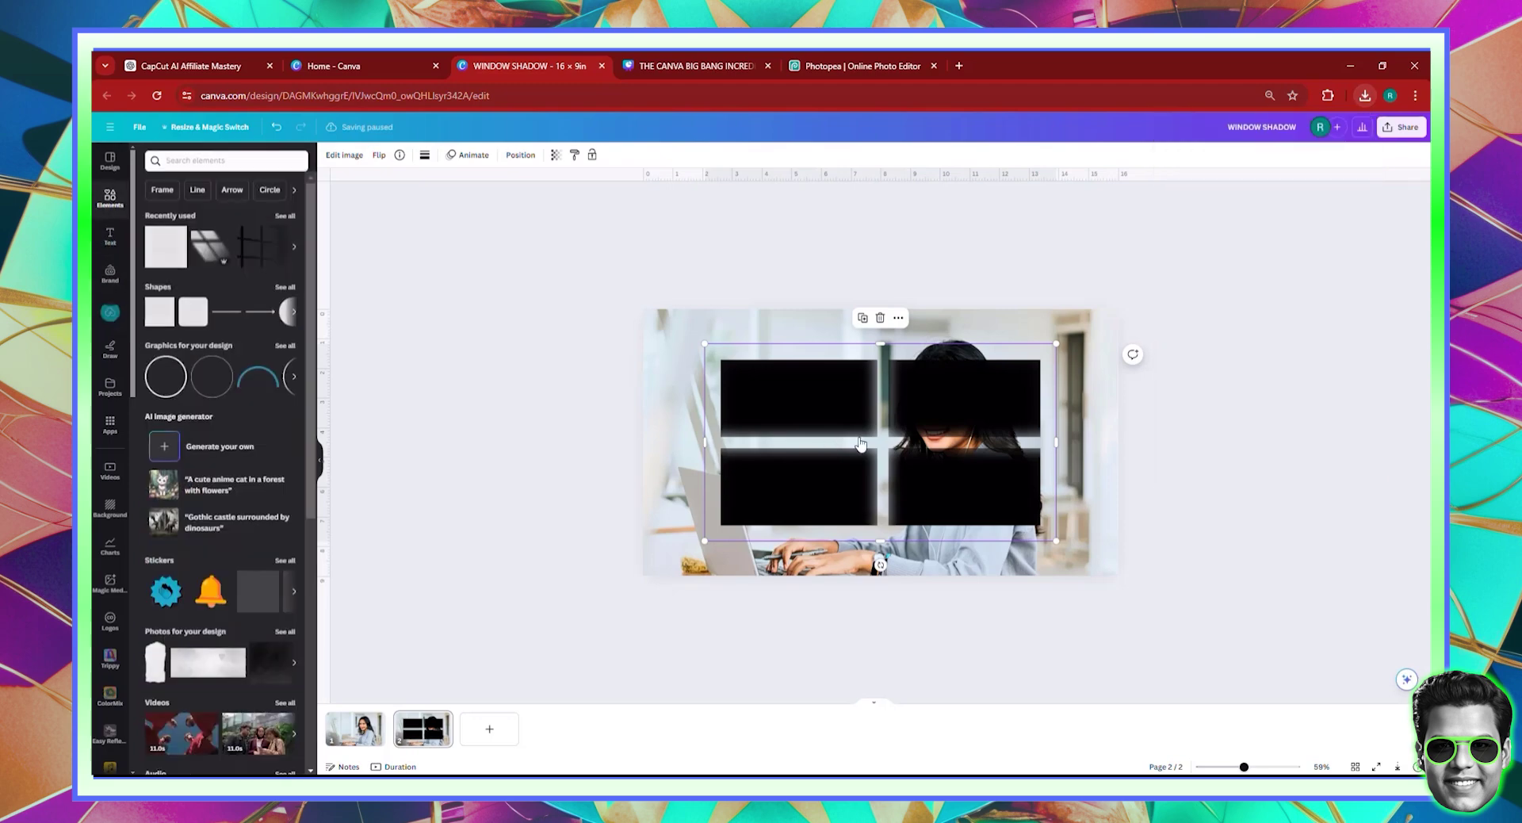
key("Delete")
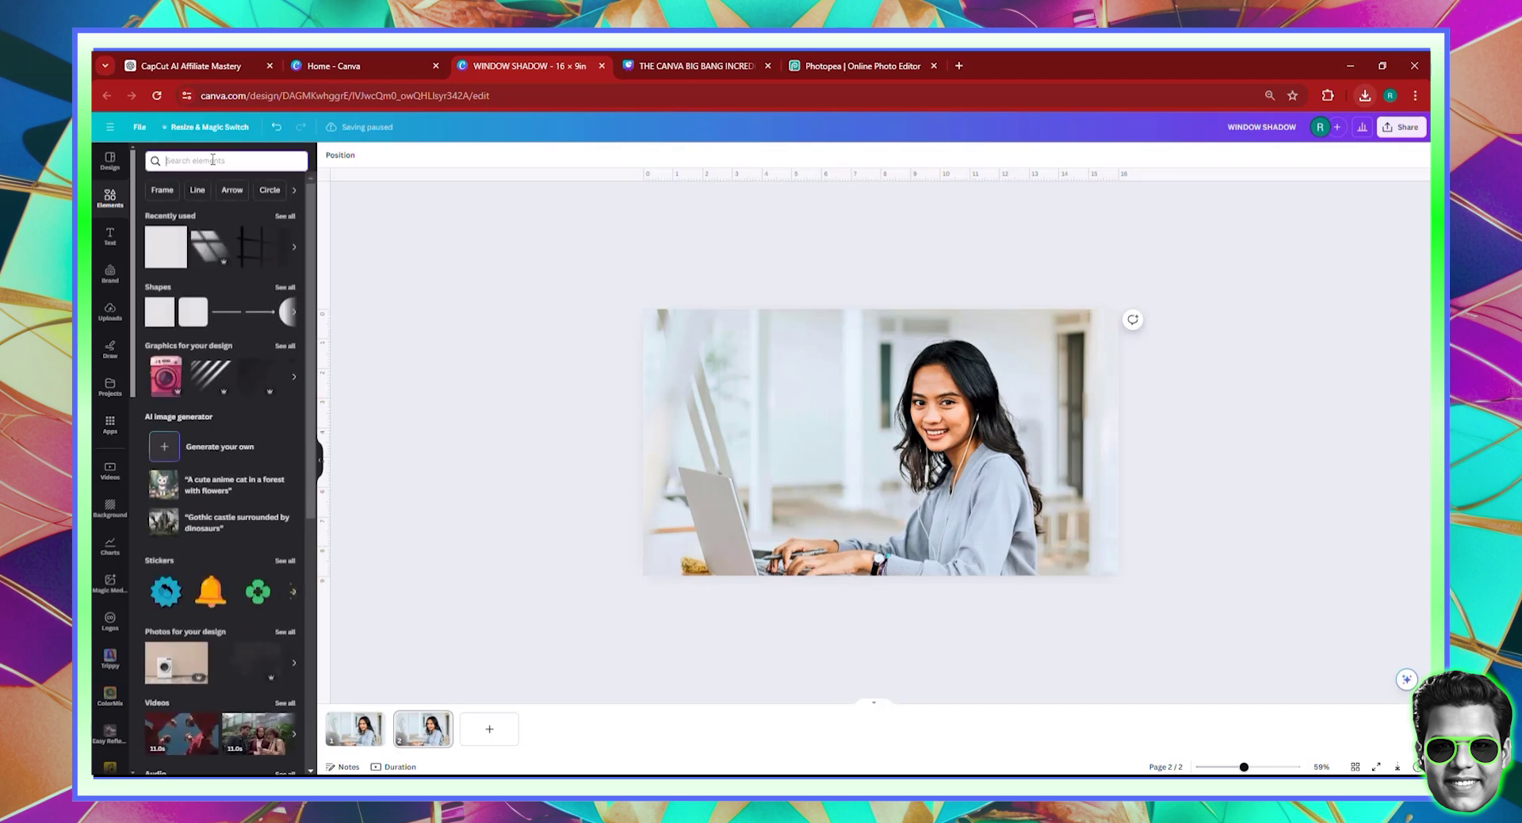
Add a landscape FRAME stretched to fill page 2 and place the uploaded window-shadow image in it
left_click(213, 161)
type("FRAME")
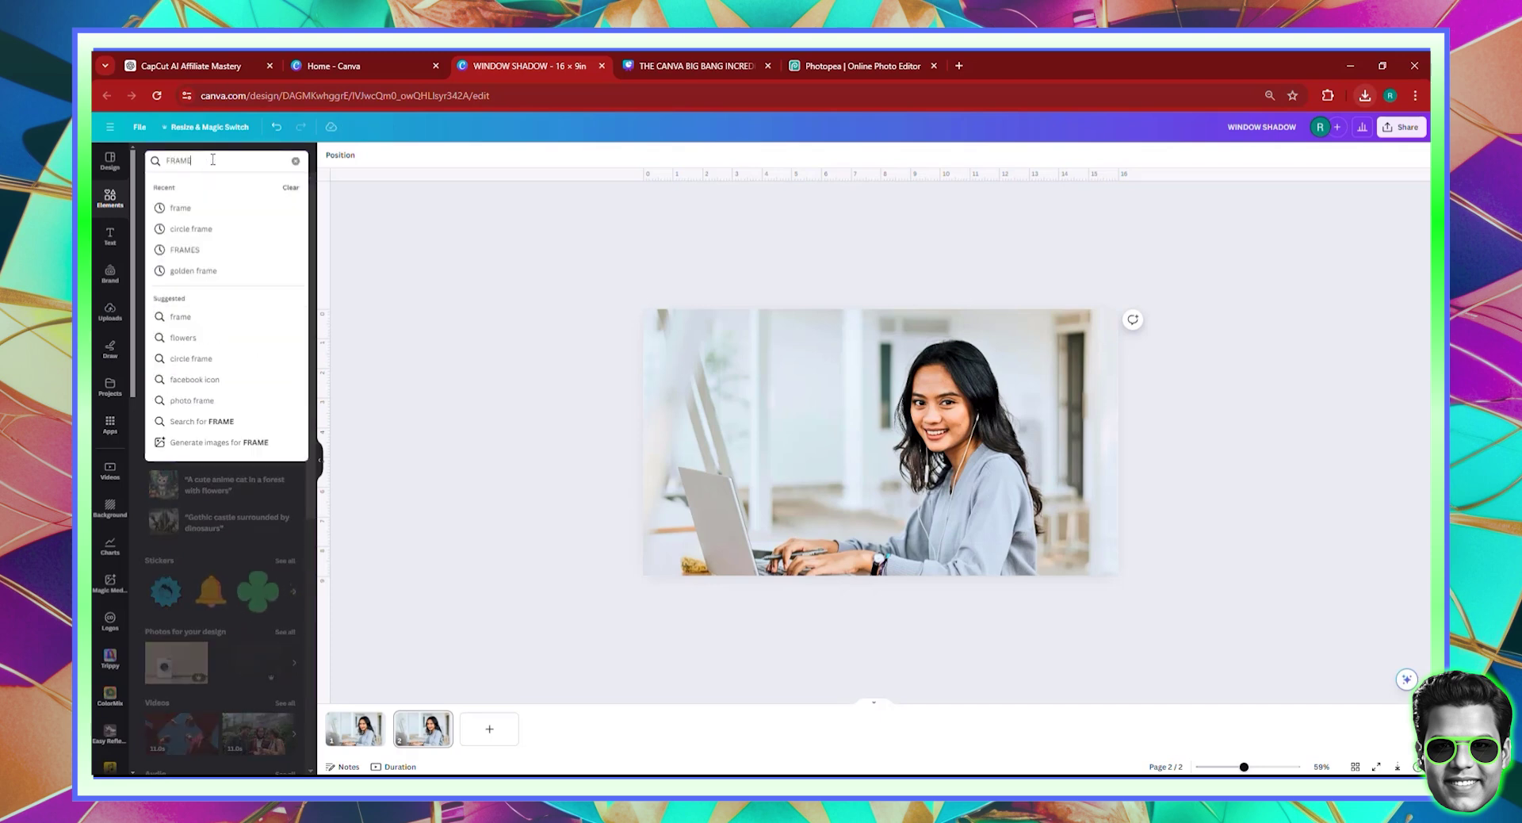
key("Return")
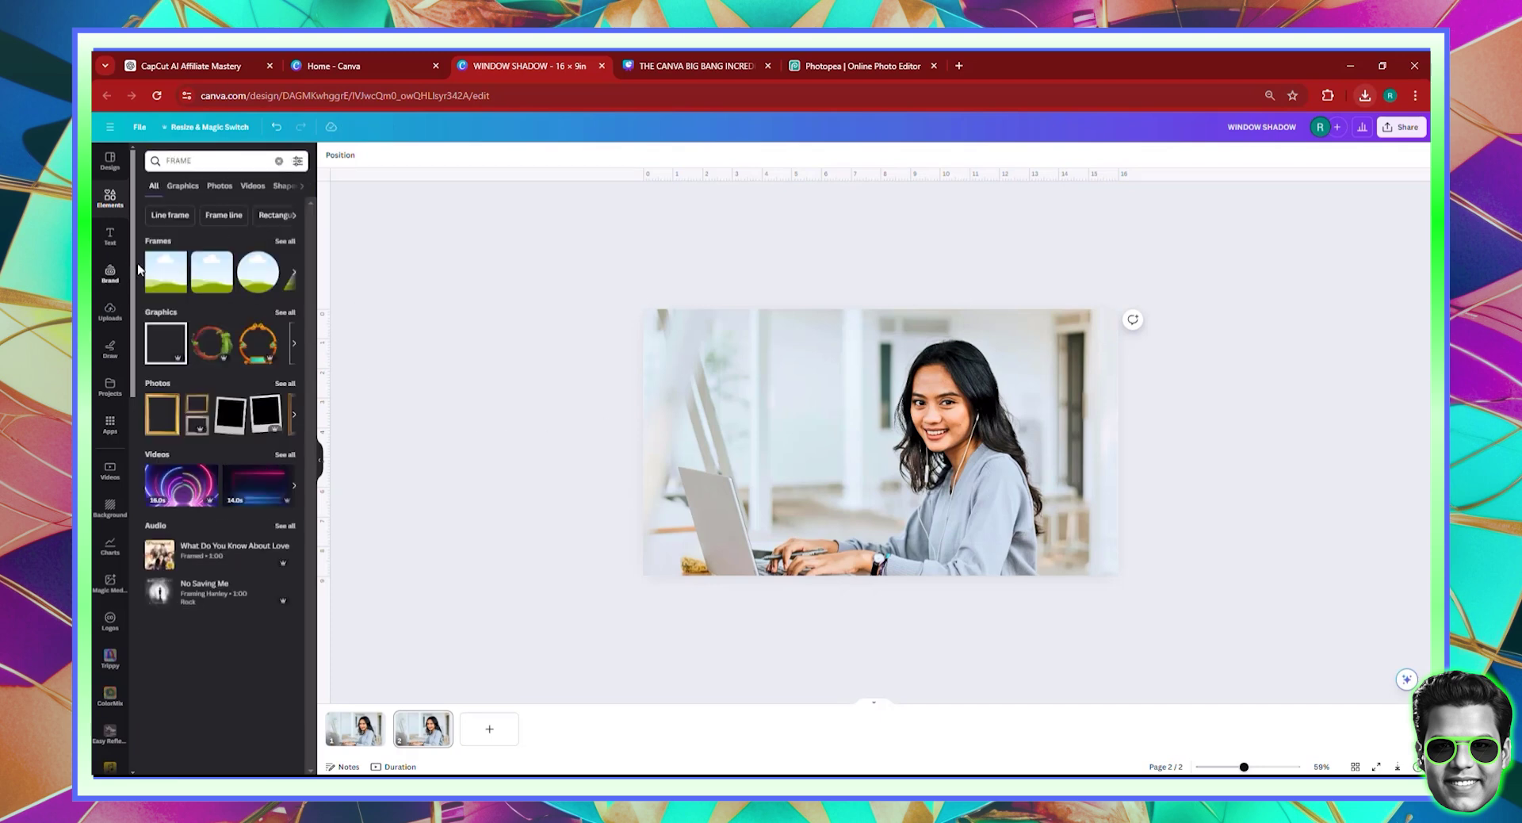
left_click(168, 273)
left_click_drag(865, 447, 709, 379)
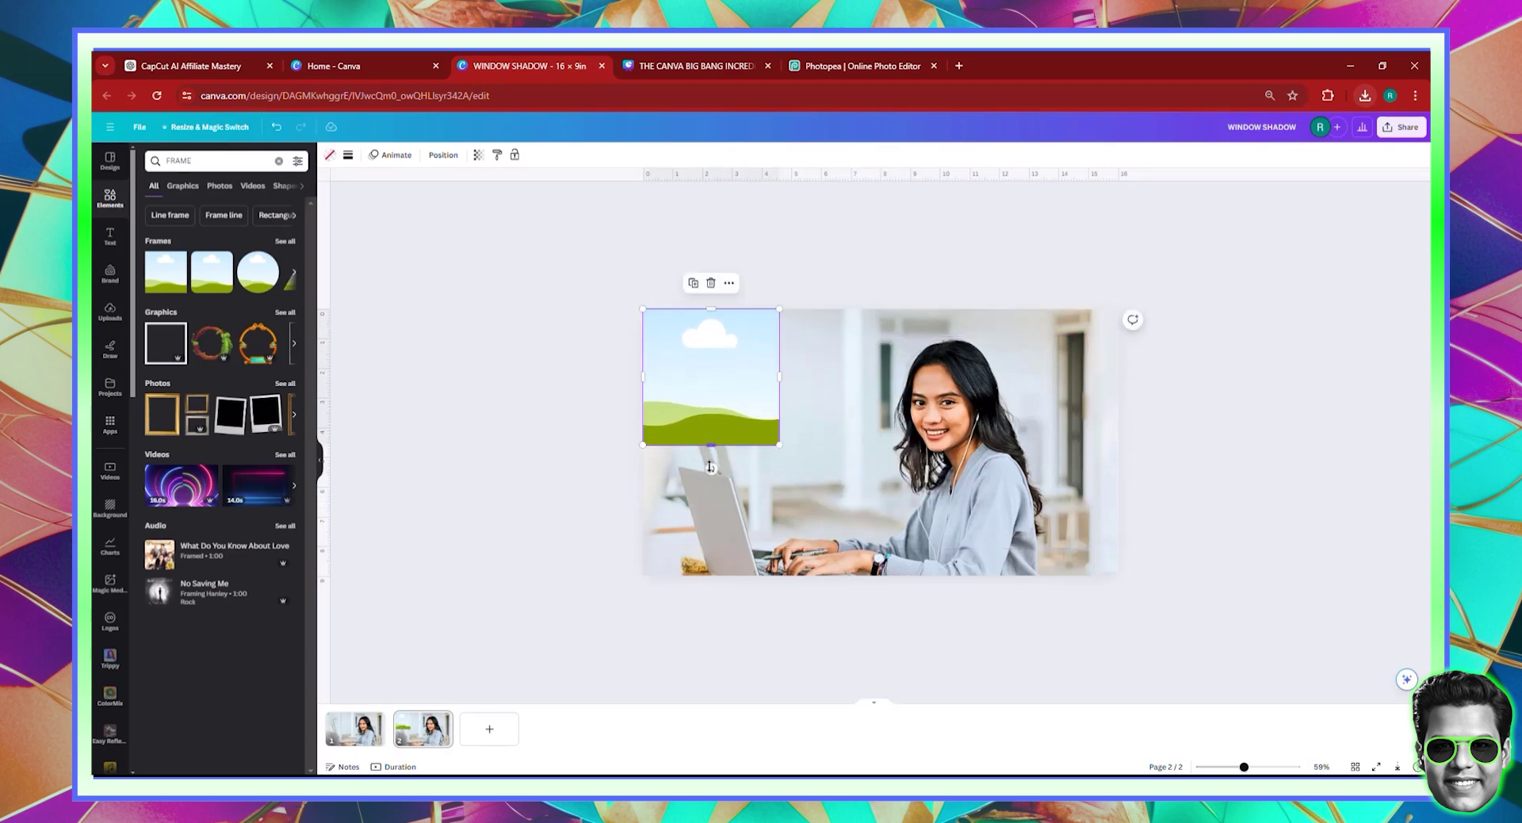
left_click_drag(710, 467, 712, 576)
left_click_drag(779, 444, 1118, 456)
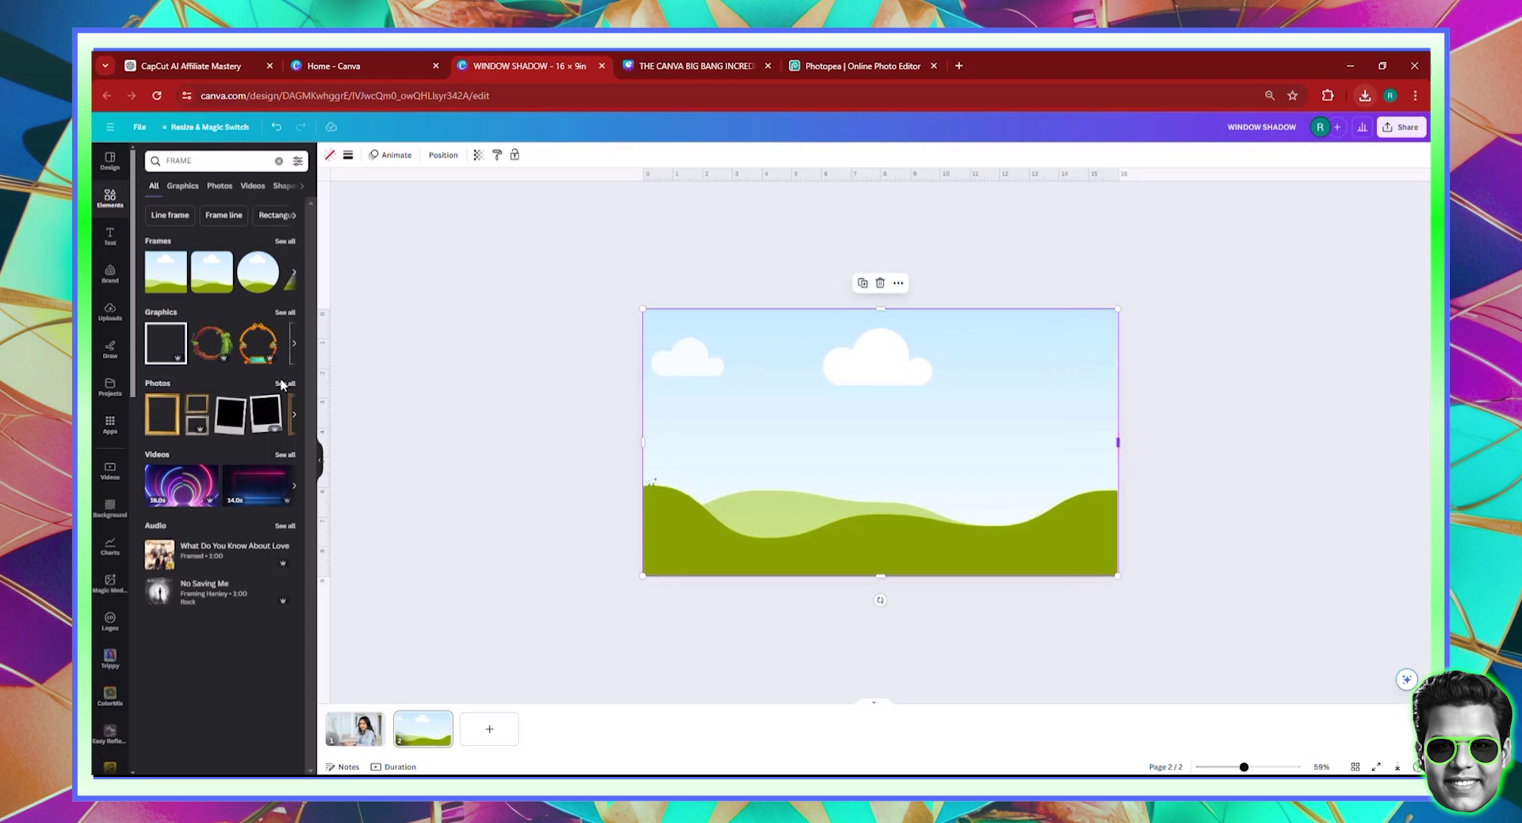
left_click(109, 316)
left_click(173, 271)
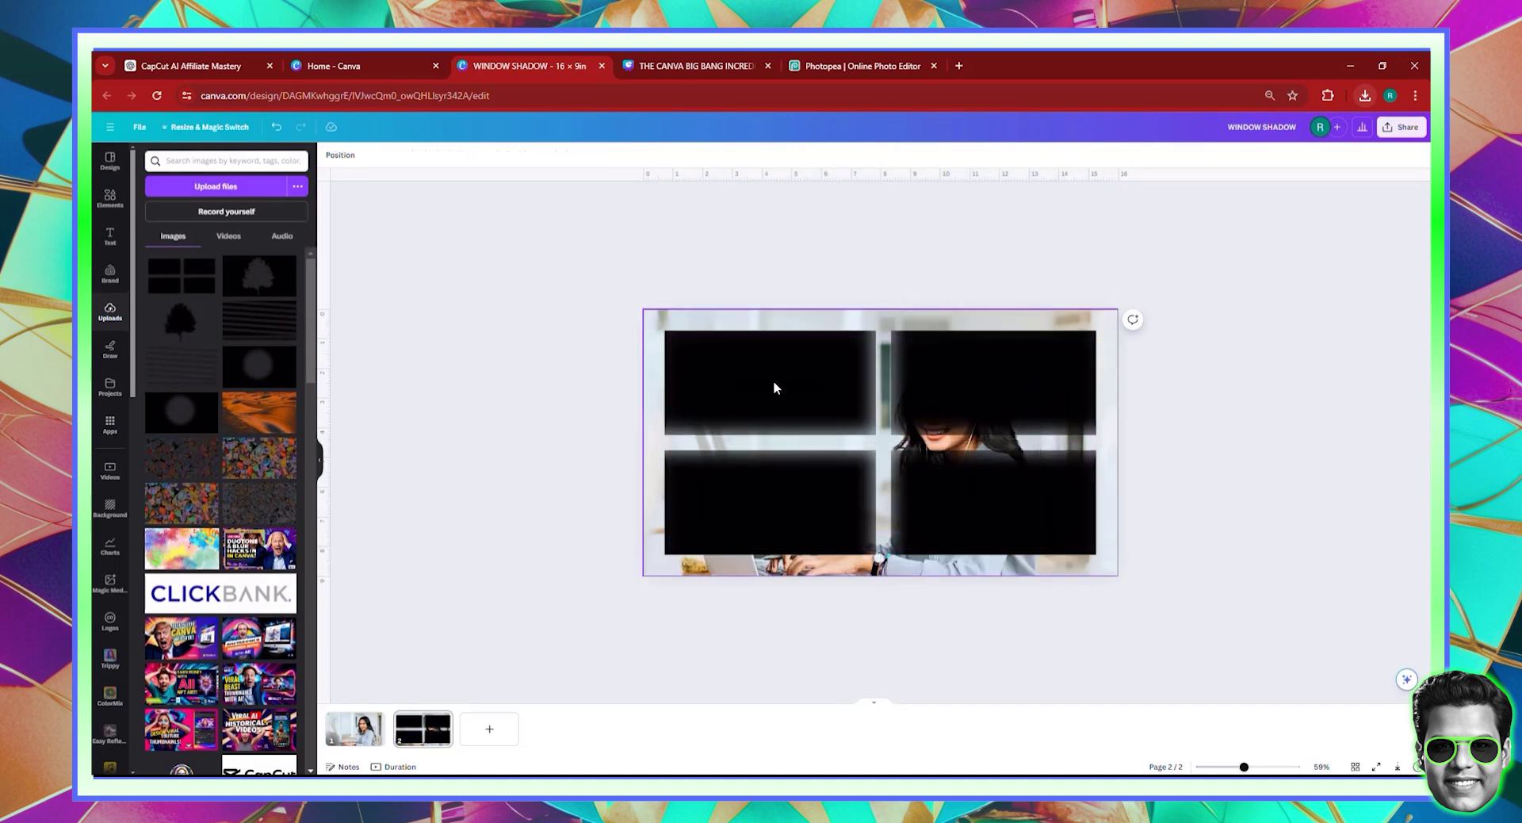
Set the window-grid shadow's transparency to 64
left_click(775, 388)
left_click(573, 154)
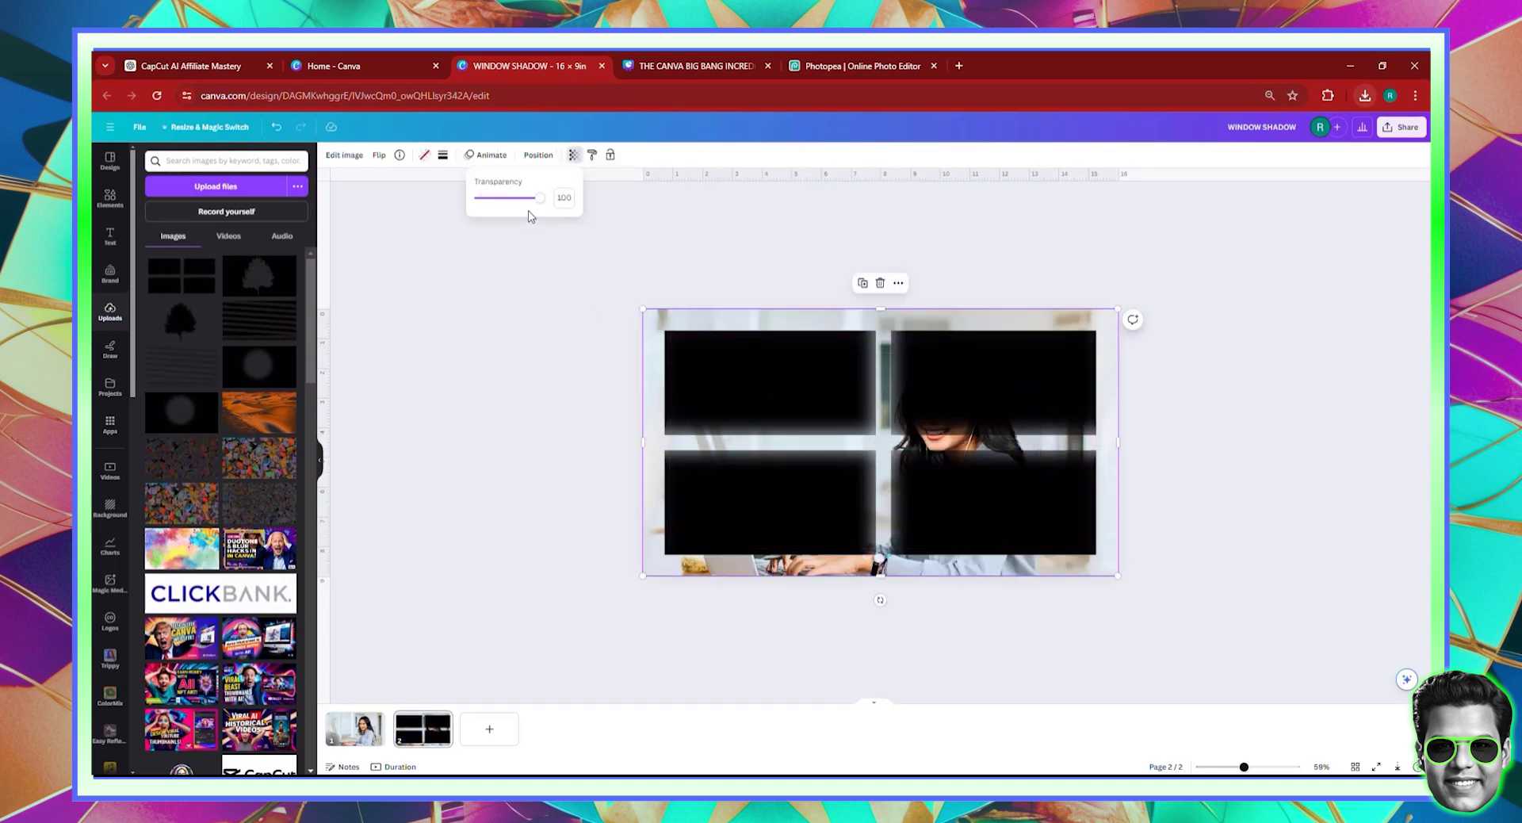
left_click_drag(543, 197, 520, 206)
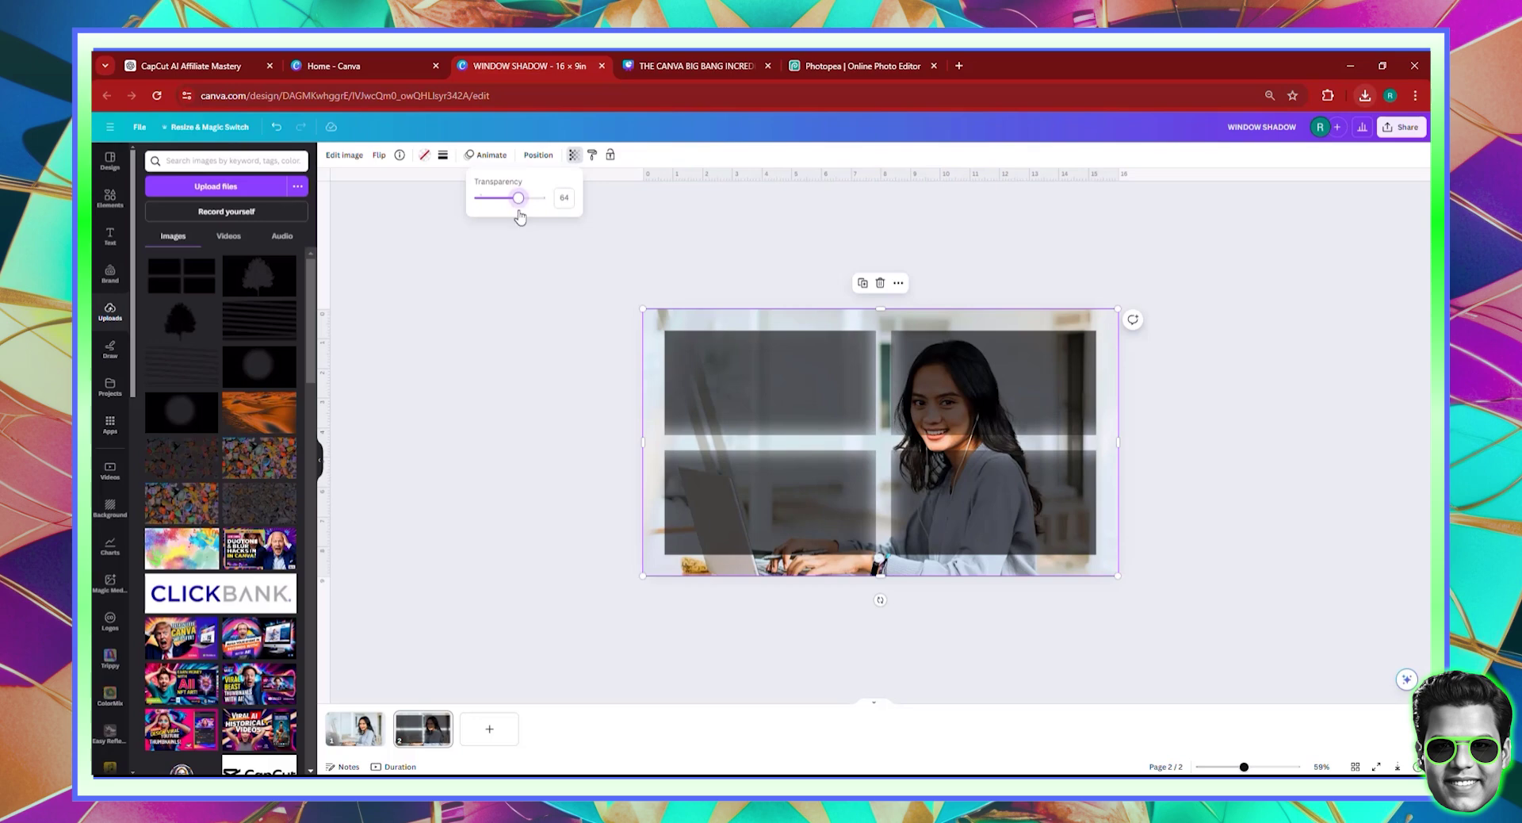
left_click(478, 389)
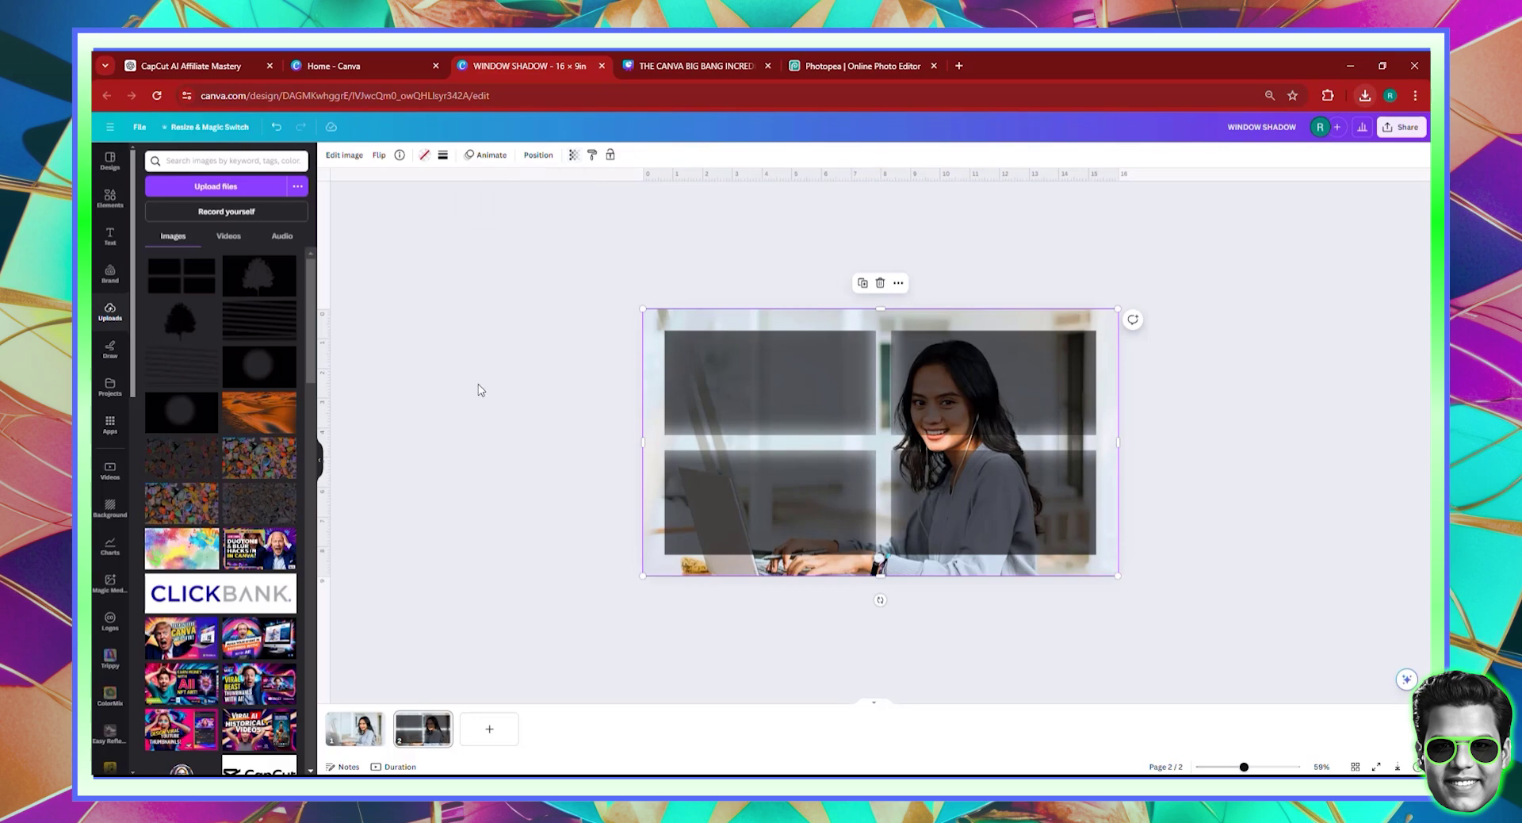
Duplicate page 2, then on page 3 set the image as background and delete the shadow
left_click(441, 718)
left_click(478, 566)
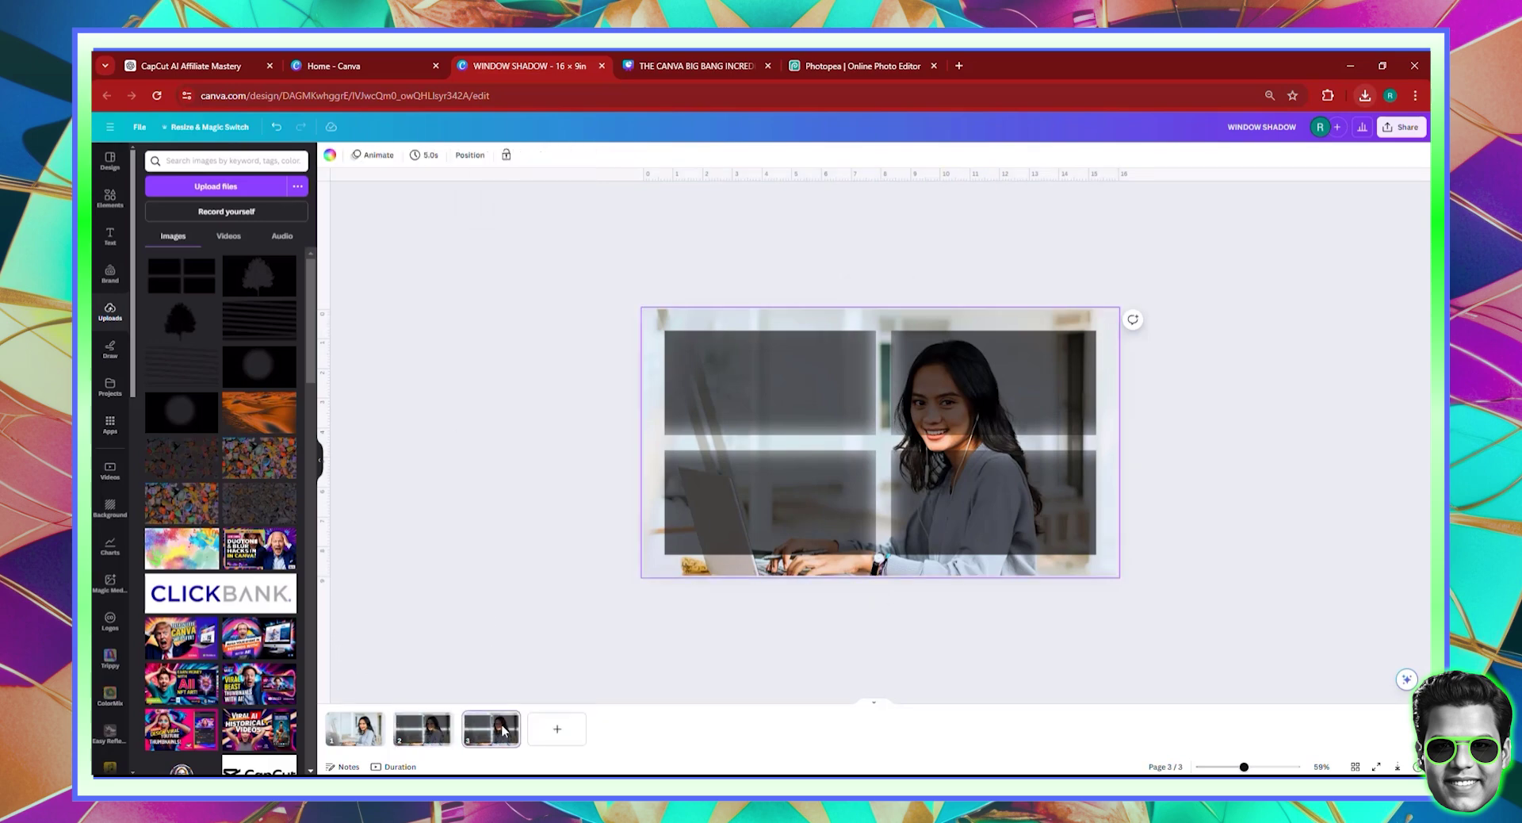
left_click(802, 490)
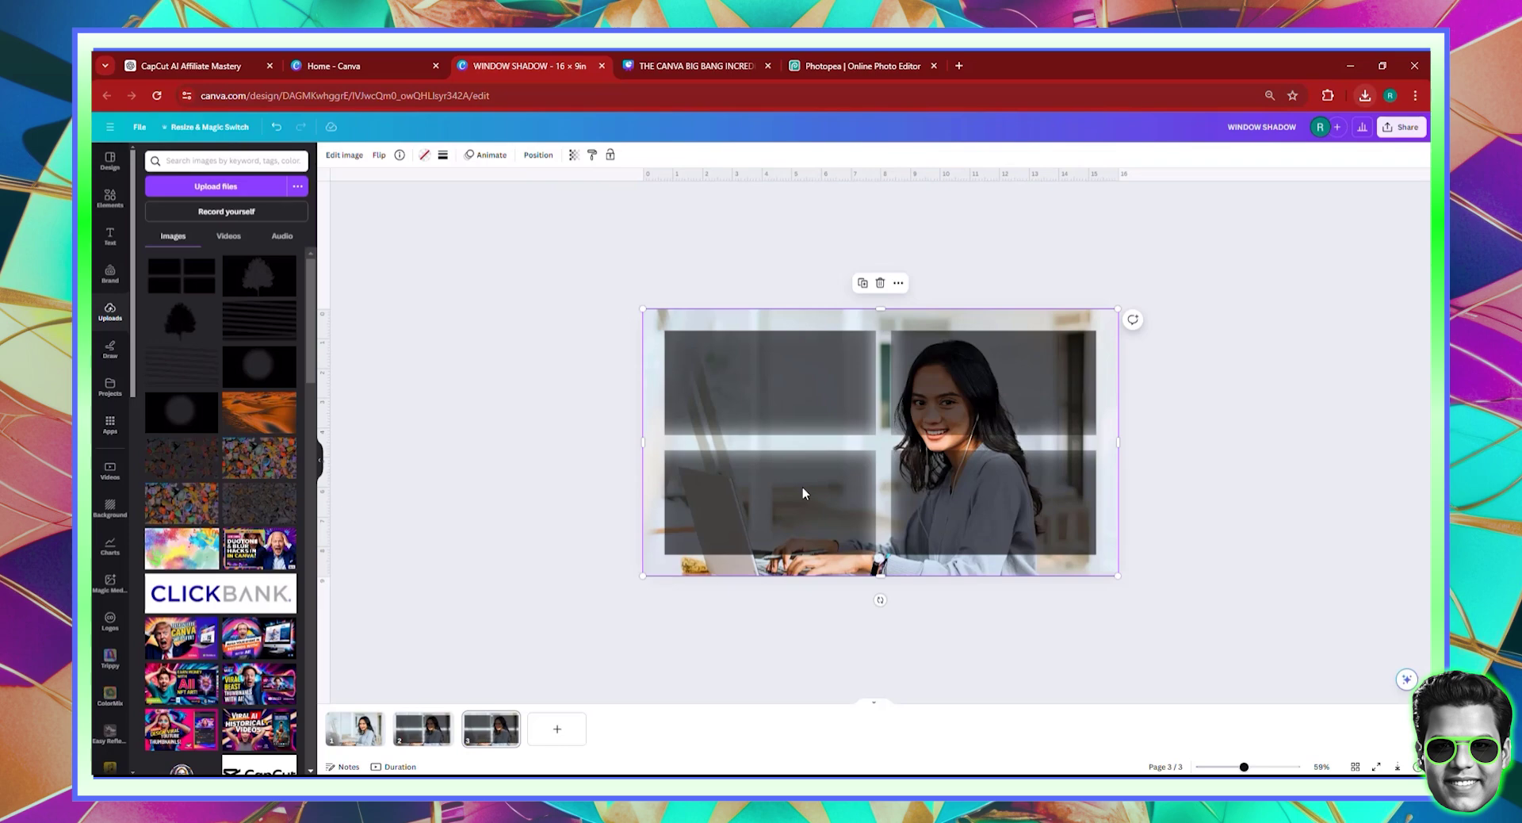
right_click(802, 487)
left_click(841, 726)
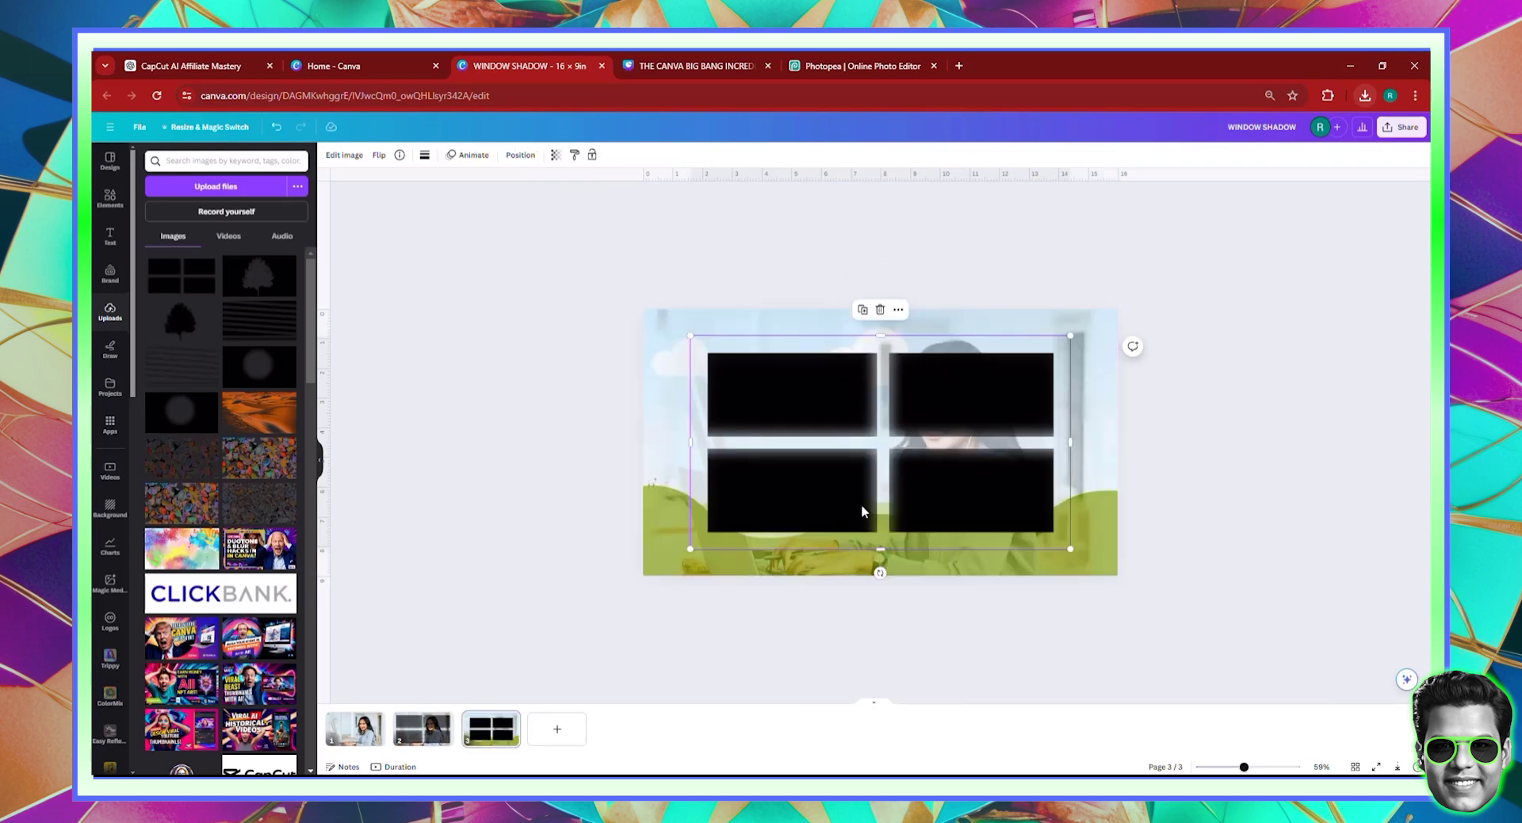
key("Delete")
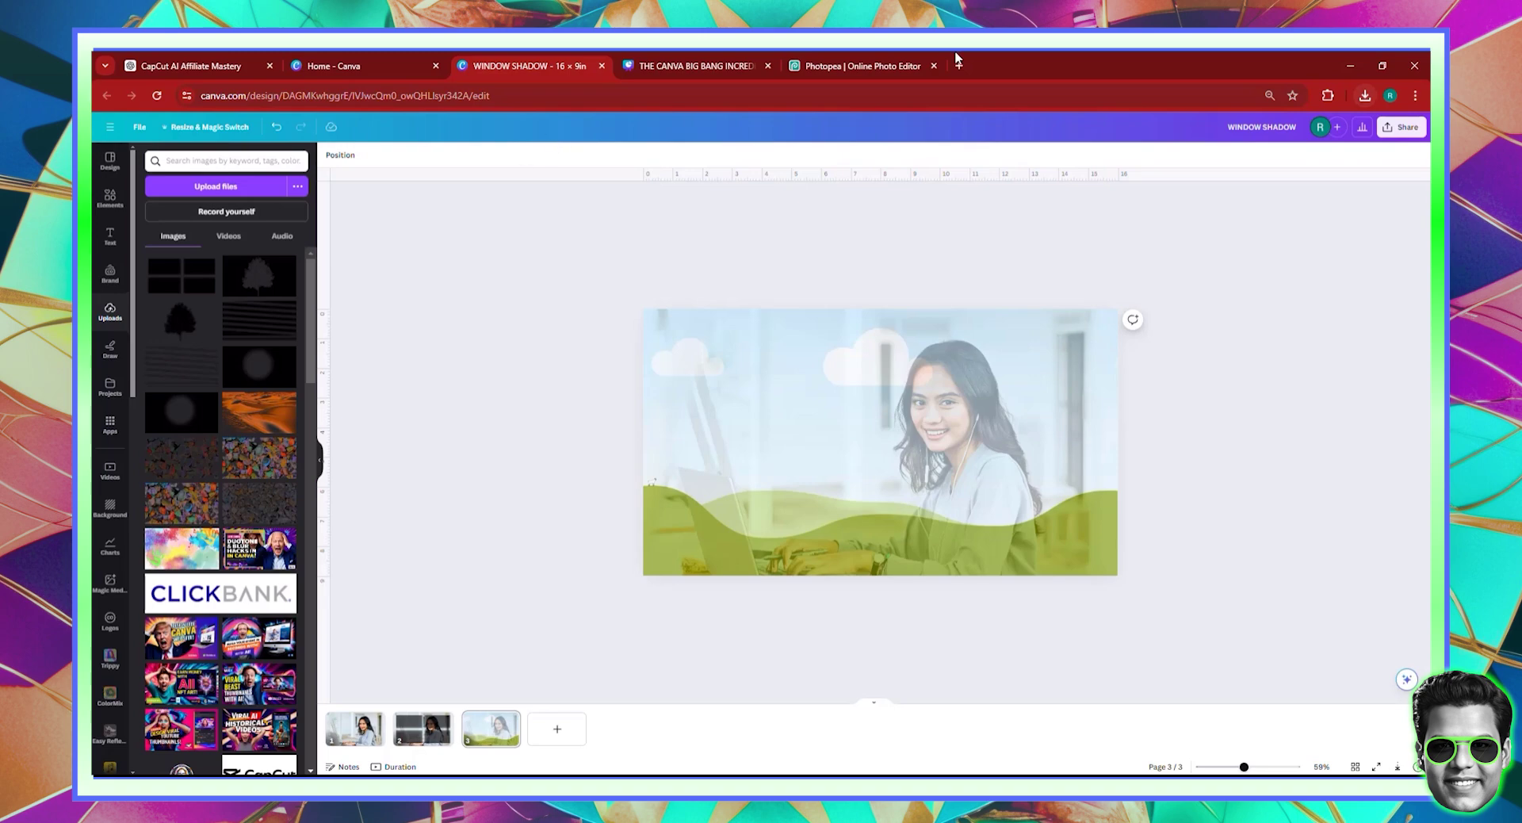
In Photopea, close WINDOW SHADOW.psd and reopen the WINDOW SHADOW image from Downloads
left_click(868, 66)
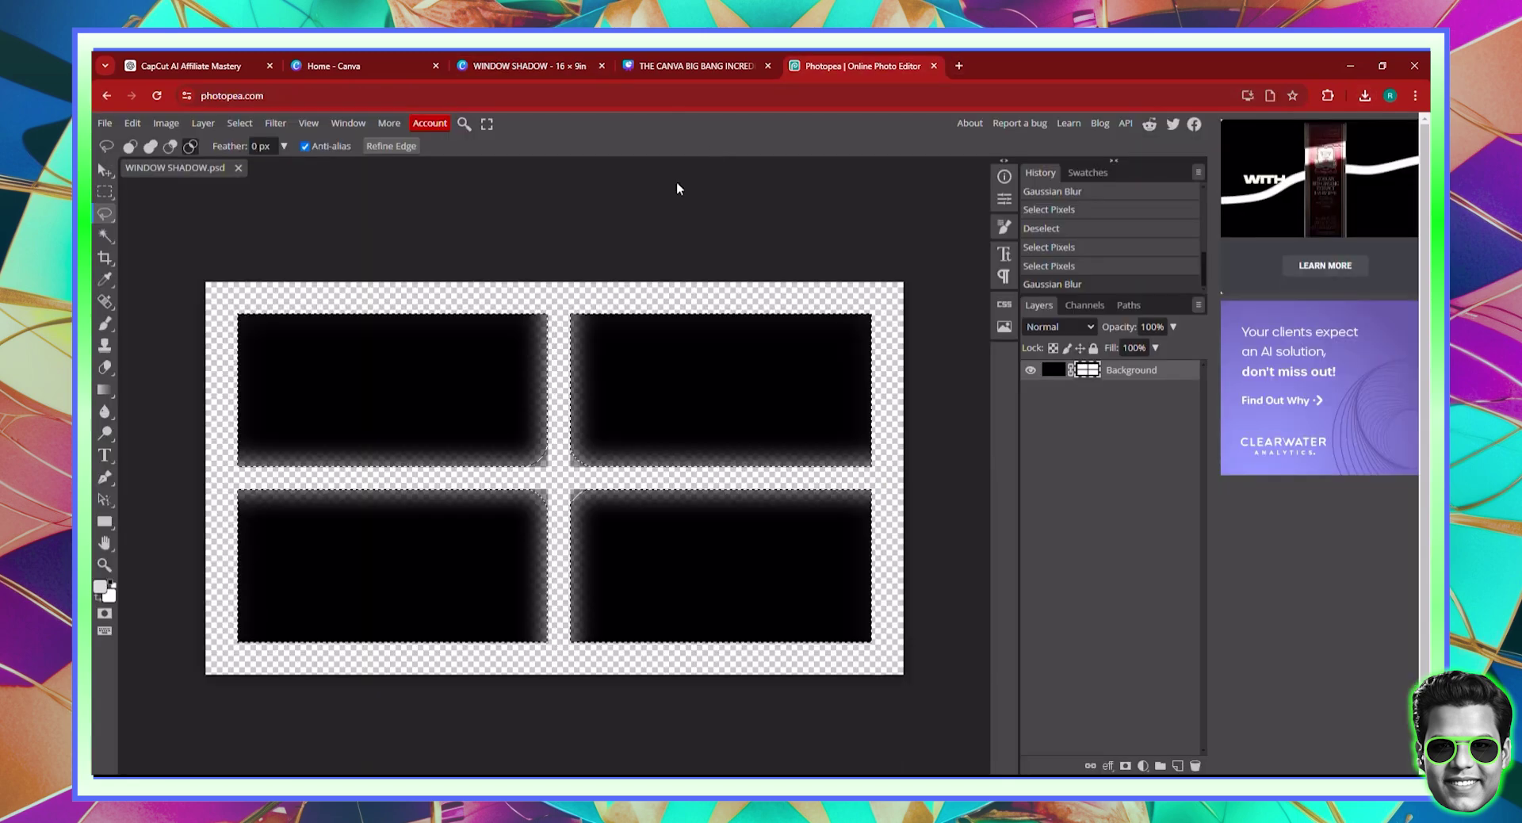
left_click(237, 167)
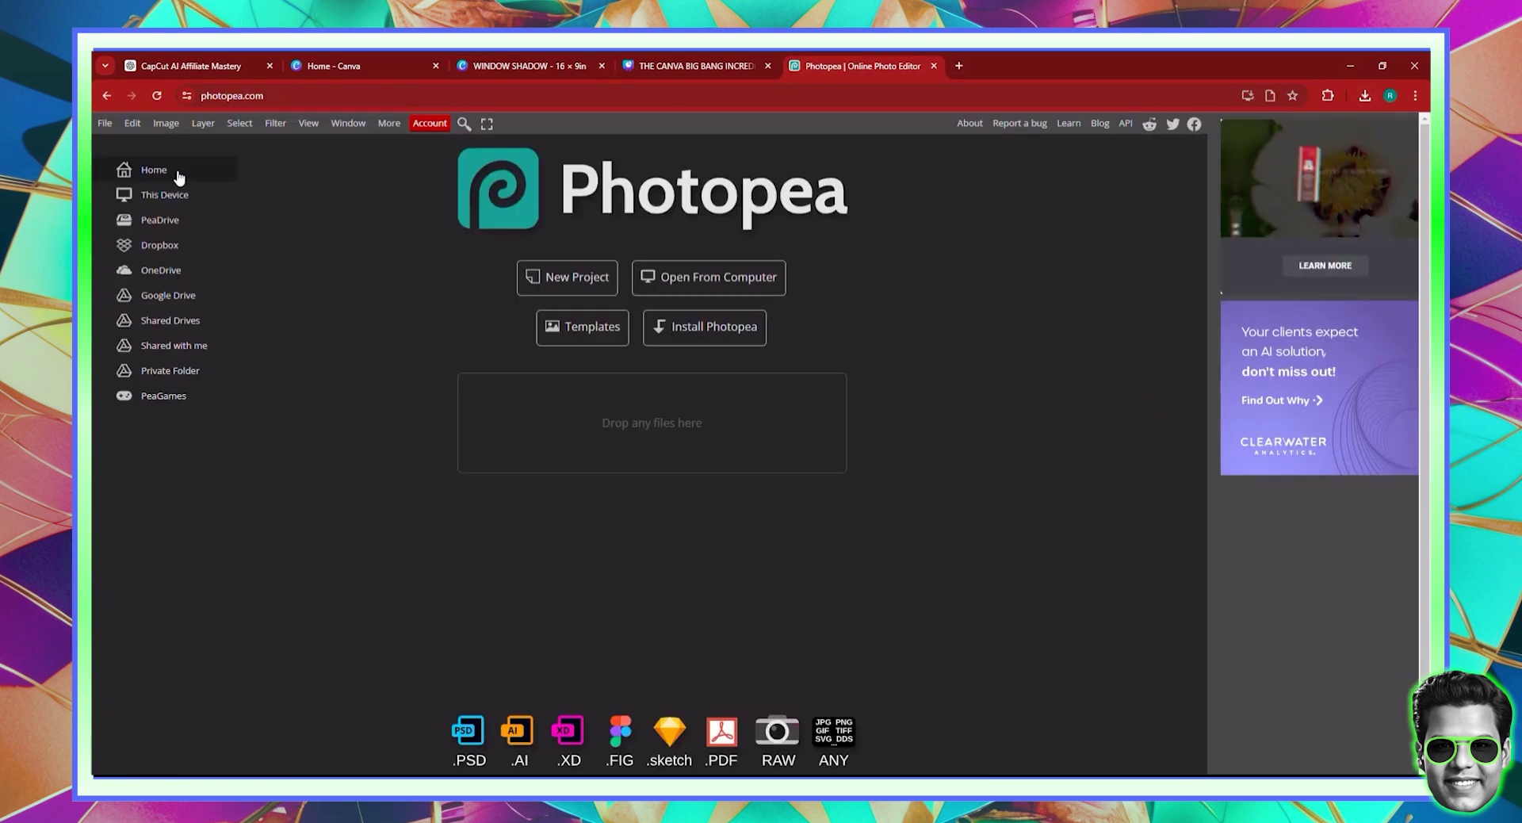
left_click(104, 123)
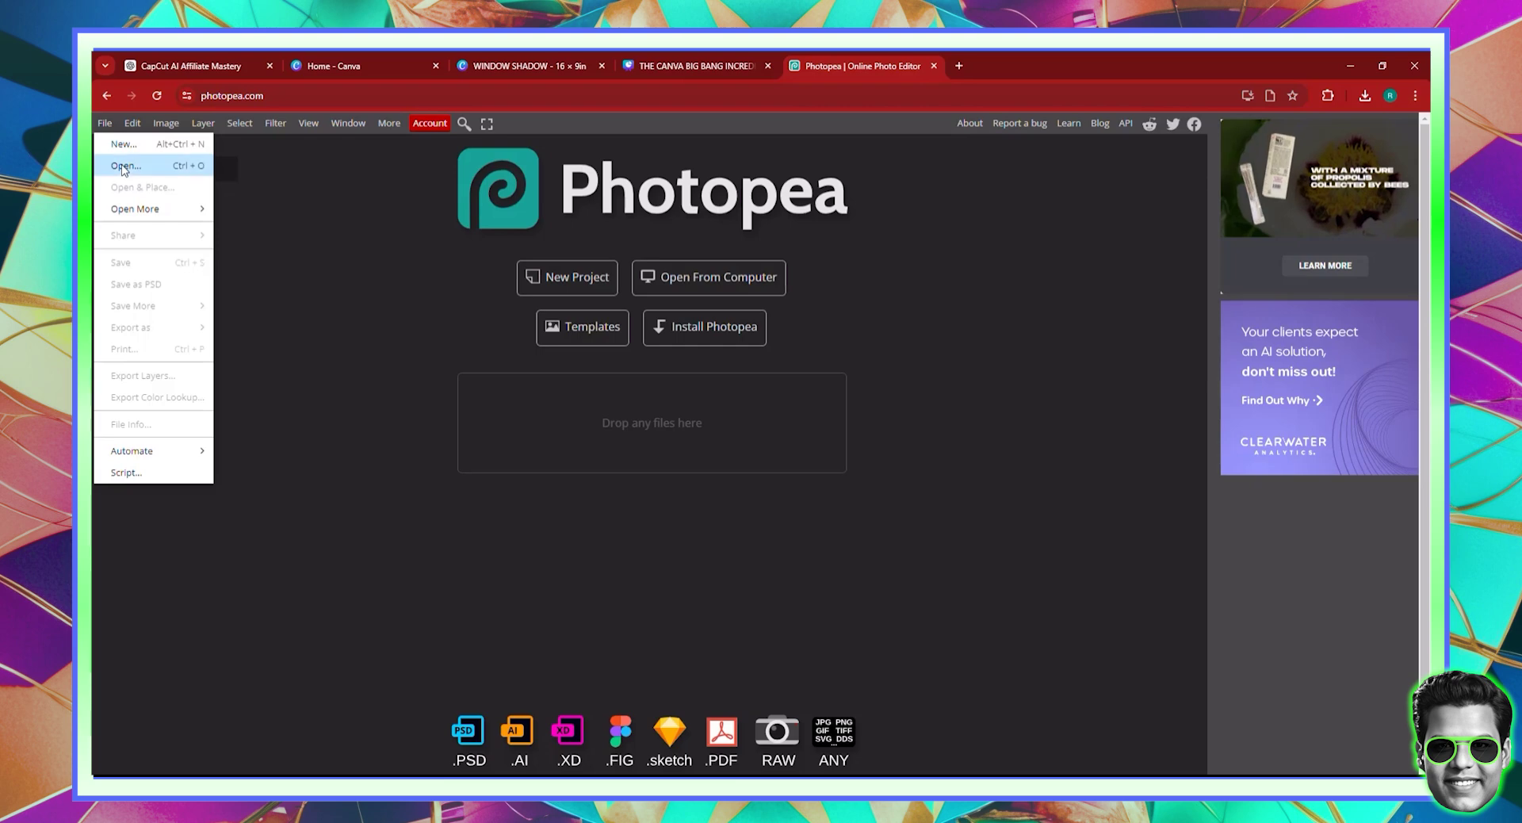
left_click(128, 165)
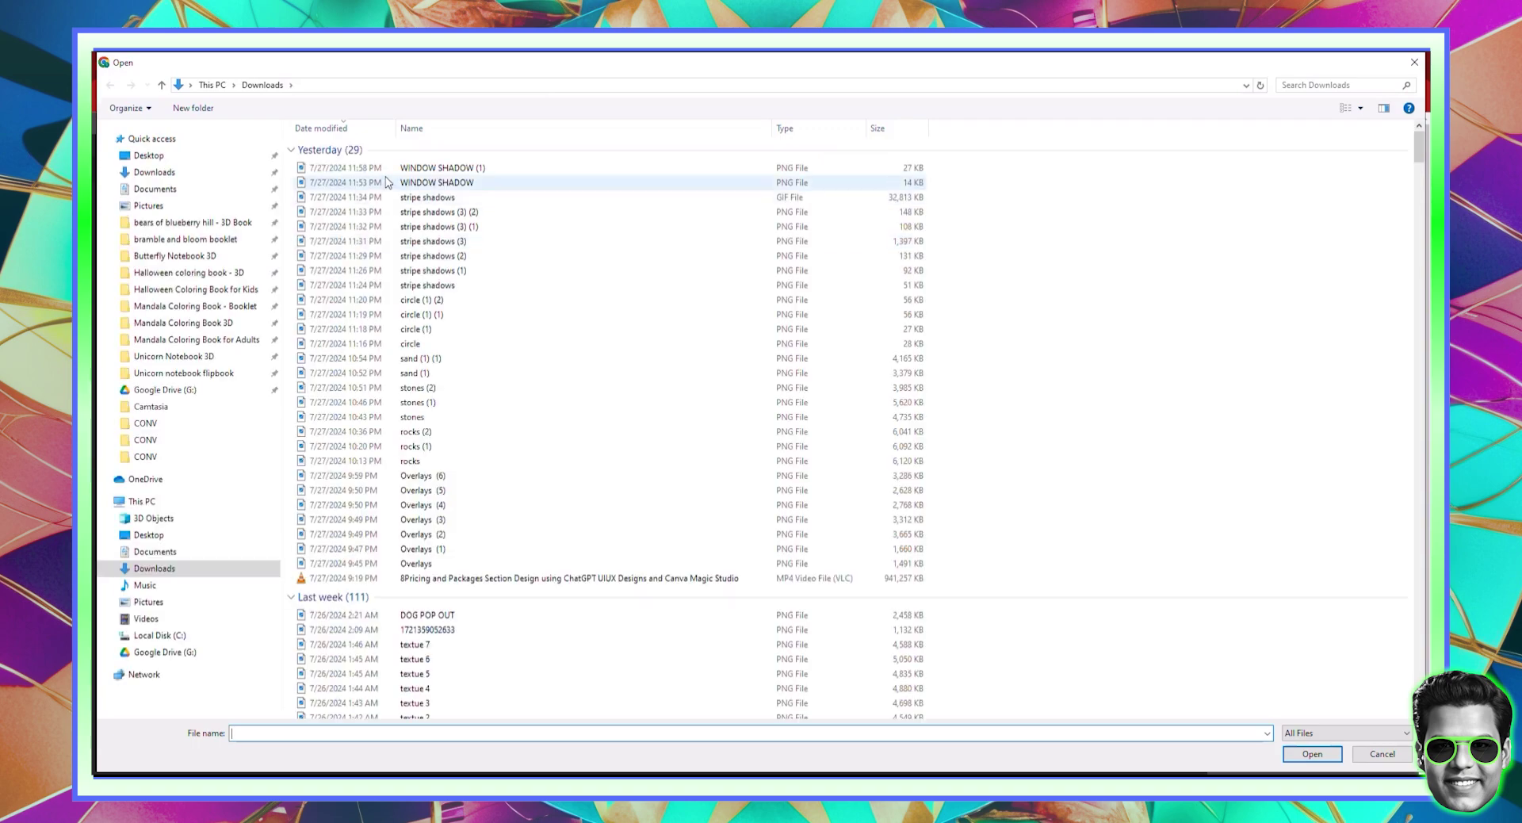
double_click(387, 182)
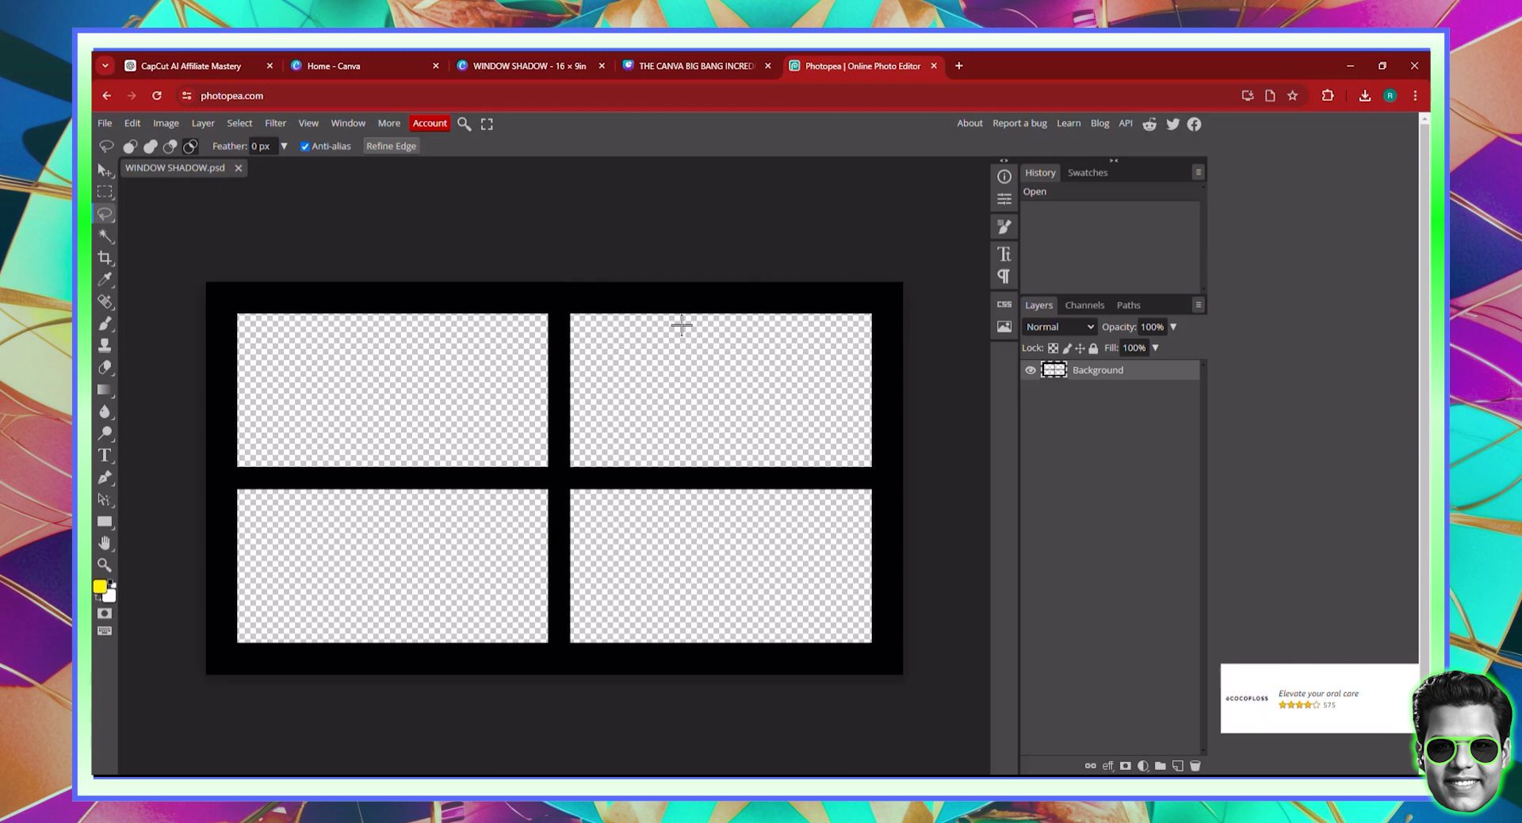
Add a layer mask to the window-frame layer from its own pixel selection
left_click(1055, 373, "ctrl")
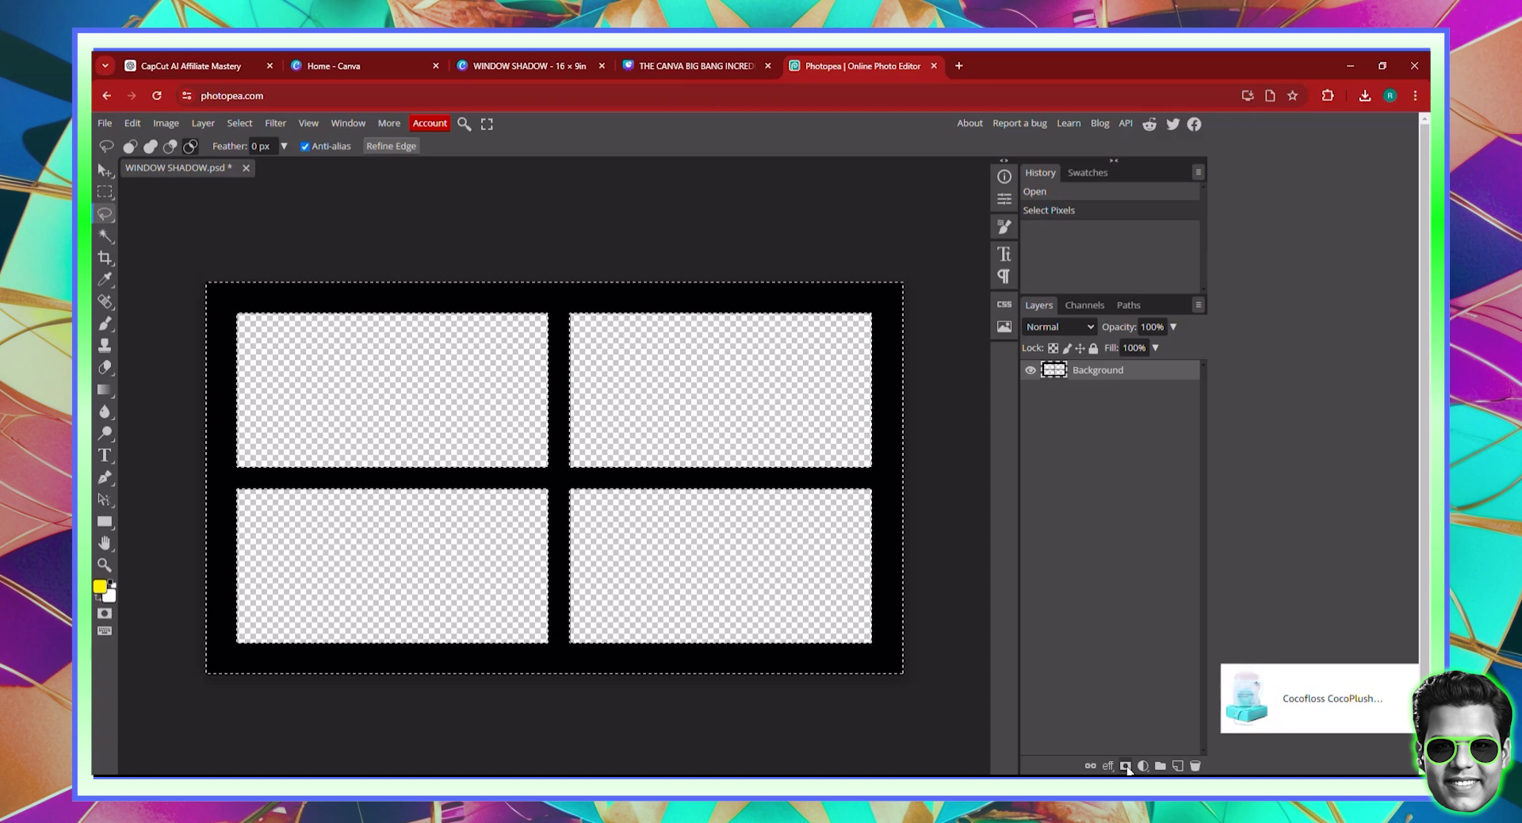
left_click(1126, 766)
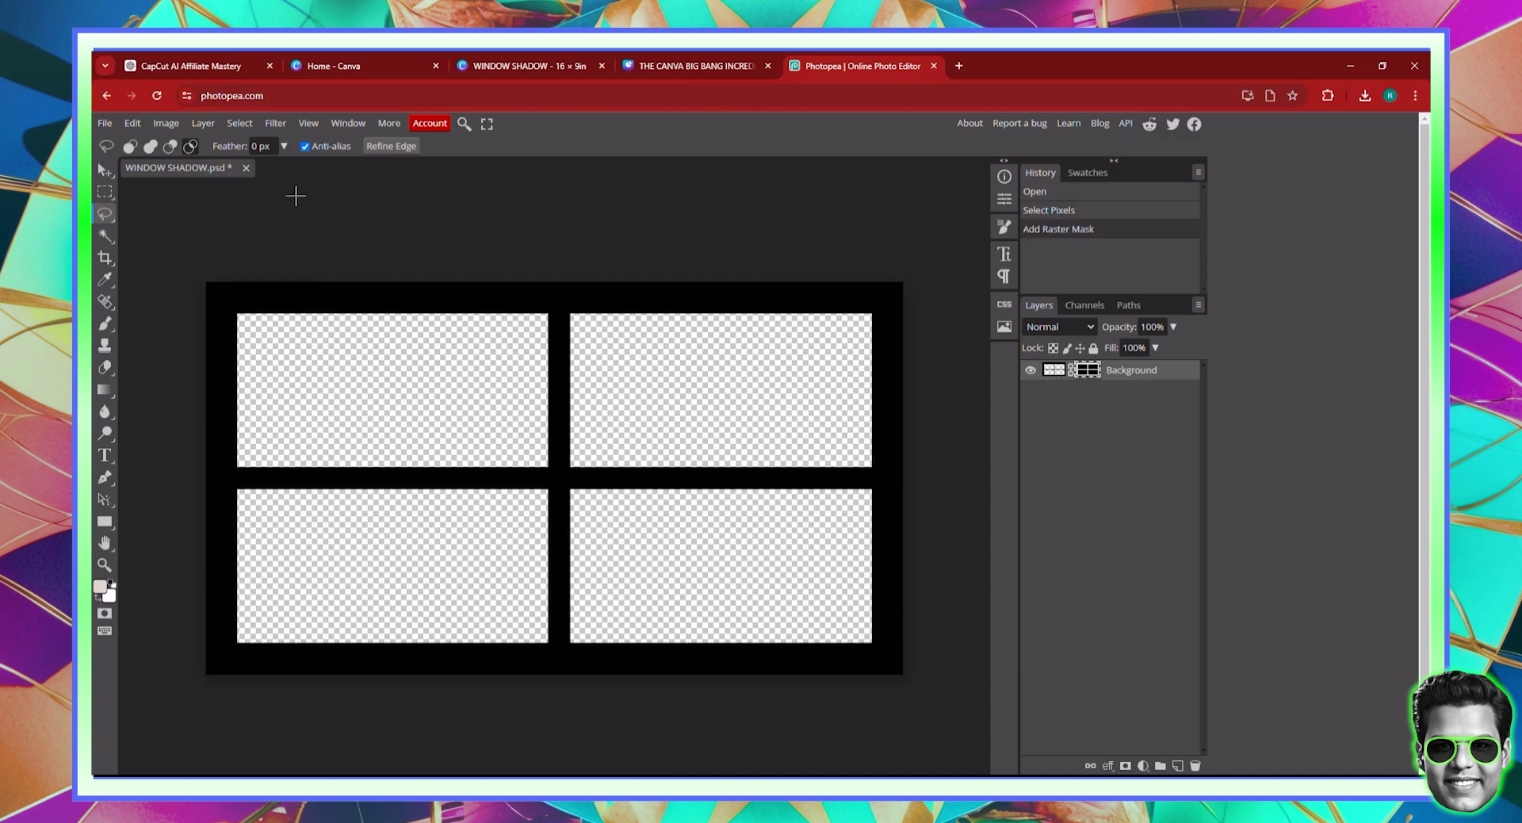
left_click(276, 124)
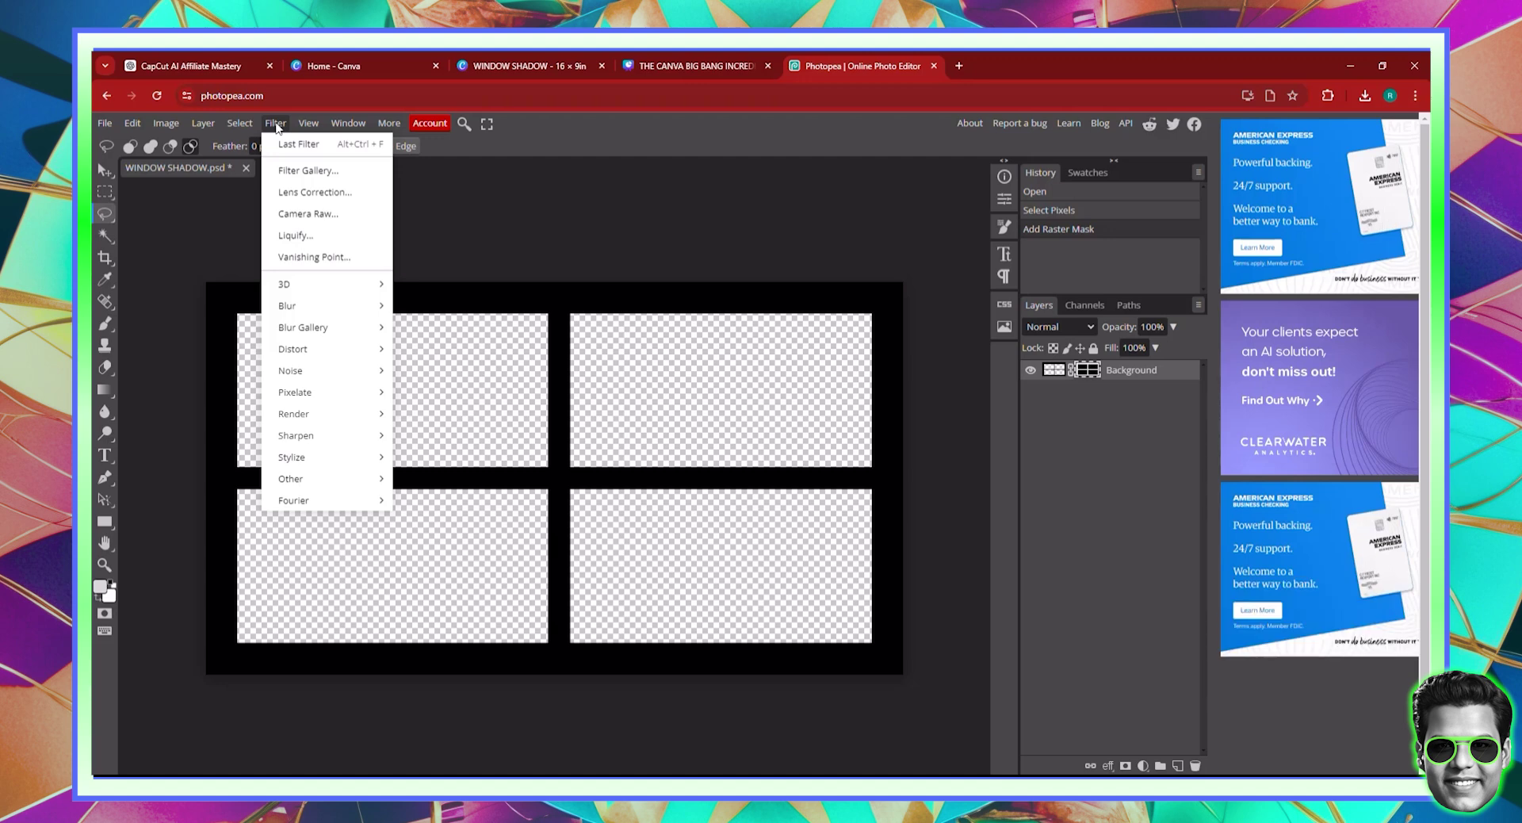
key("Right")
left_click(1059, 379)
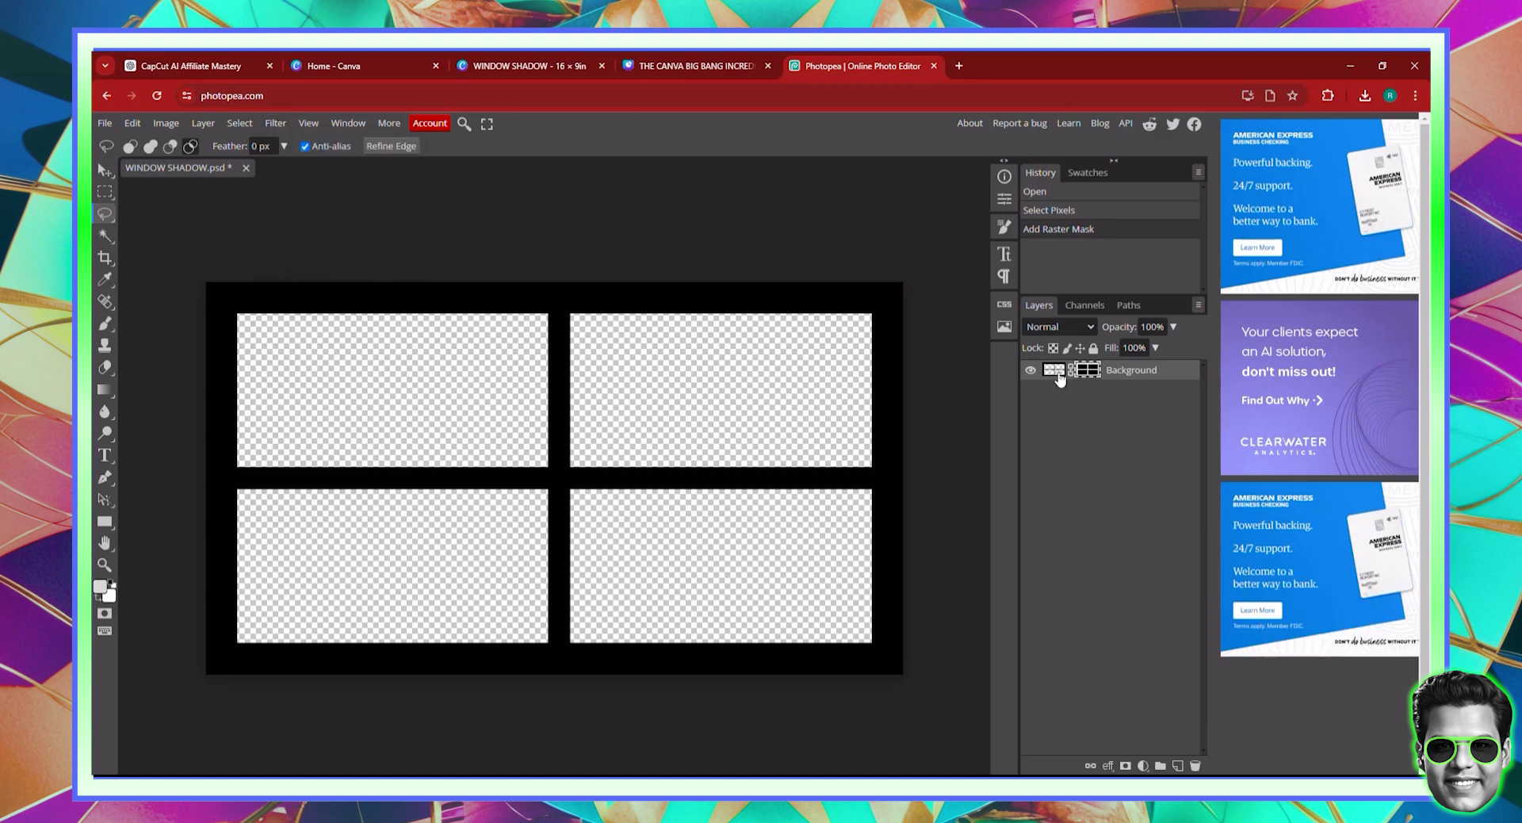
left_click(1059, 379)
Fill the layer solid black and reload the mask as a selection
left_click(134, 124)
left_click(160, 355)
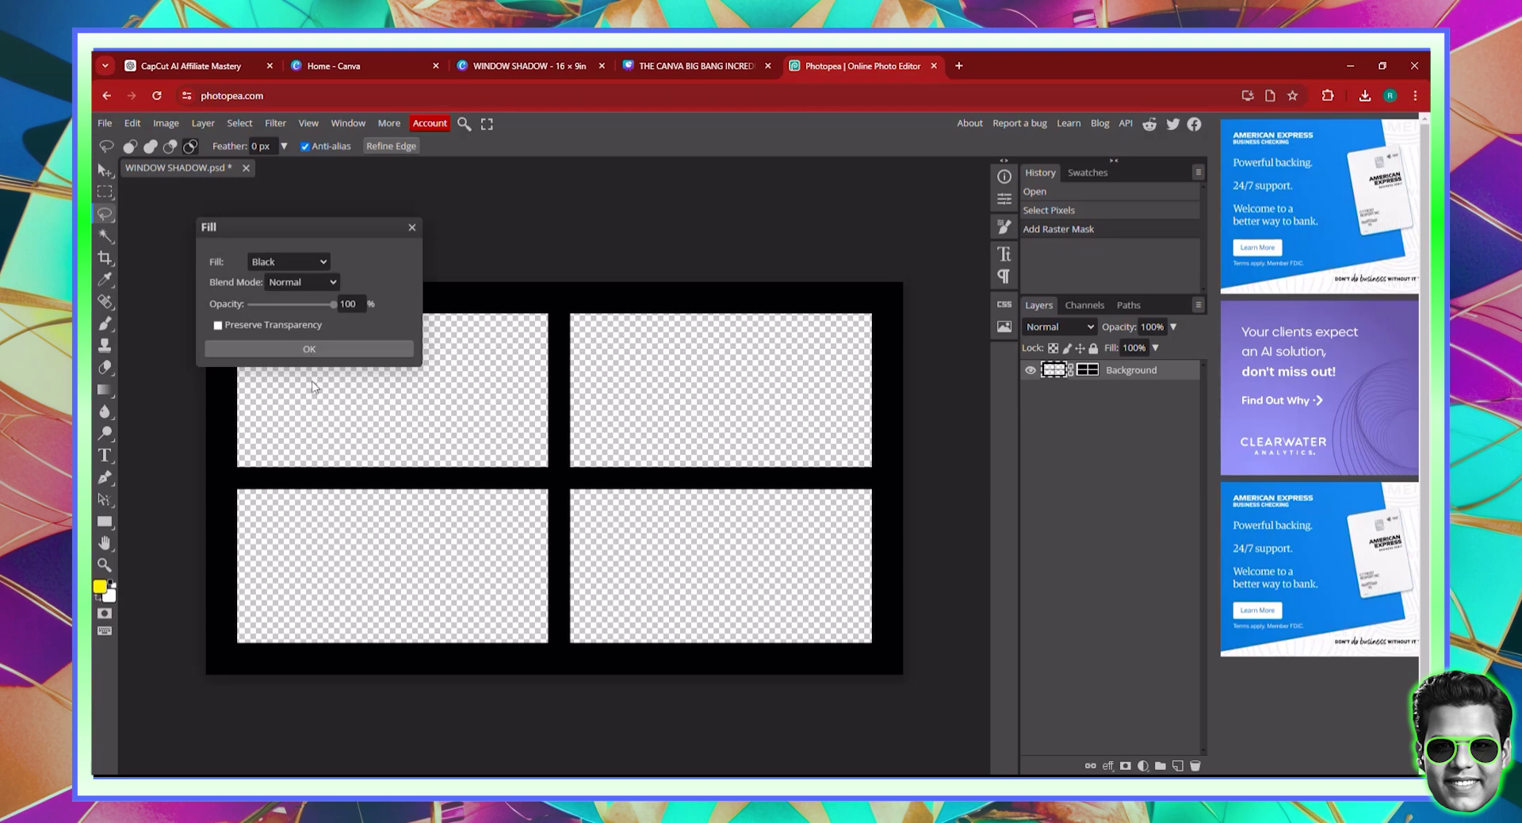
left_click(301, 353)
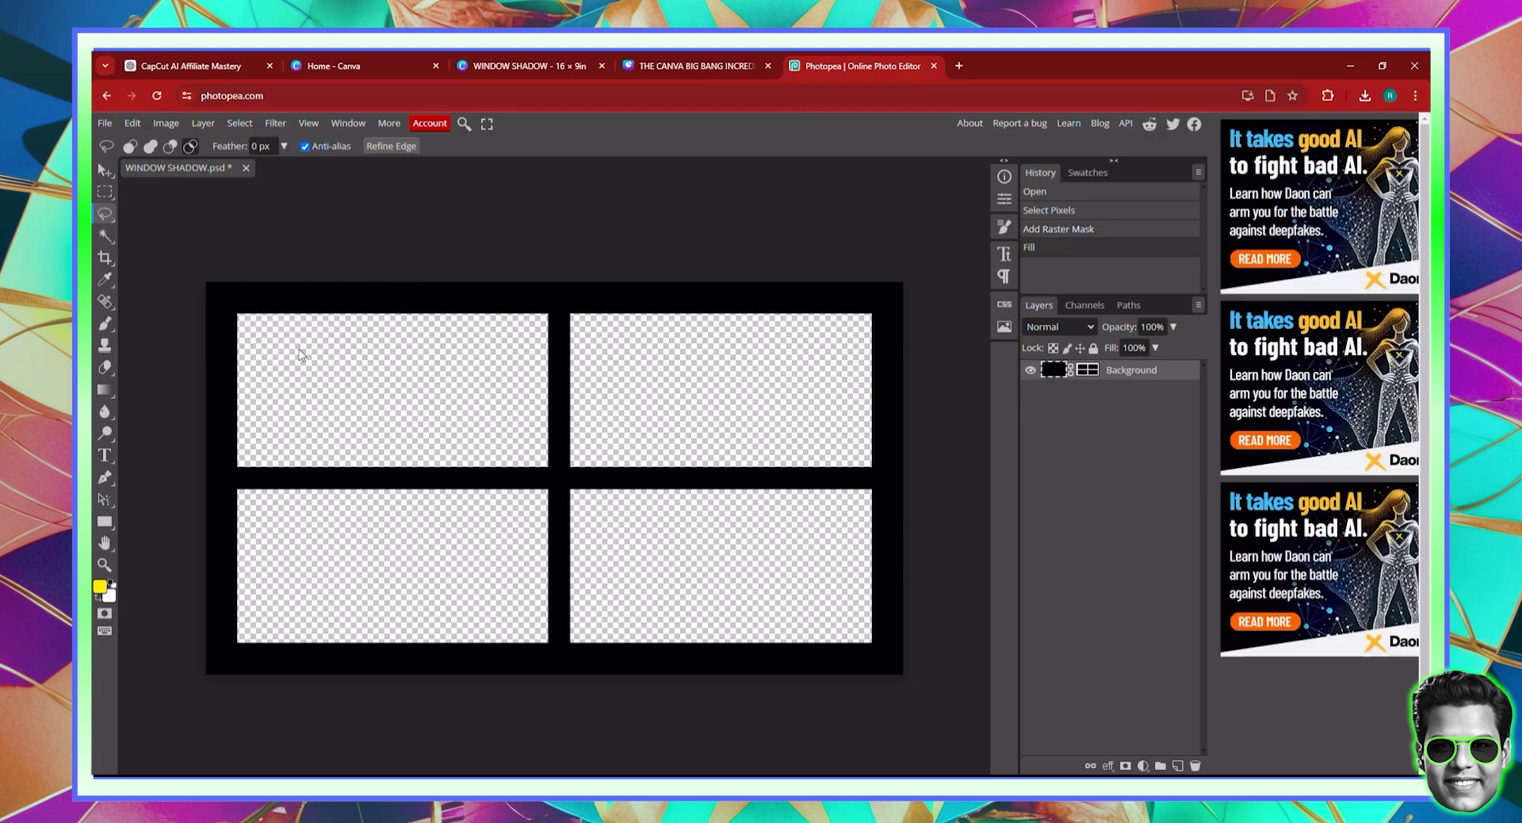
left_click(1091, 379, "ctrl")
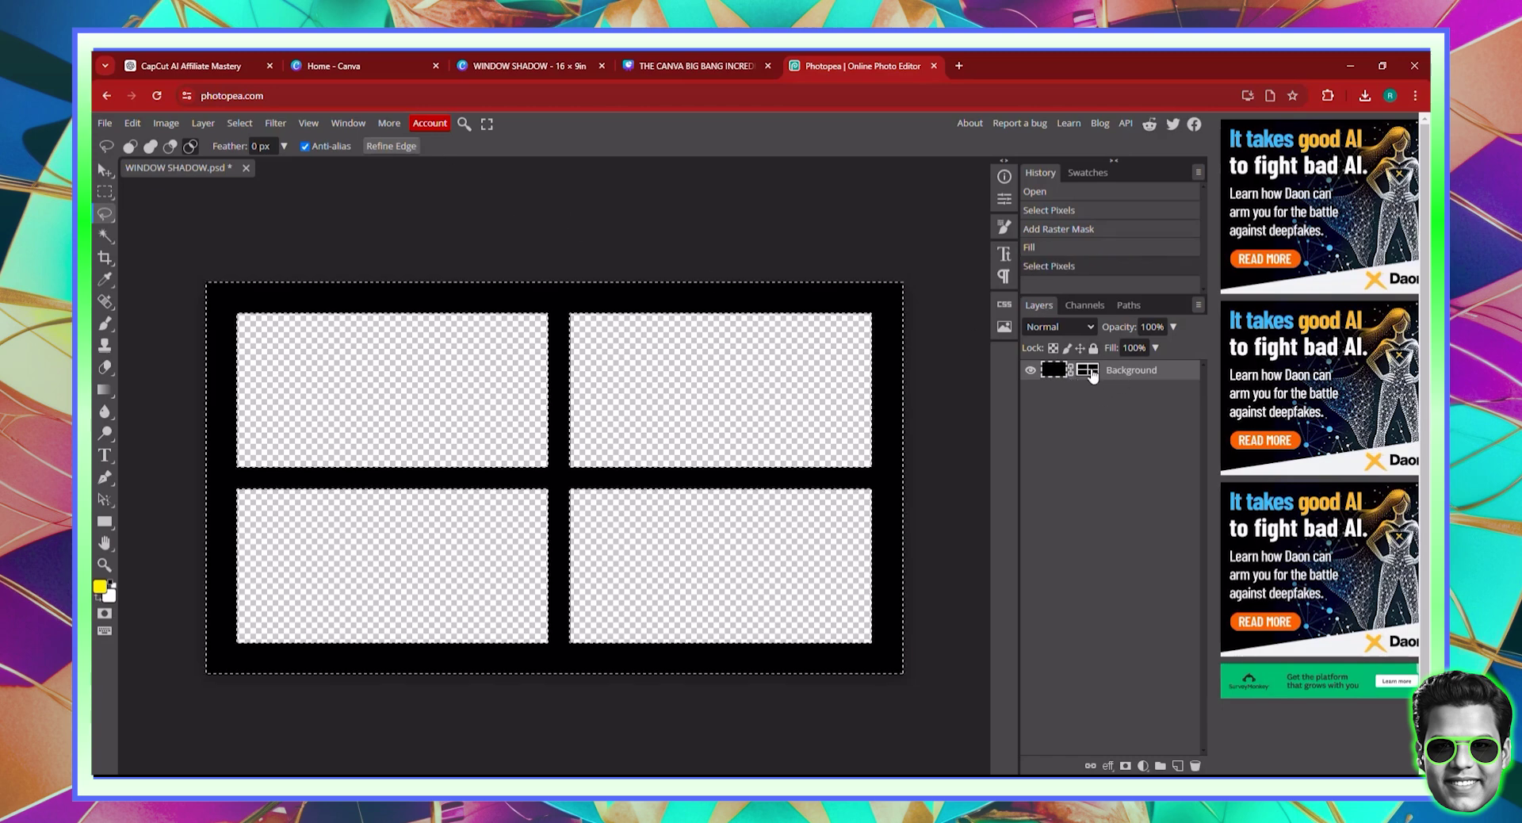
left_click(1088, 379, "ctrl")
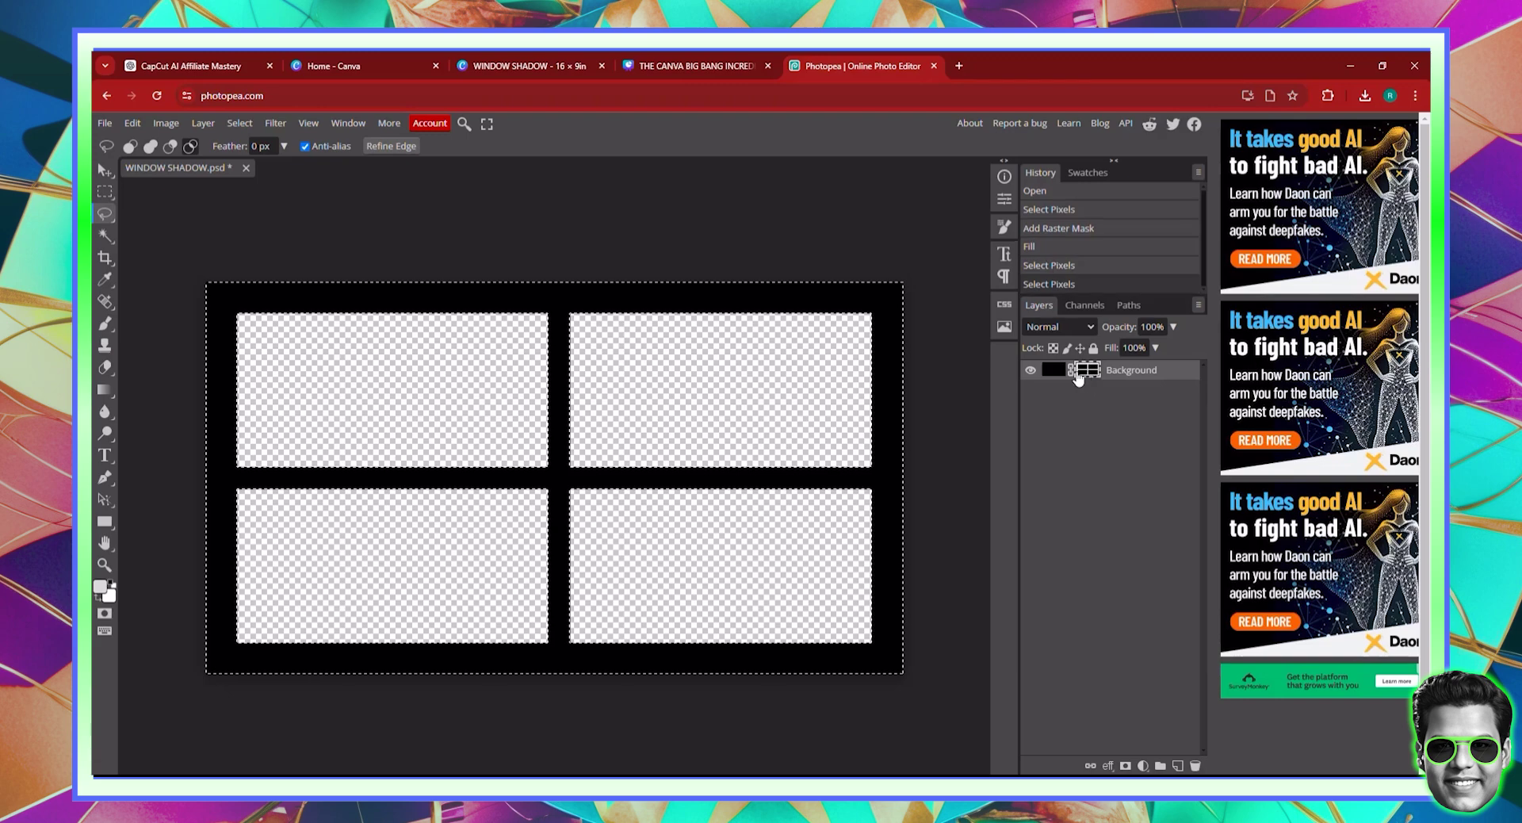
Apply a 33 px Gaussian Blur to the black window frame, then check mask and image views
left_click(275, 125)
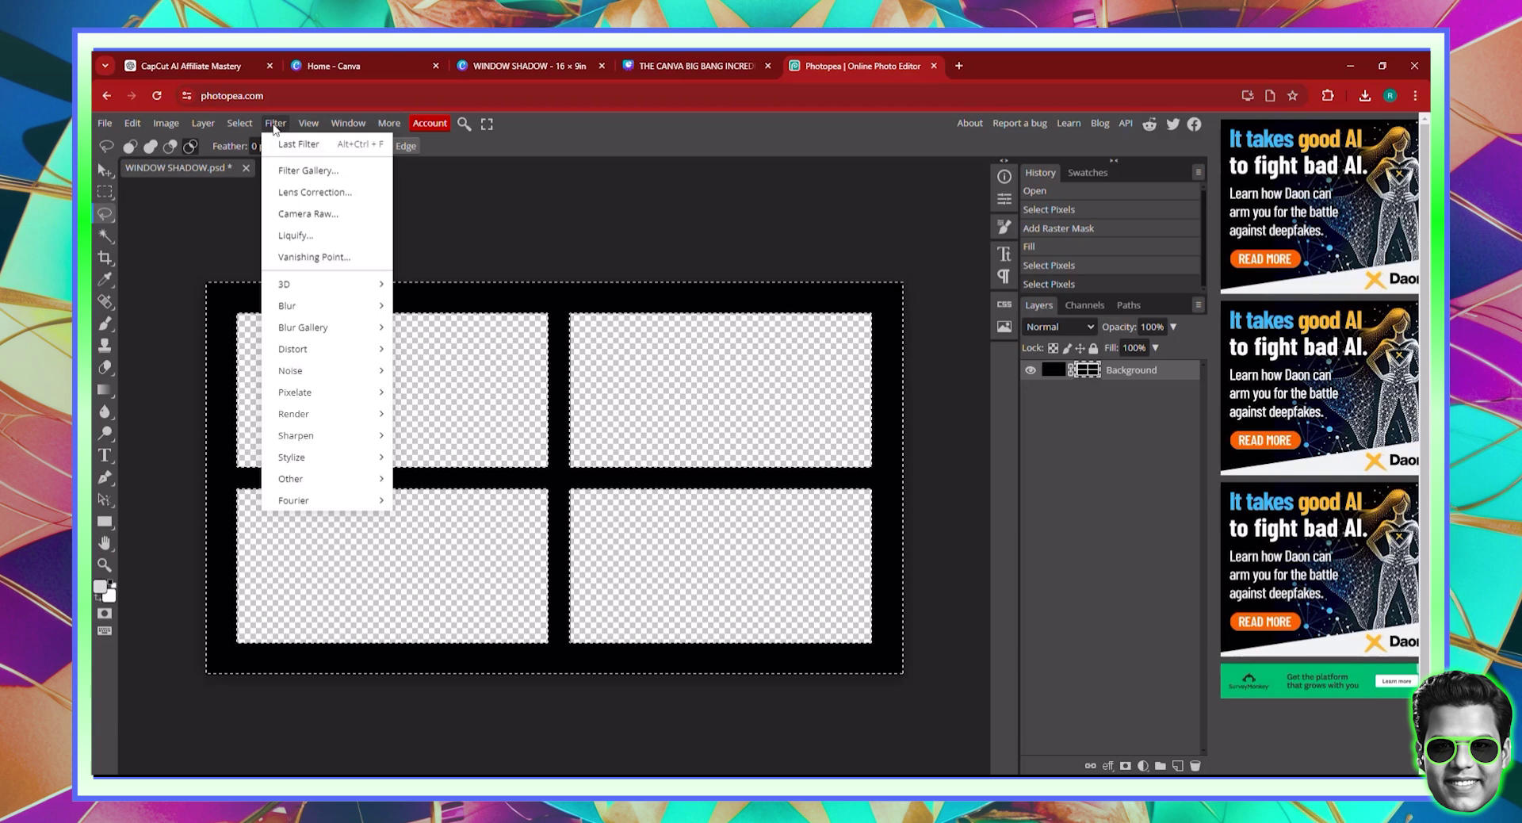
mouse_move(310, 306)
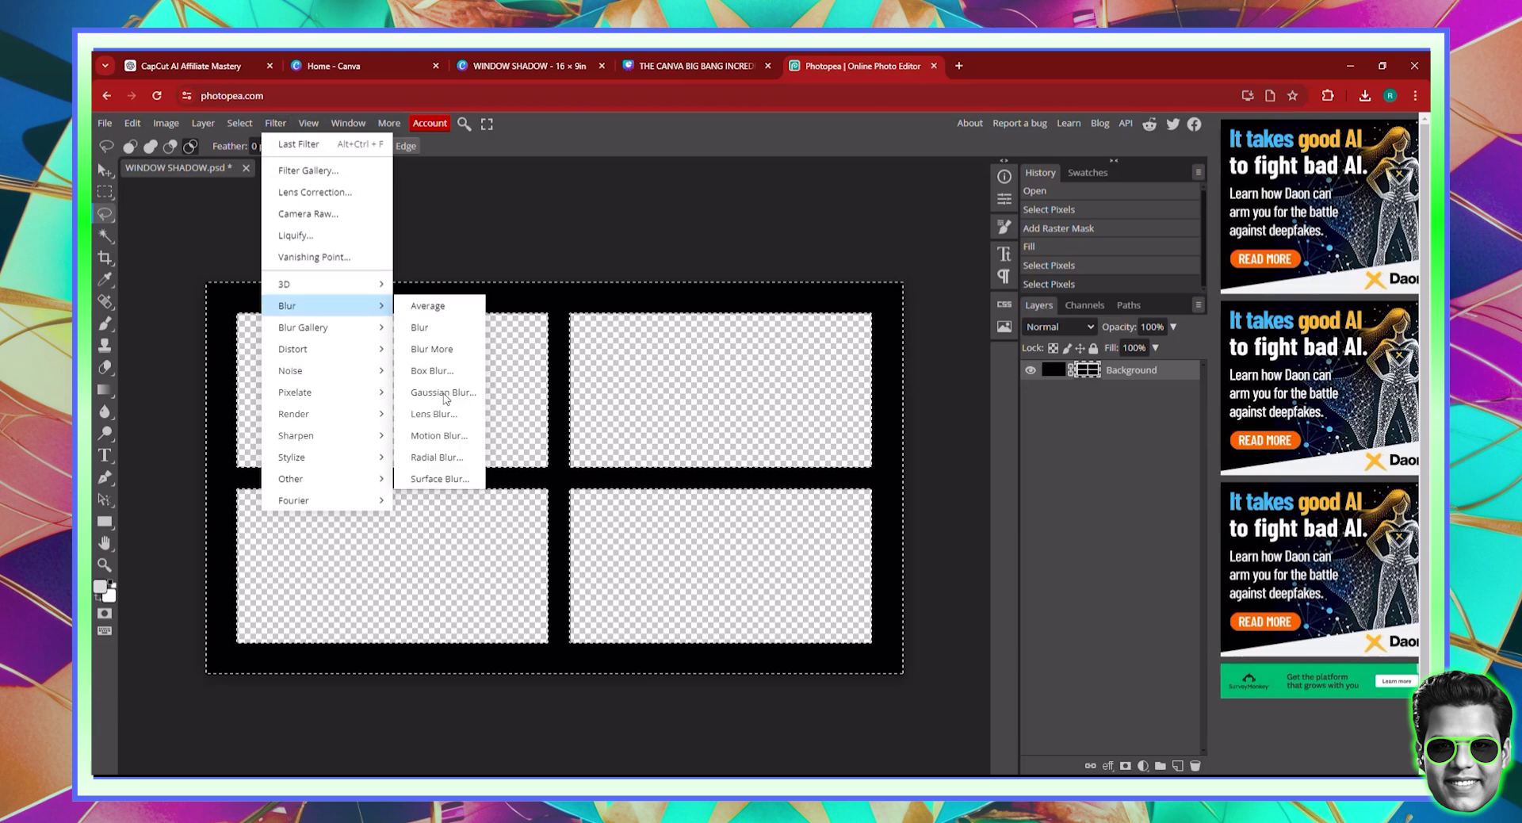
left_click(443, 392)
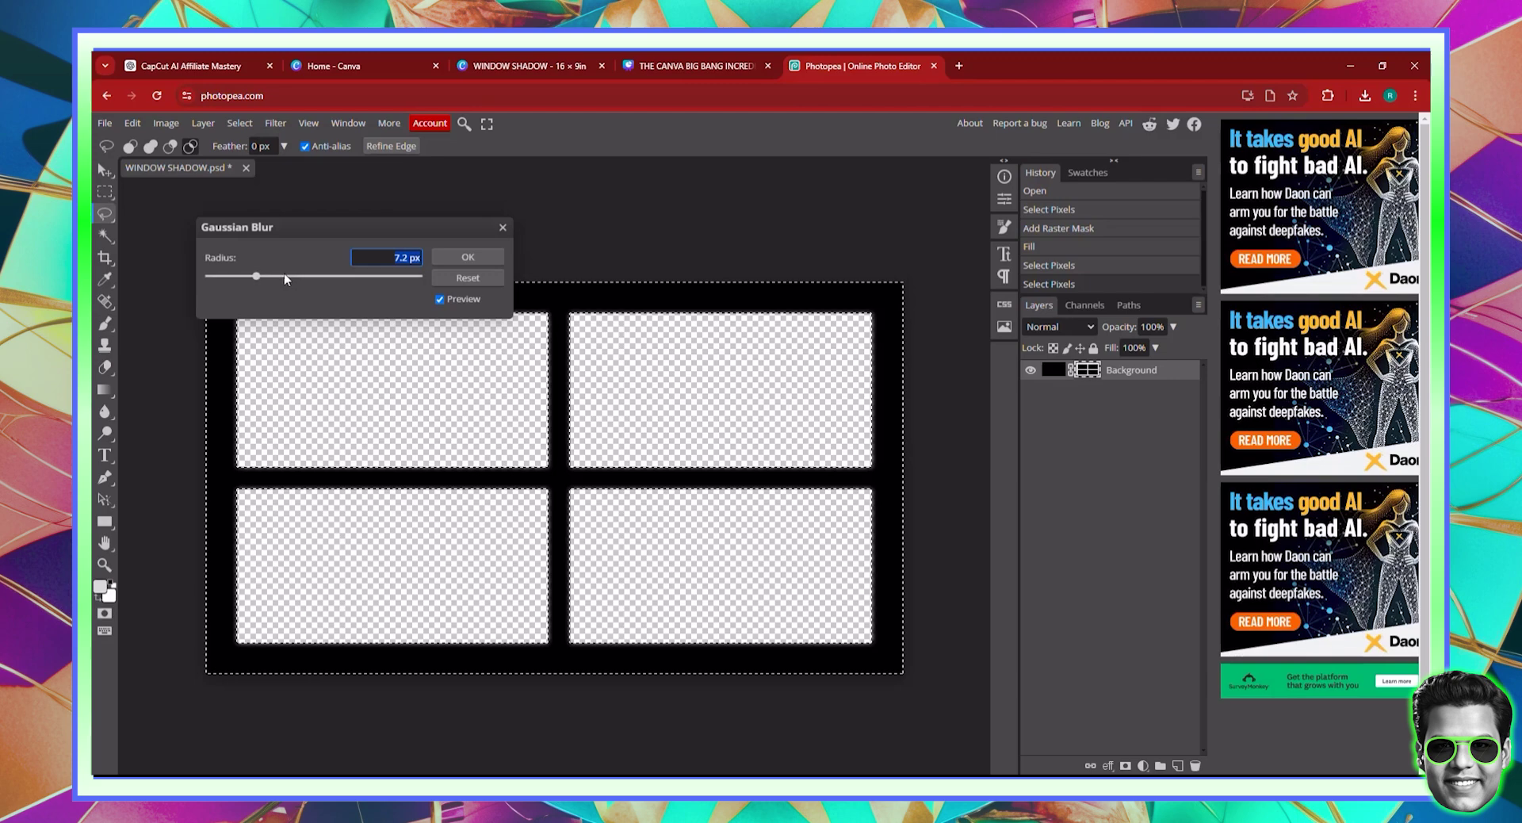
left_click_drag(281, 278, 293, 276)
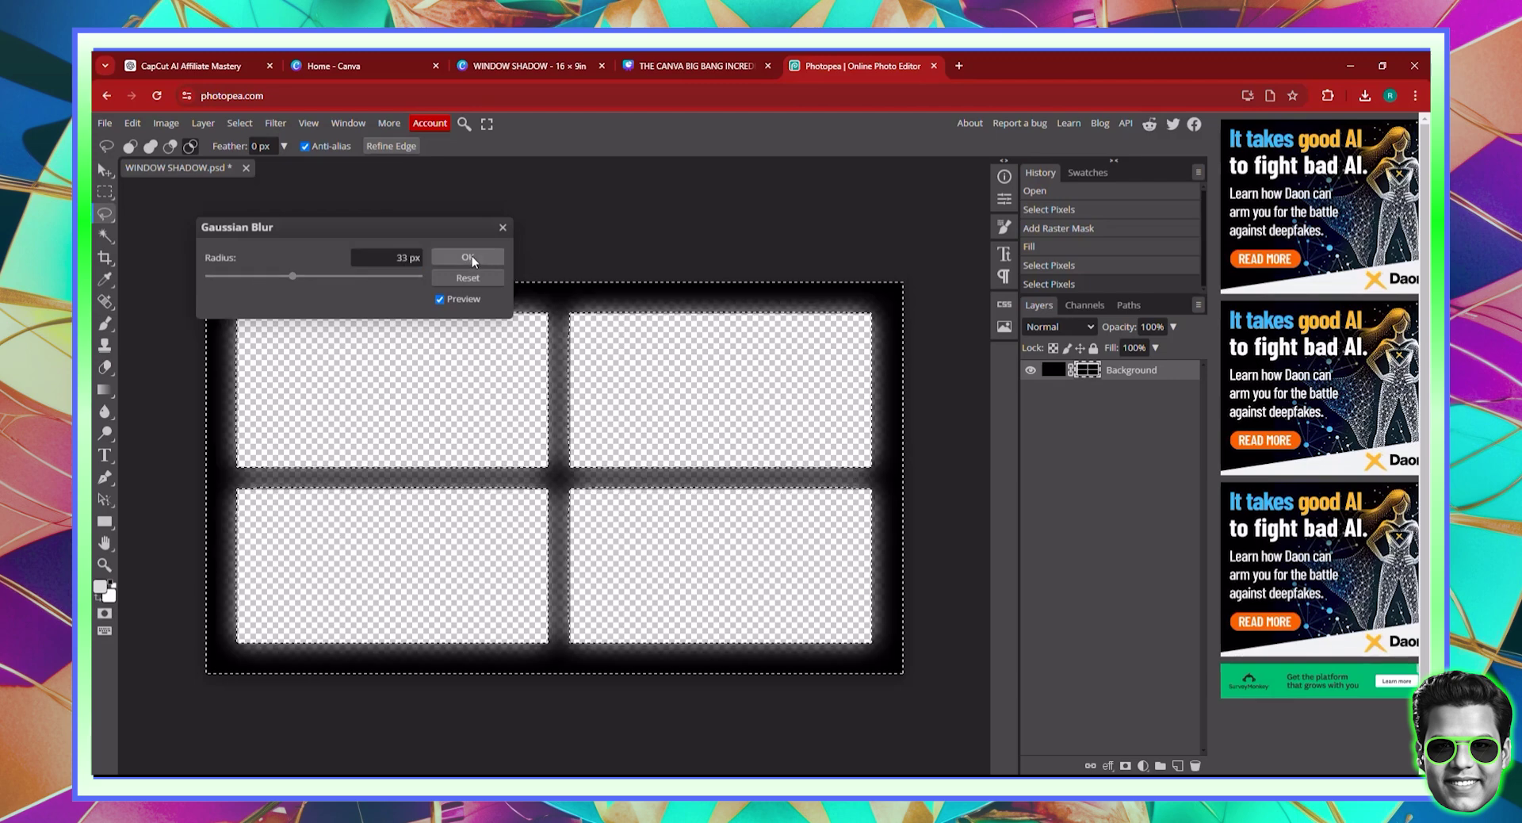
left_click(470, 257)
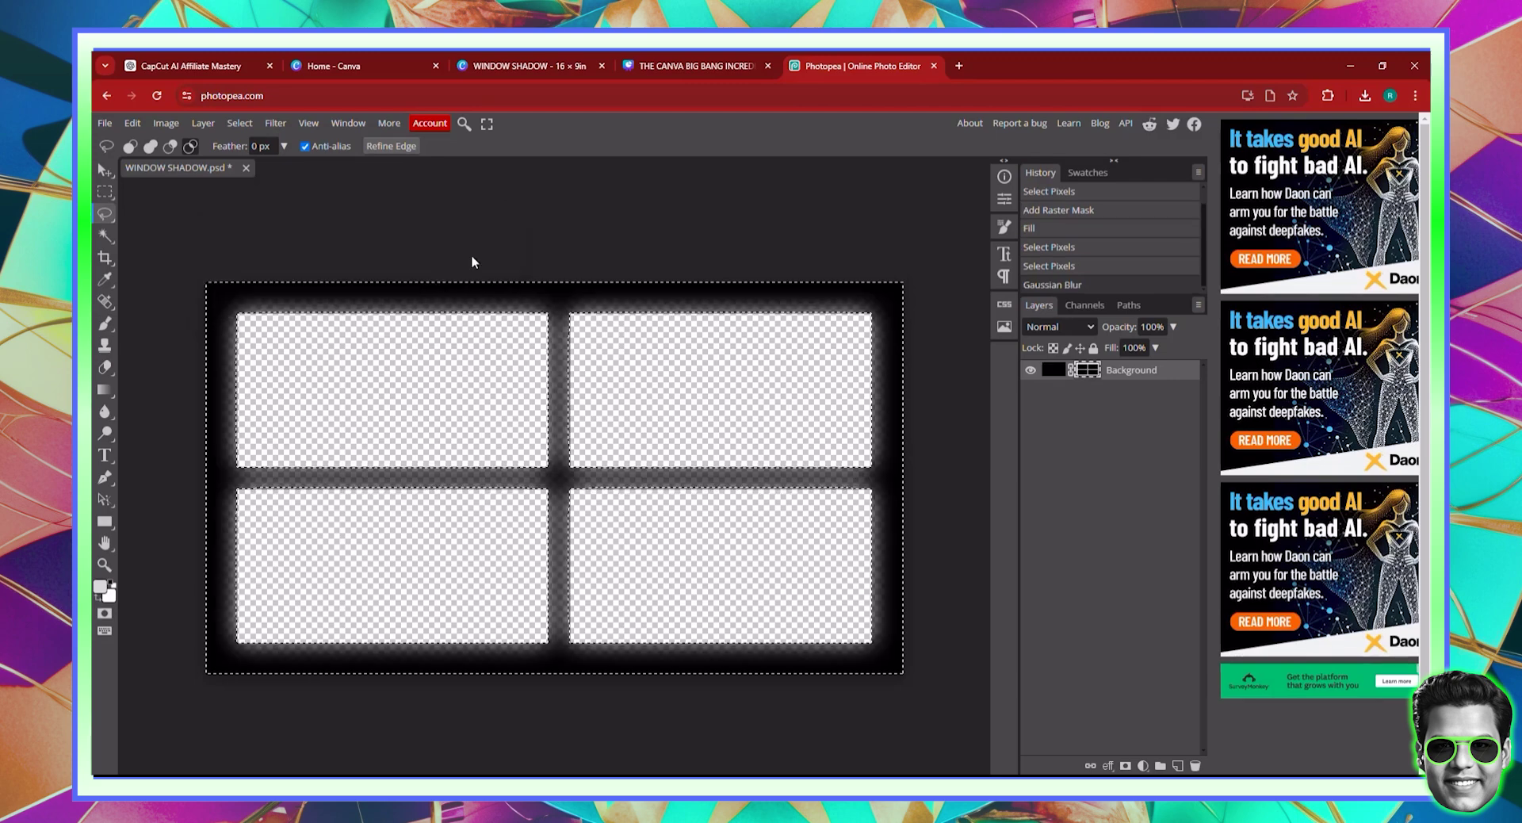
left_click(1053, 372)
left_click(1088, 370, "alt")
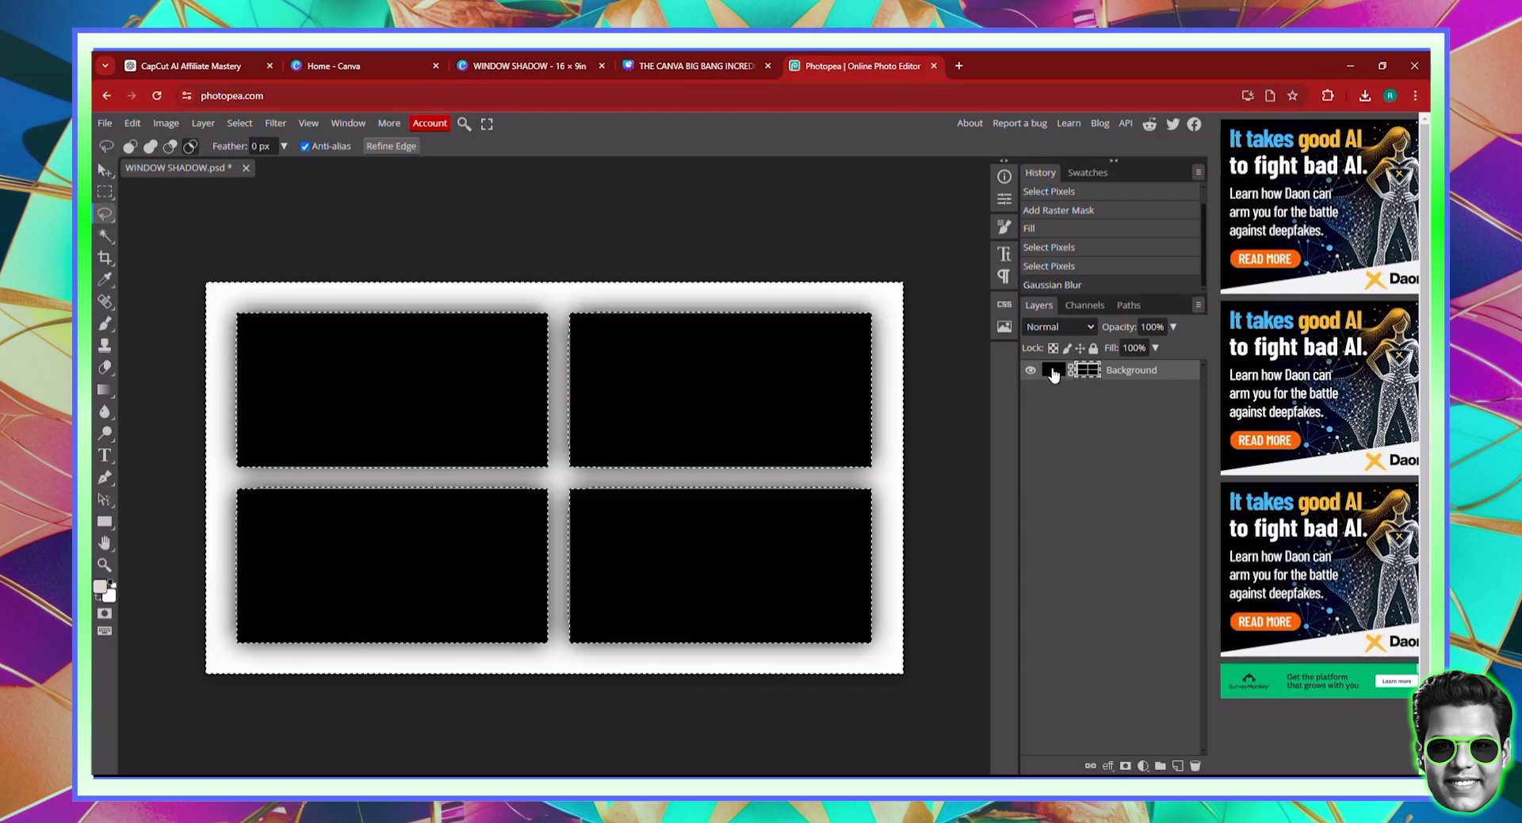
left_click(1059, 375)
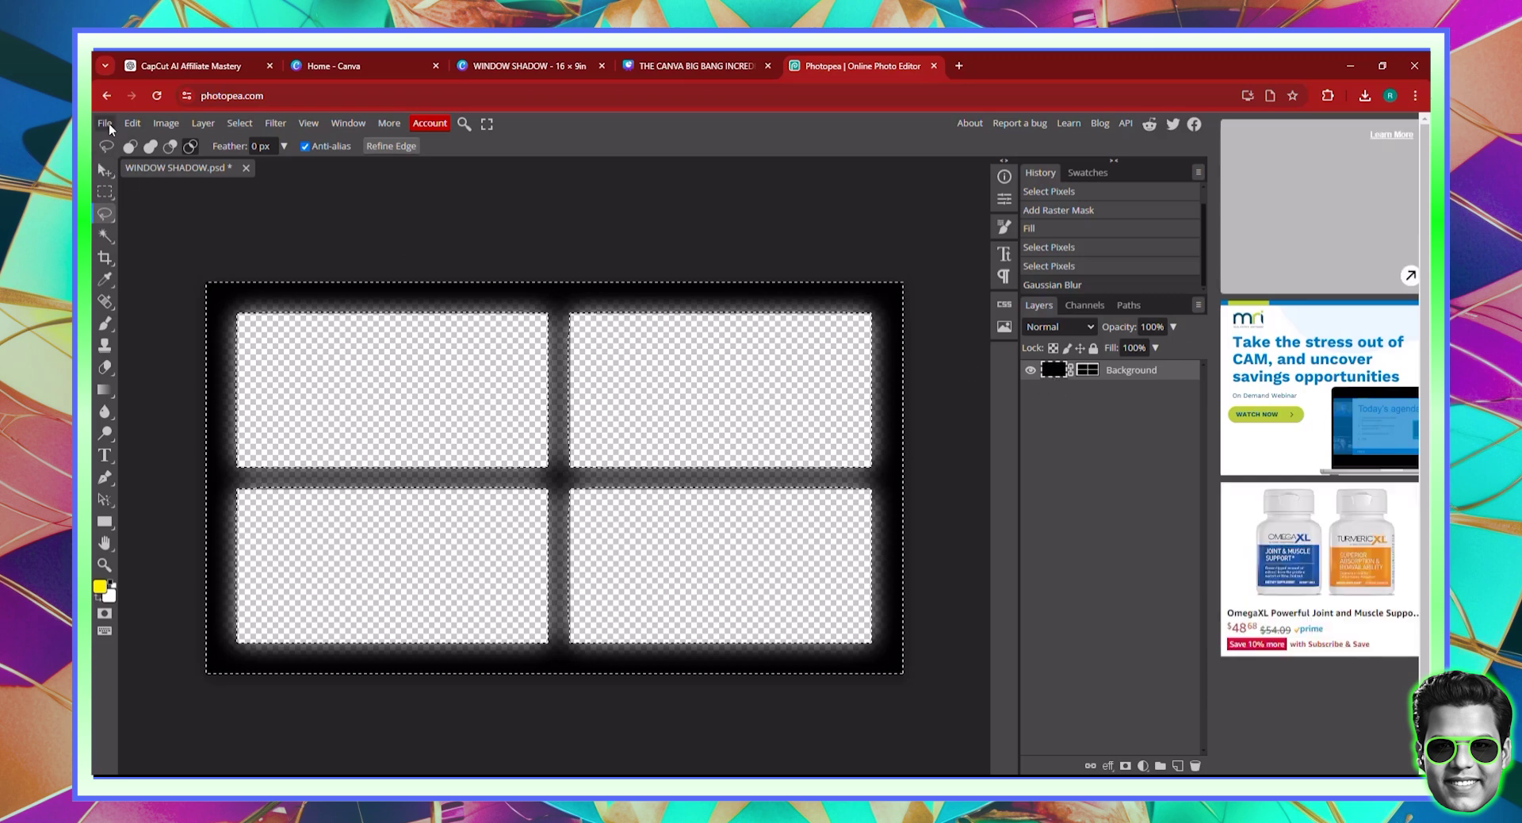
Export the feathered window-frame shadow as a 2000 × 1125 PNG
left_click(110, 129)
mouse_move(139, 327)
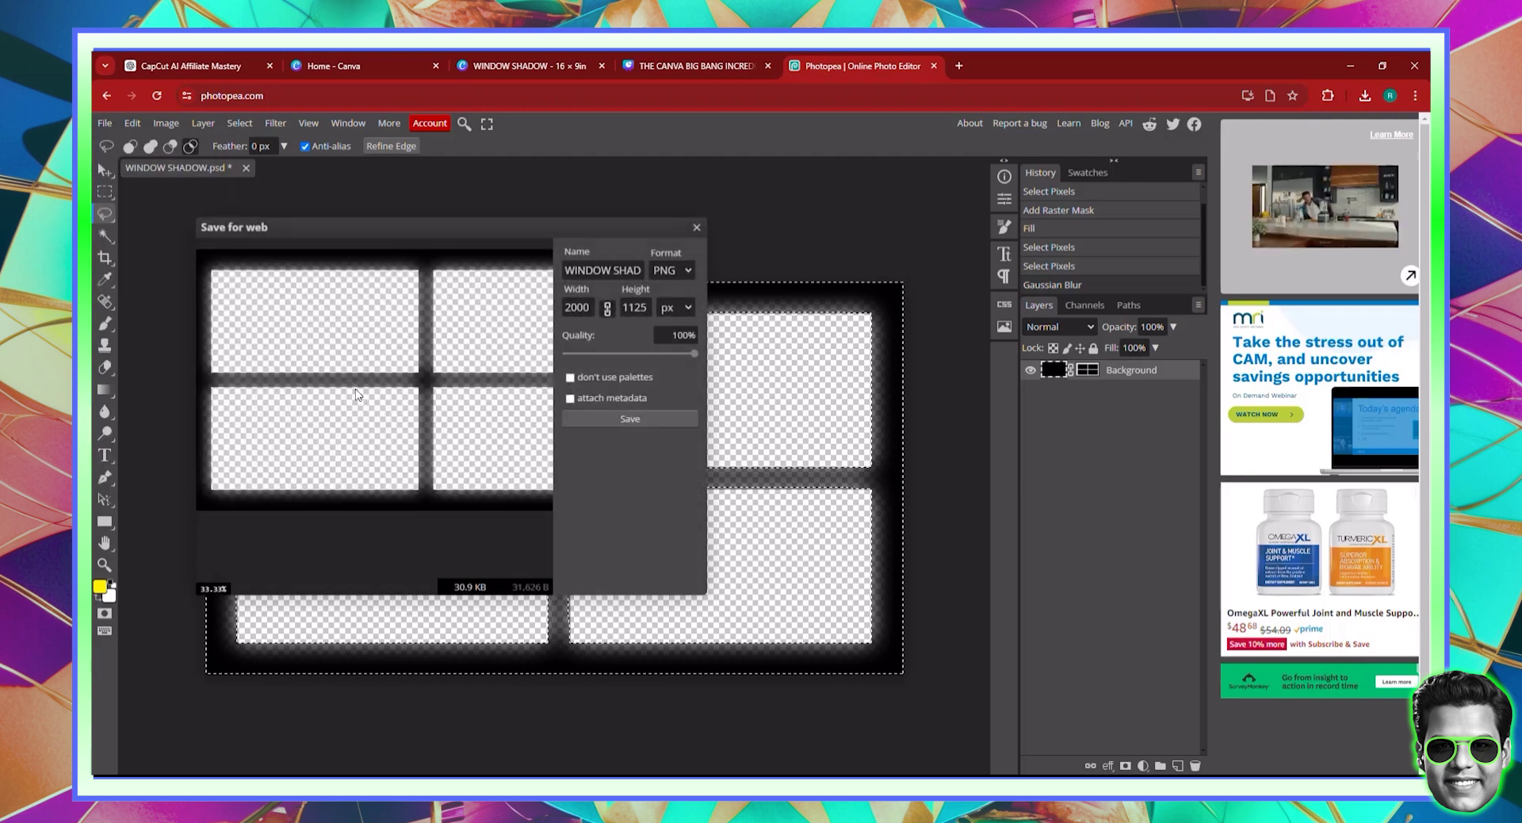
left_click(645, 422)
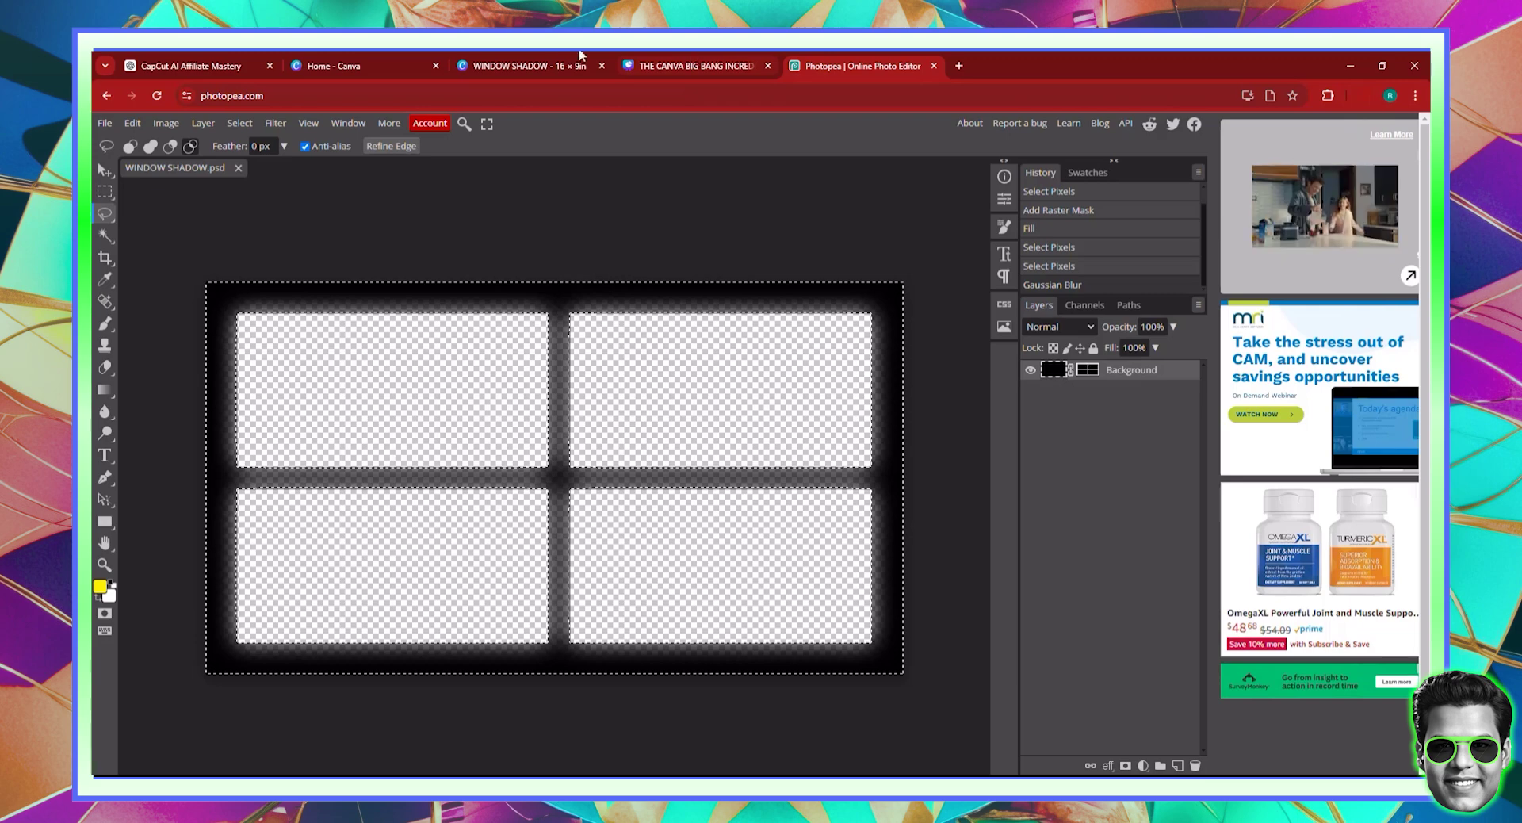
Drop WINDOW SHADOW (2).png from recent downloads onto the woman's photo on page 3
left_click(547, 66)
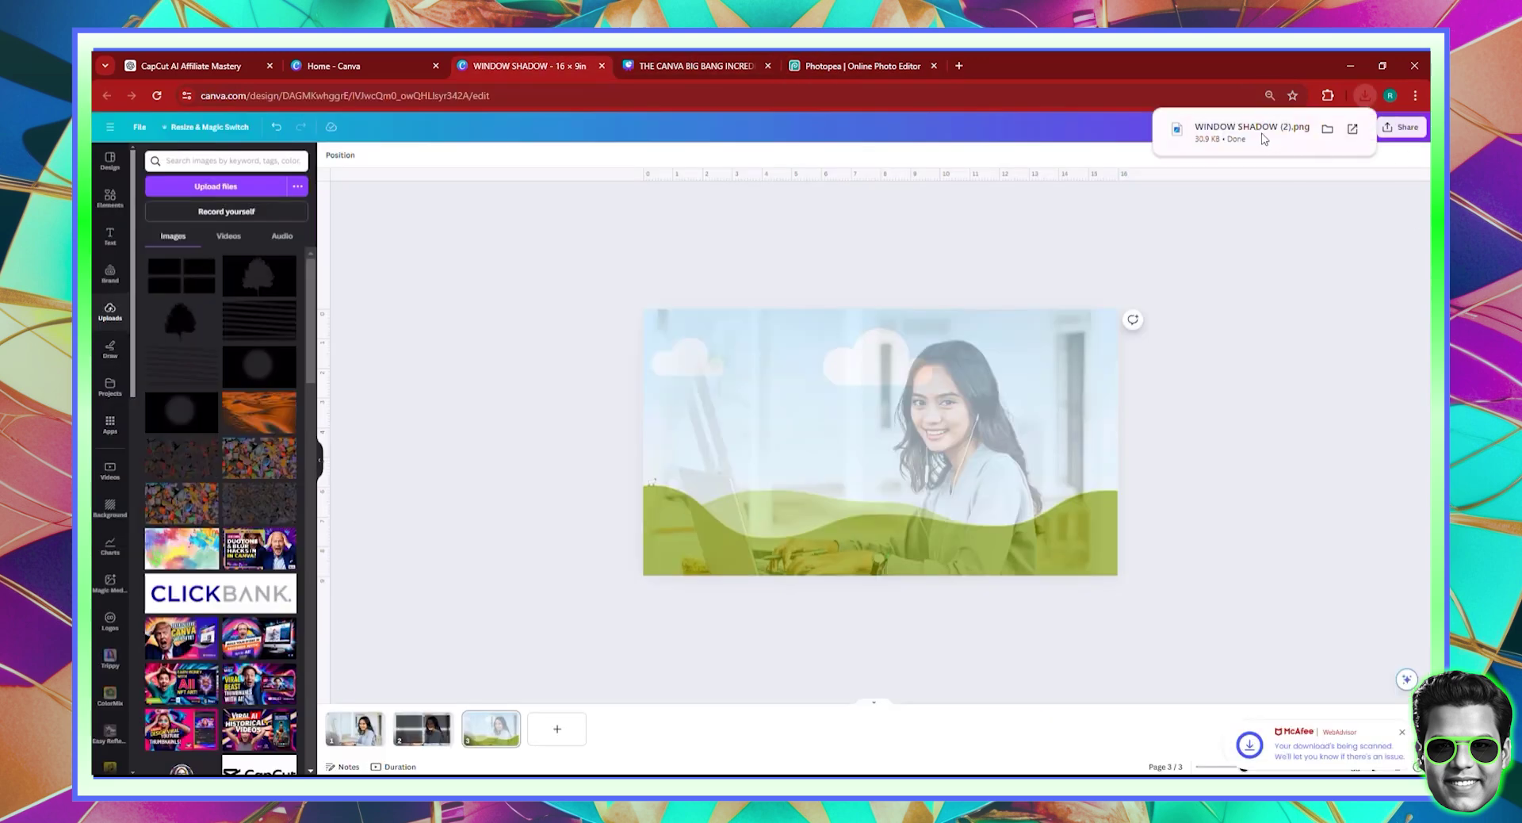
left_click_drag(1252, 131, 1394, 106)
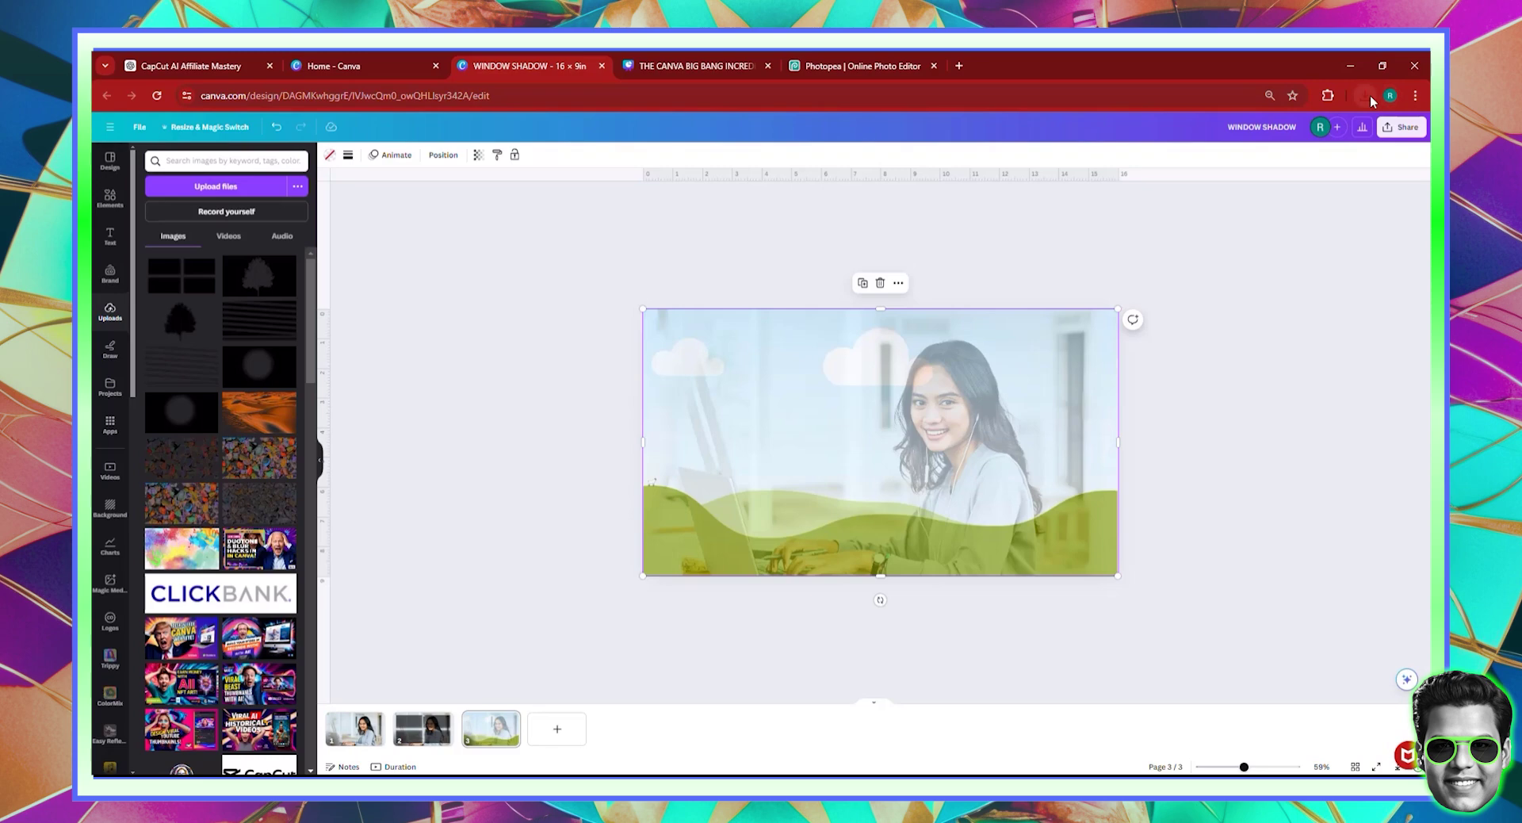
left_click(1364, 95)
left_click_drag(1246, 158, 977, 446)
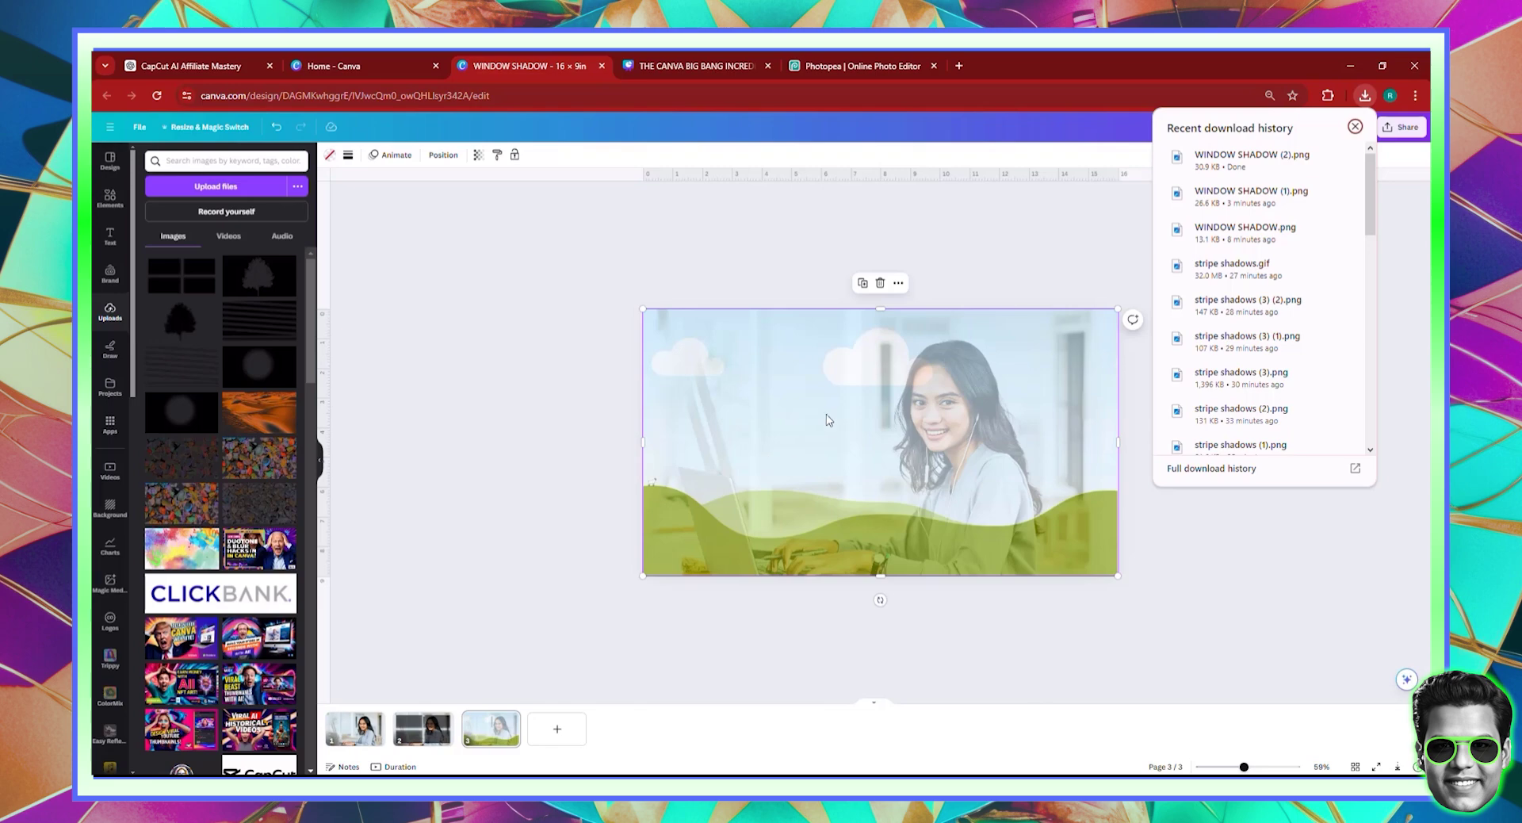
left_click_drag(1249, 159, 928, 433)
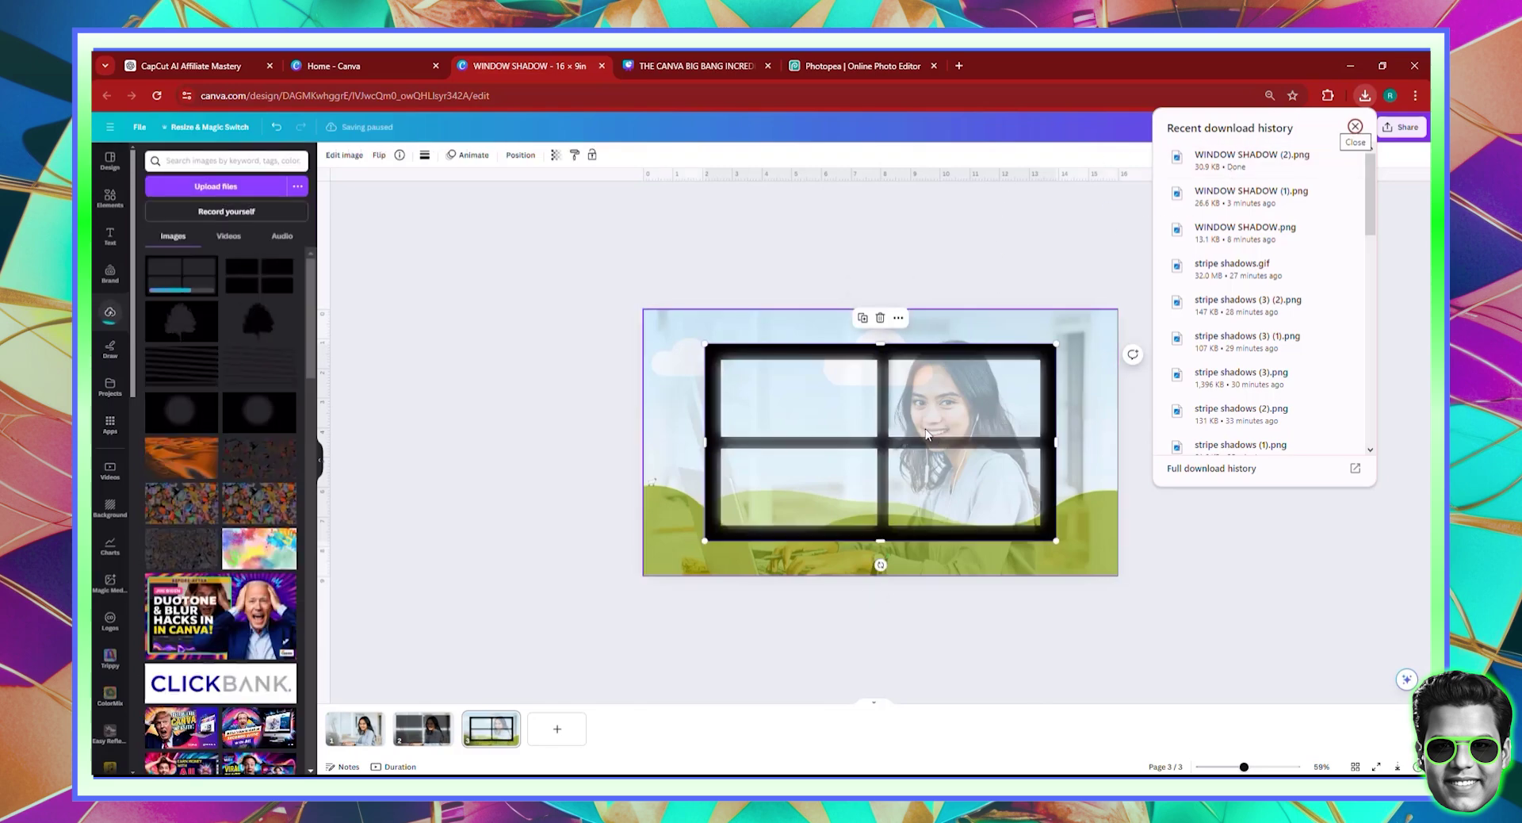
left_click(938, 480)
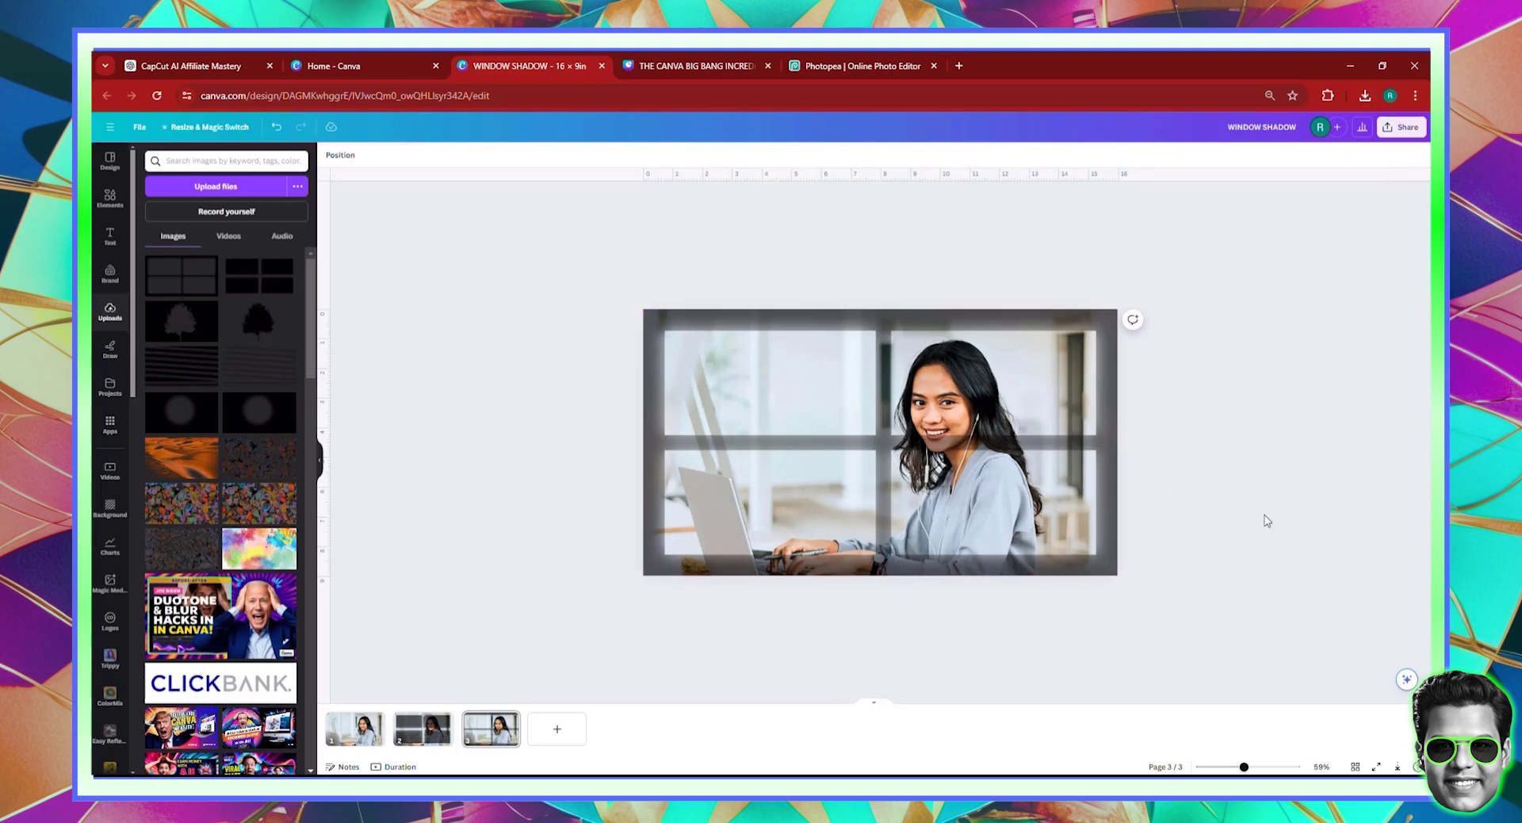
Set the window shadow's transparency to 100 so it is fully opaque
left_click(814, 444)
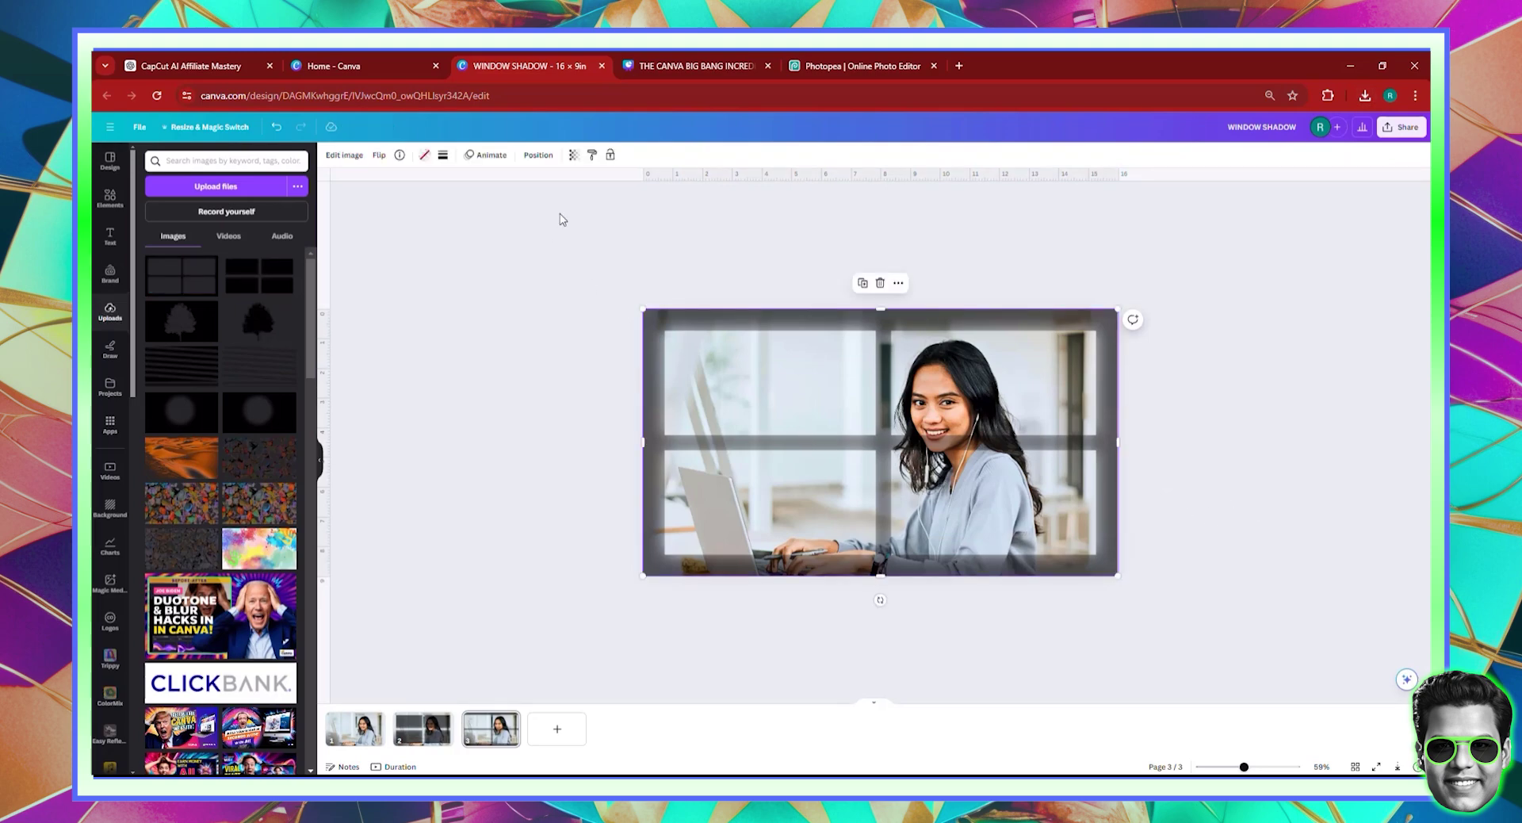
left_click(574, 156)
left_click_drag(510, 198, 608, 208)
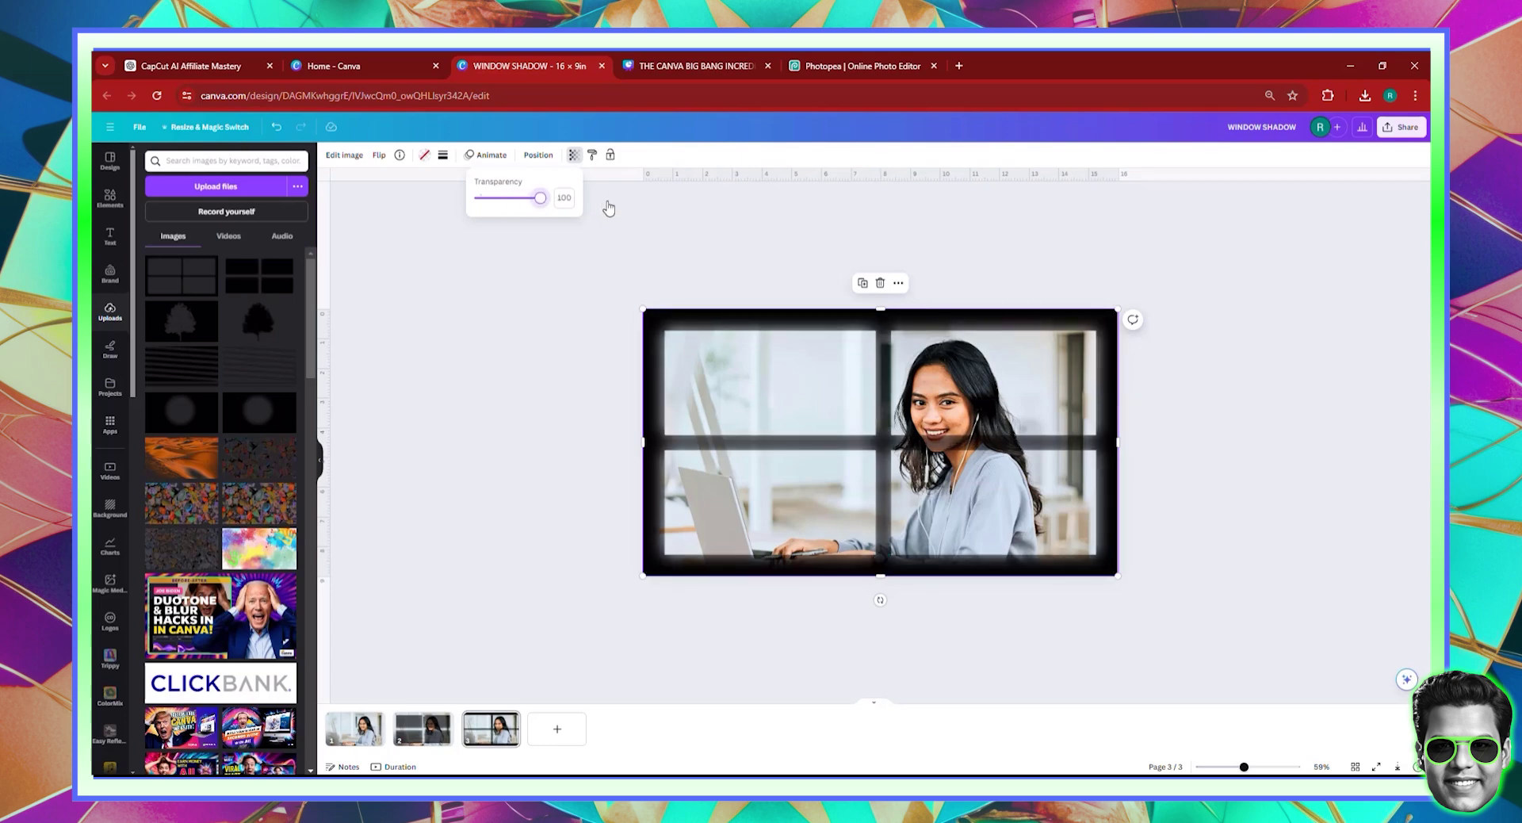
left_click_drag(540, 197, 660, 210)
Duplicate page 3 and delete the photo from the copy's frame on page 4
right_click(478, 749)
left_click(523, 585)
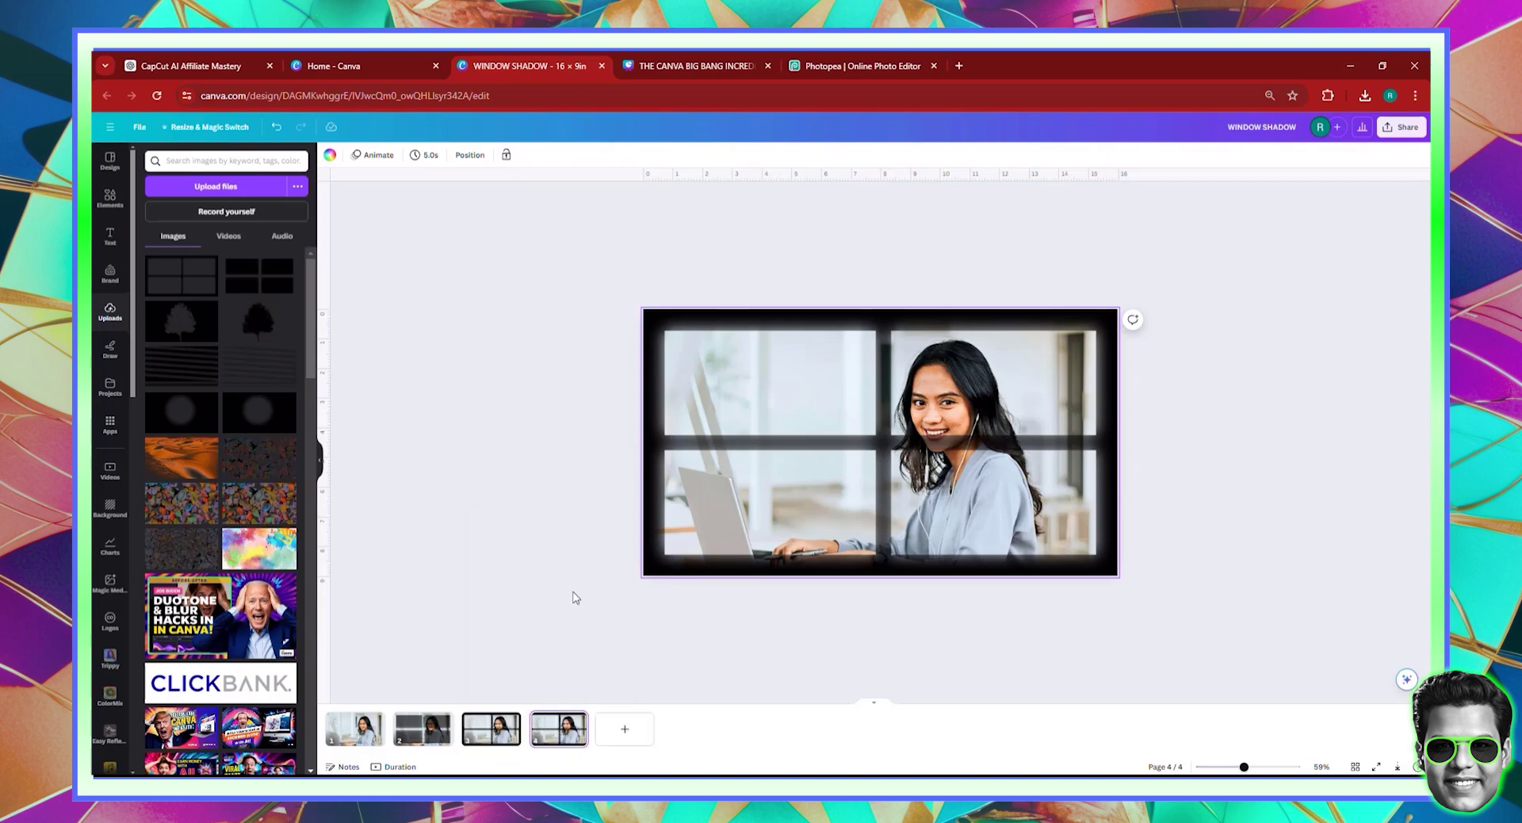
left_click(698, 461)
key("Delete")
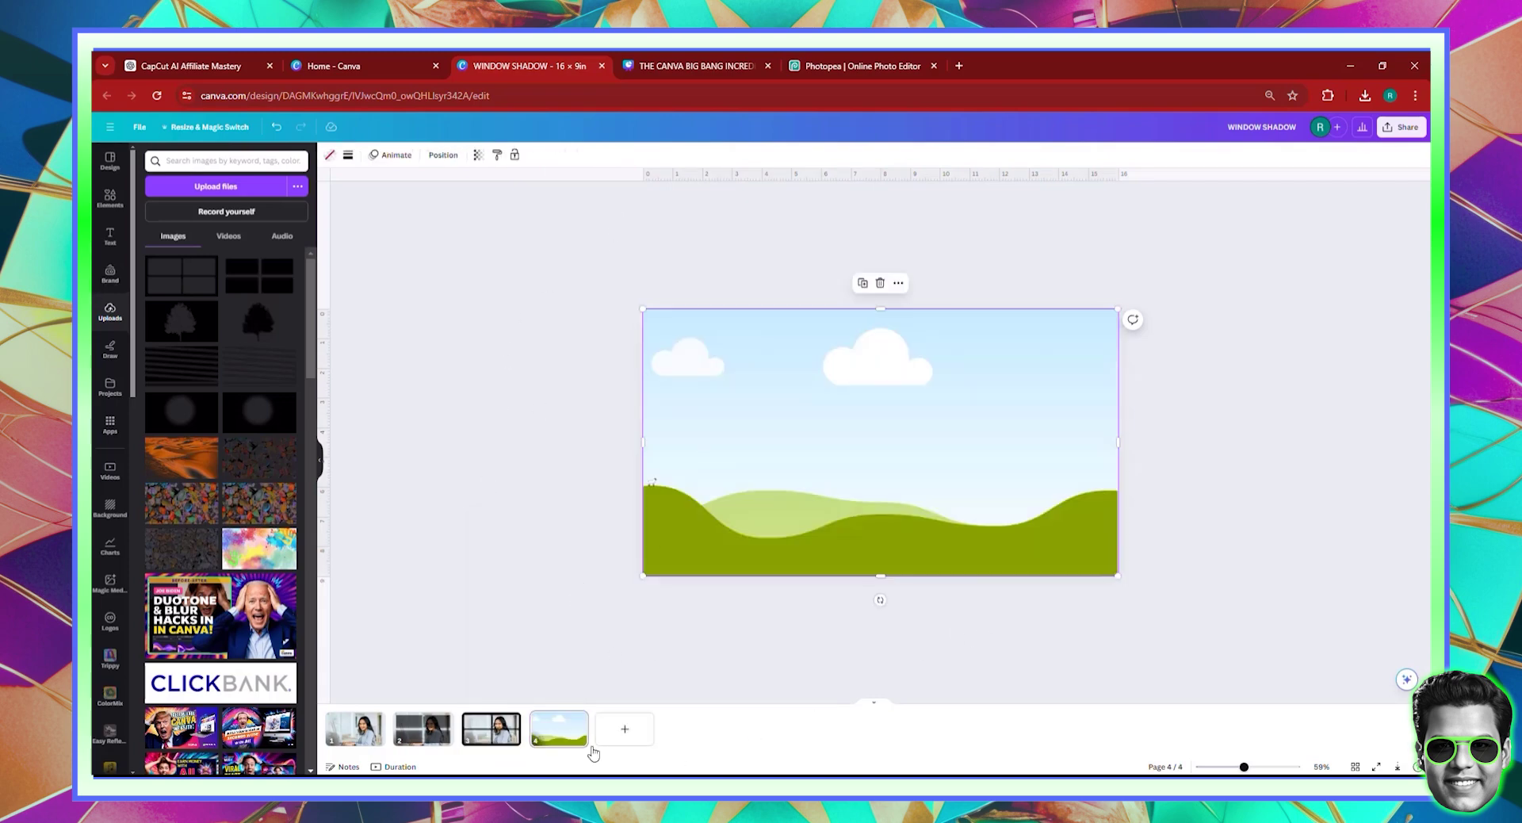
Add a blank page 5 and clear the old FRAME search in Elements
left_click(626, 730)
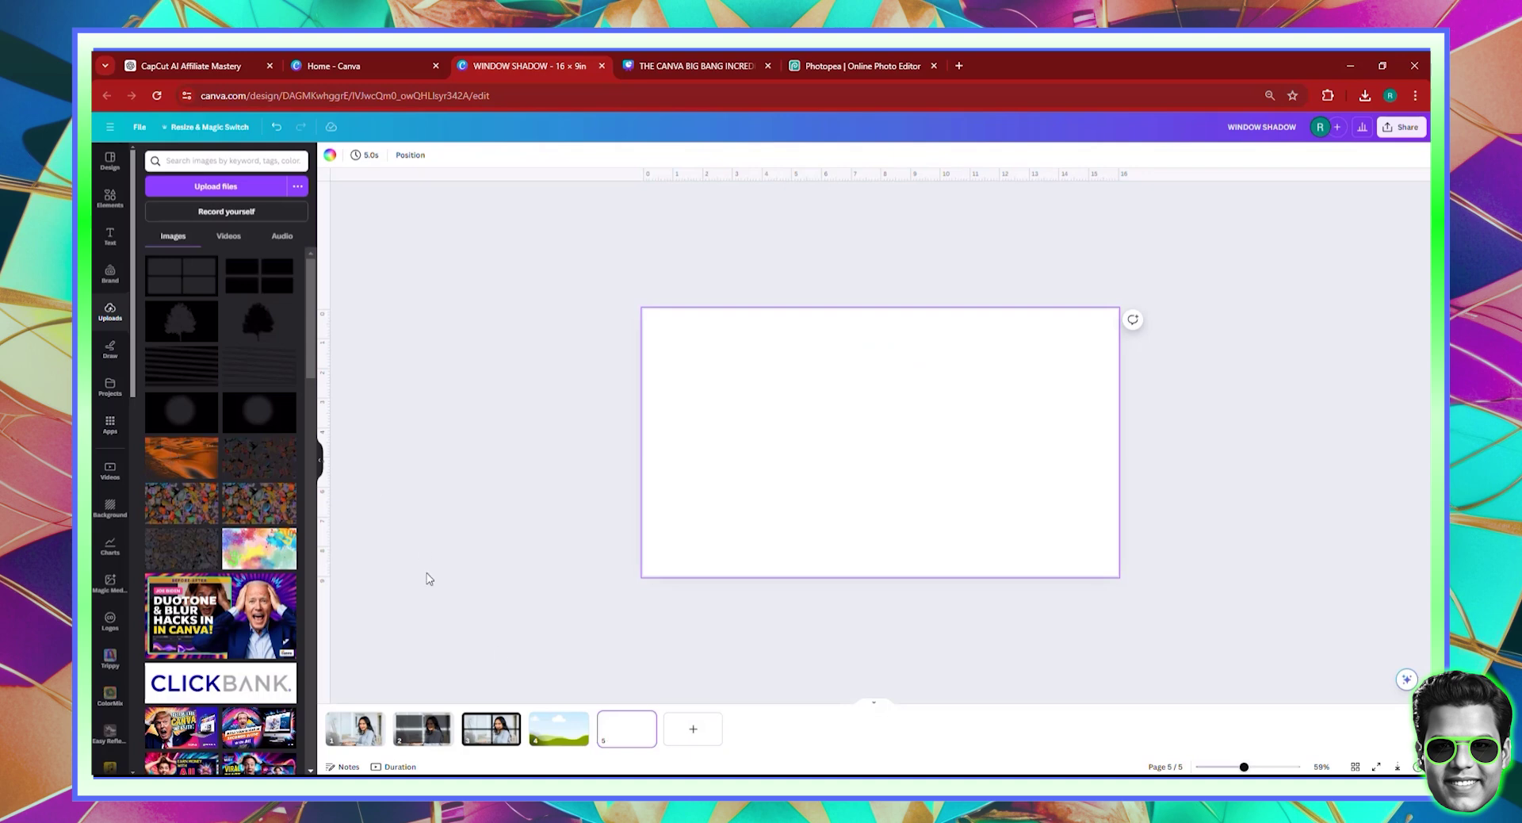
left_click(110, 199)
left_click(210, 159)
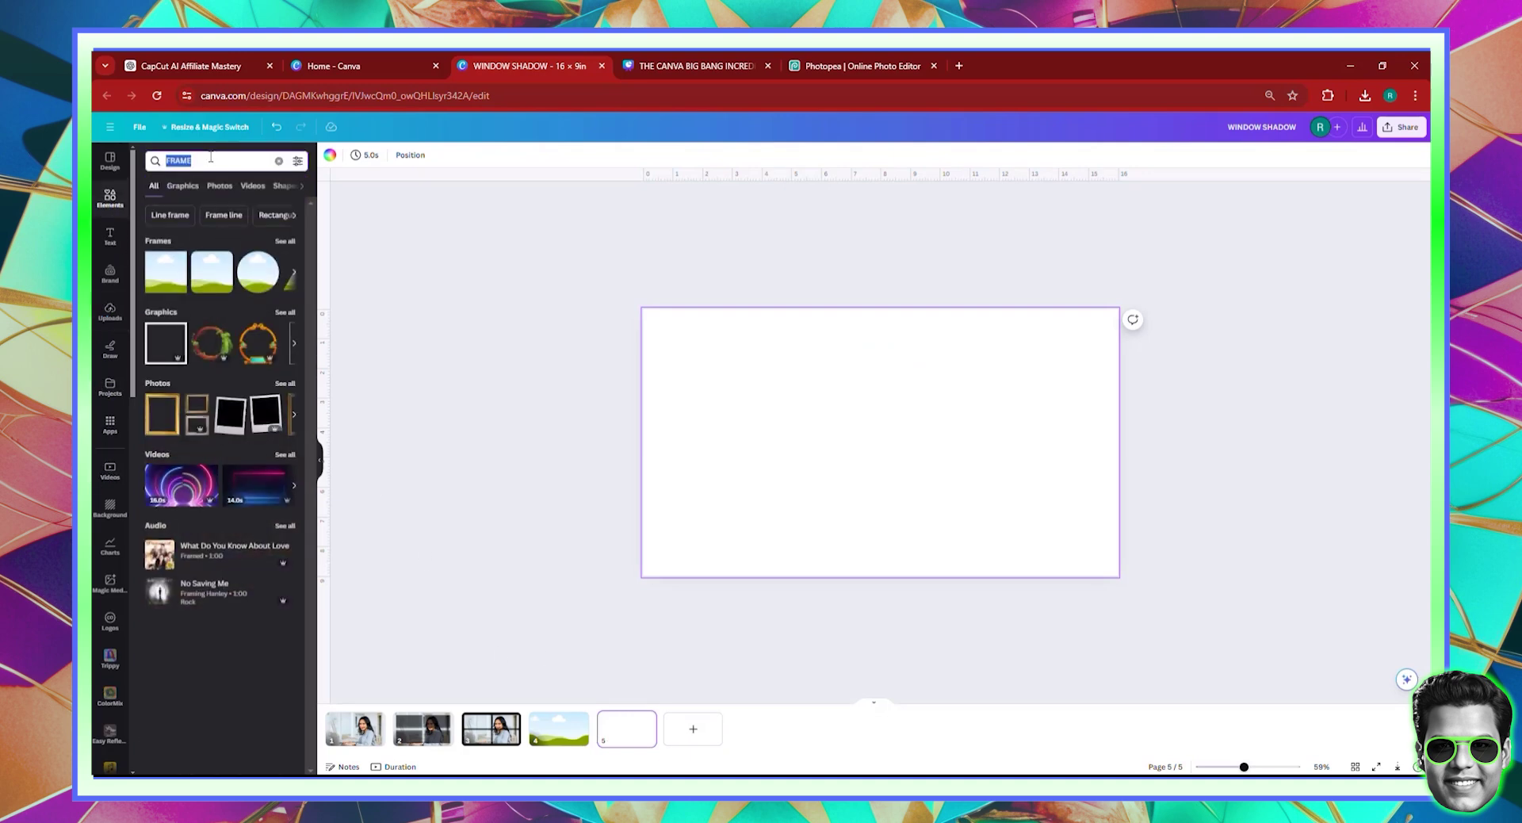
key("BackSpace")
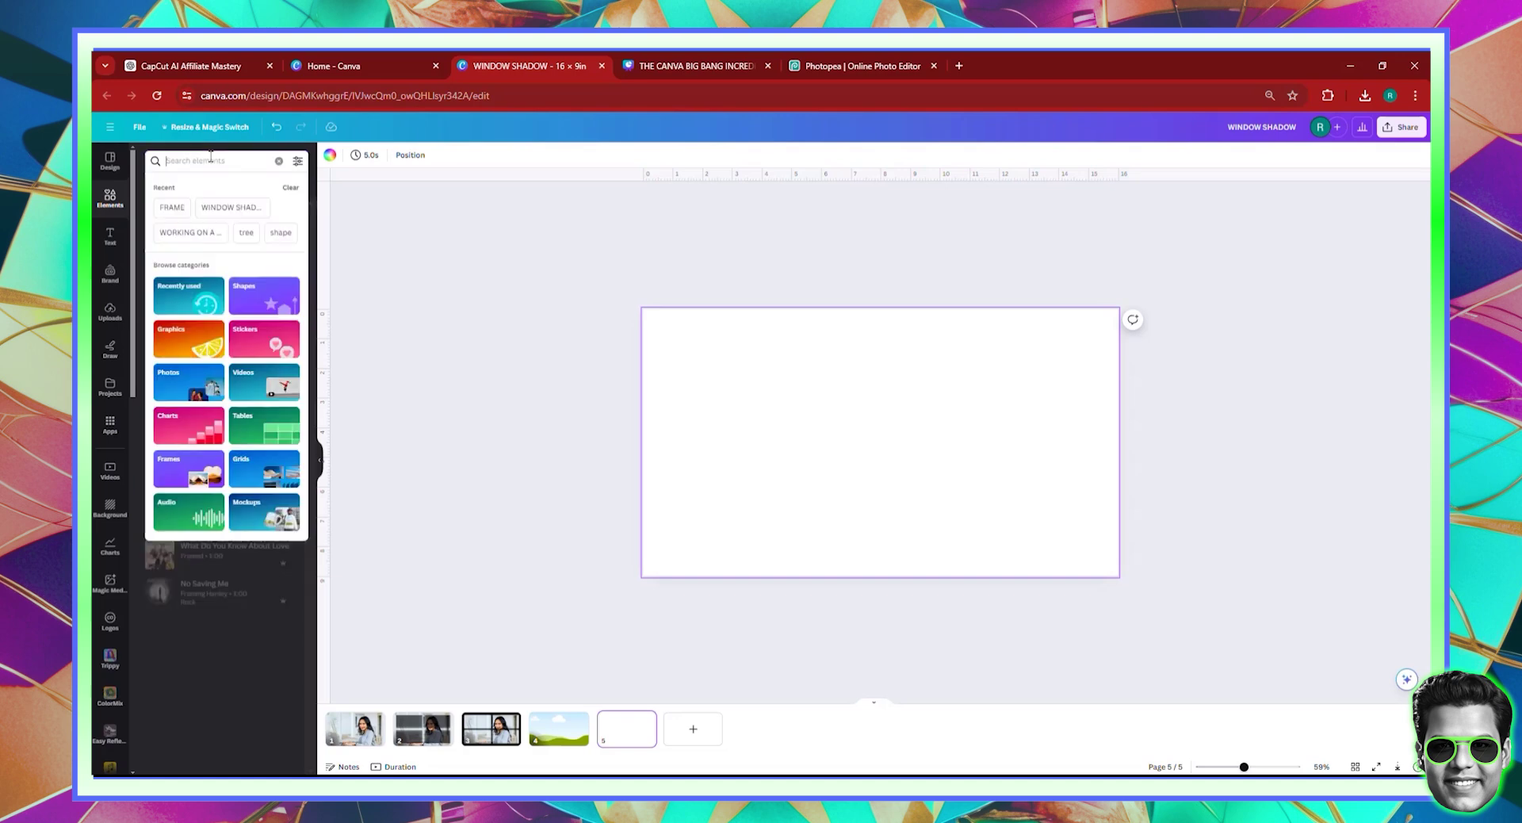
left_click(356, 262)
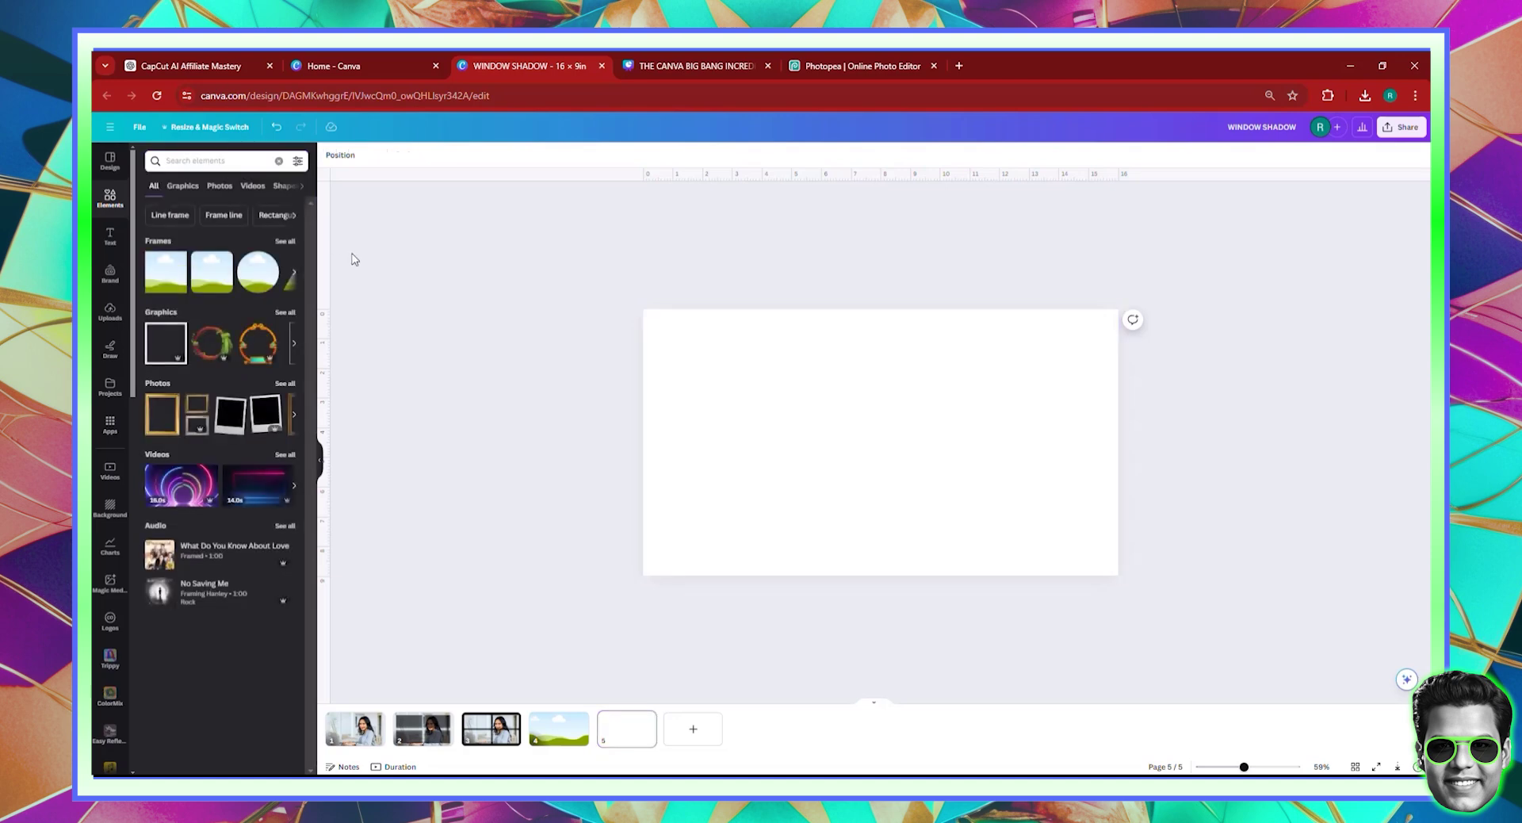
left_click(193, 161)
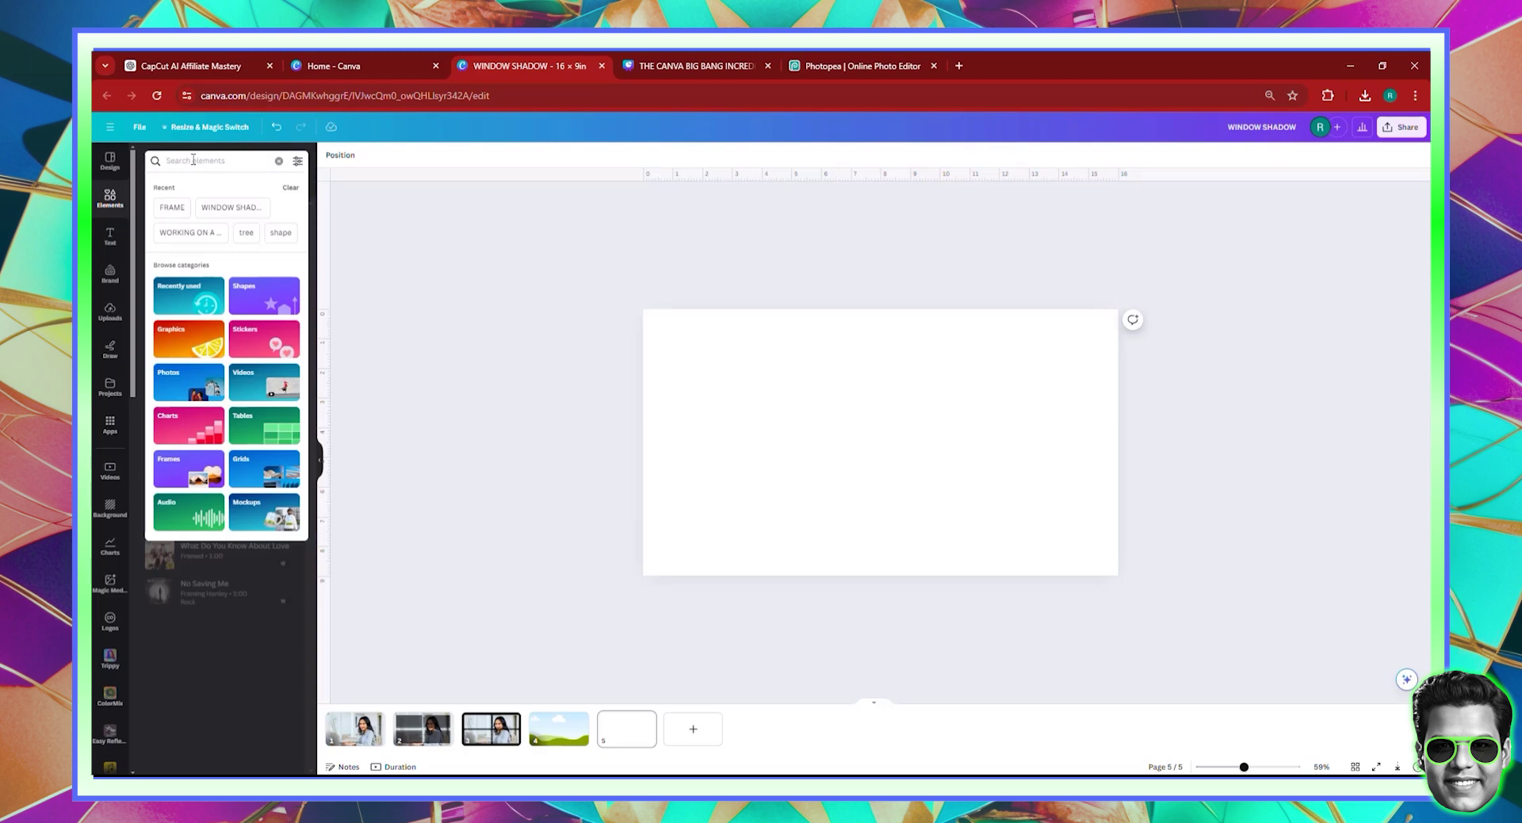
Search graphics for PALM TREE LEAF and place one leaf at page 5's top-left corner
type("PALM TREE")
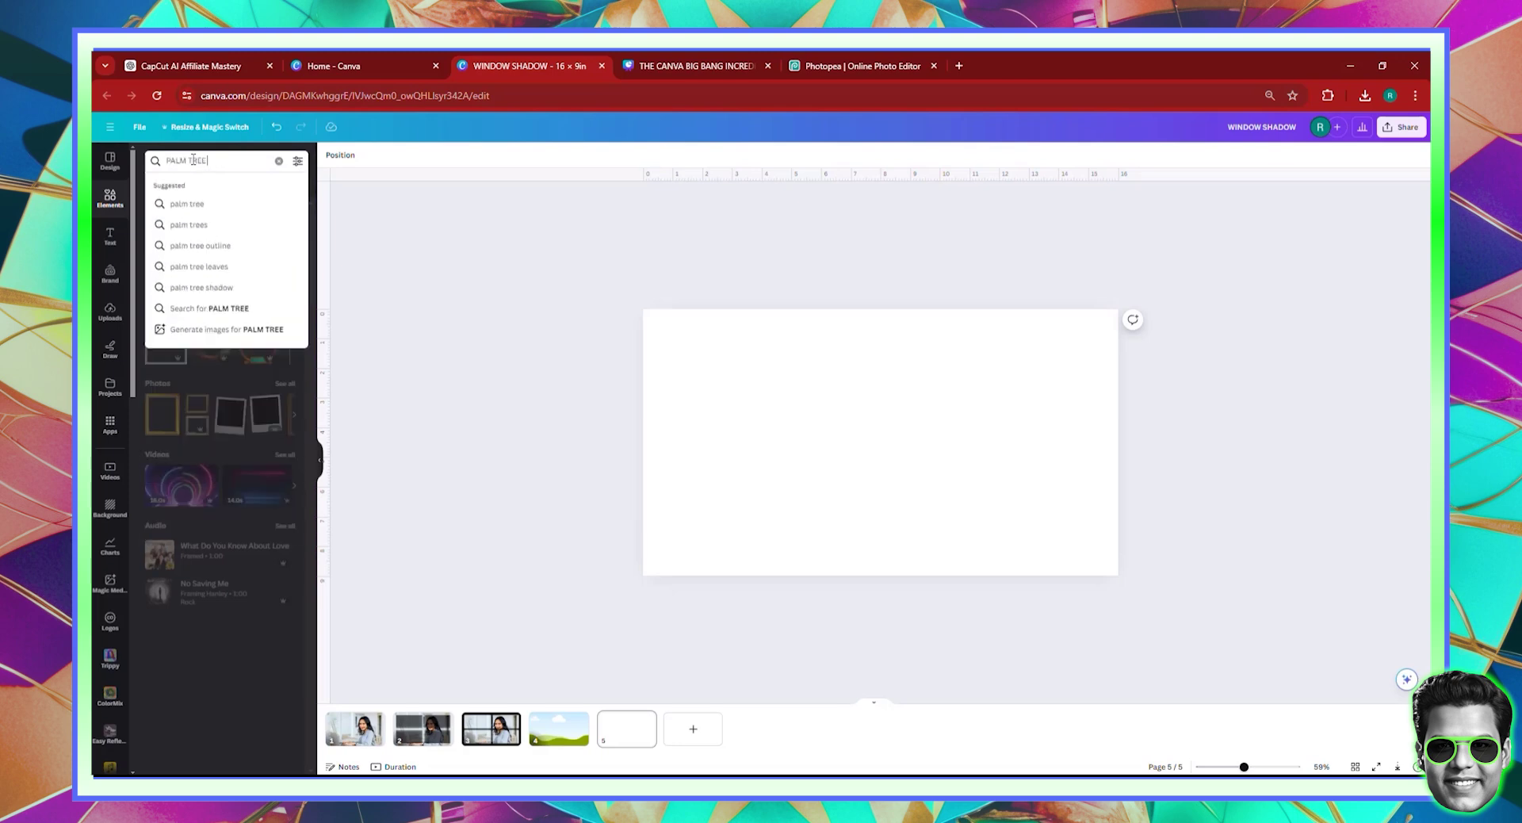
type(" LEAF")
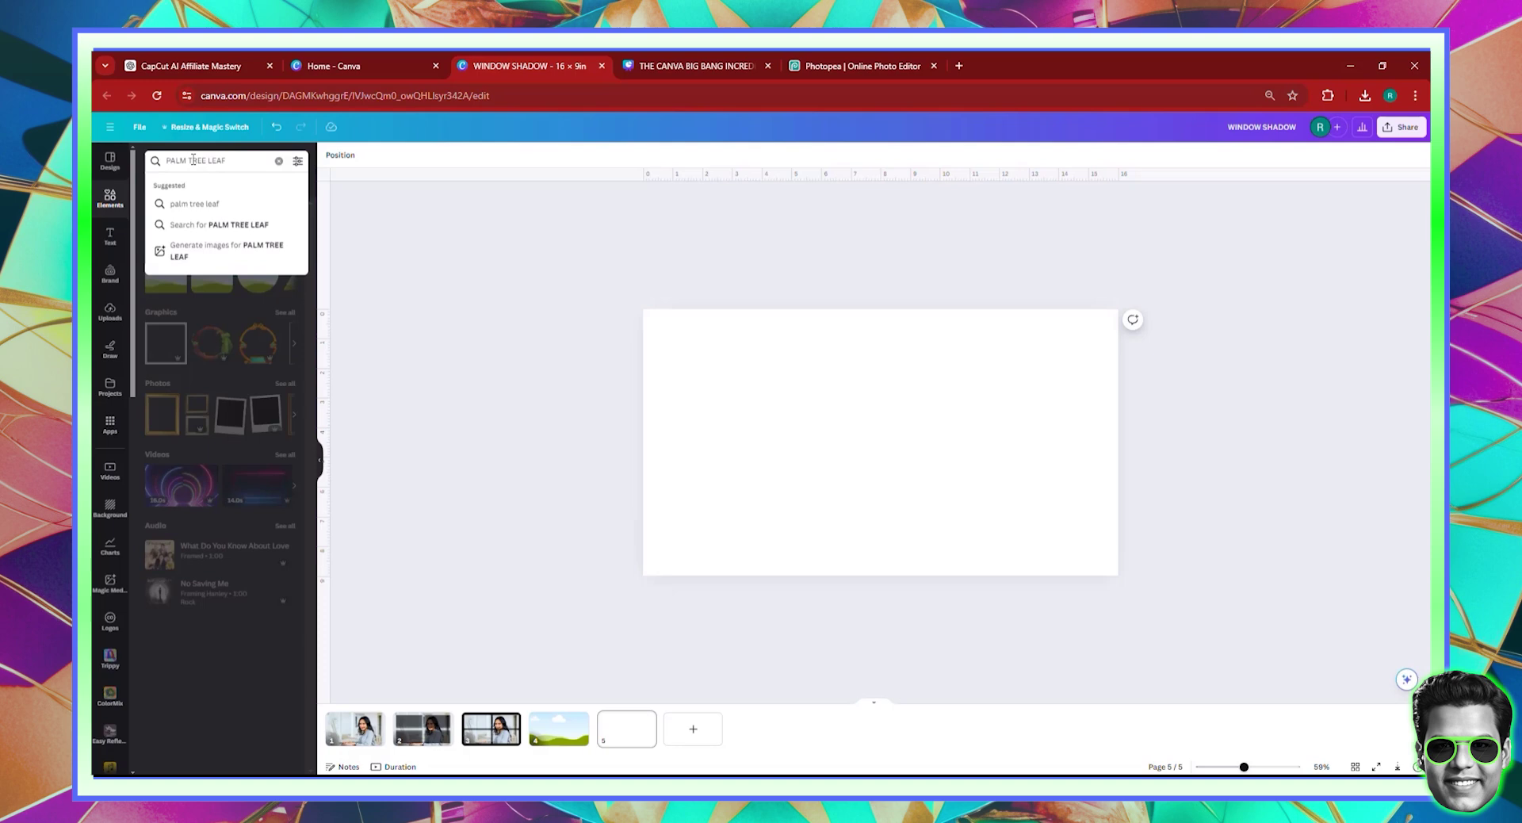
key("Return")
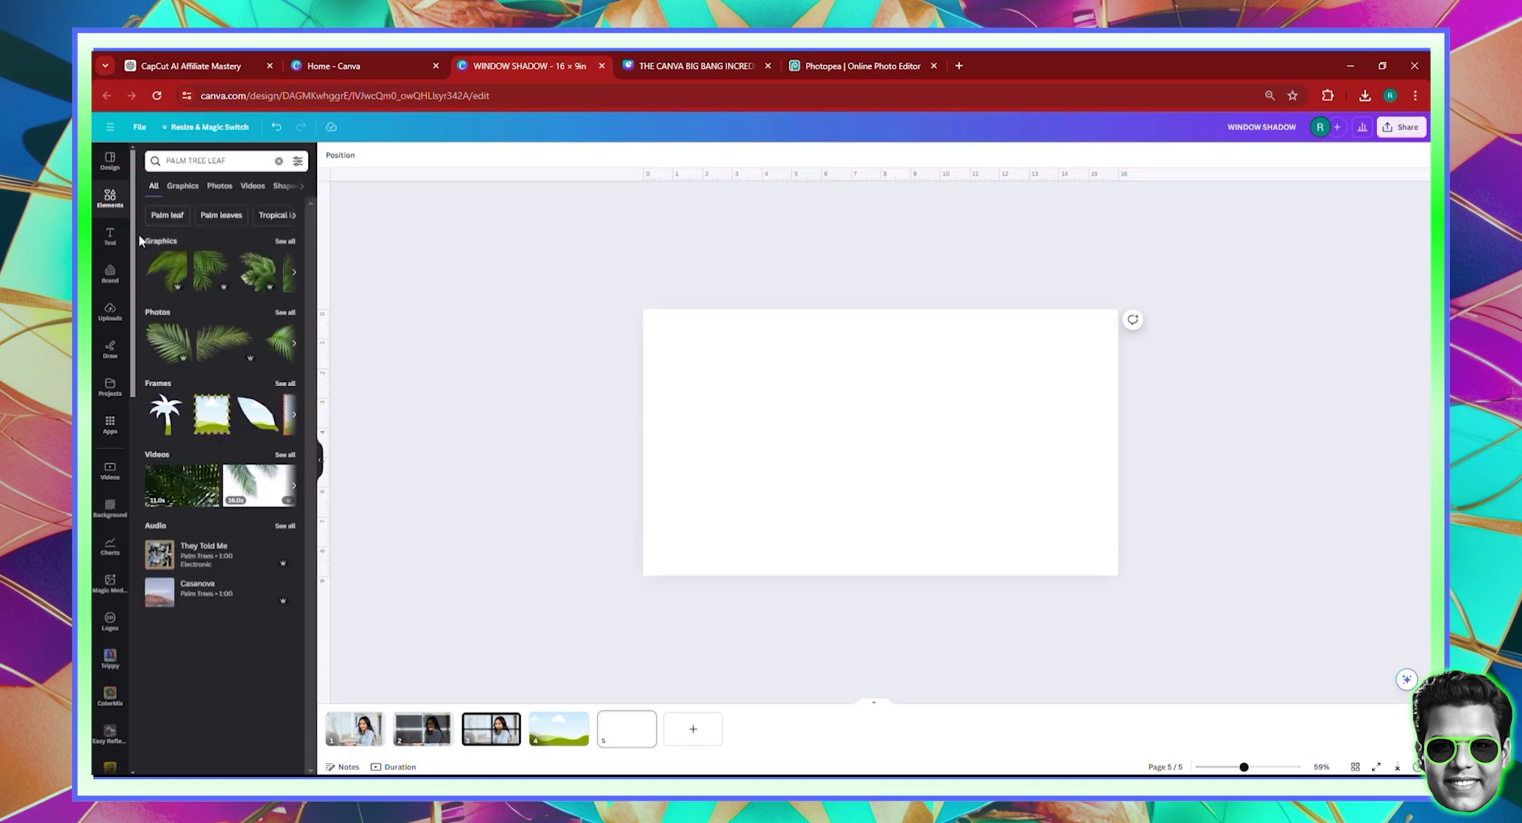
left_click(182, 186)
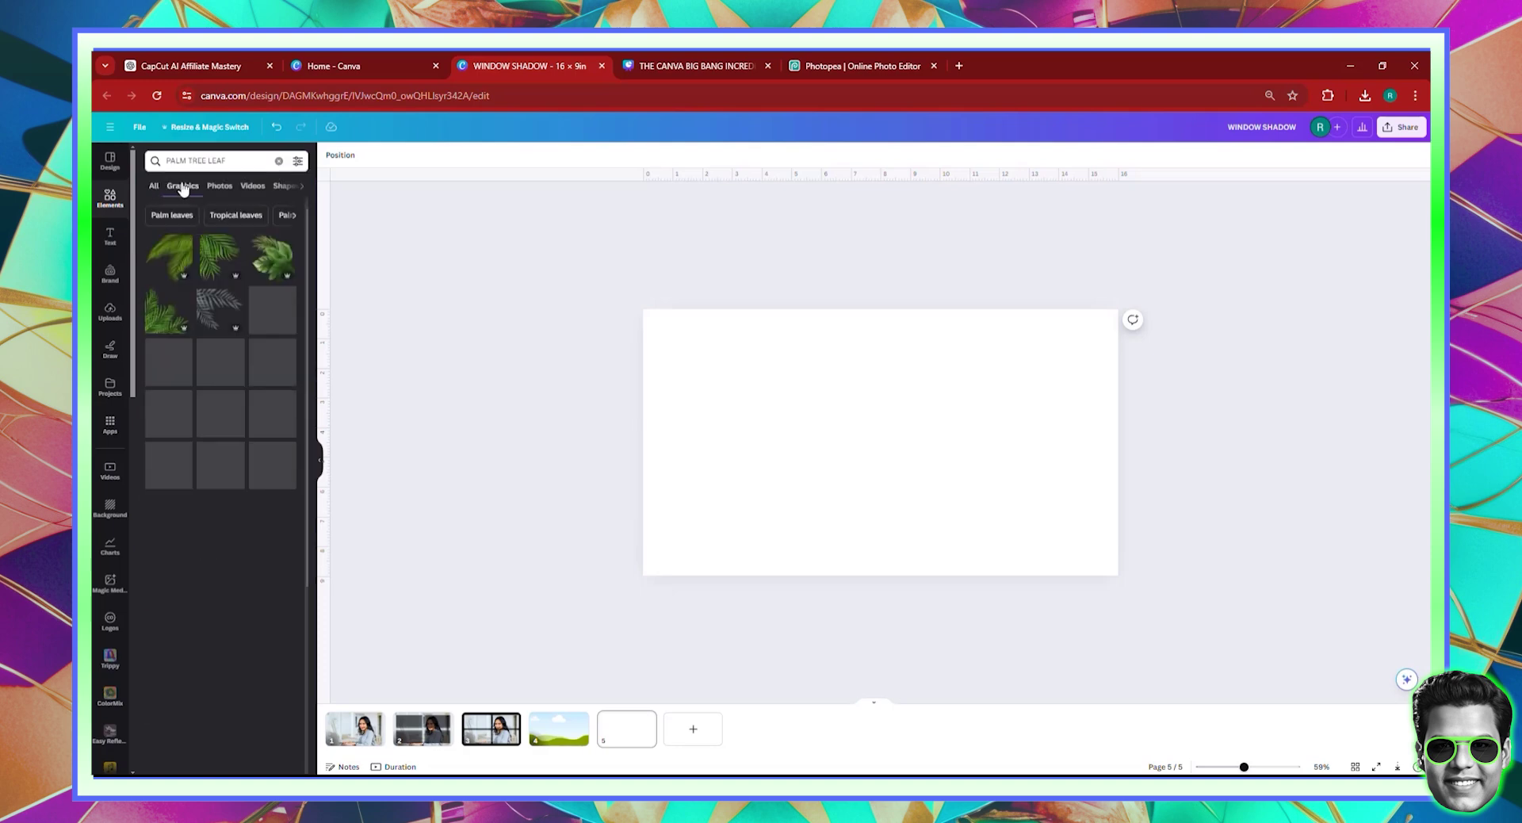
left_click(214, 262)
left_click_drag(866, 424, 724, 403)
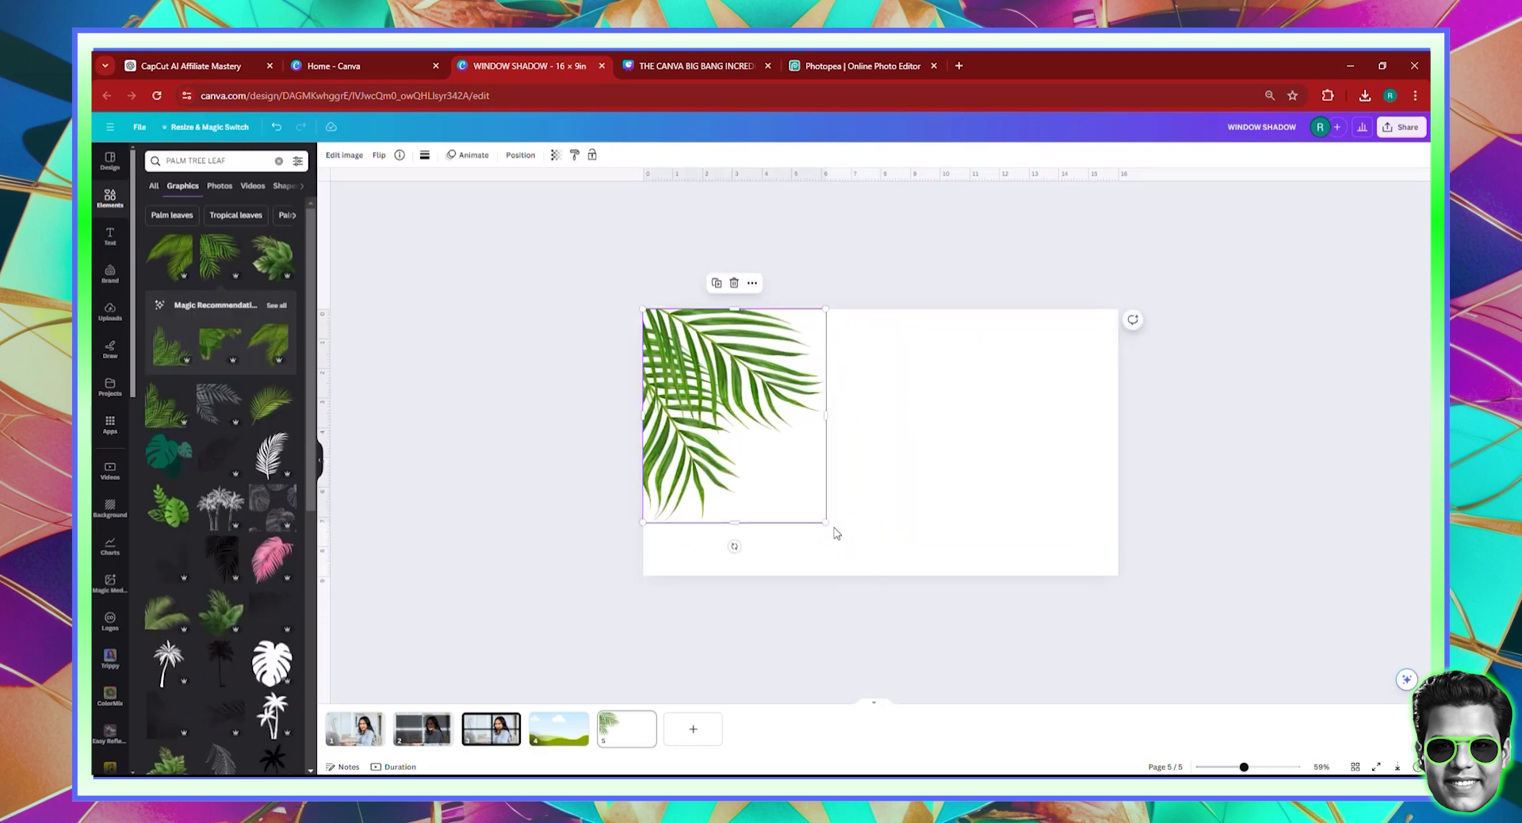
Duplicate the palm leaf, move the copy to the right side, and flip it horizontally
left_click(716, 283)
left_click_drag(742, 432, 1027, 417)
left_click(378, 156)
left_click(412, 182)
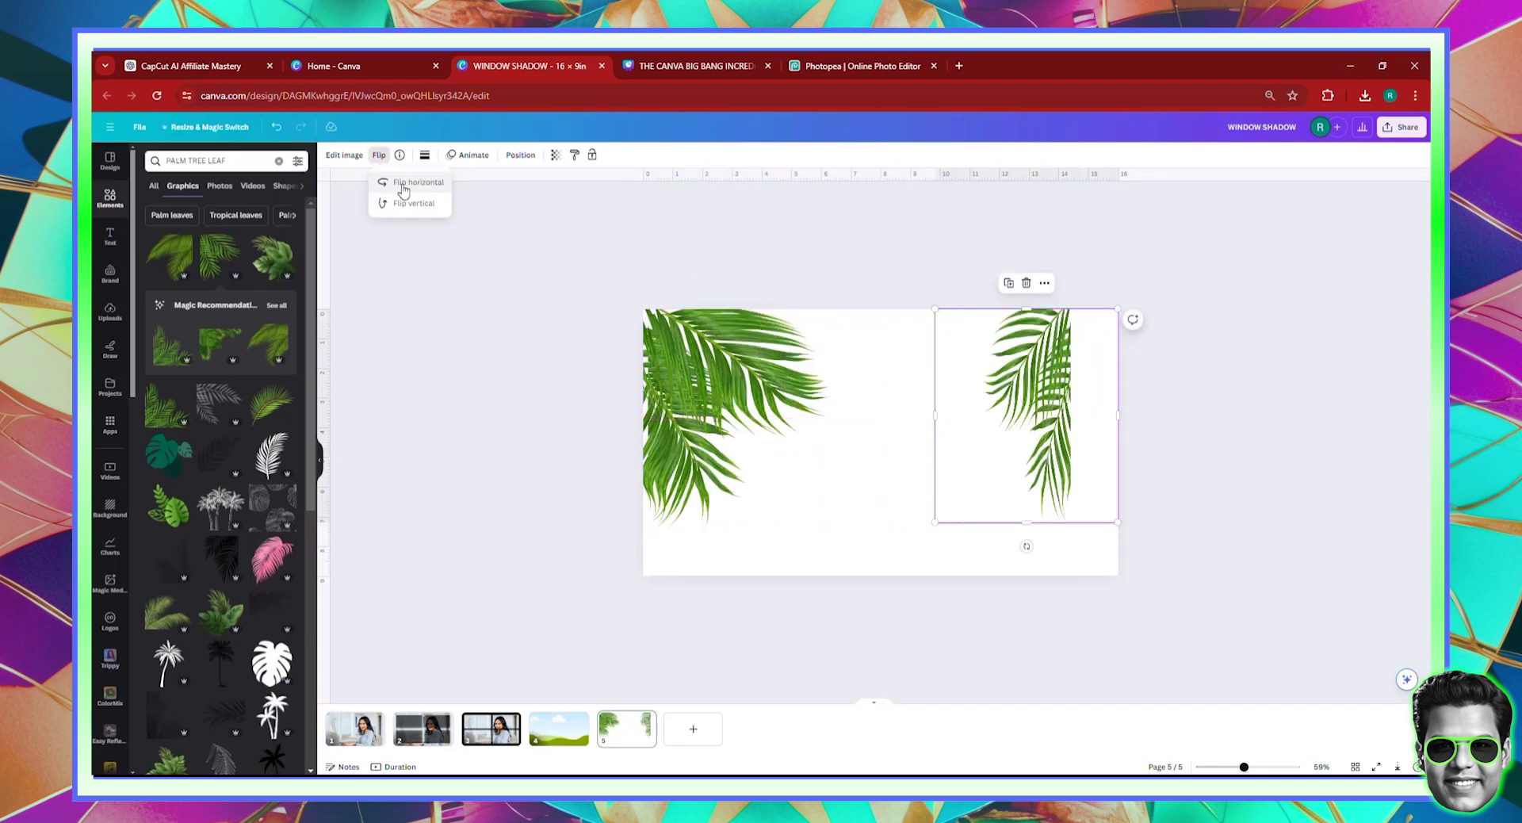
left_click(1161, 474)
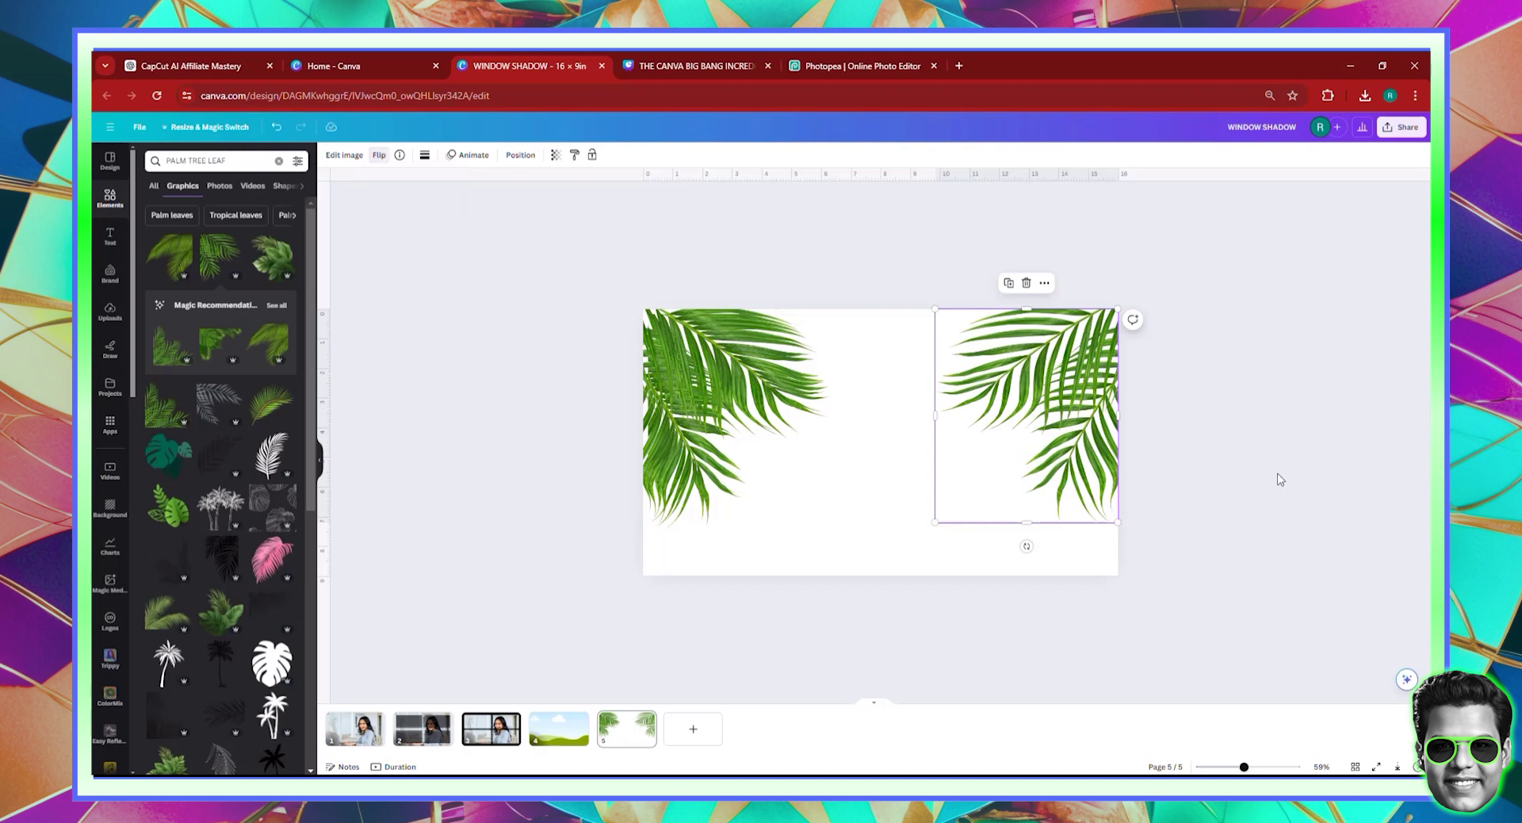
left_click(1210, 534)
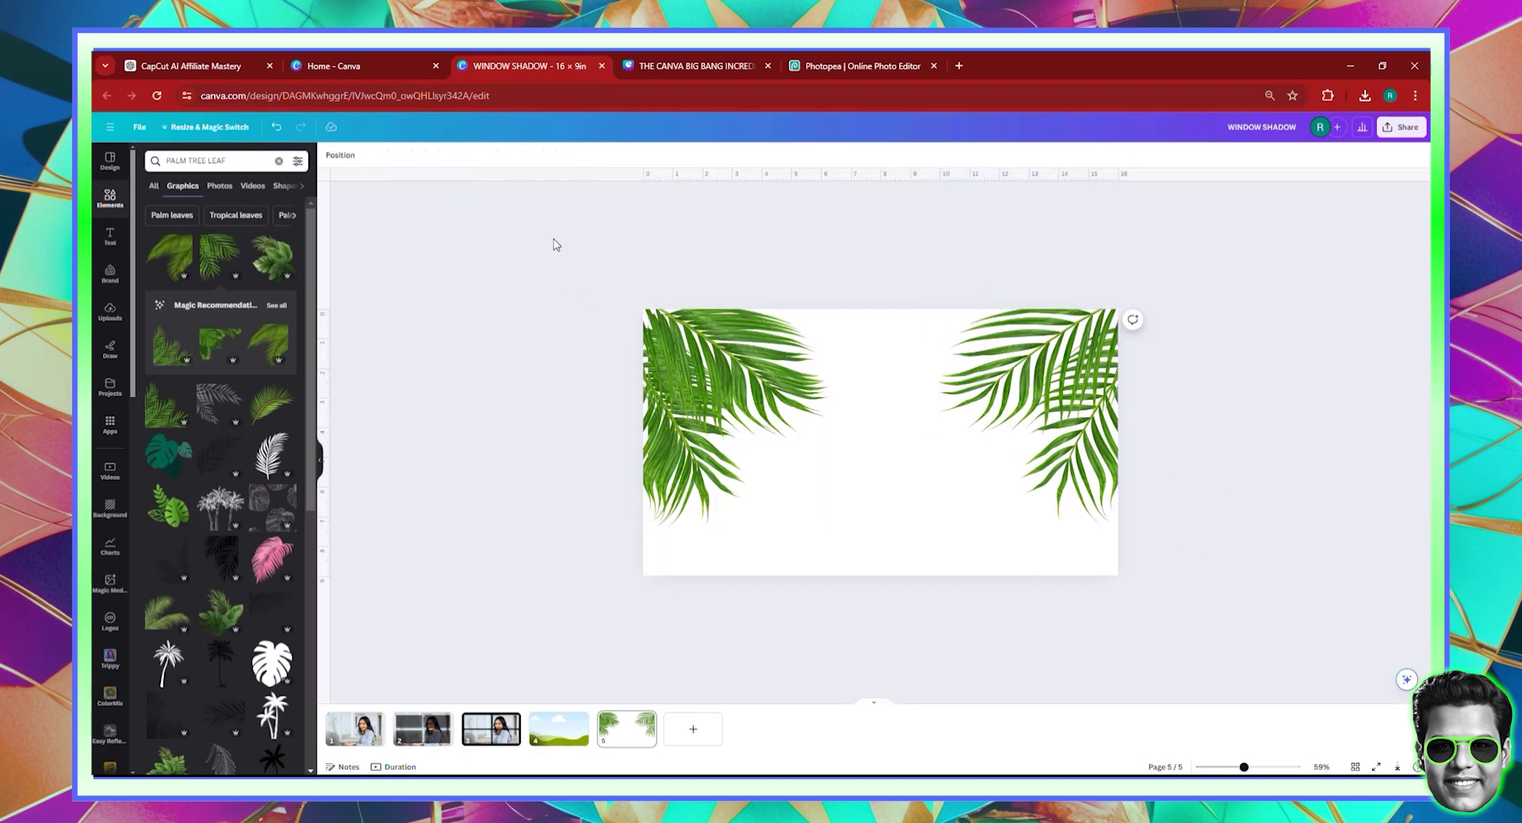
Enlarge both palm leaves together, move them lower, and shift the left leaf onto the page
left_click_drag(537, 233, 1281, 547)
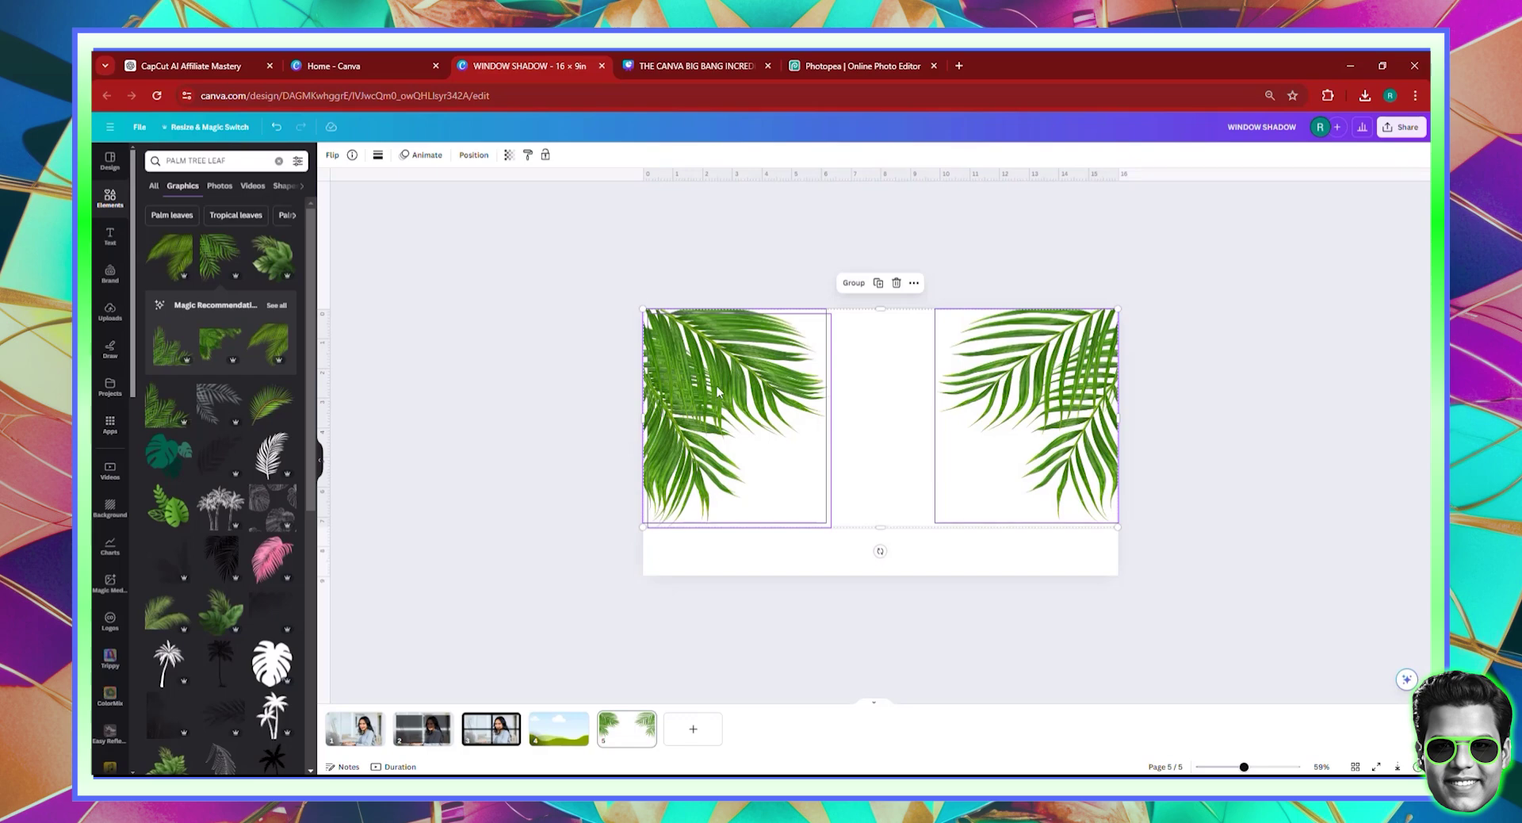
left_click(849, 459)
left_click(696, 428)
key("Escape")
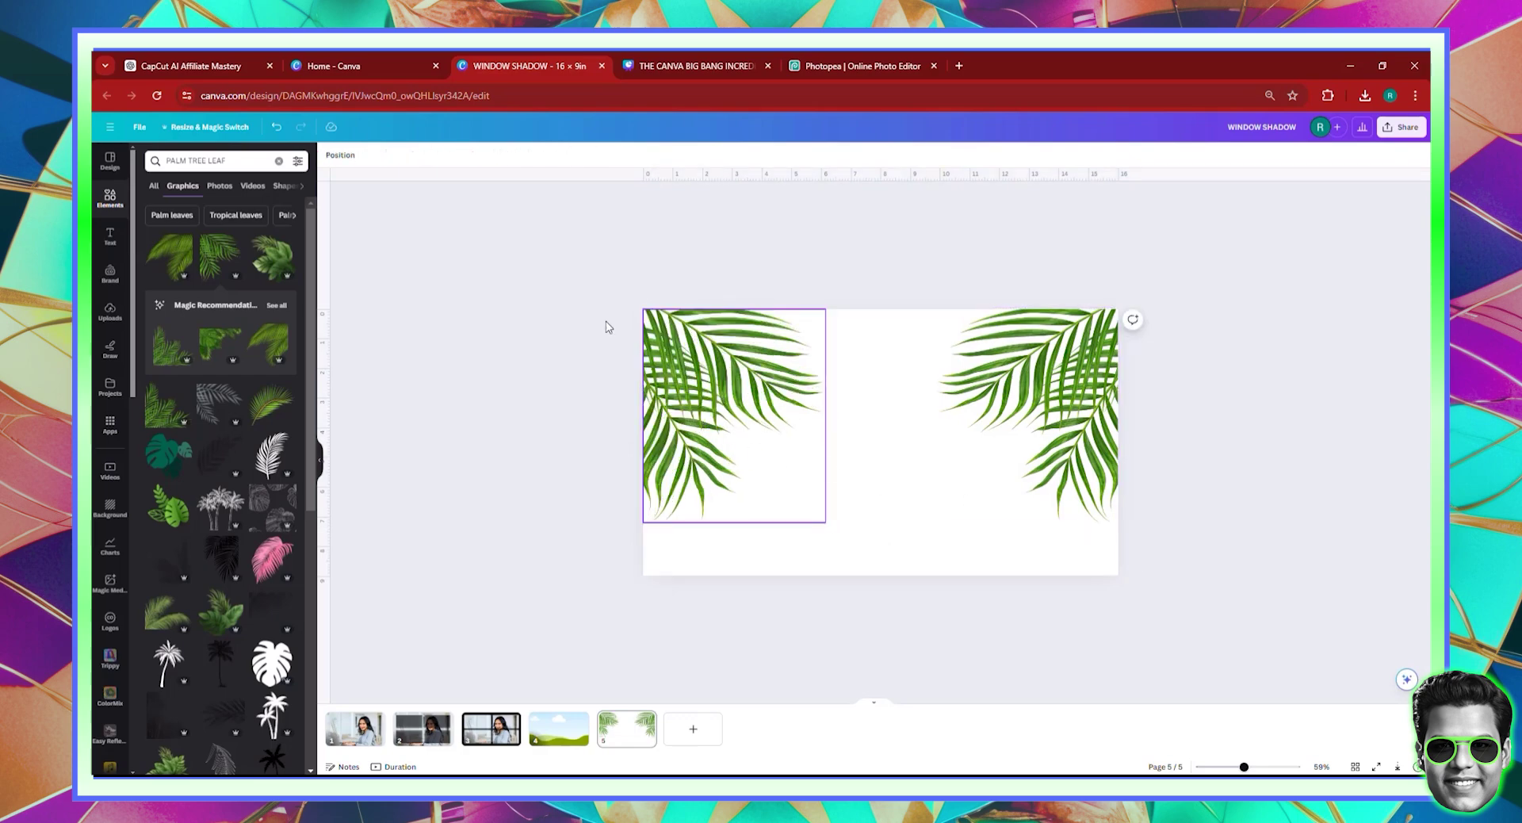
key("Return")
key("Escape")
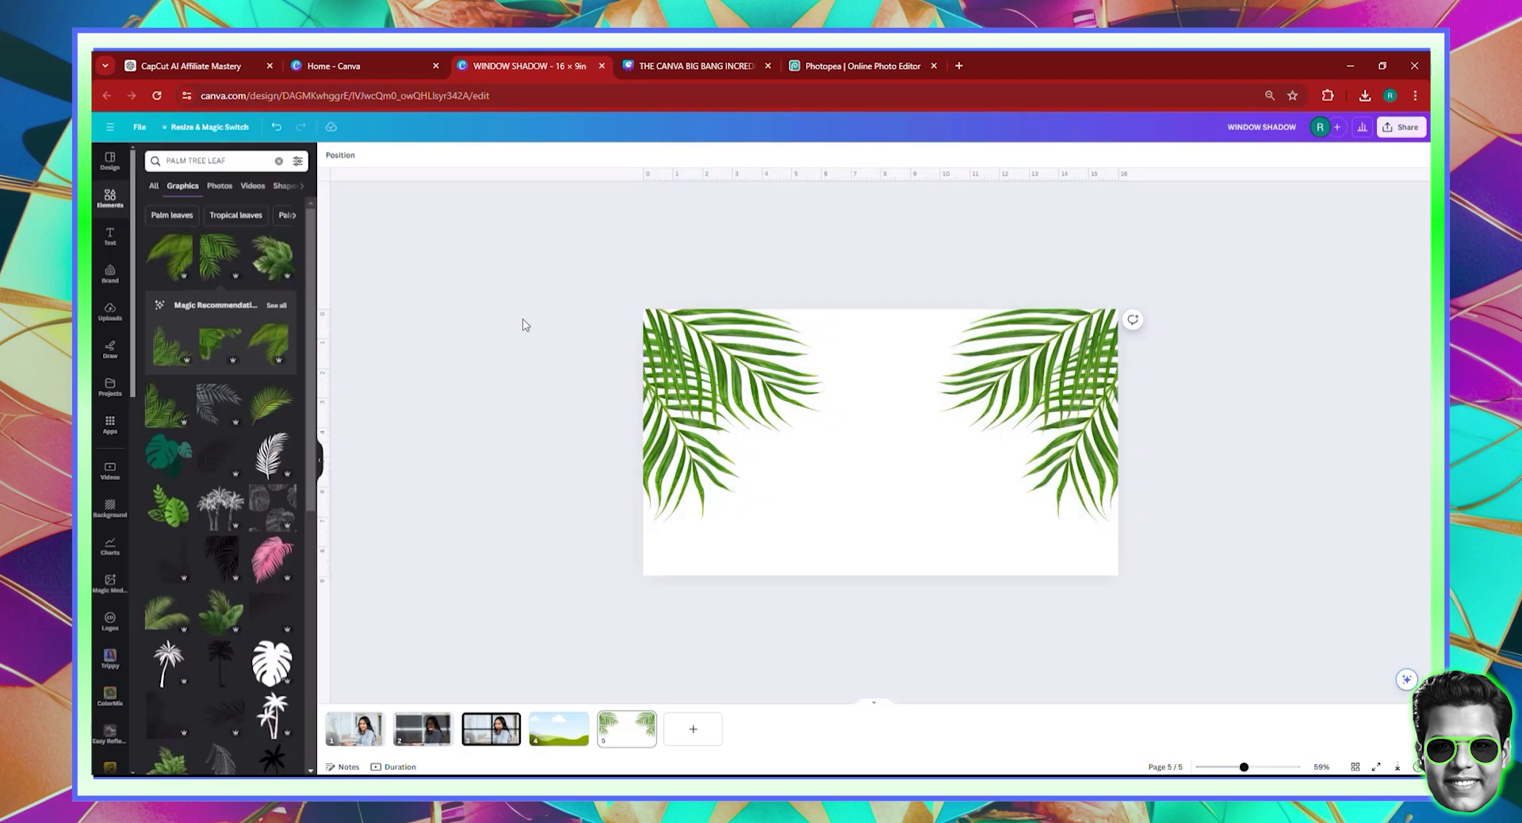
left_click_drag(573, 313, 653, 329)
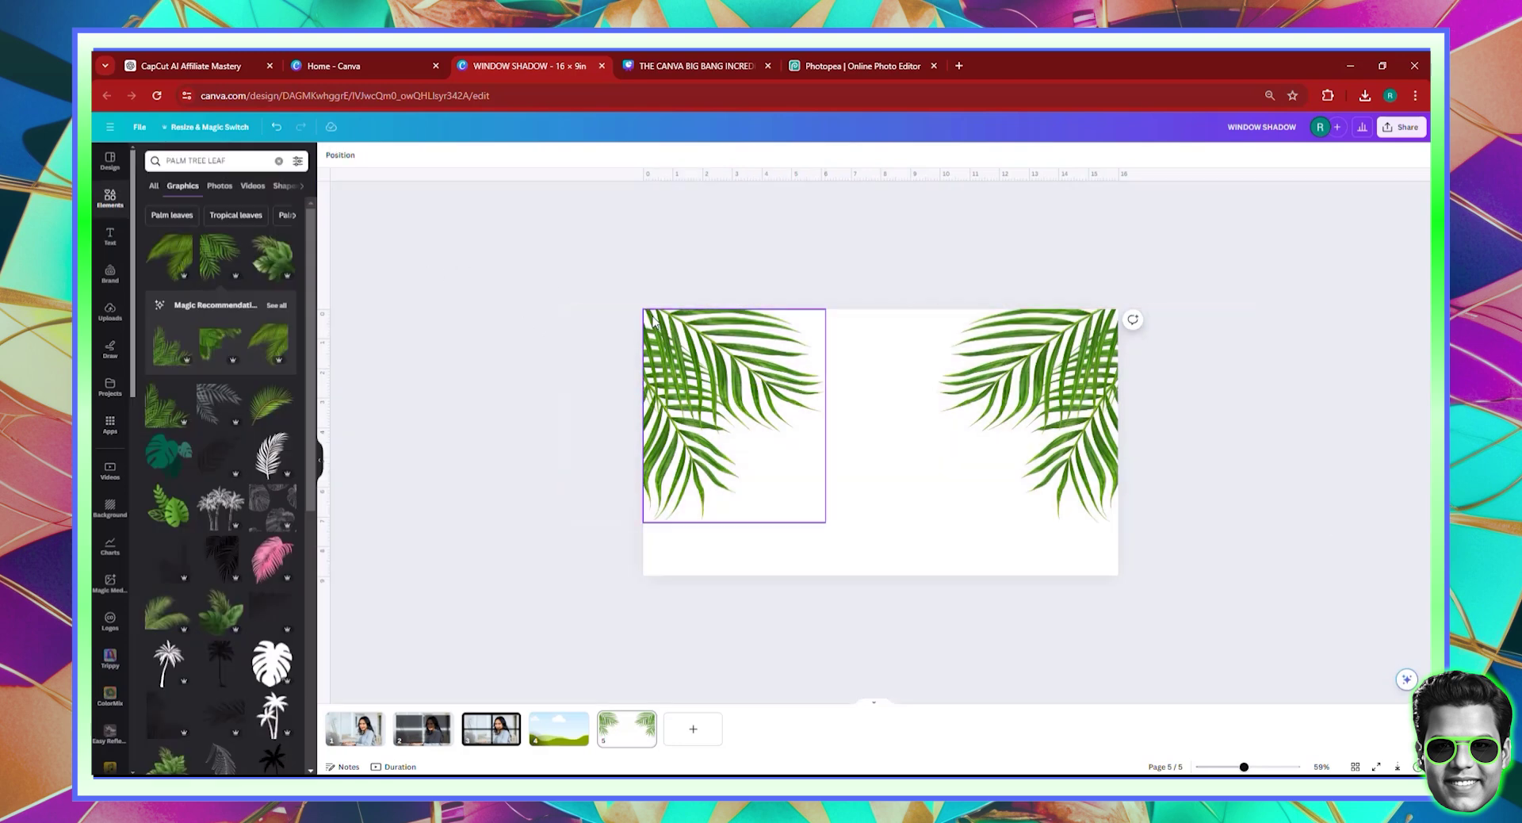
left_click_drag(553, 265, 1285, 538)
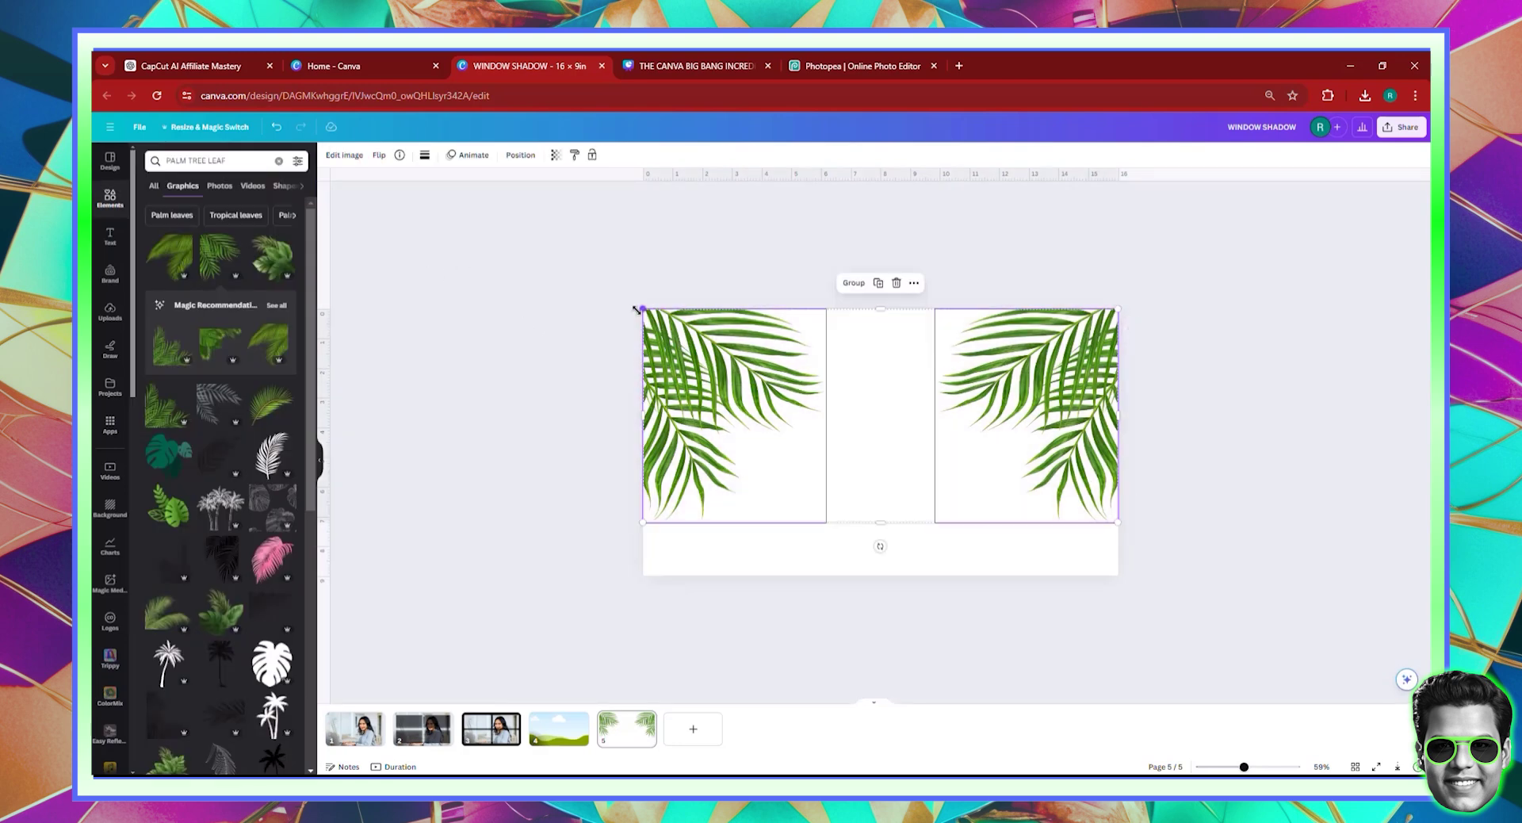
left_click_drag(642, 307, 556, 269)
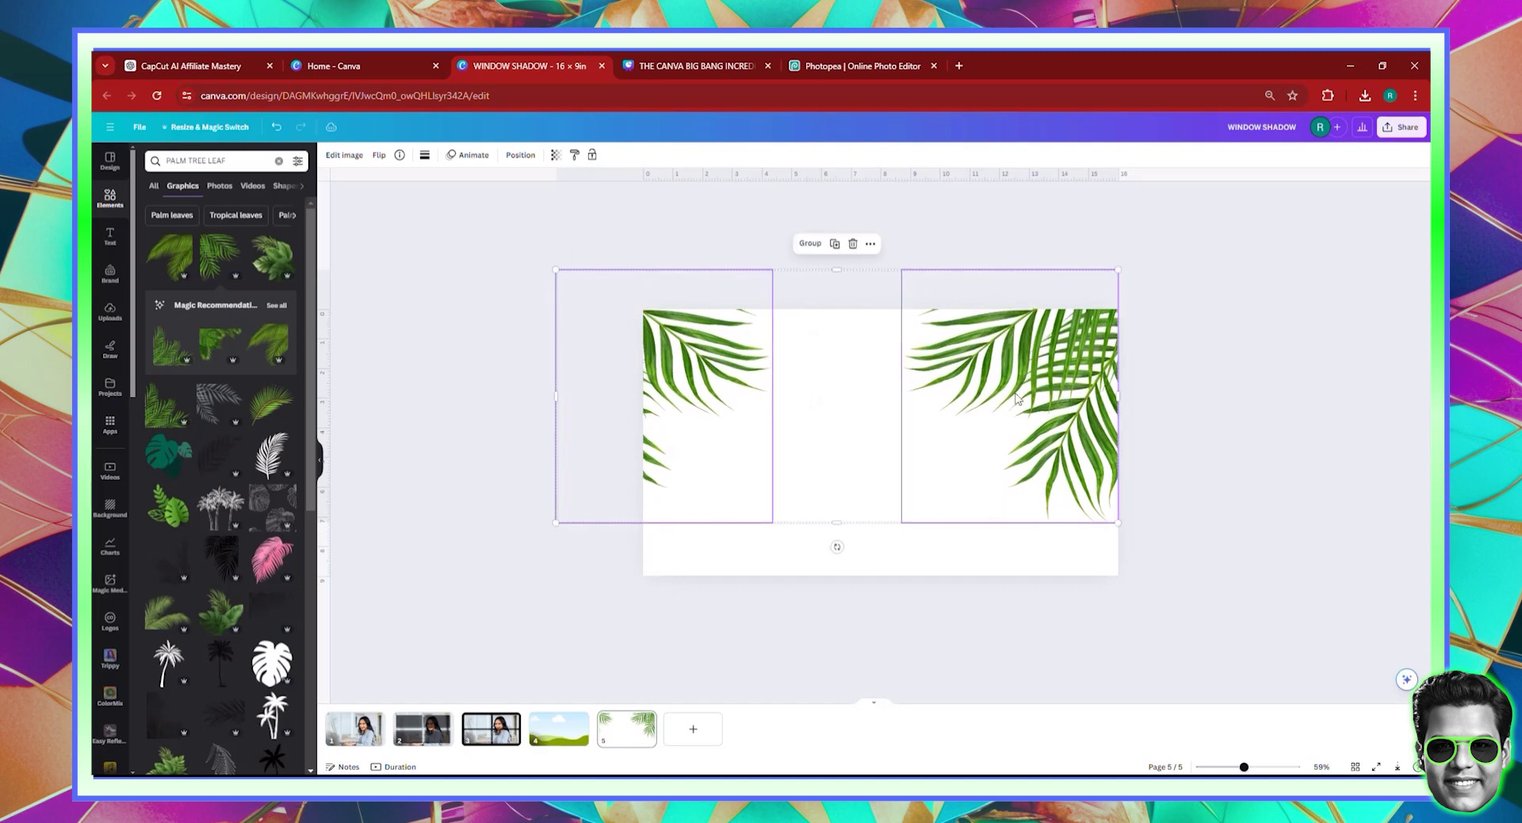
left_click_drag(1044, 406, 1044, 444)
left_click(702, 411)
left_click_drag(682, 416, 766, 412)
left_click(566, 399)
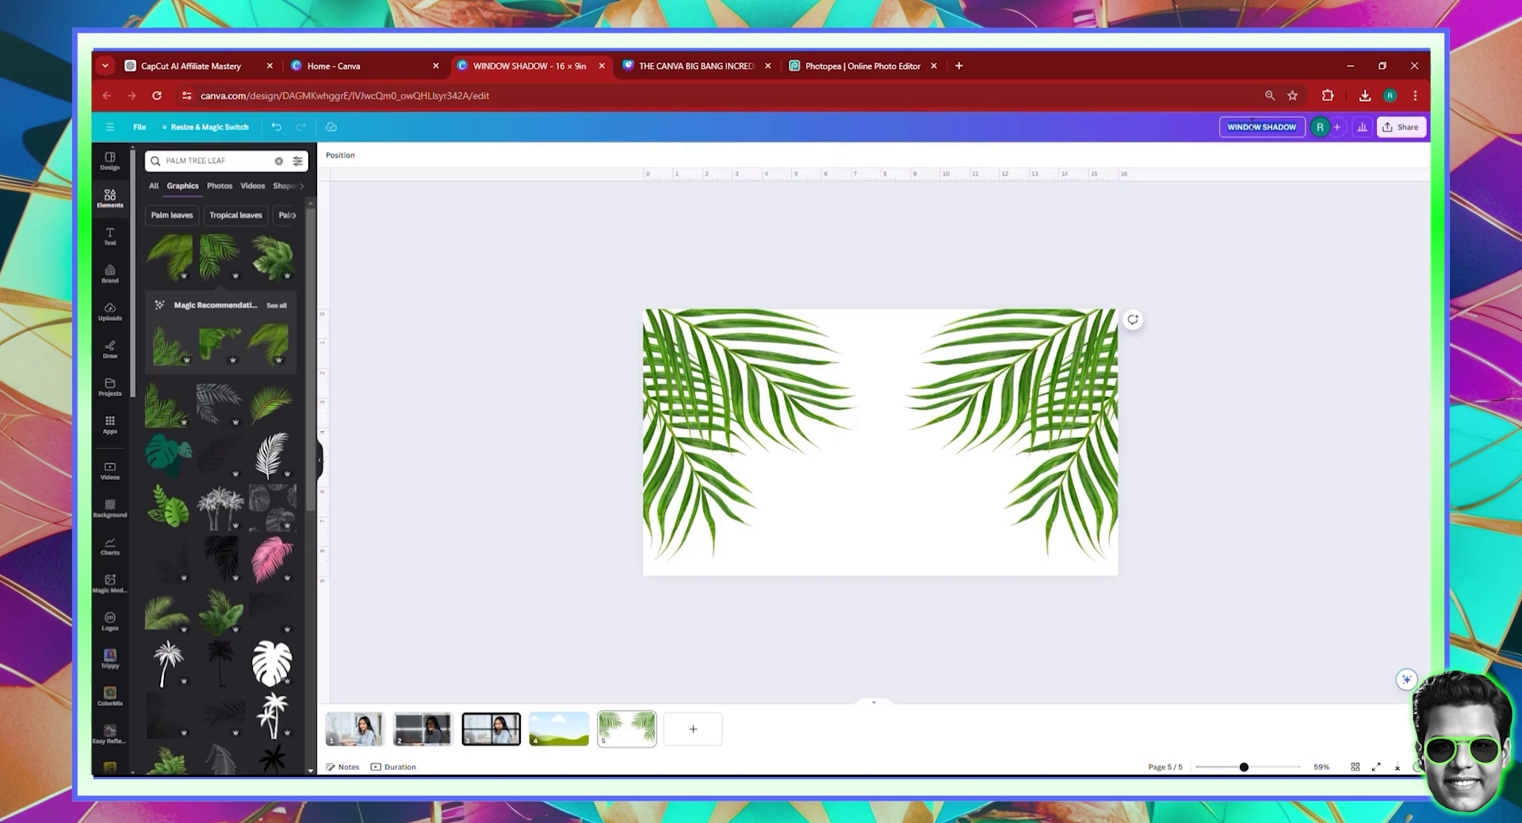
Rename the design to 'PALM TREE LEAVES'
left_click(1253, 121)
type("PLAM")
key("BackSpace")
key("BackSpace")
key("BackSpace")
type("ALM TREE LEAVES")
Download only page 5 as a PNG with transparent background
left_click(1398, 133)
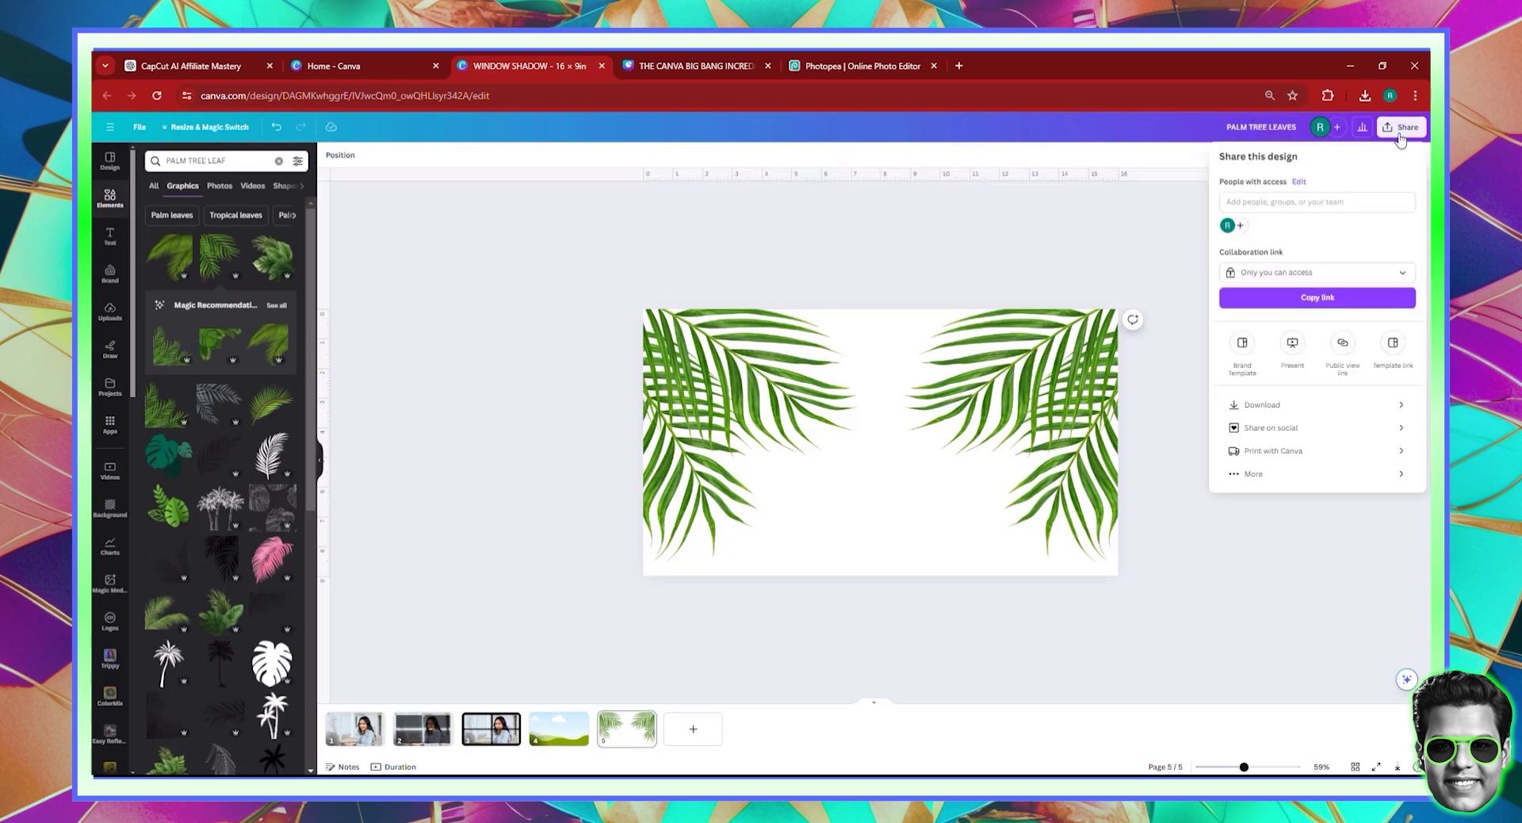
left_click(1400, 403)
left_click(1304, 272)
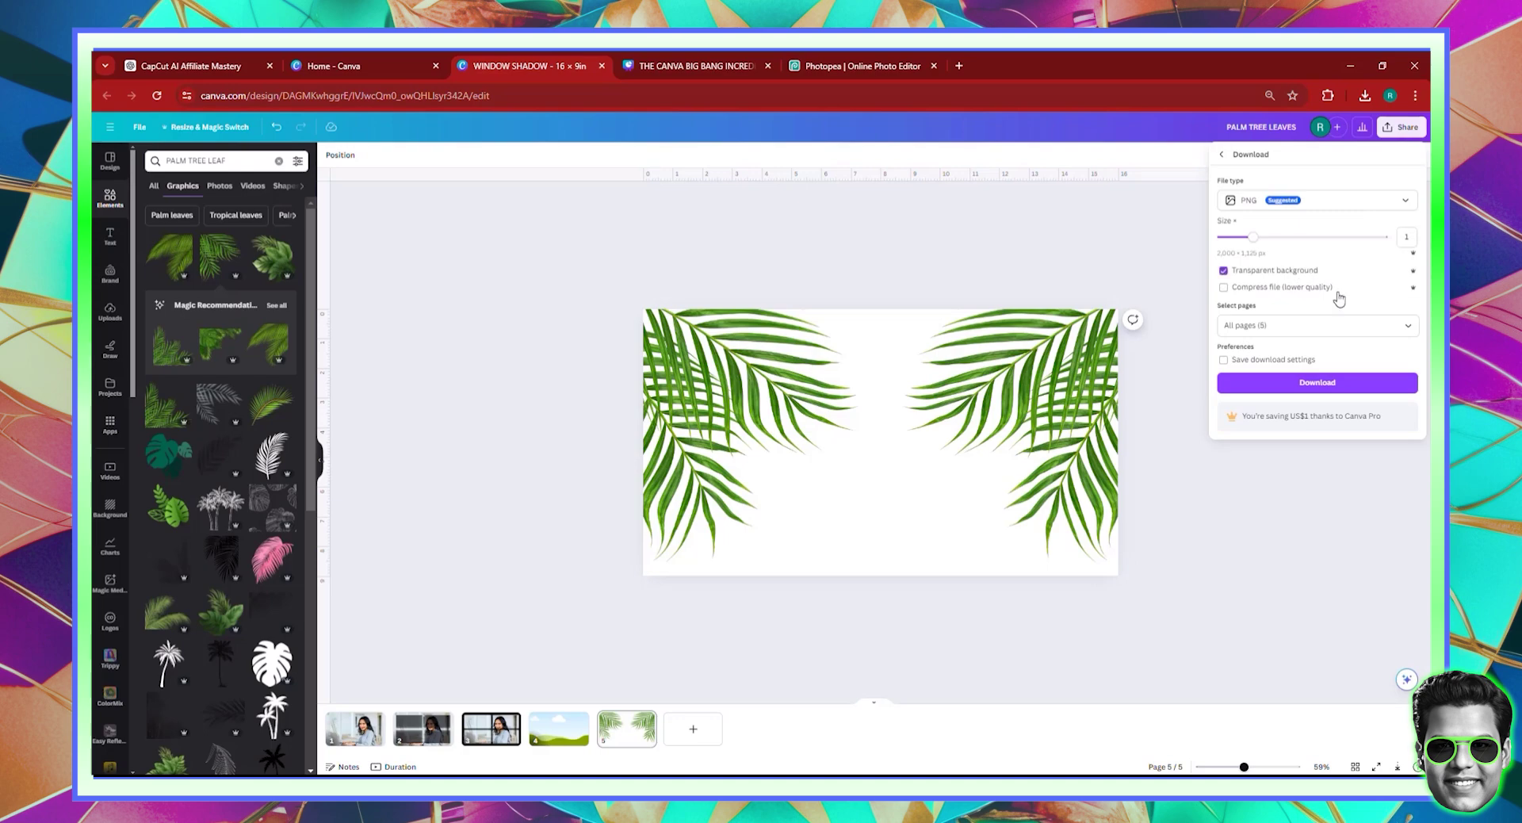
left_click(1409, 326)
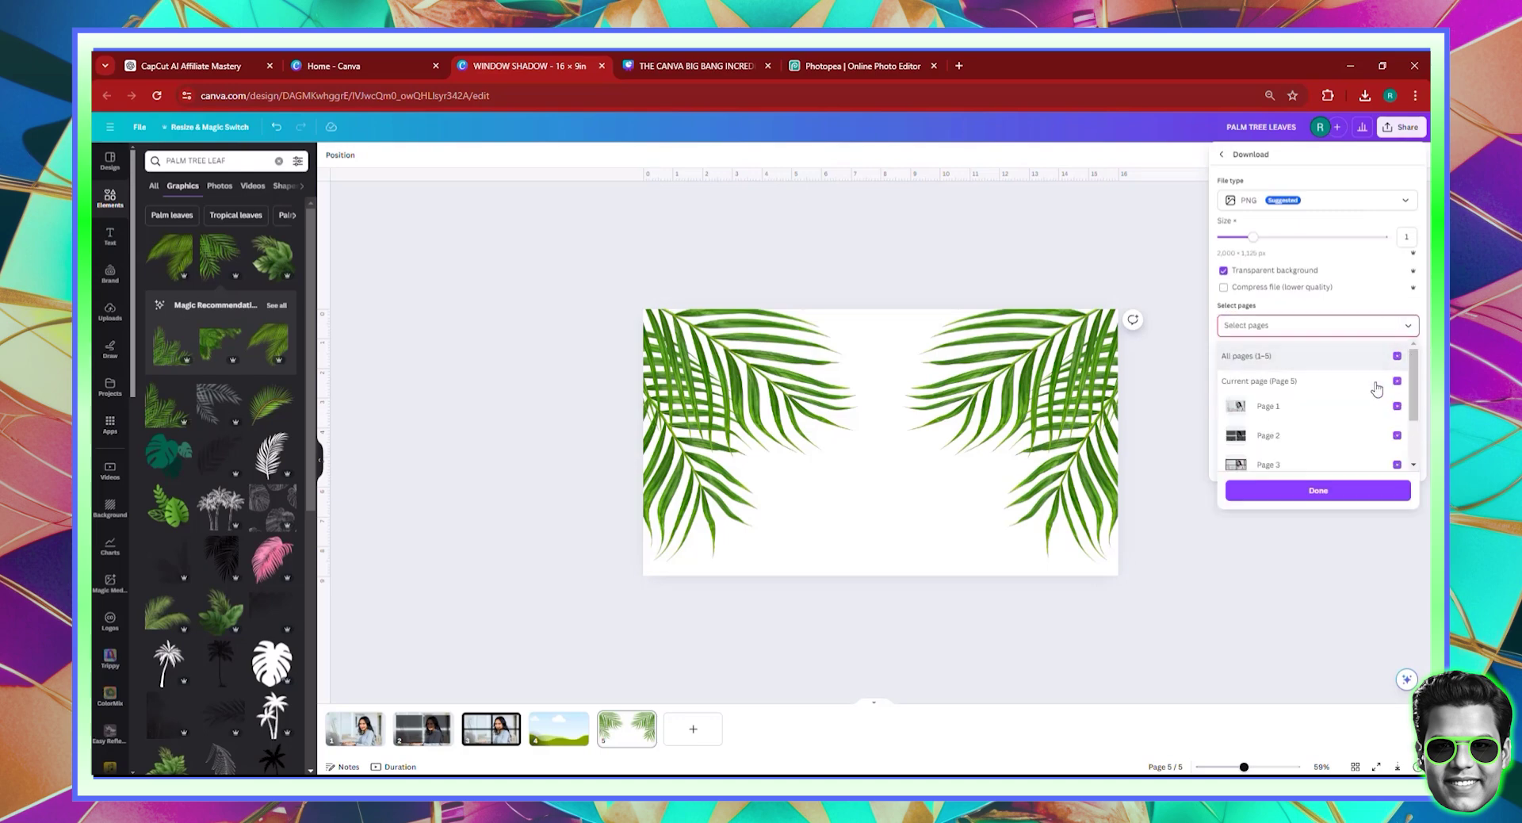
scroll(1405, 434, "down", 2)
left_click(1396, 452)
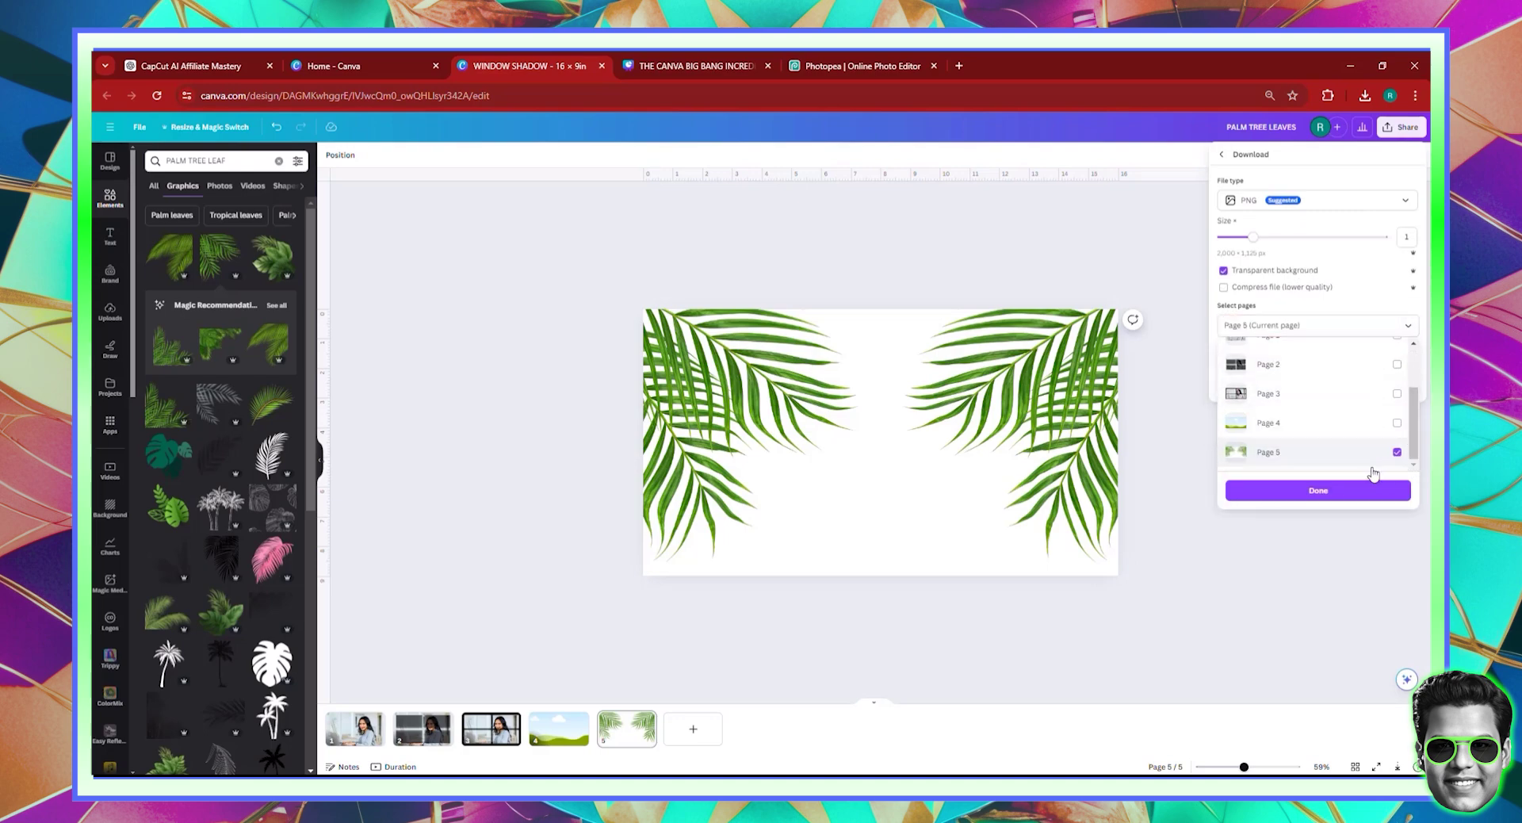
left_click(1346, 491)
left_click(1314, 387)
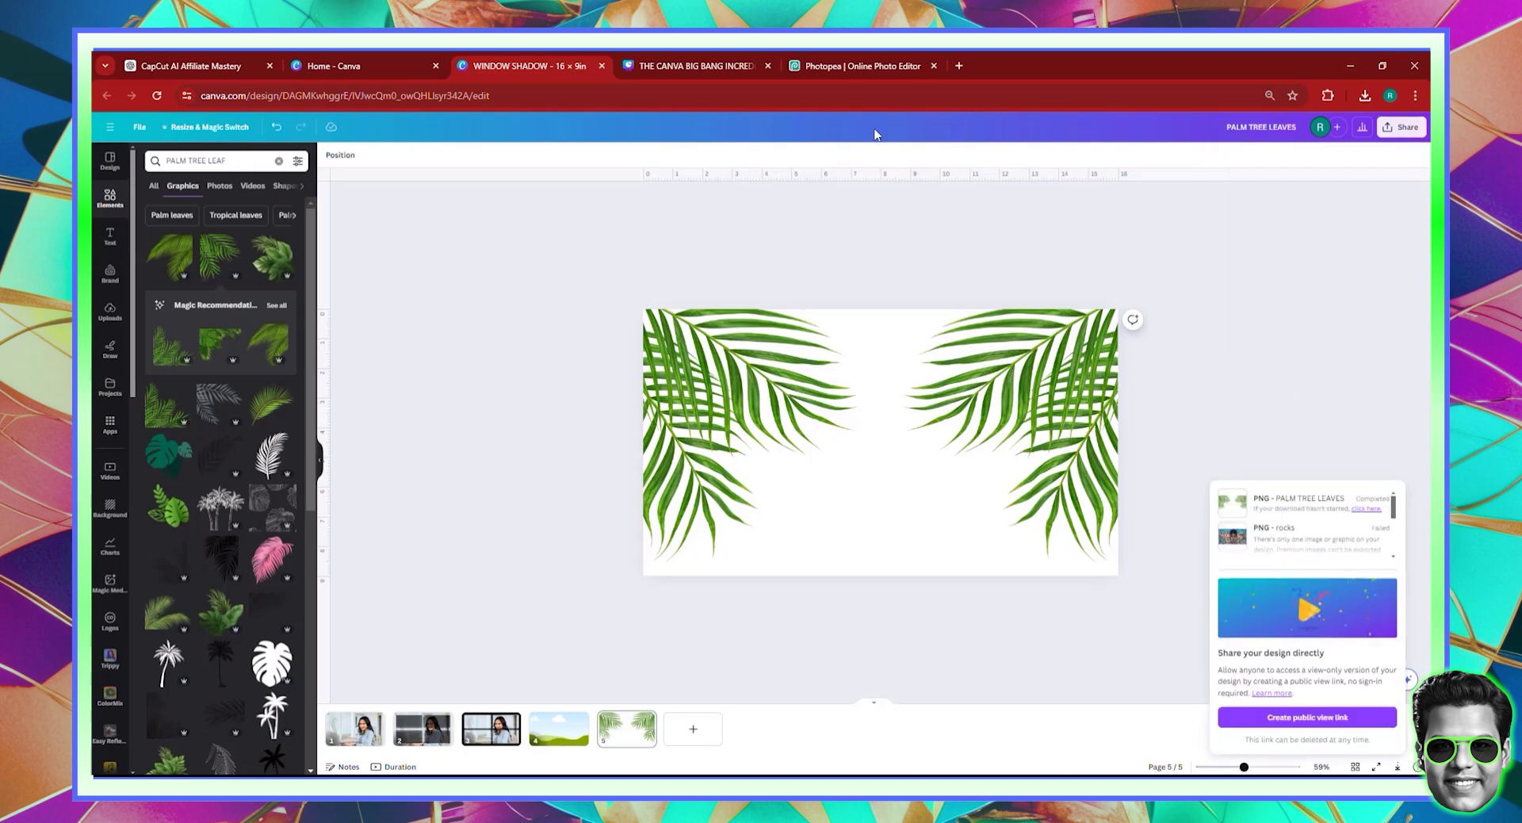
key("ctrl+5")
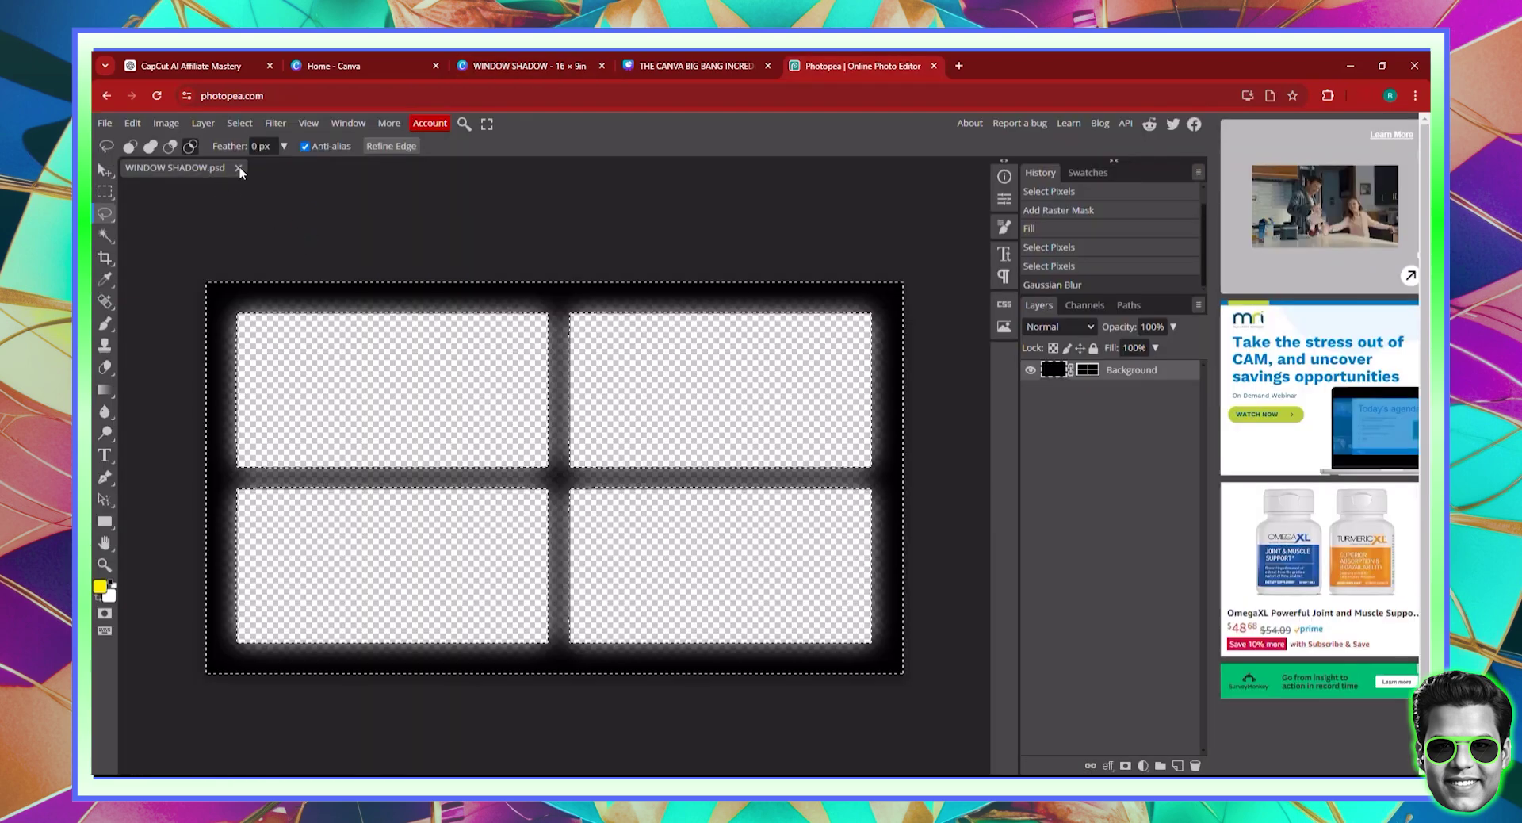
Close WINDOW SHADOW.psd and open the downloaded PALM TREE LEAVES image from this device
left_click(238, 168)
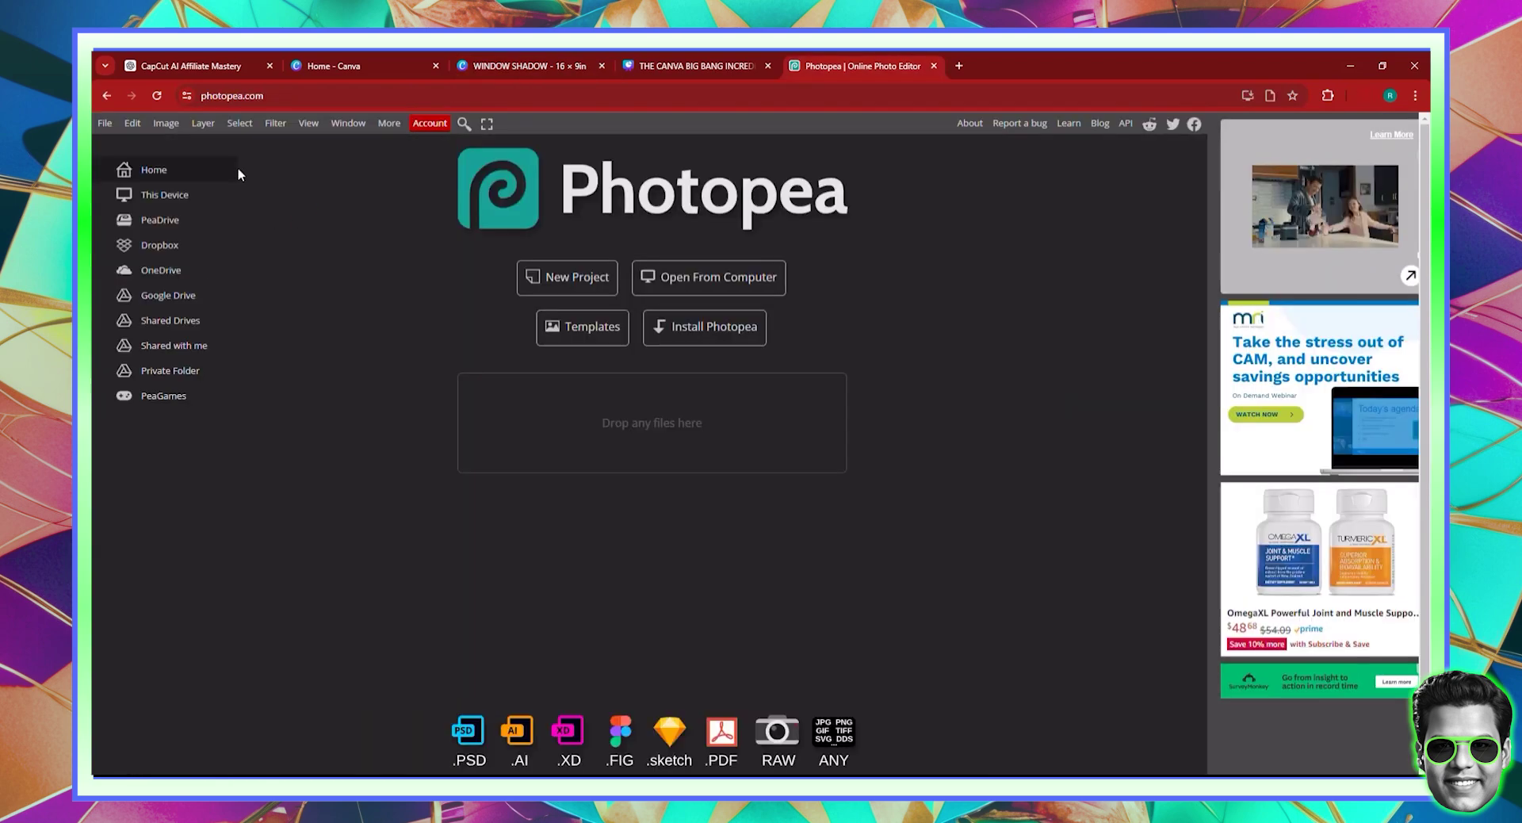
left_click(104, 122)
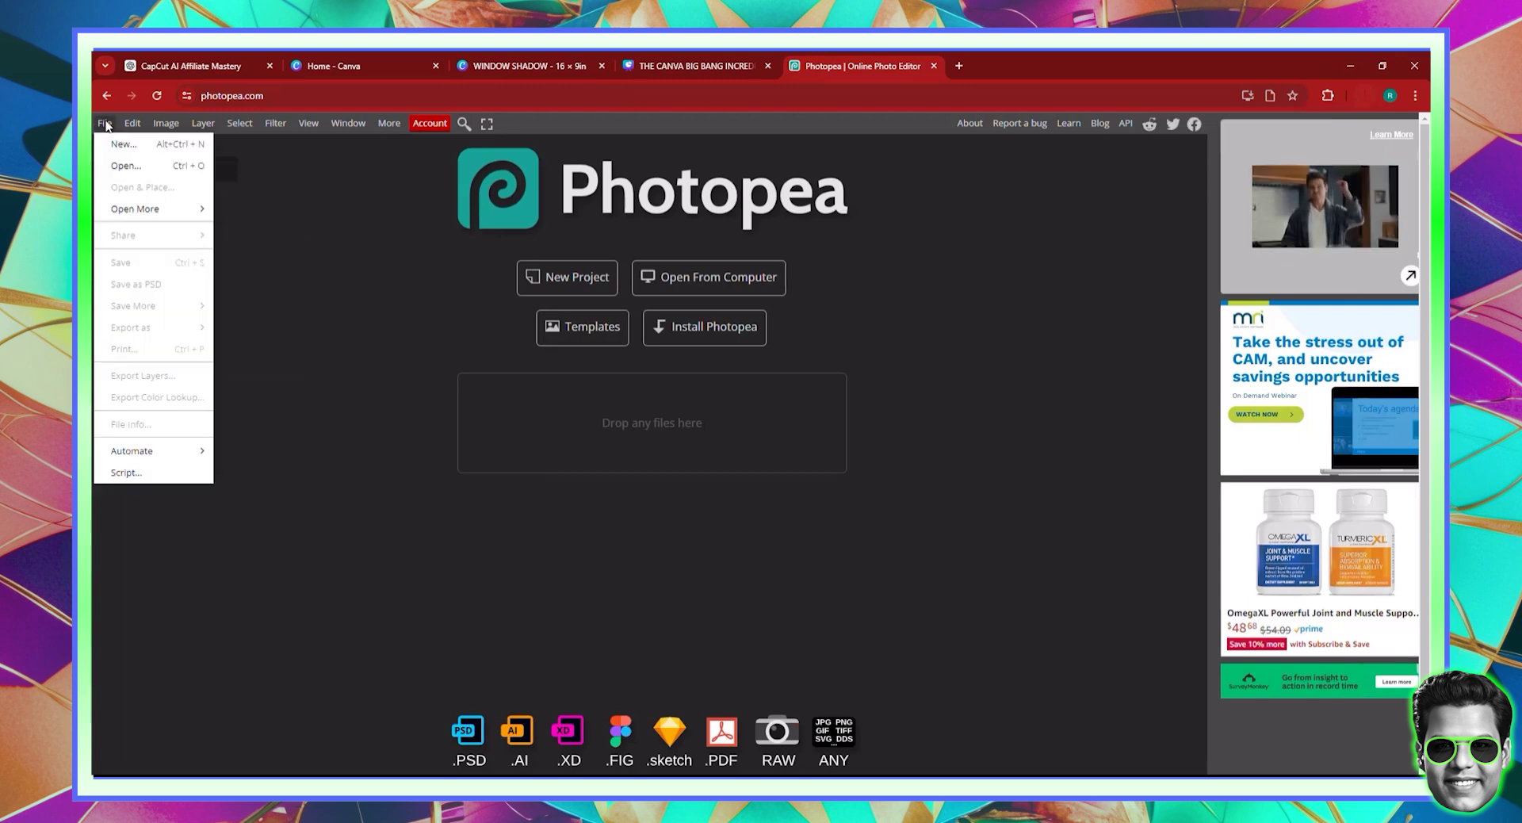
left_click(136, 168)
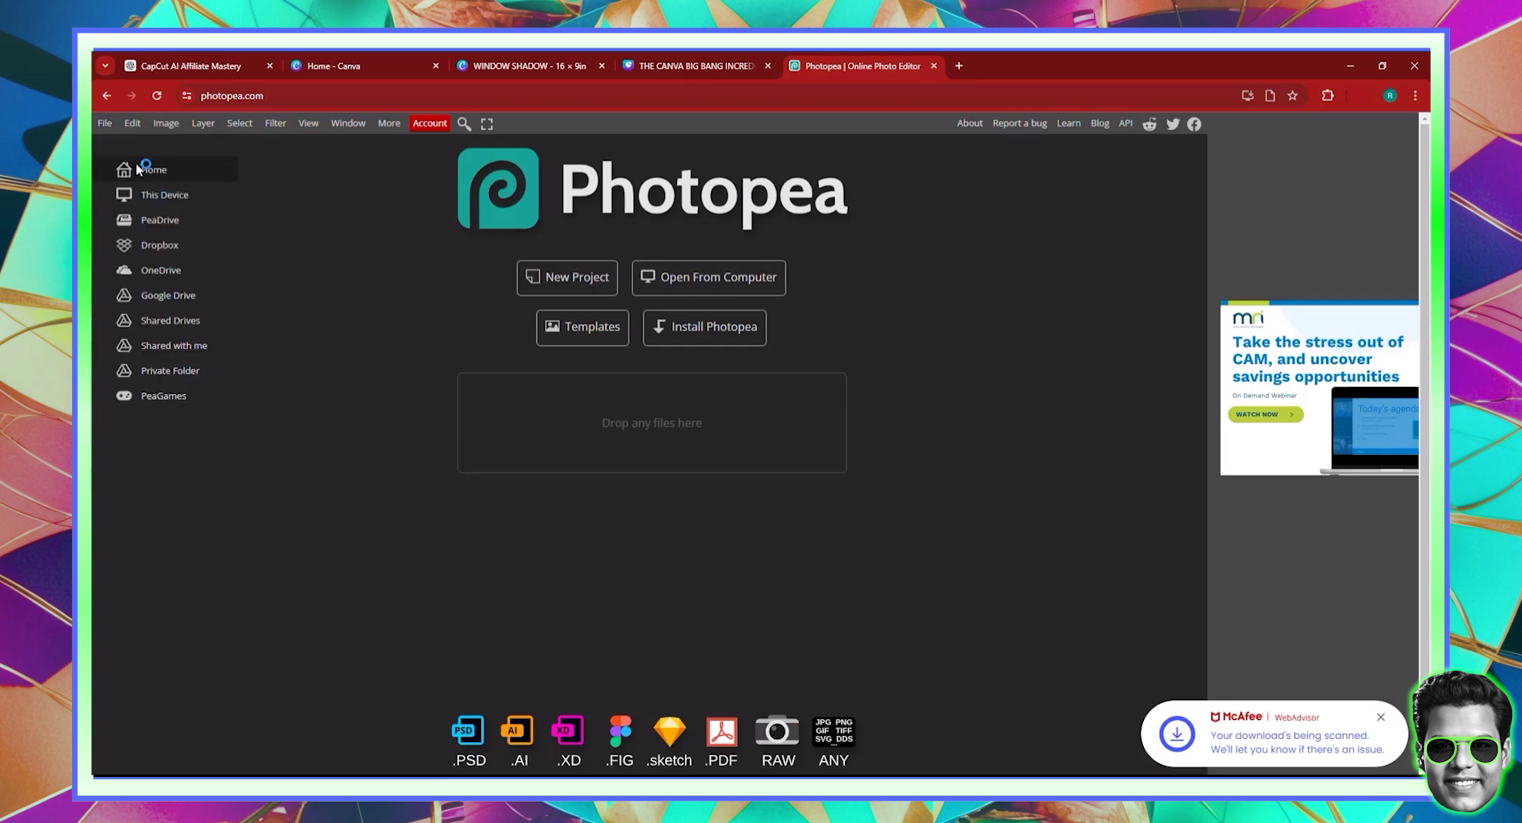
left_click(231, 202)
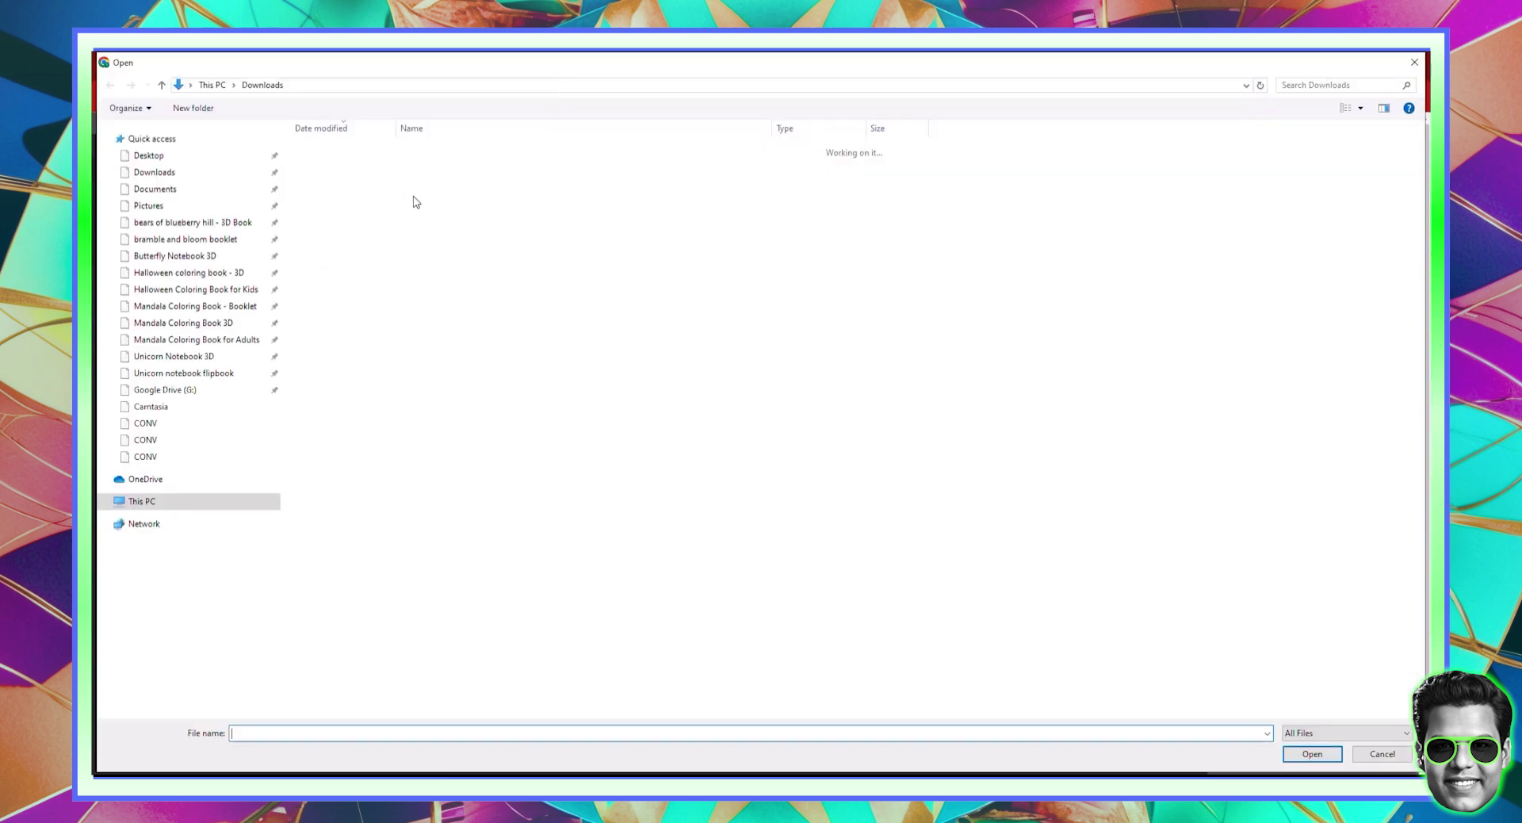
double_click(411, 167)
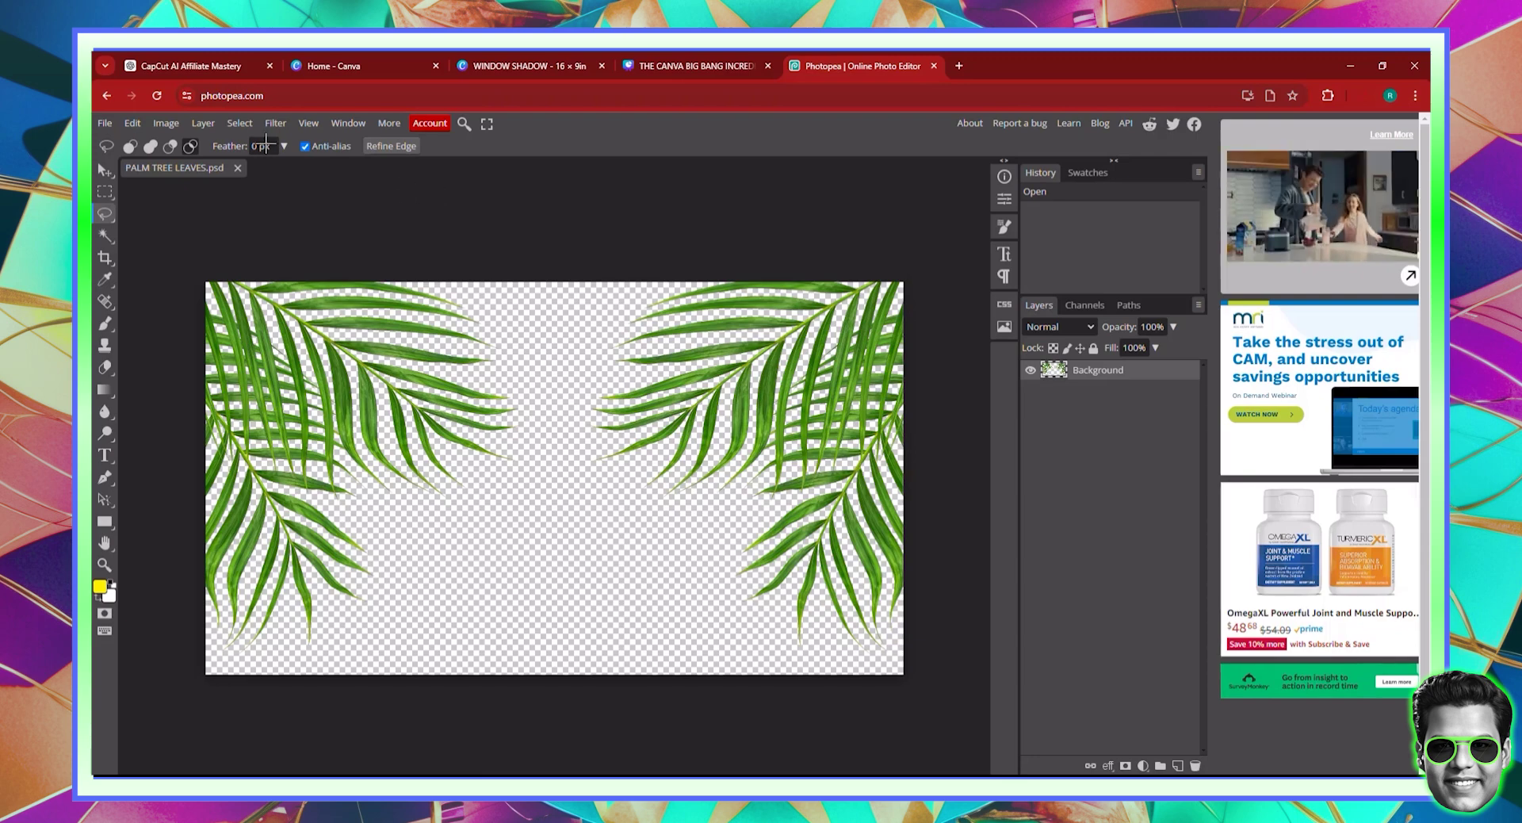
Mask the palm-leaf layer with its own leaf-pixel selection, check the mask, then close Layer Style
left_click(1054, 373, "ctrl")
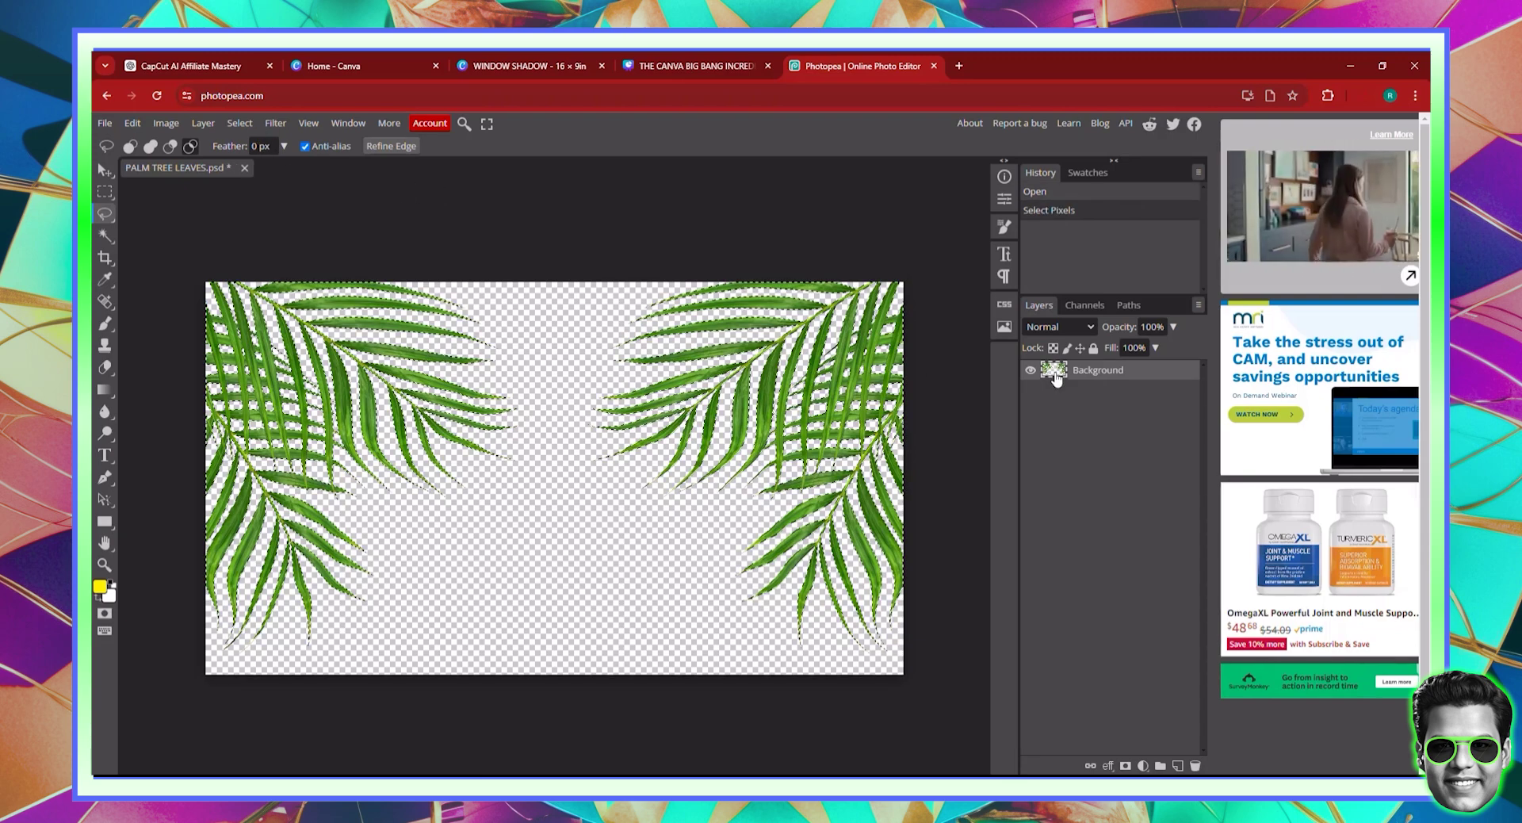
left_click(1124, 767)
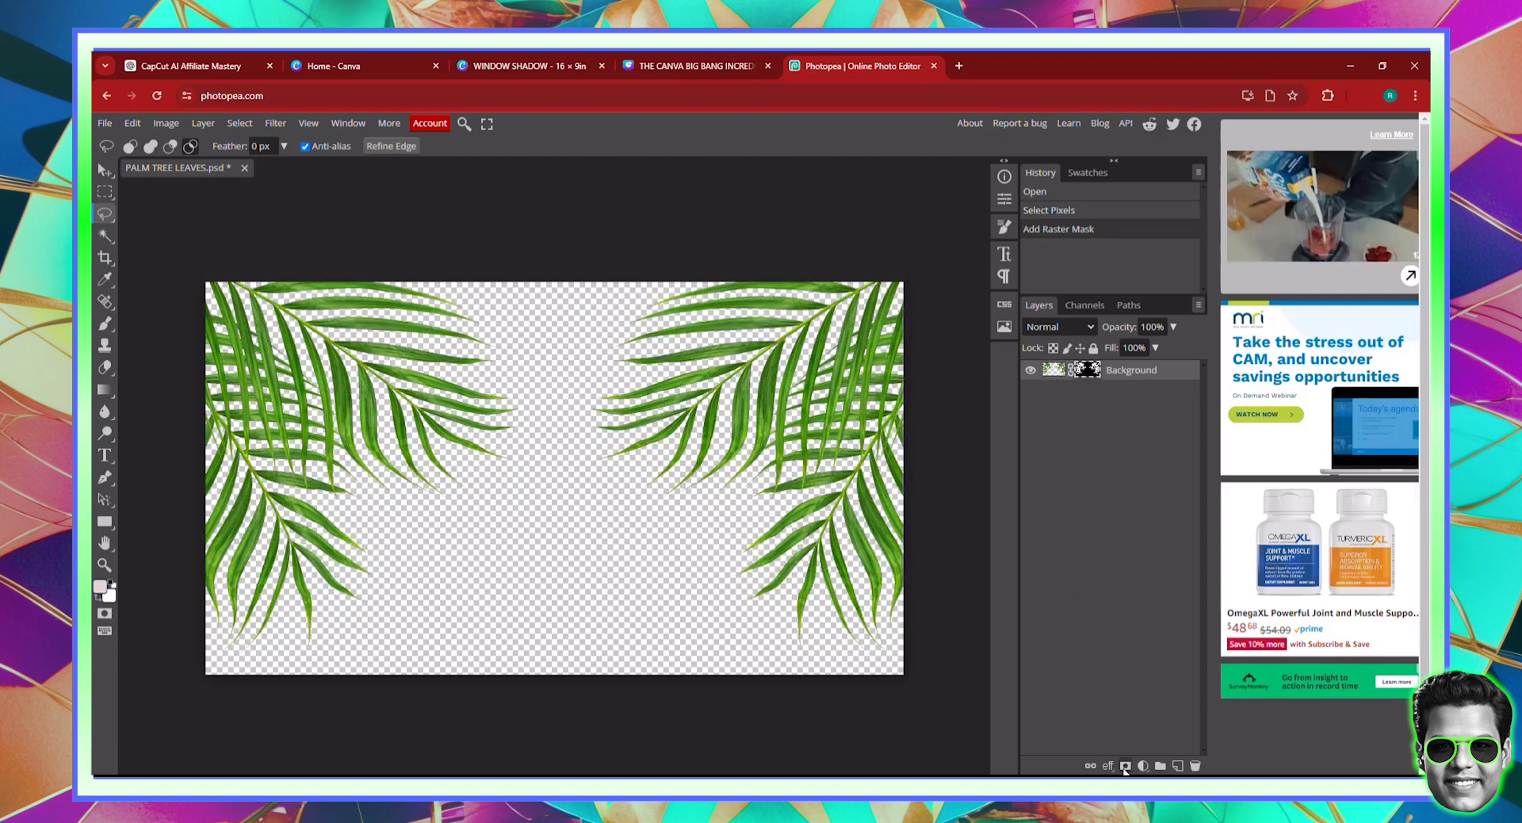
left_click(1089, 371, "alt")
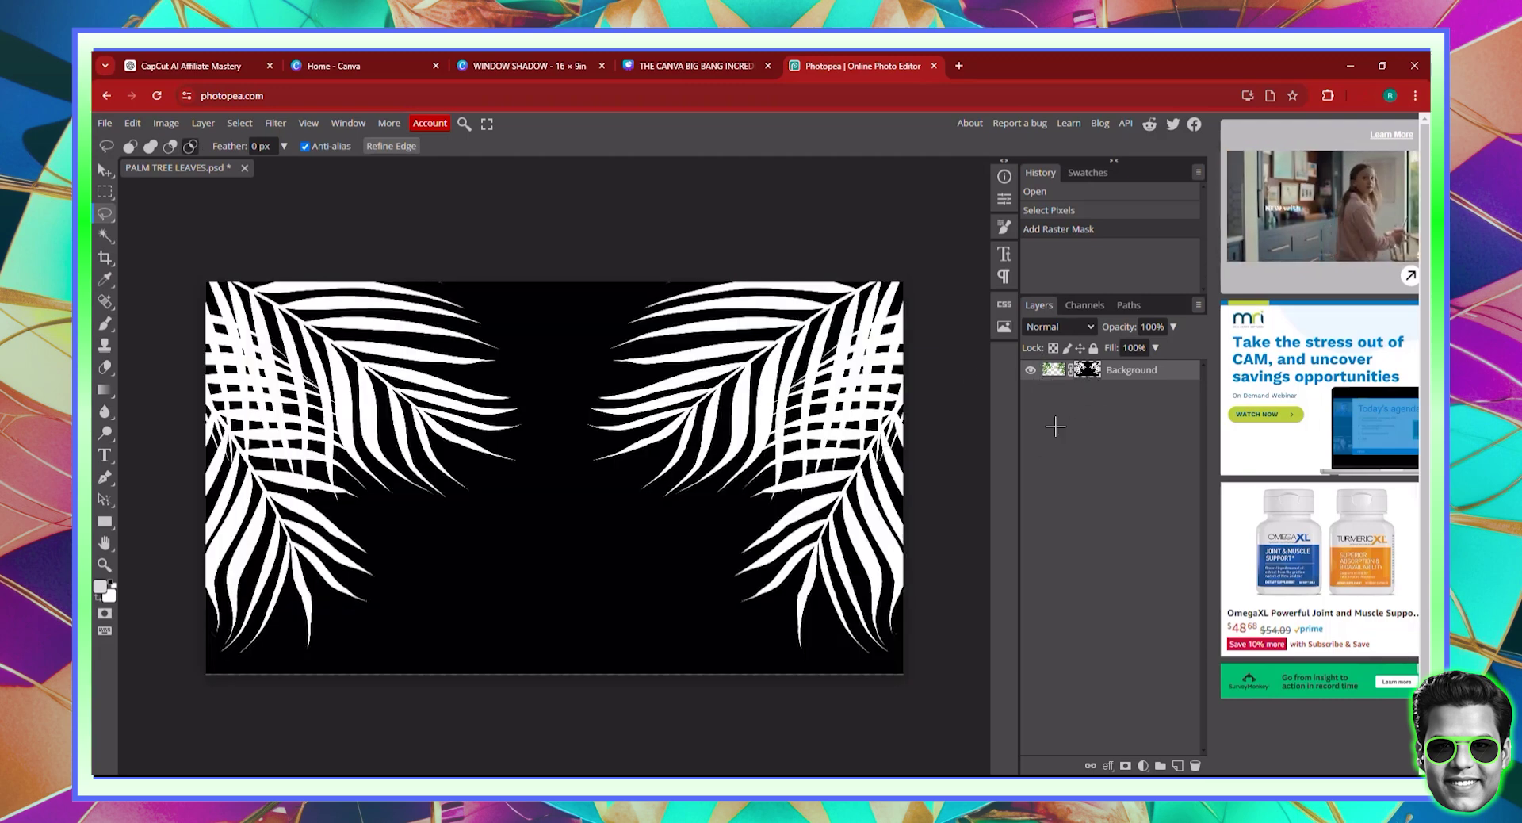
double_click(1054, 371)
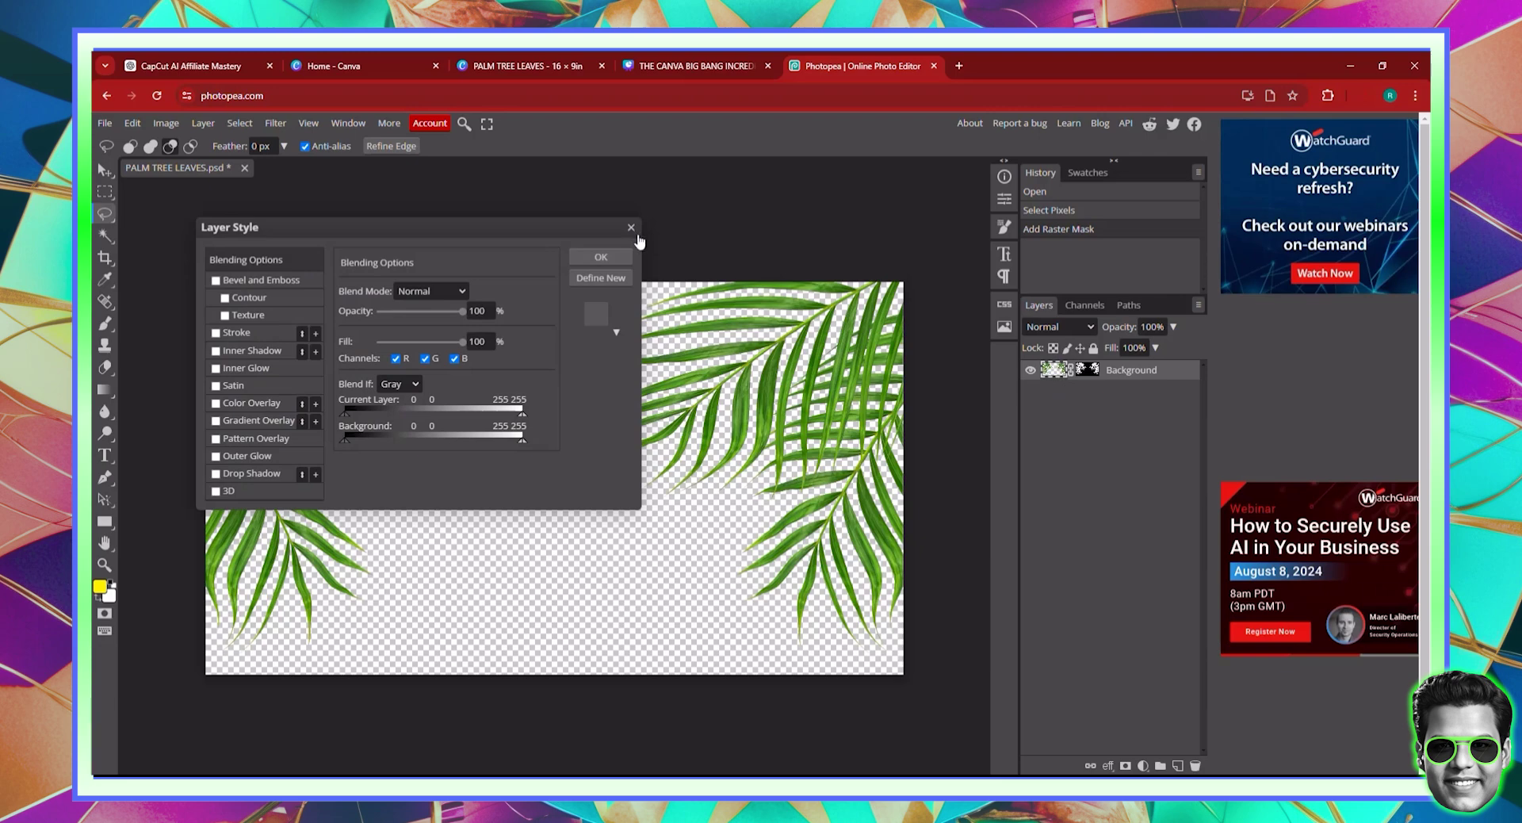
left_click(631, 229)
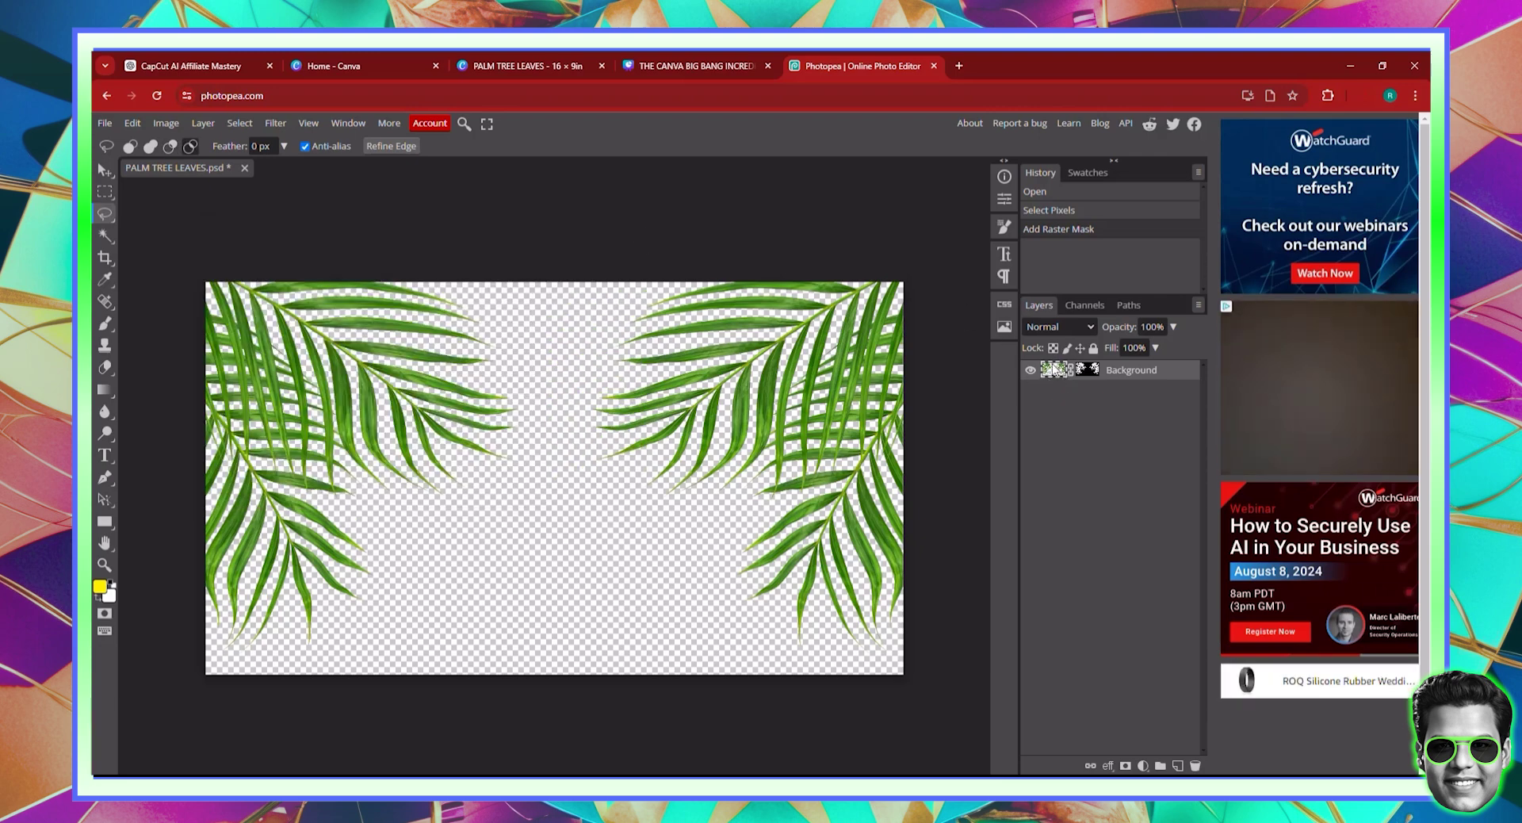
Fill the palm-leaf layer with solid black and reload the leaf shapes as a selection from the mask
left_click(132, 125)
left_click(146, 355)
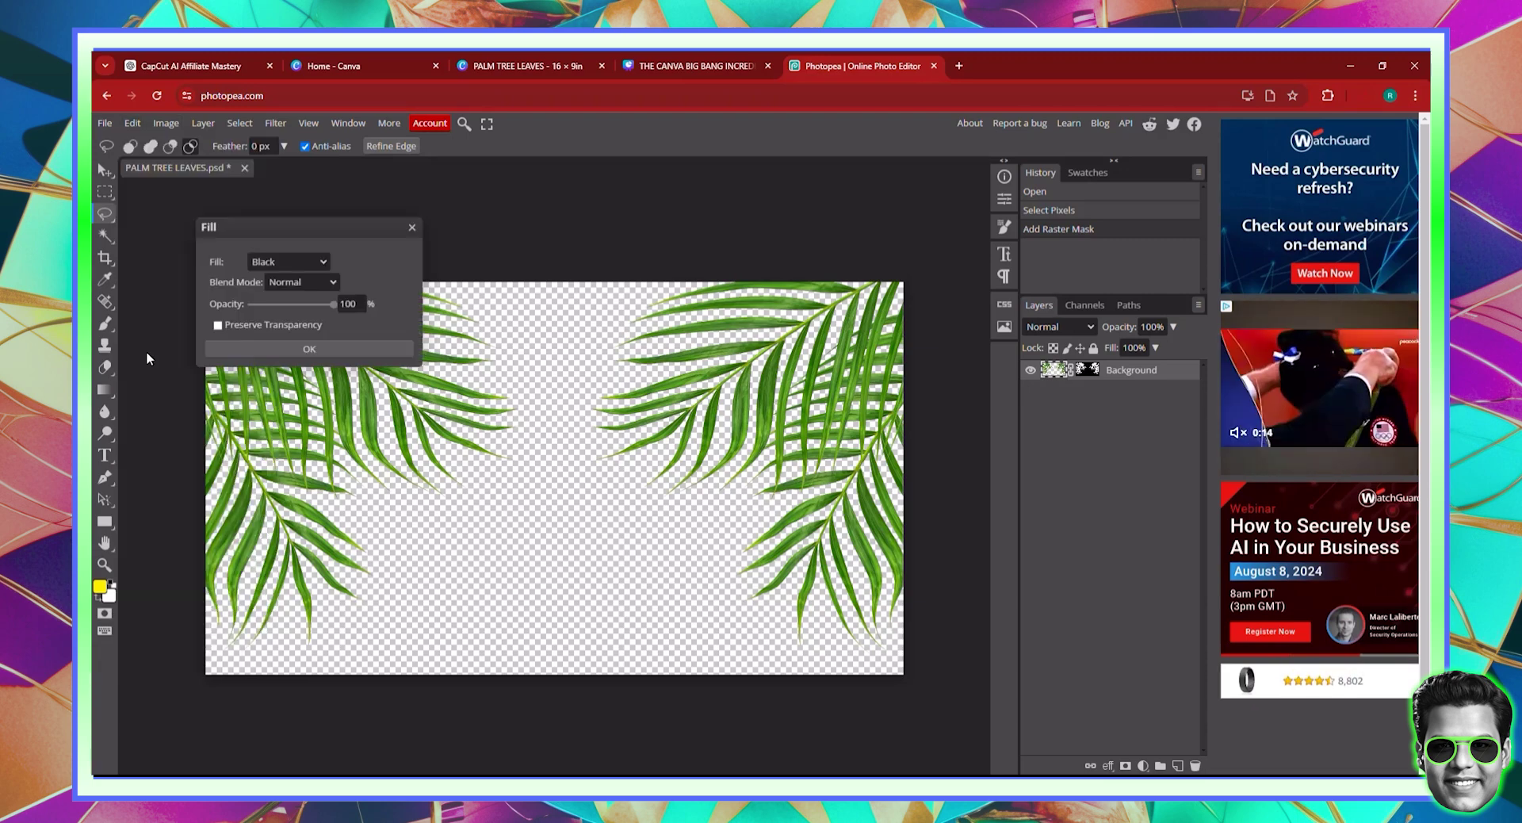
left_click(301, 261)
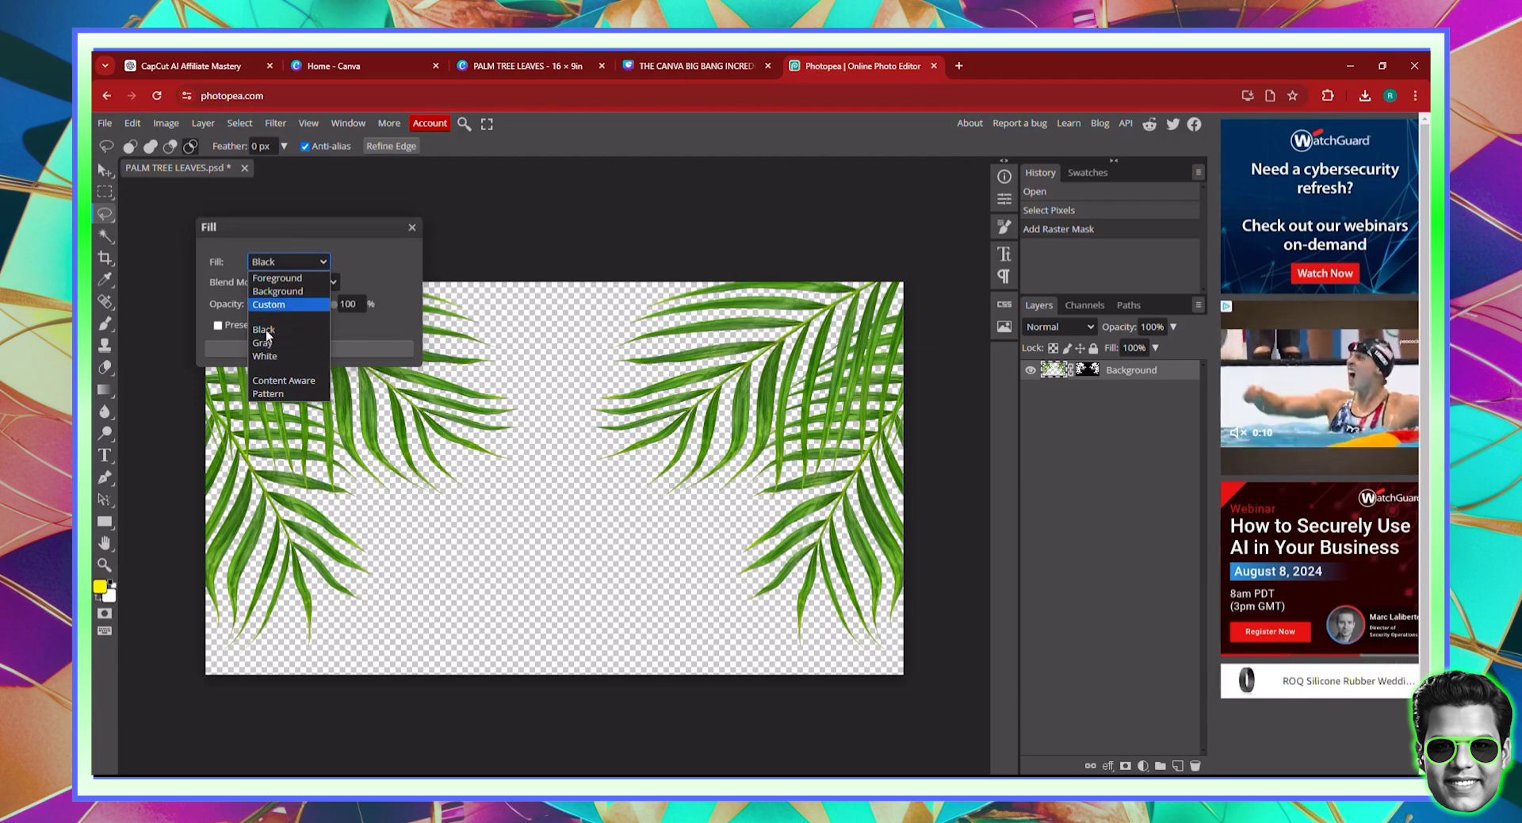
left_click(331, 352)
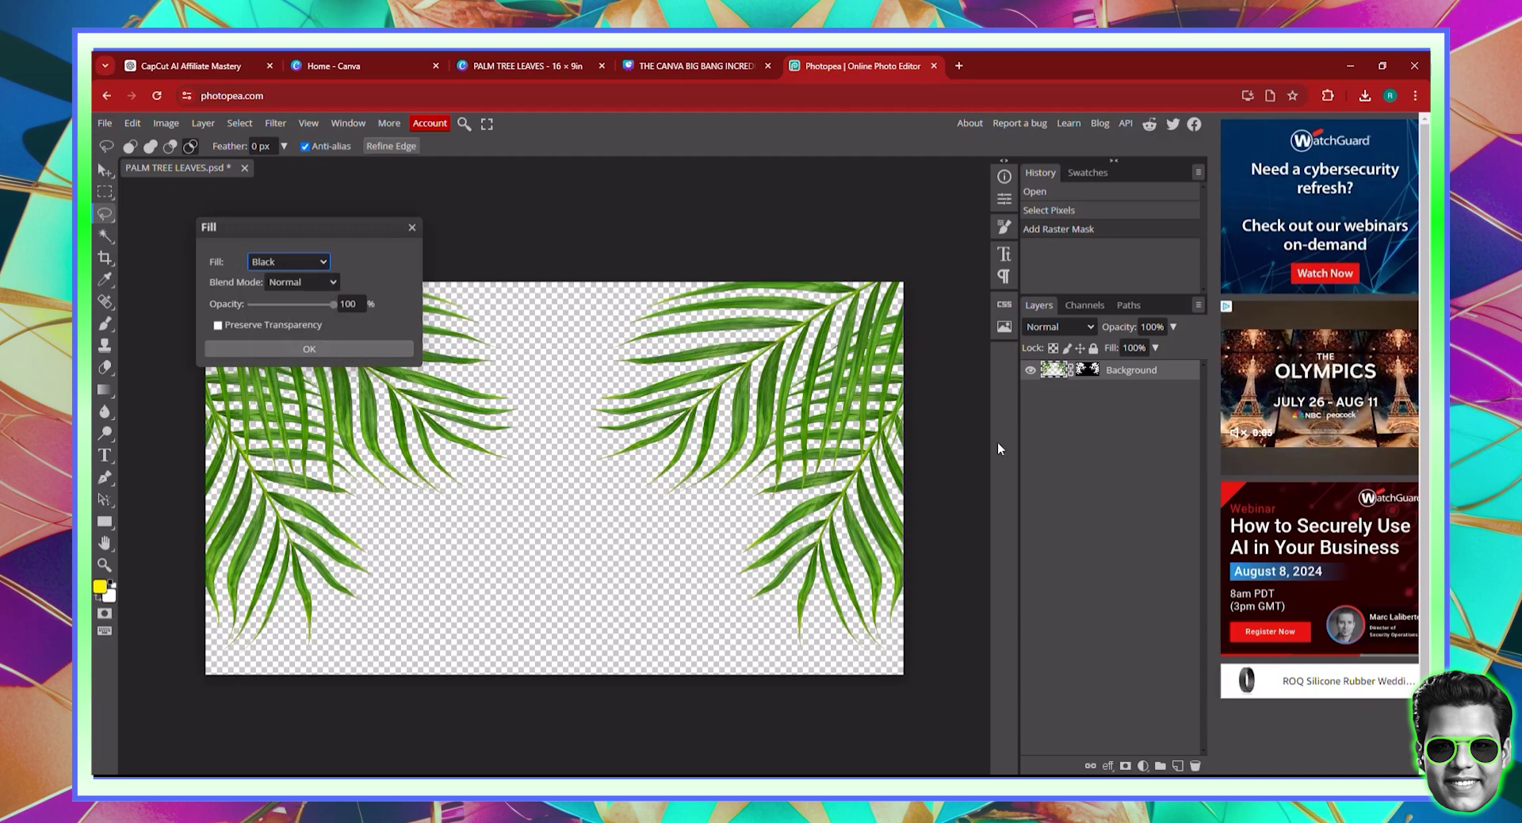
left_click(409, 354)
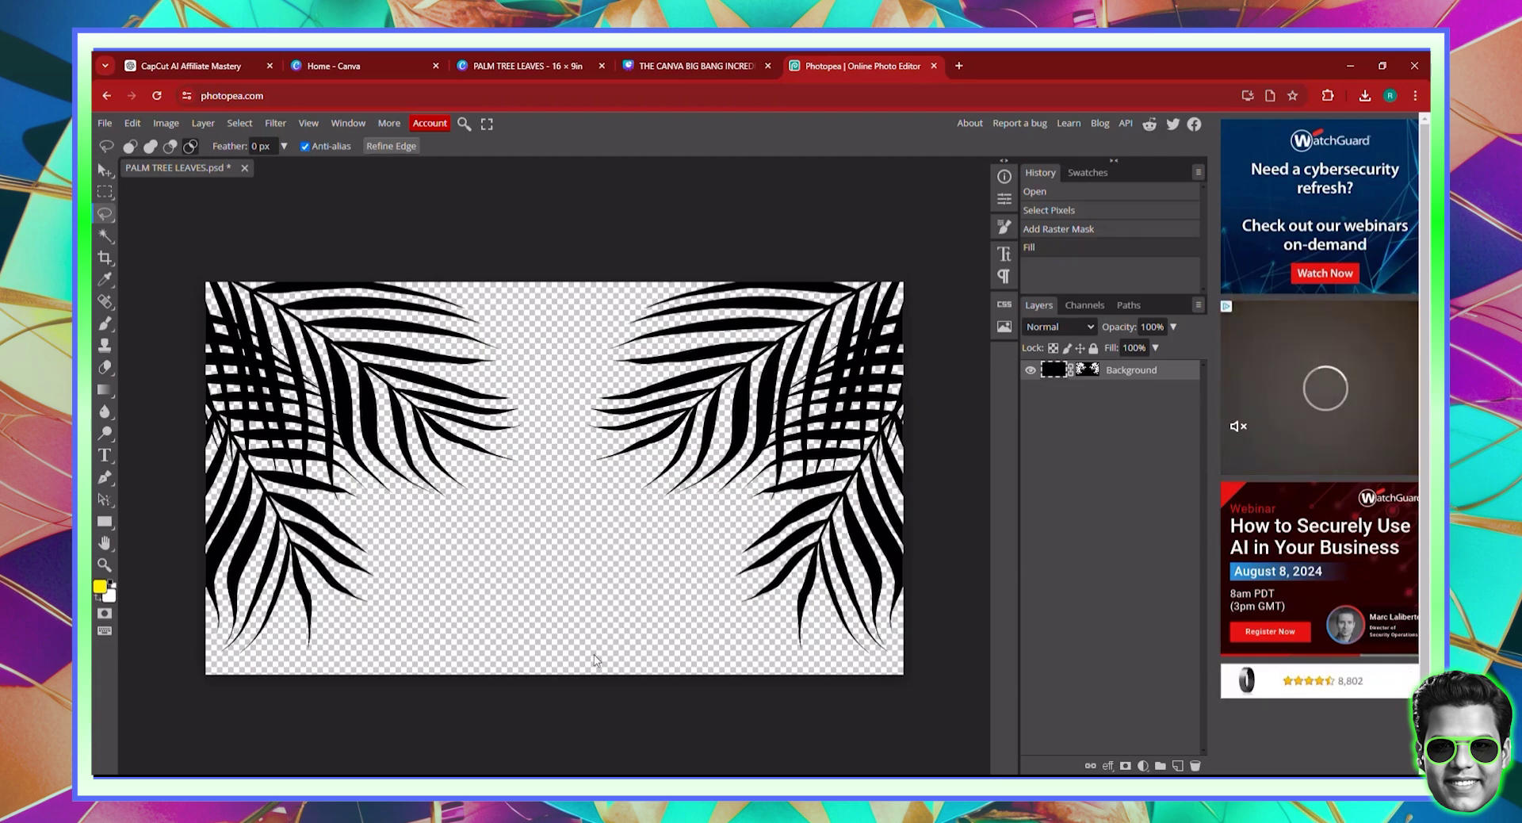
left_click(1088, 370, "alt")
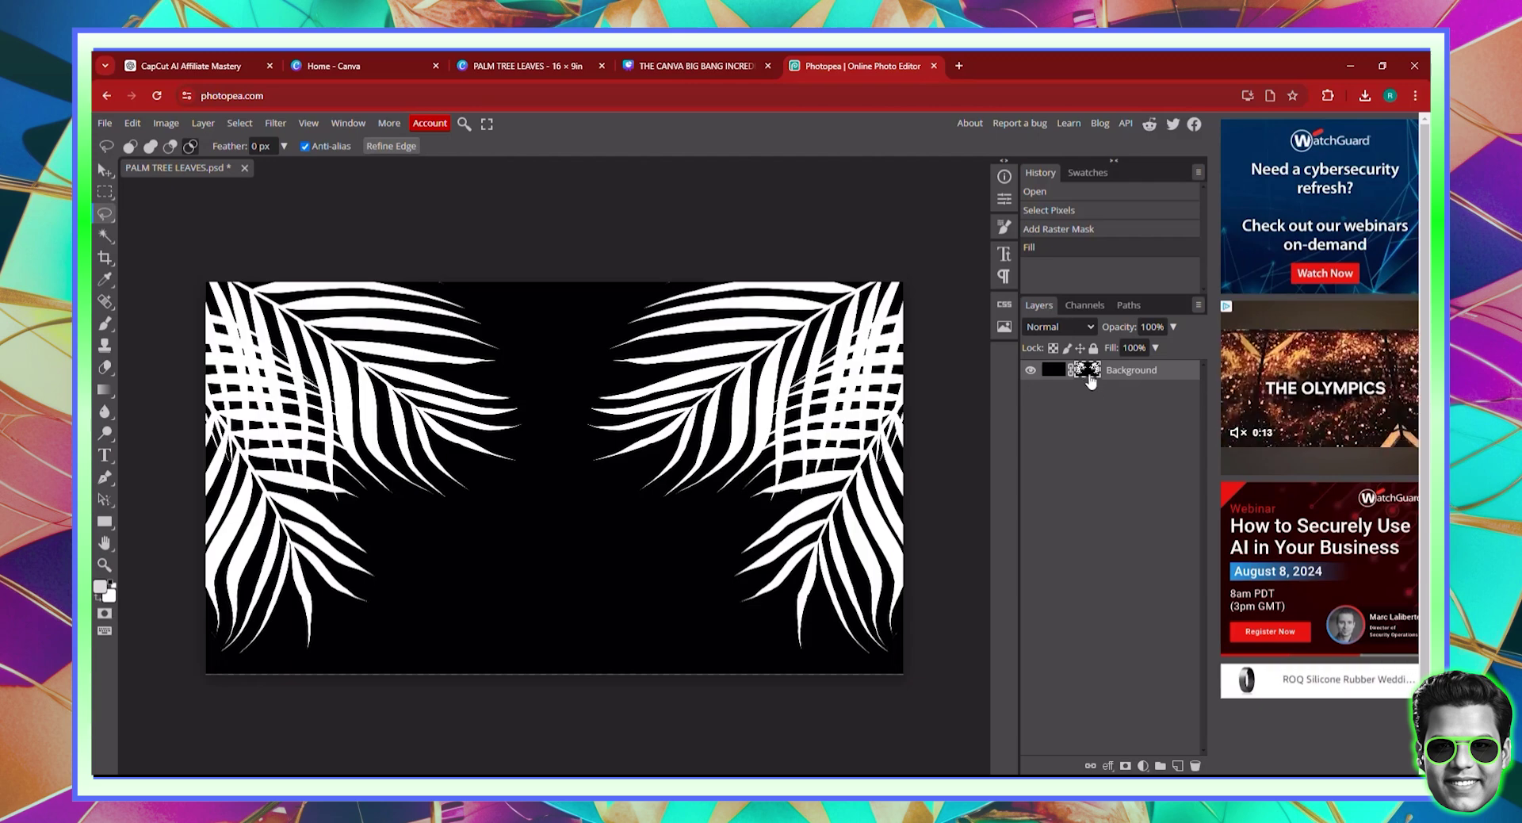
left_click(1088, 370, "ctrl")
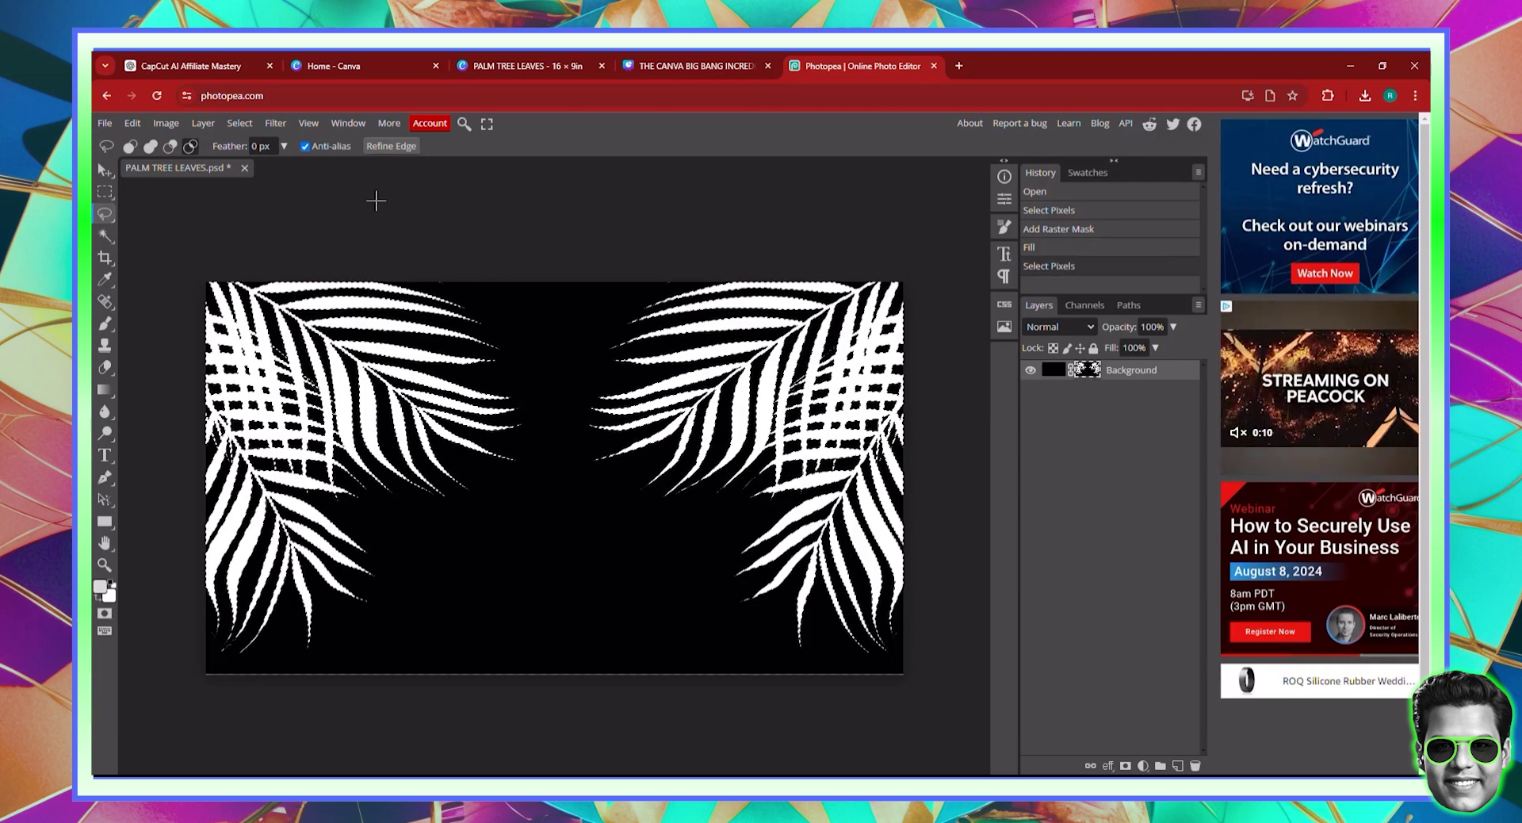
Apply a Gaussian Blur of about 10 px radius to the palm-leaf layer
left_click(276, 124)
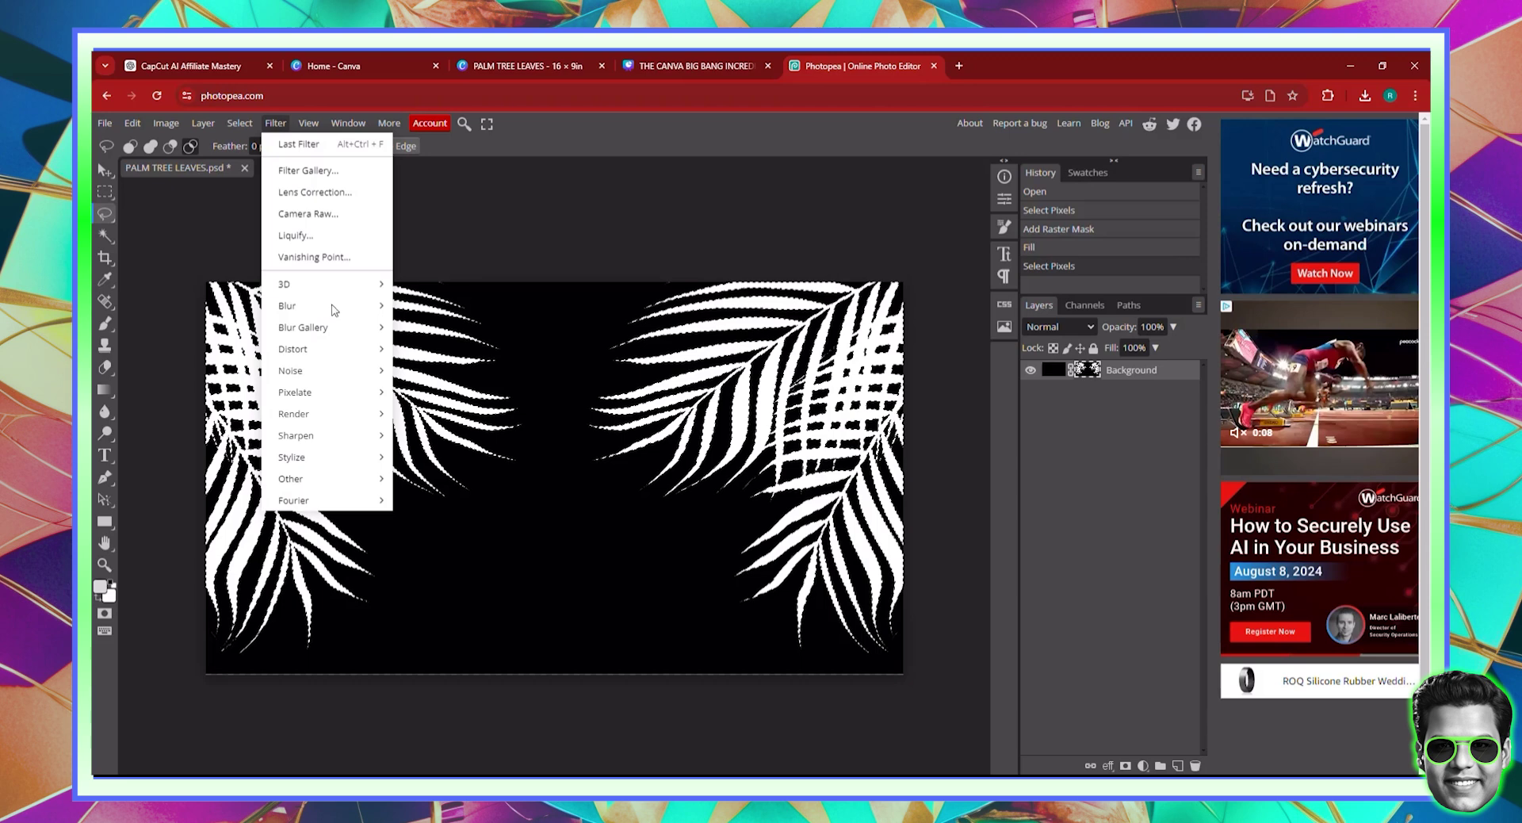
mouse_move(336, 308)
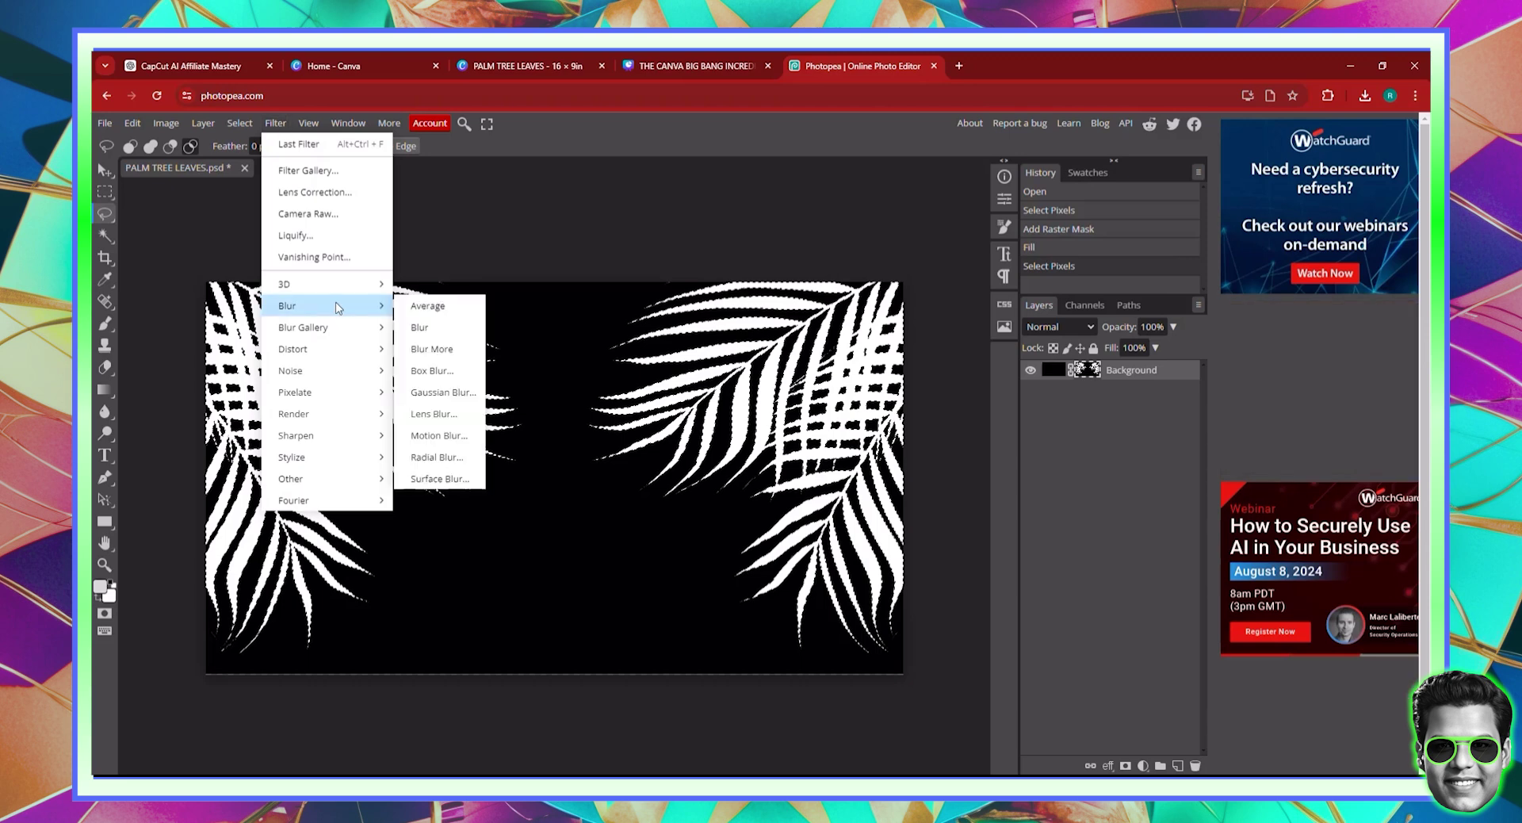
left_click(433, 397)
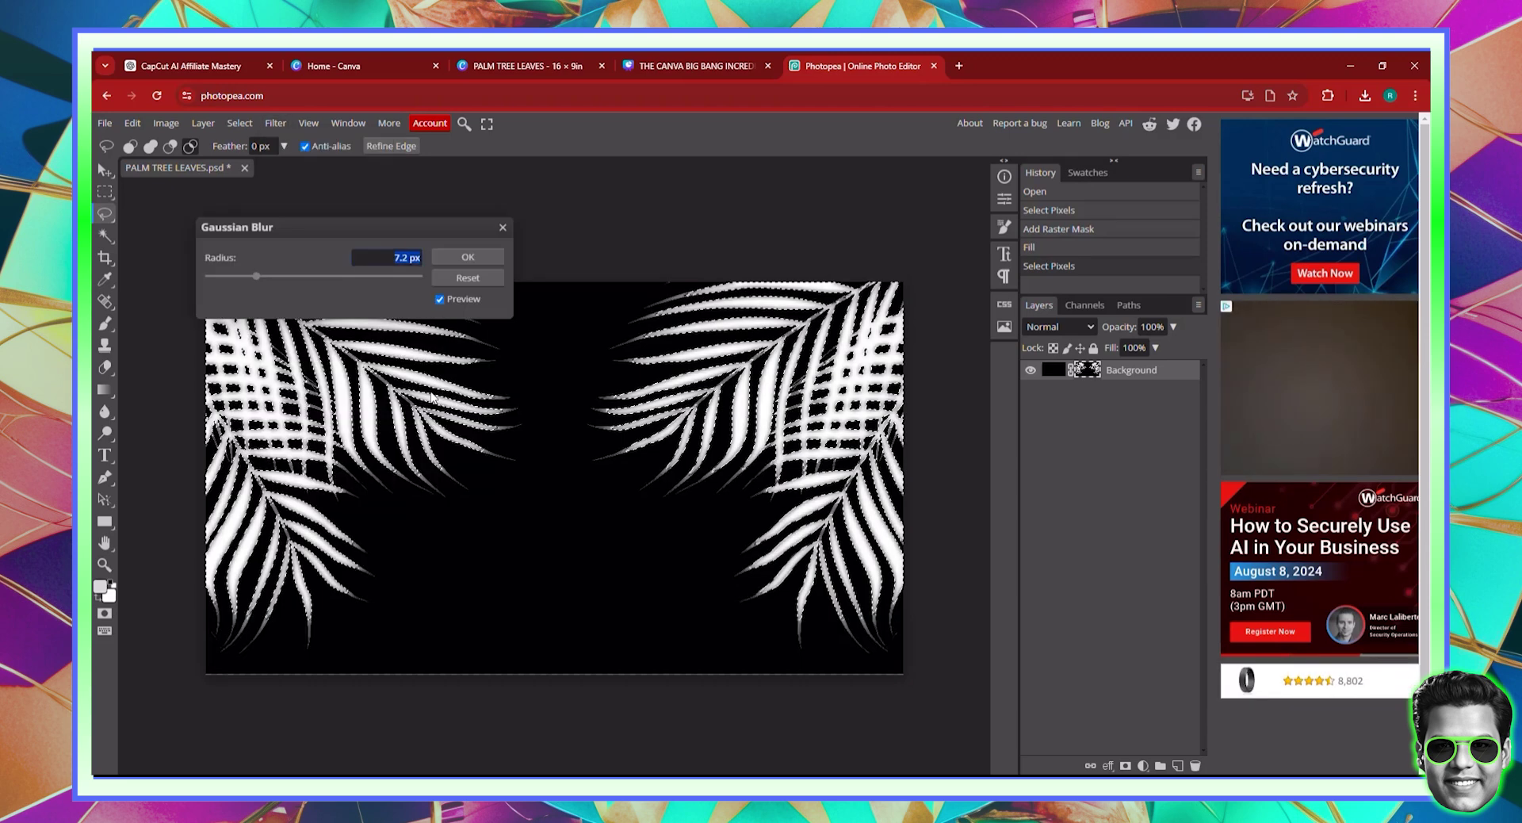
left_click(276, 275)
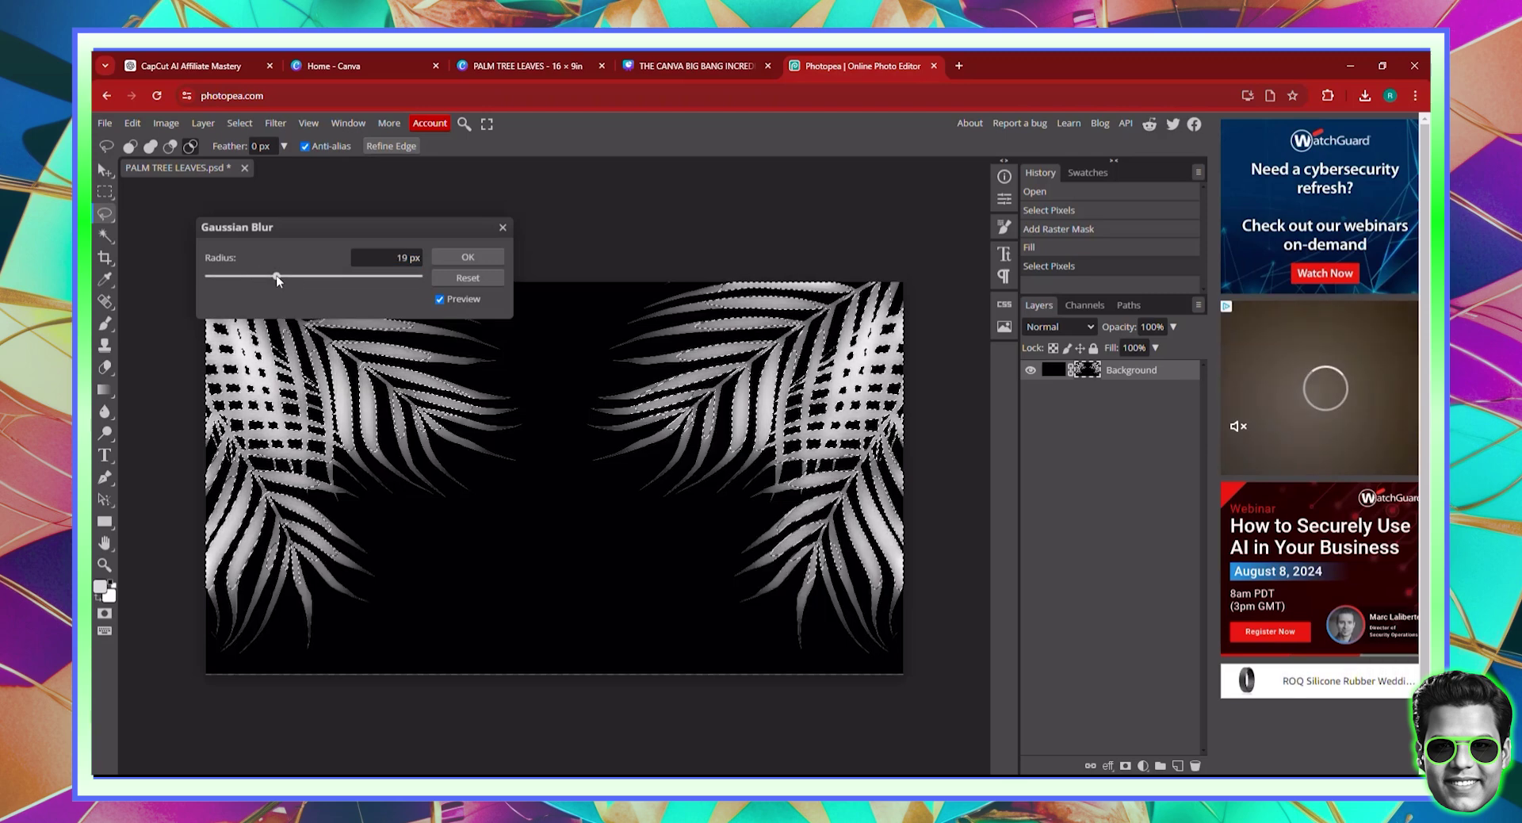
mouse_move(276, 278)
left_mouse_down()
mouse_move(252, 276)
mouse_move(265, 277)
left_mouse_up()
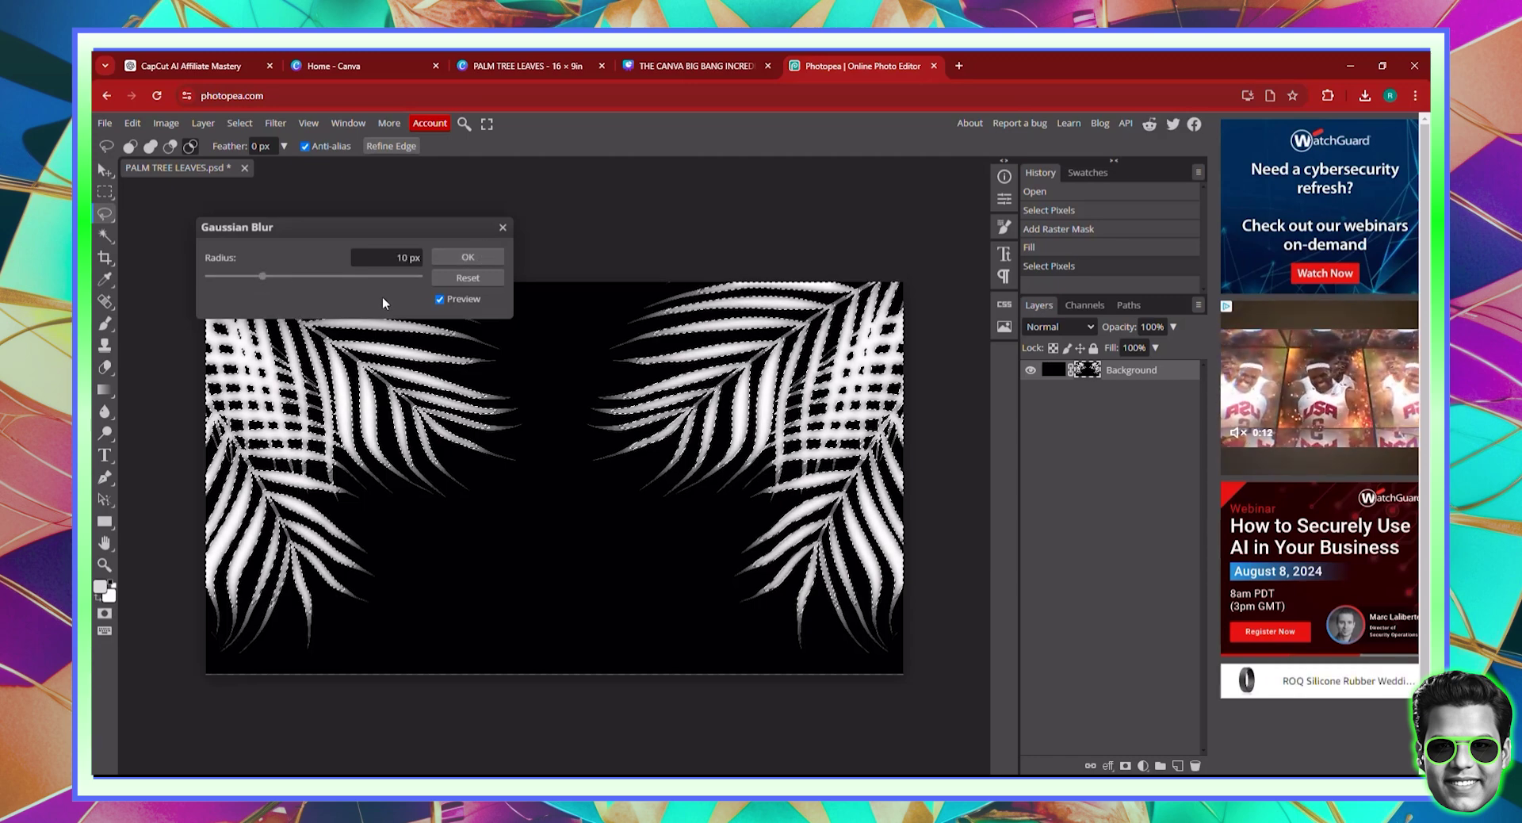
left_click(470, 257)
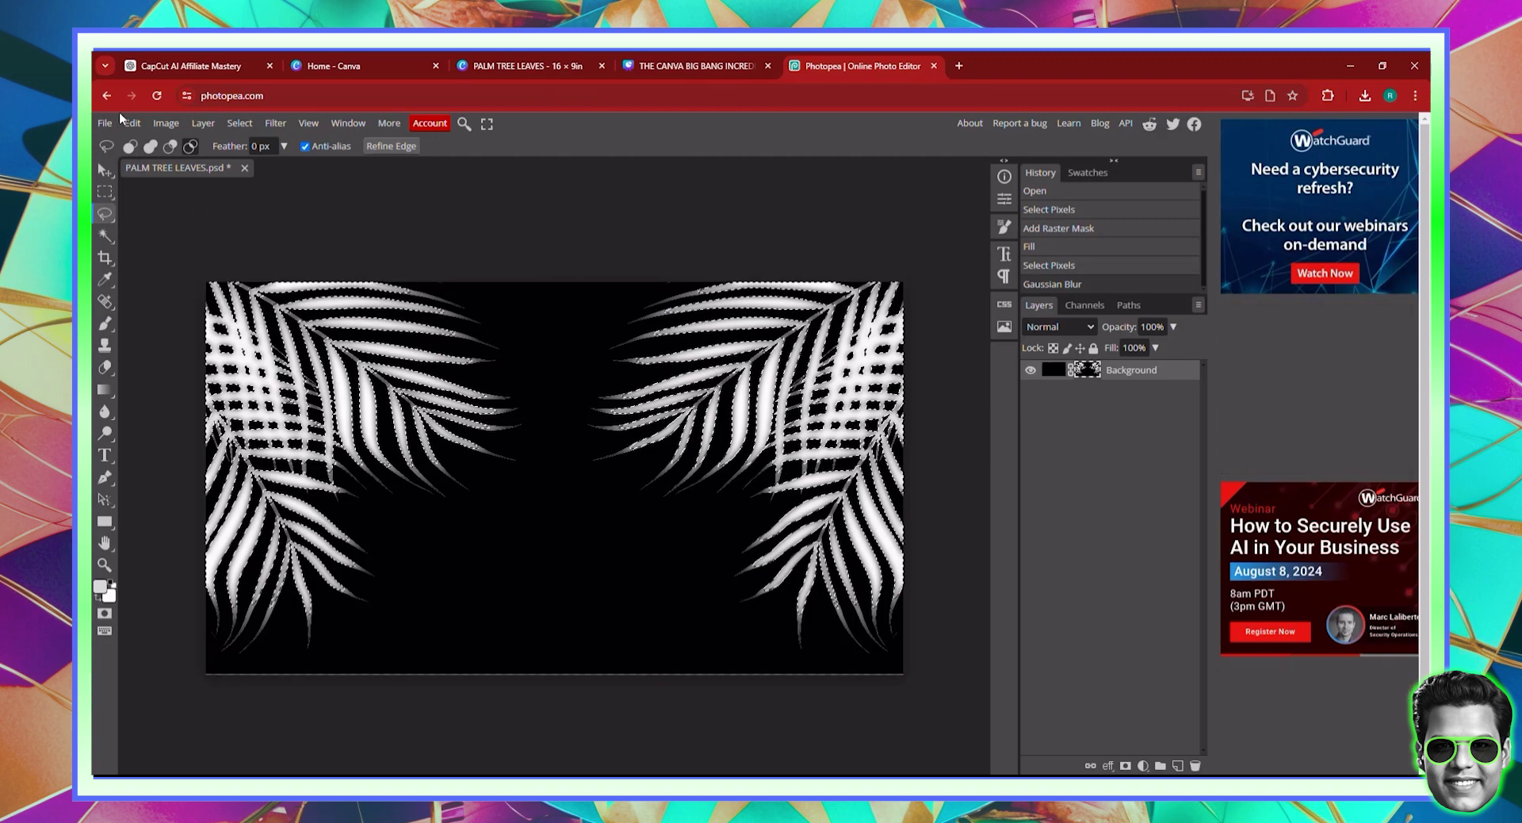
Export the blurred leaves as a 2000 × 1125 PNG and return to the Canva design
left_click(105, 124)
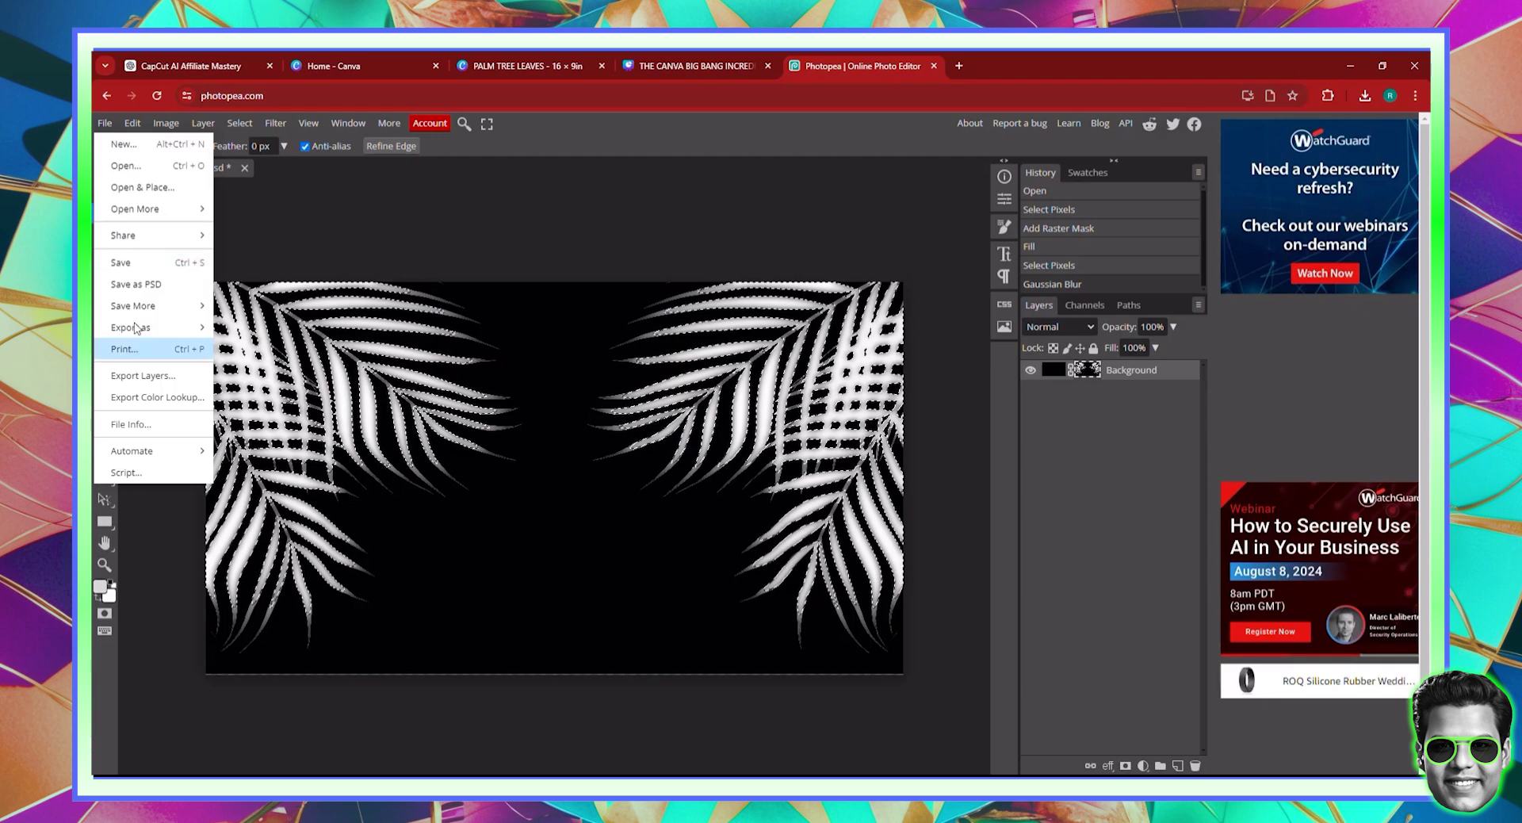
mouse_move(137, 329)
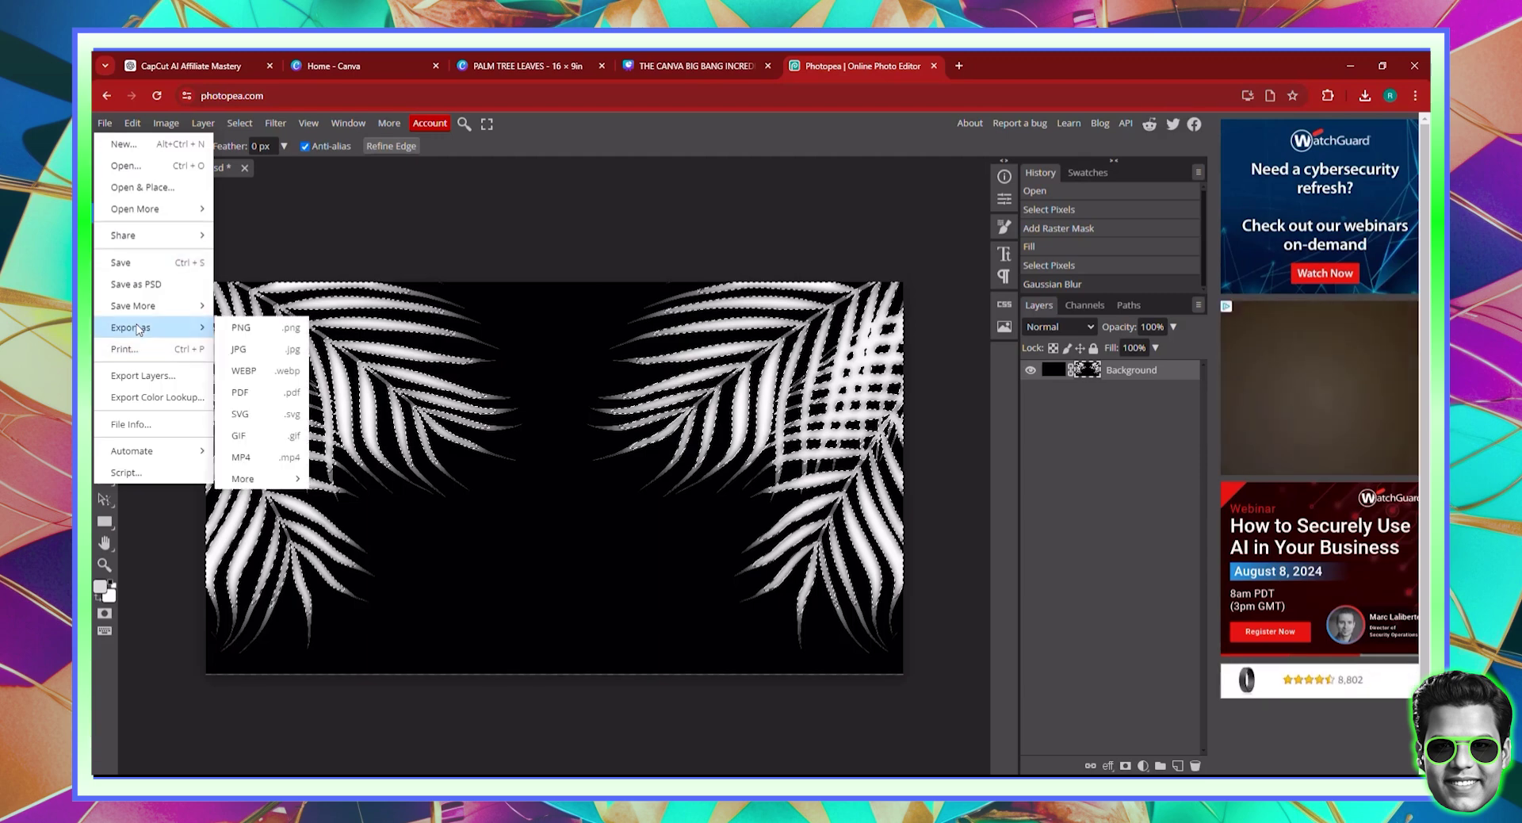
left_click(239, 328)
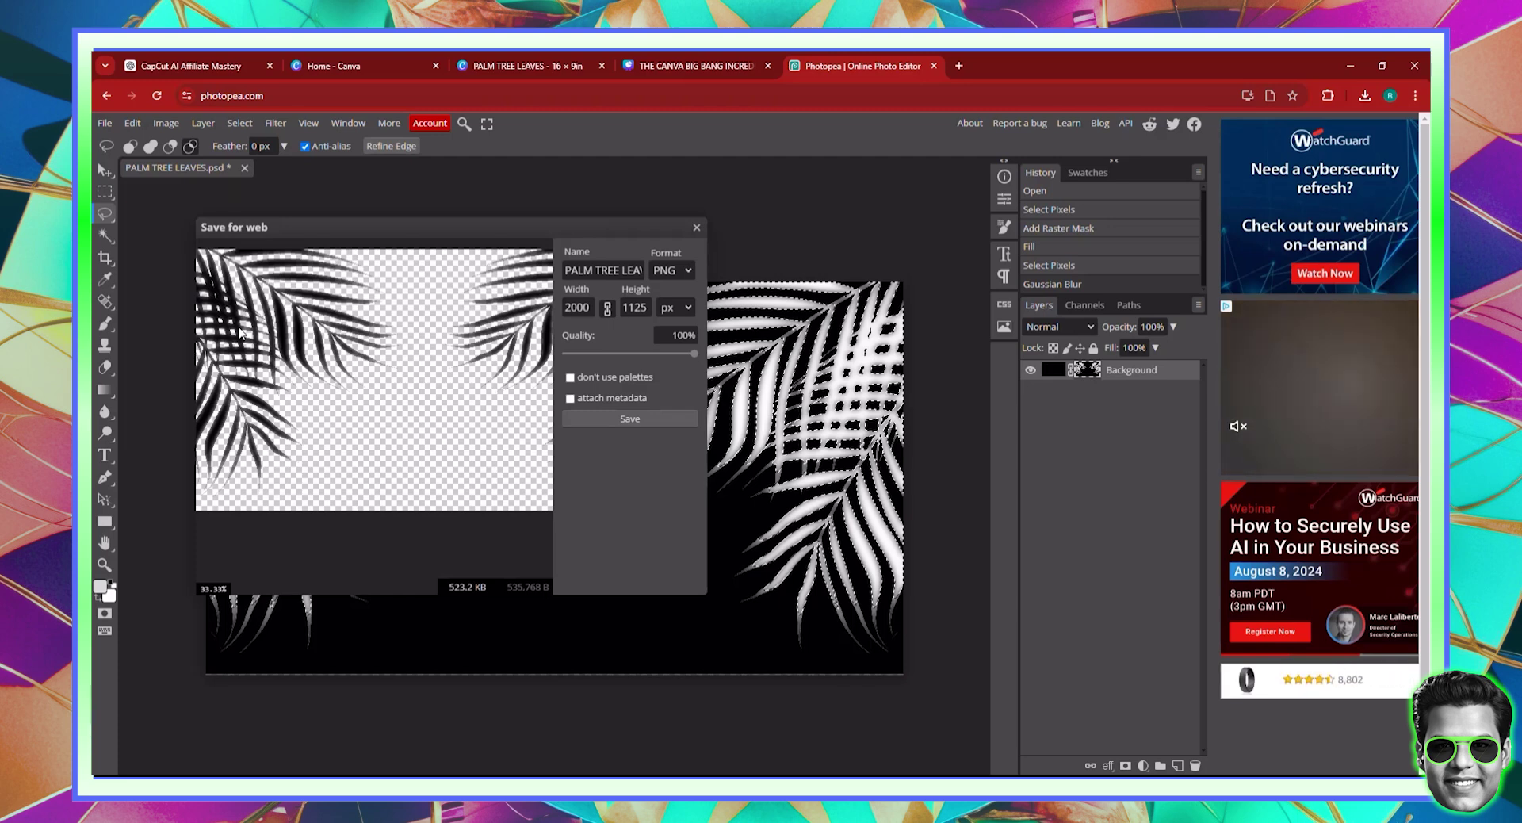
left_click(630, 418)
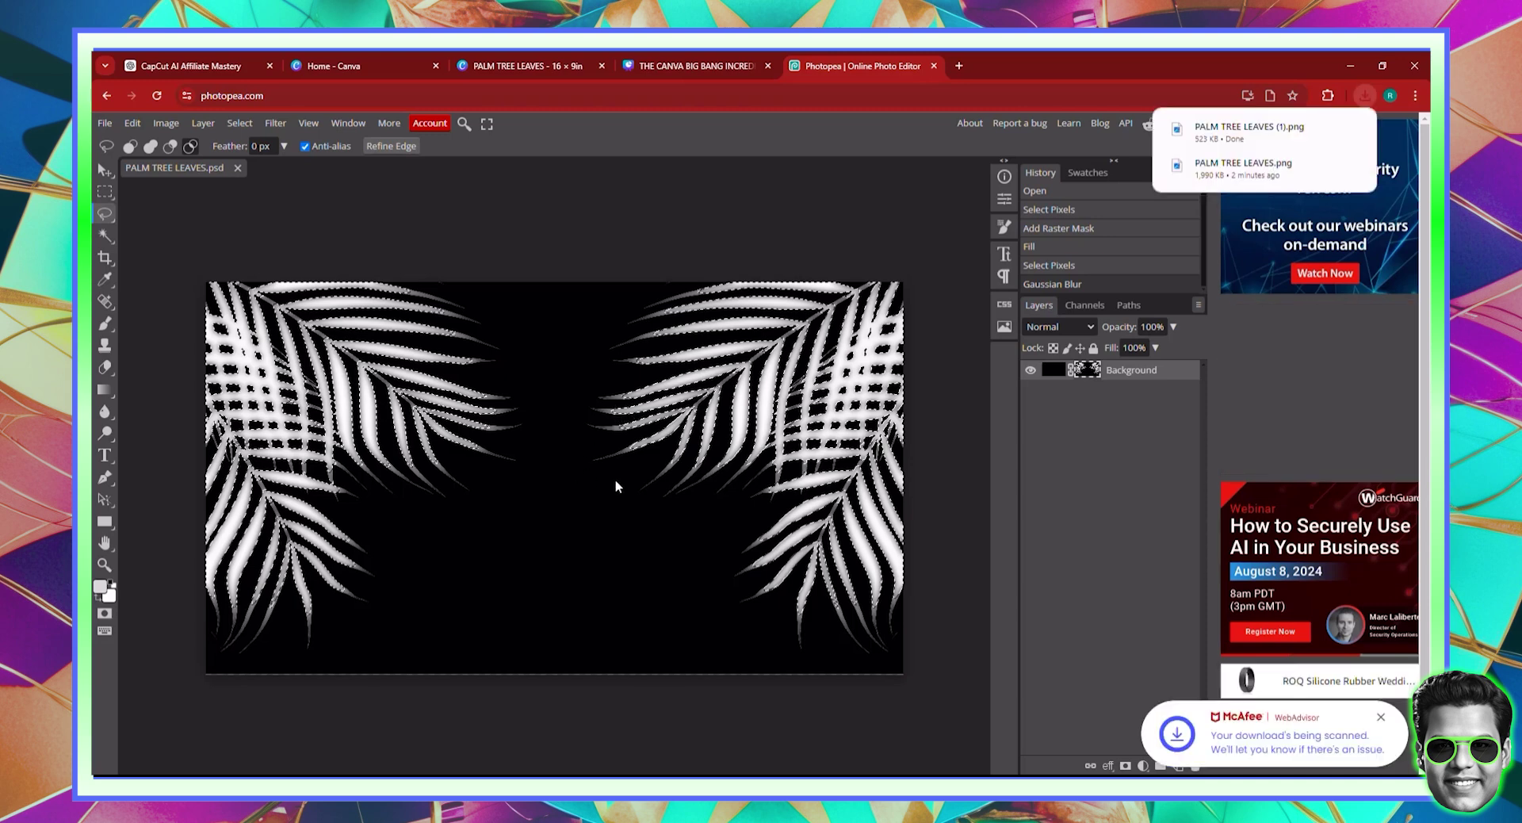
left_click(530, 62)
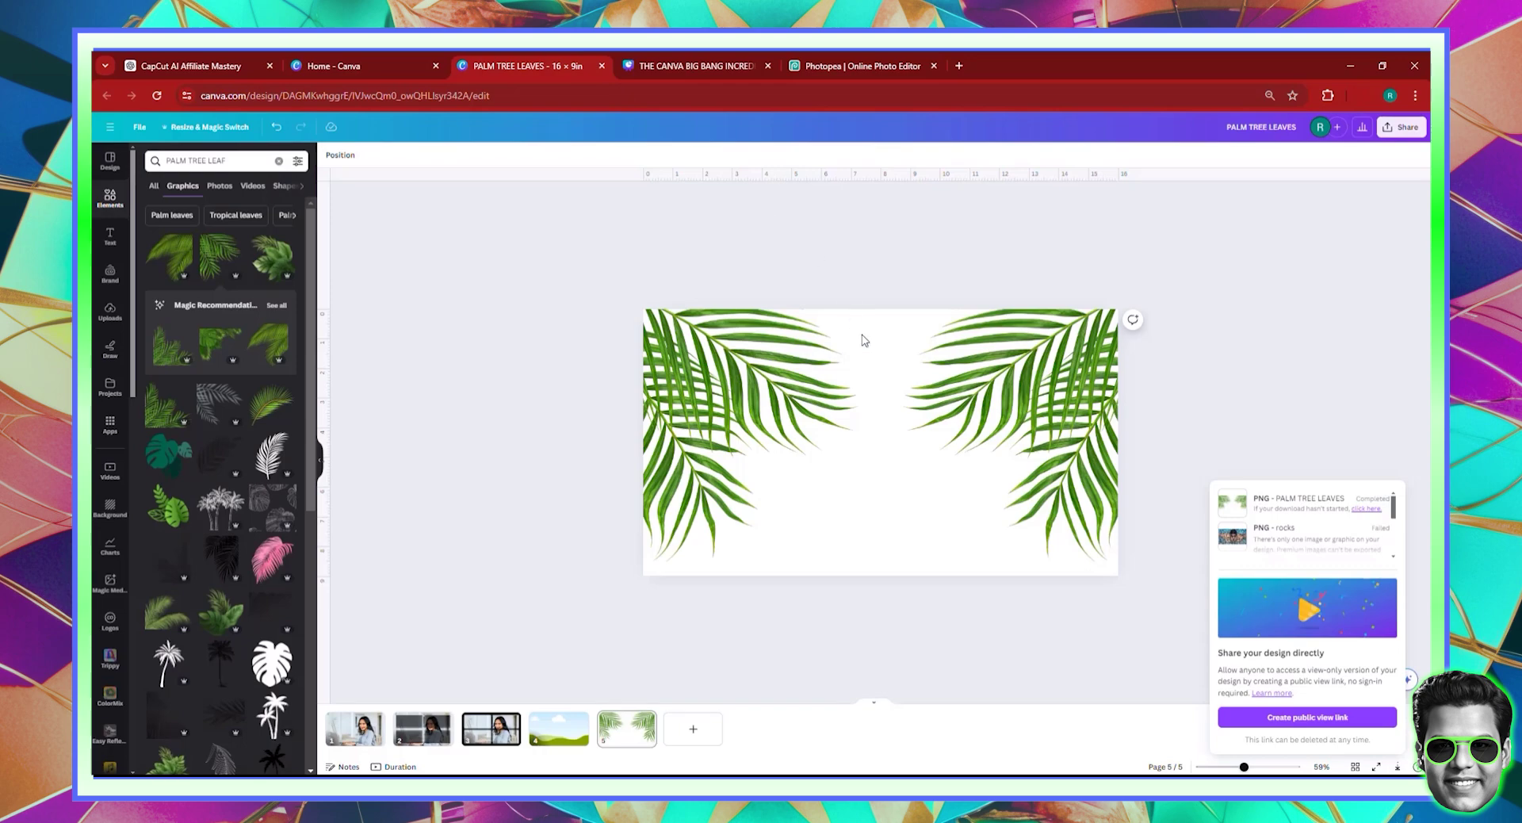
Place PALM TREE LEAVES (1).png from recent downloads onto page 4 over the woman's photo
left_click(1123, 615)
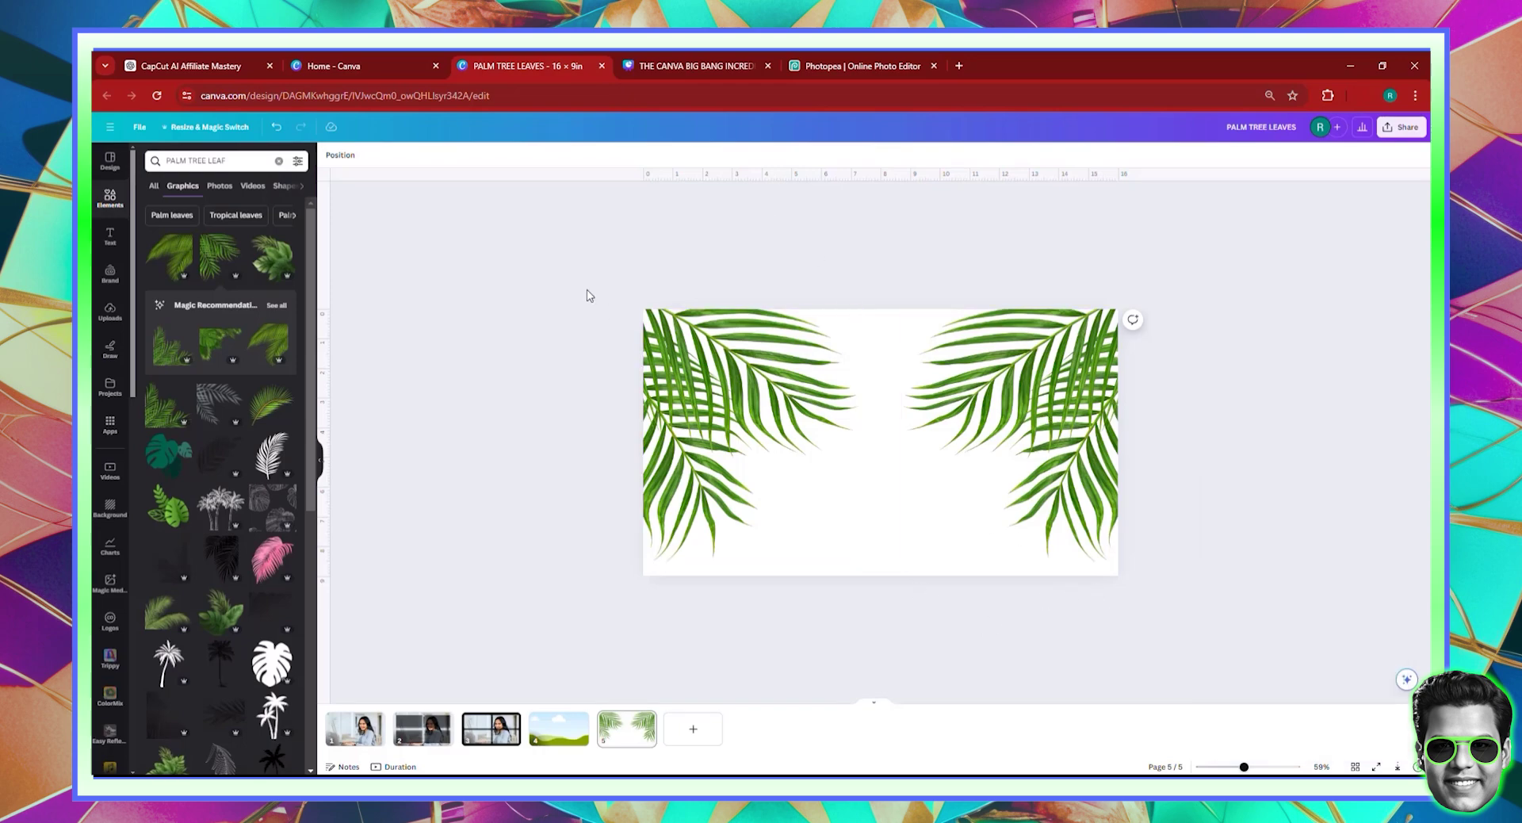
left_click(546, 737)
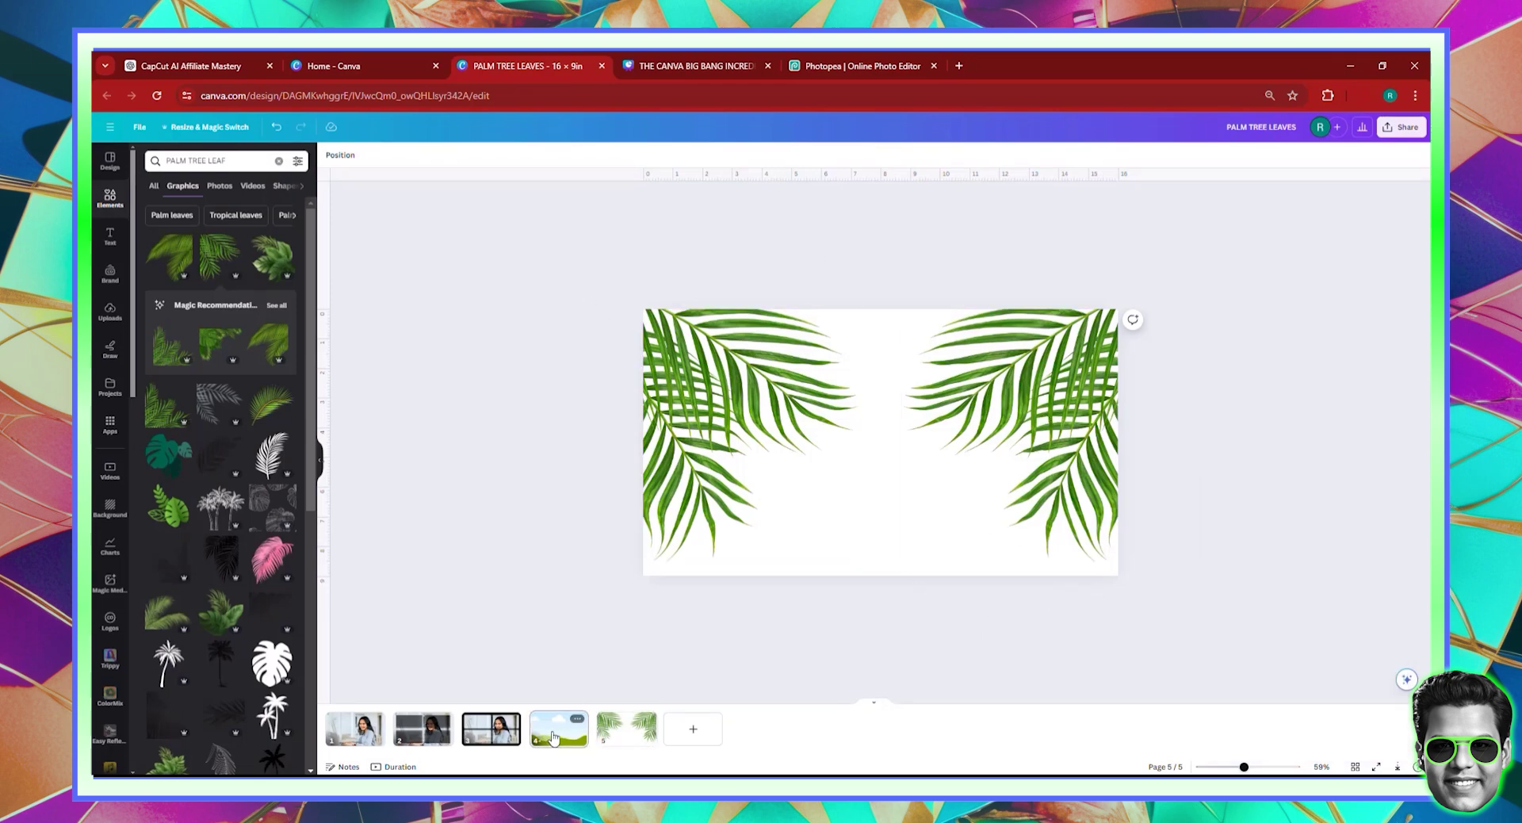
left_click(1364, 95)
left_click_drag(1244, 160, 944, 406)
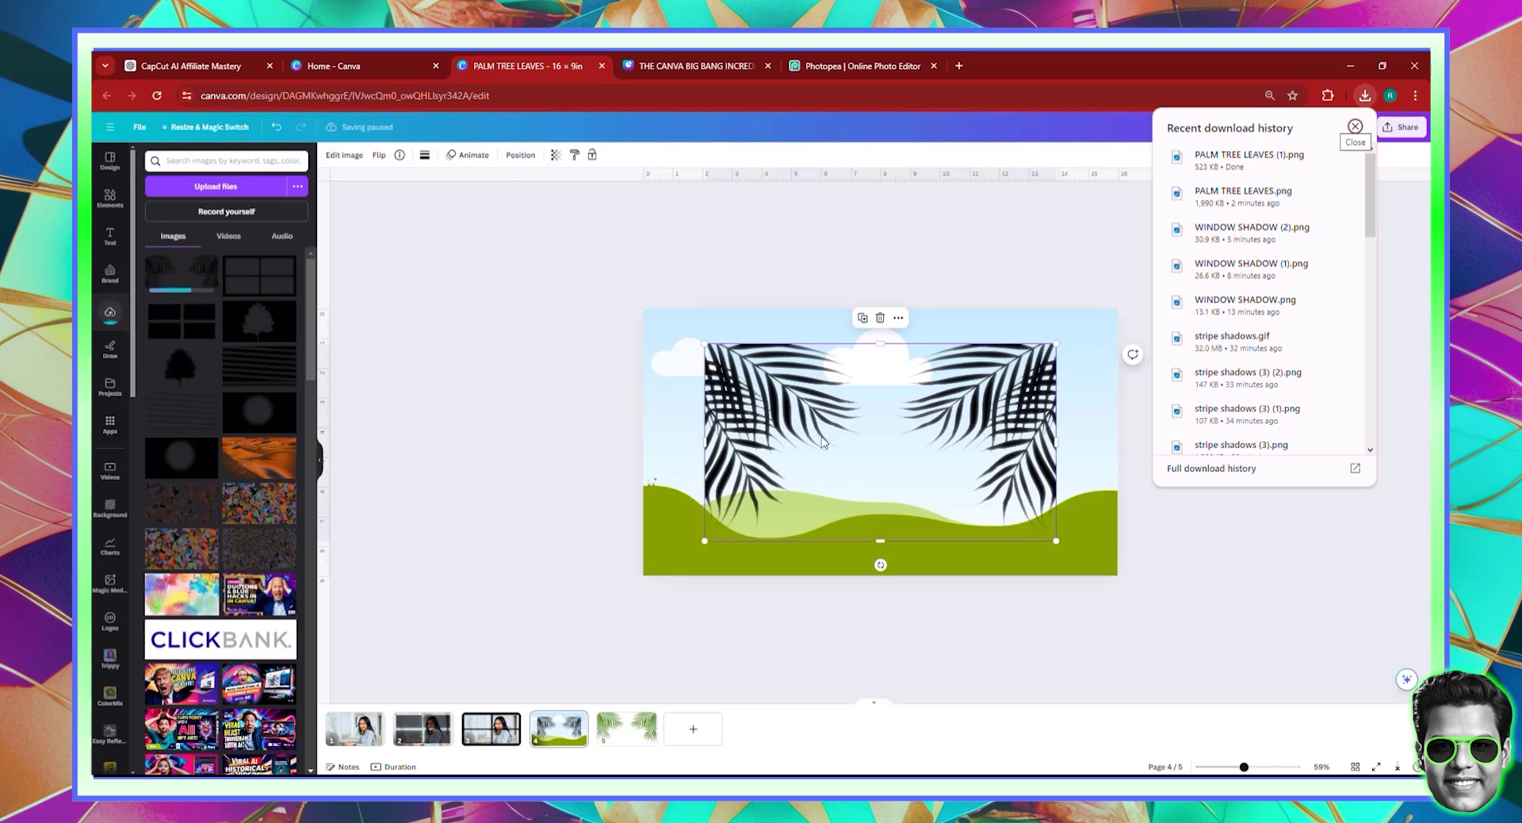
left_click(792, 420)
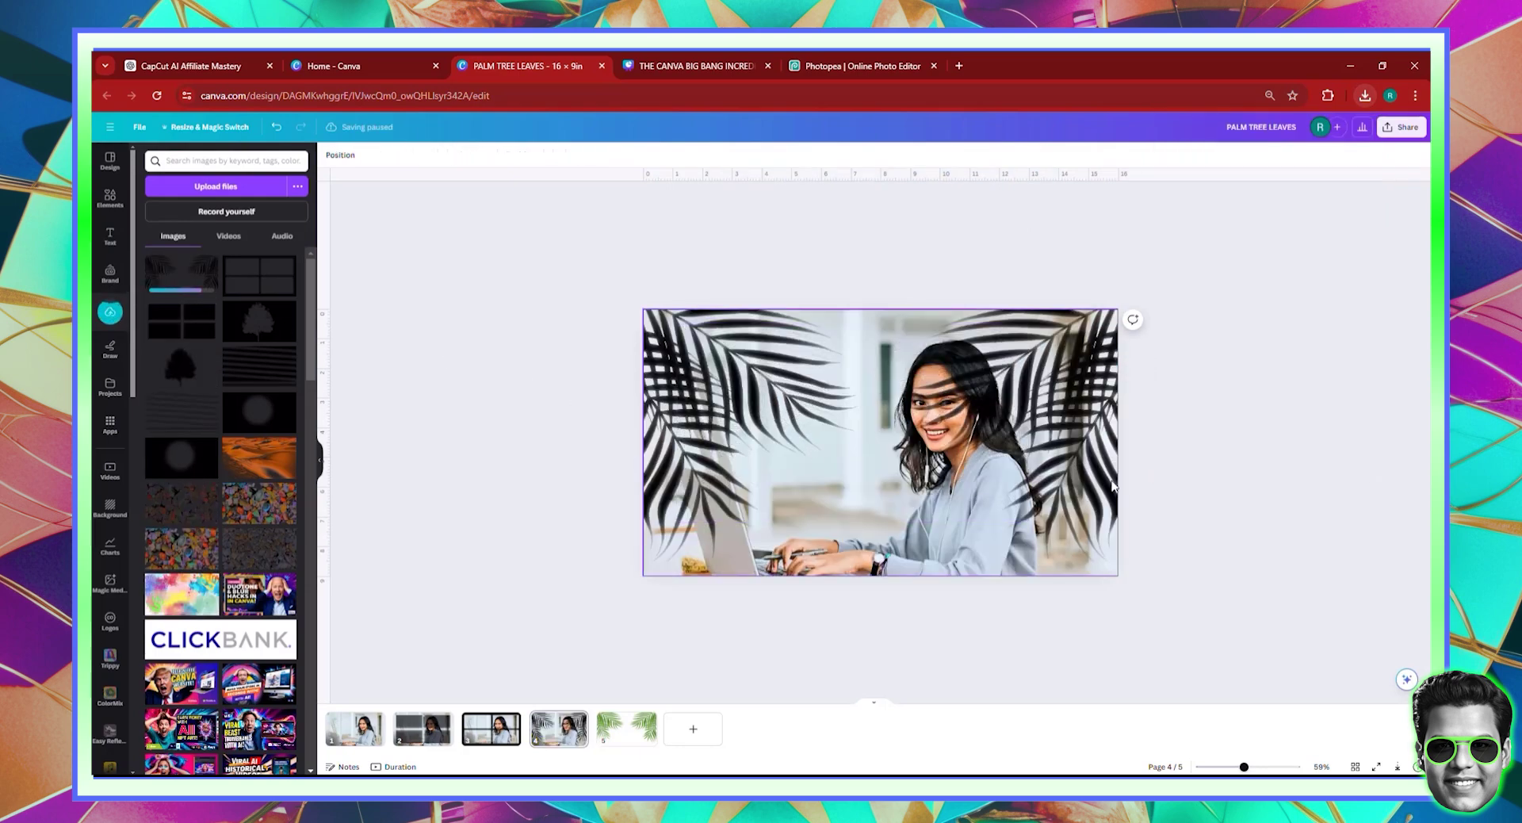
Partly fade the palm-leaf overlay by lowering its transparency to about 62
left_click(1197, 486)
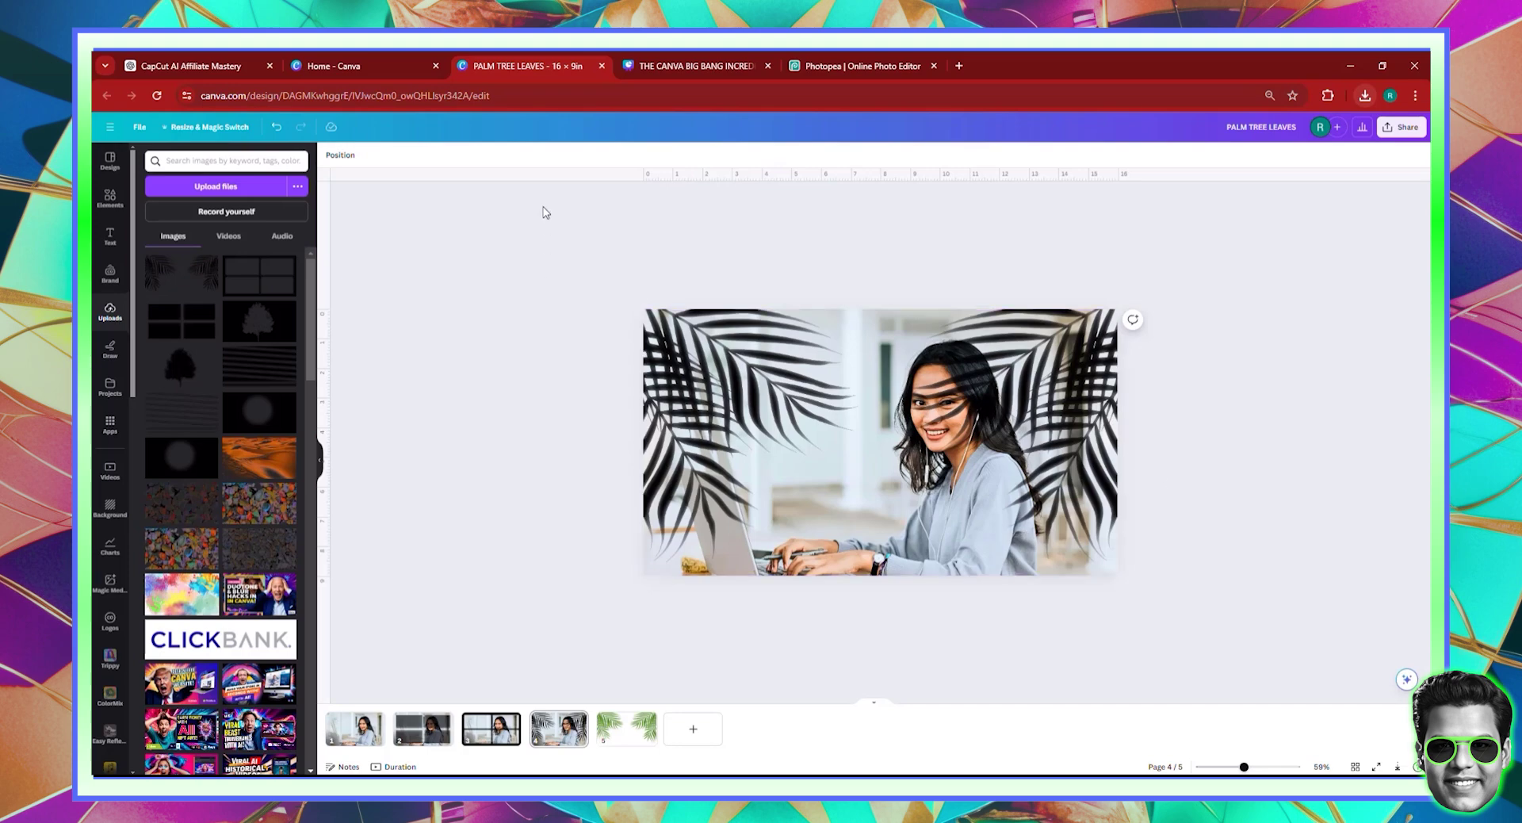
left_click(739, 344)
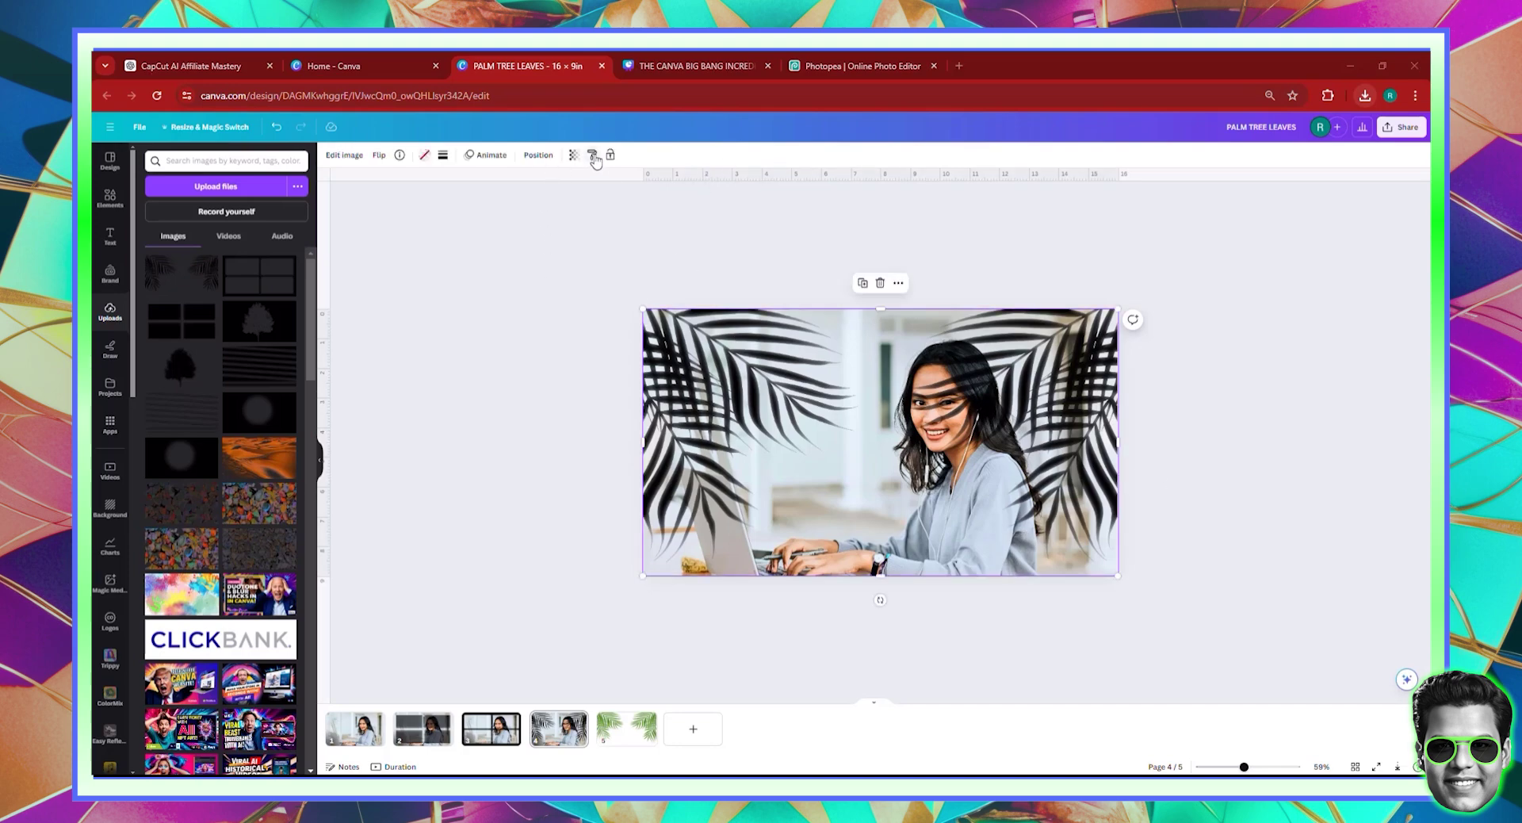
left_click(576, 156)
left_click_drag(535, 198, 500, 203)
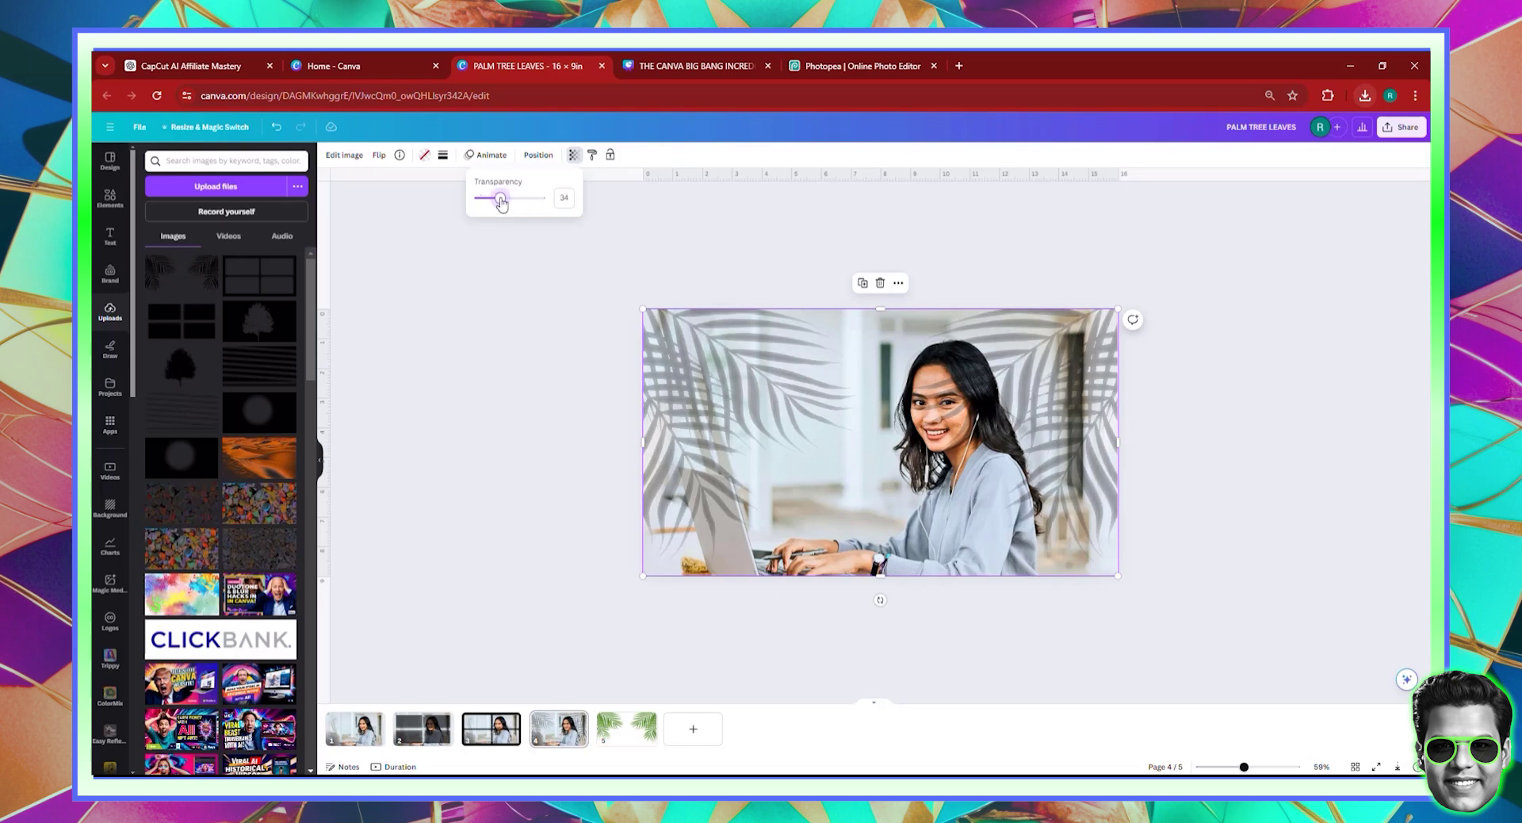
Leave the overlay at transparency 34 and preview page 4 full screen, then exit
left_click(676, 227)
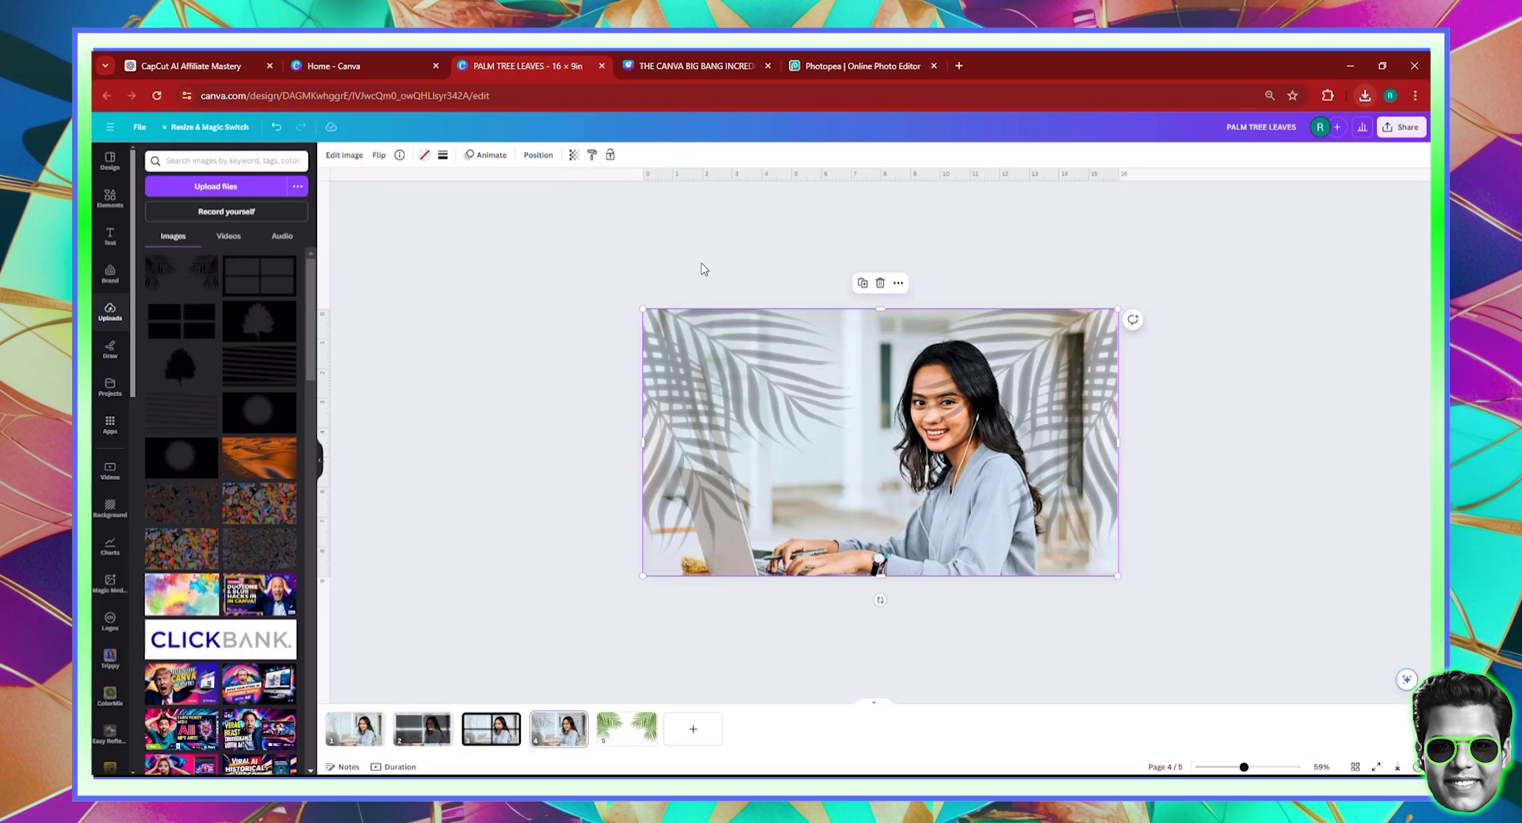
left_click(1234, 552)
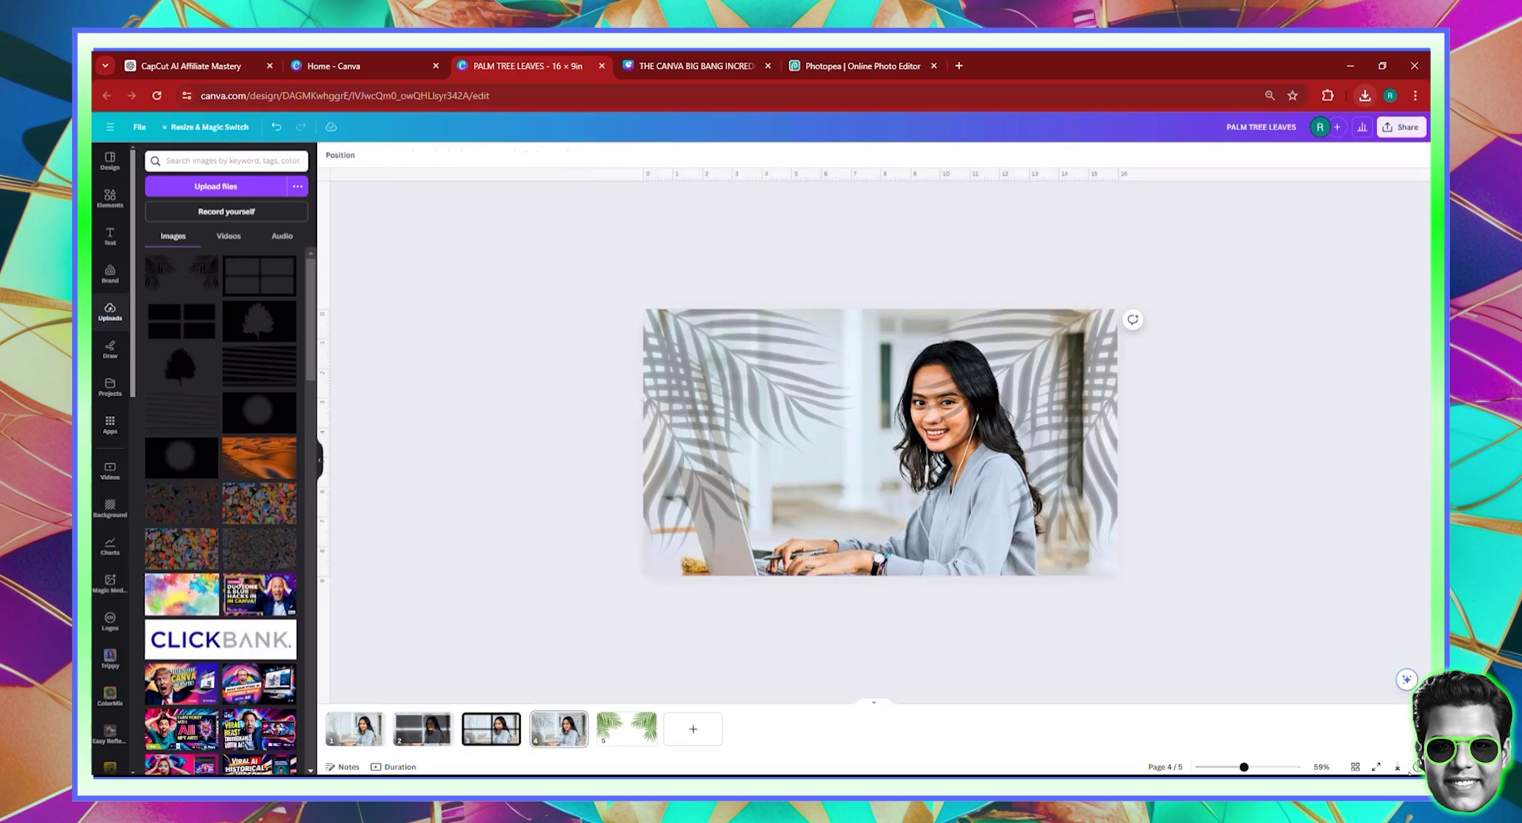
left_click(1378, 767)
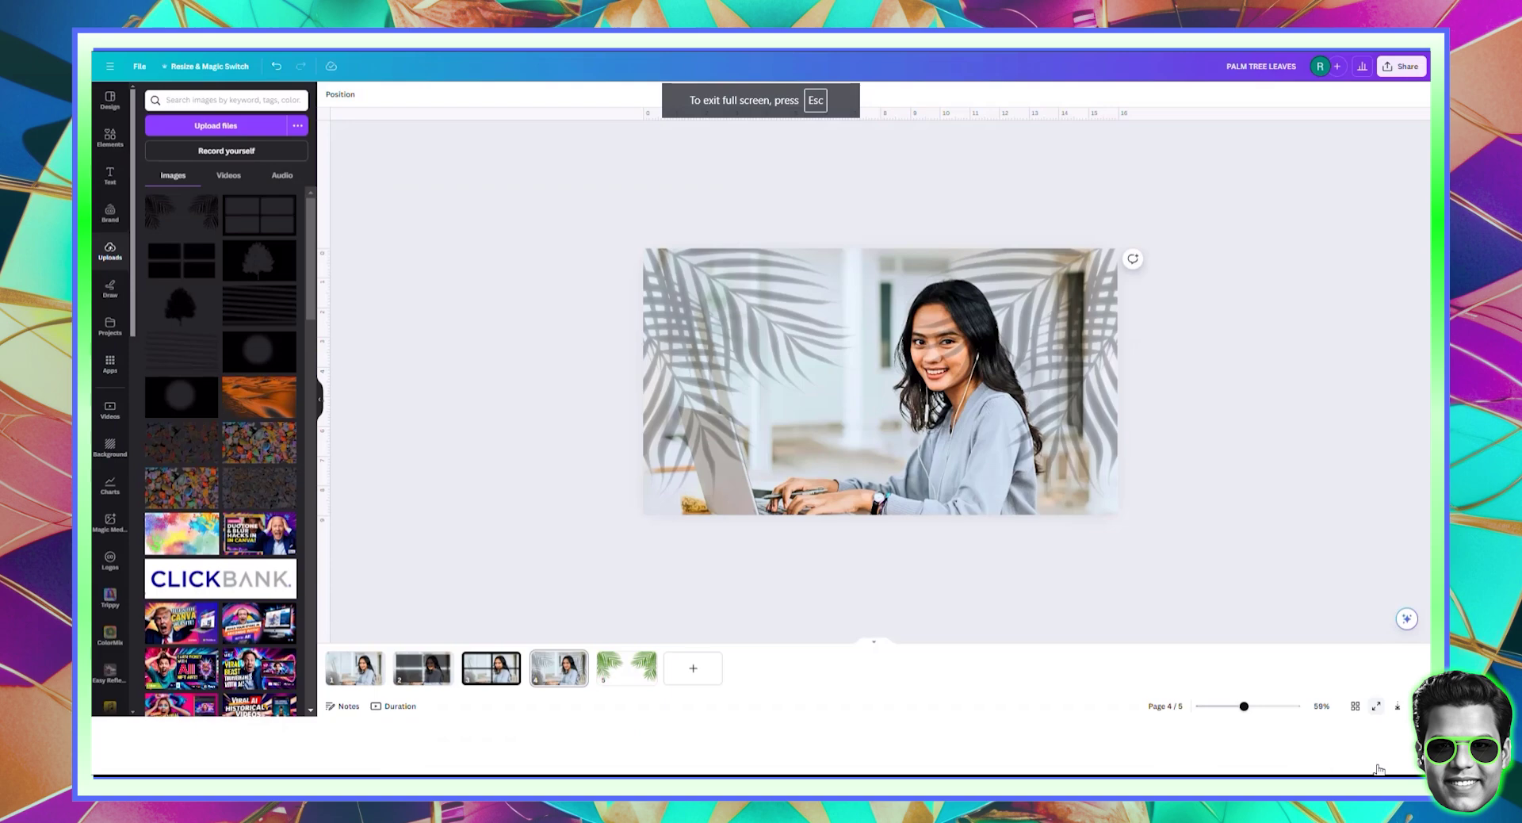
key("Escape")
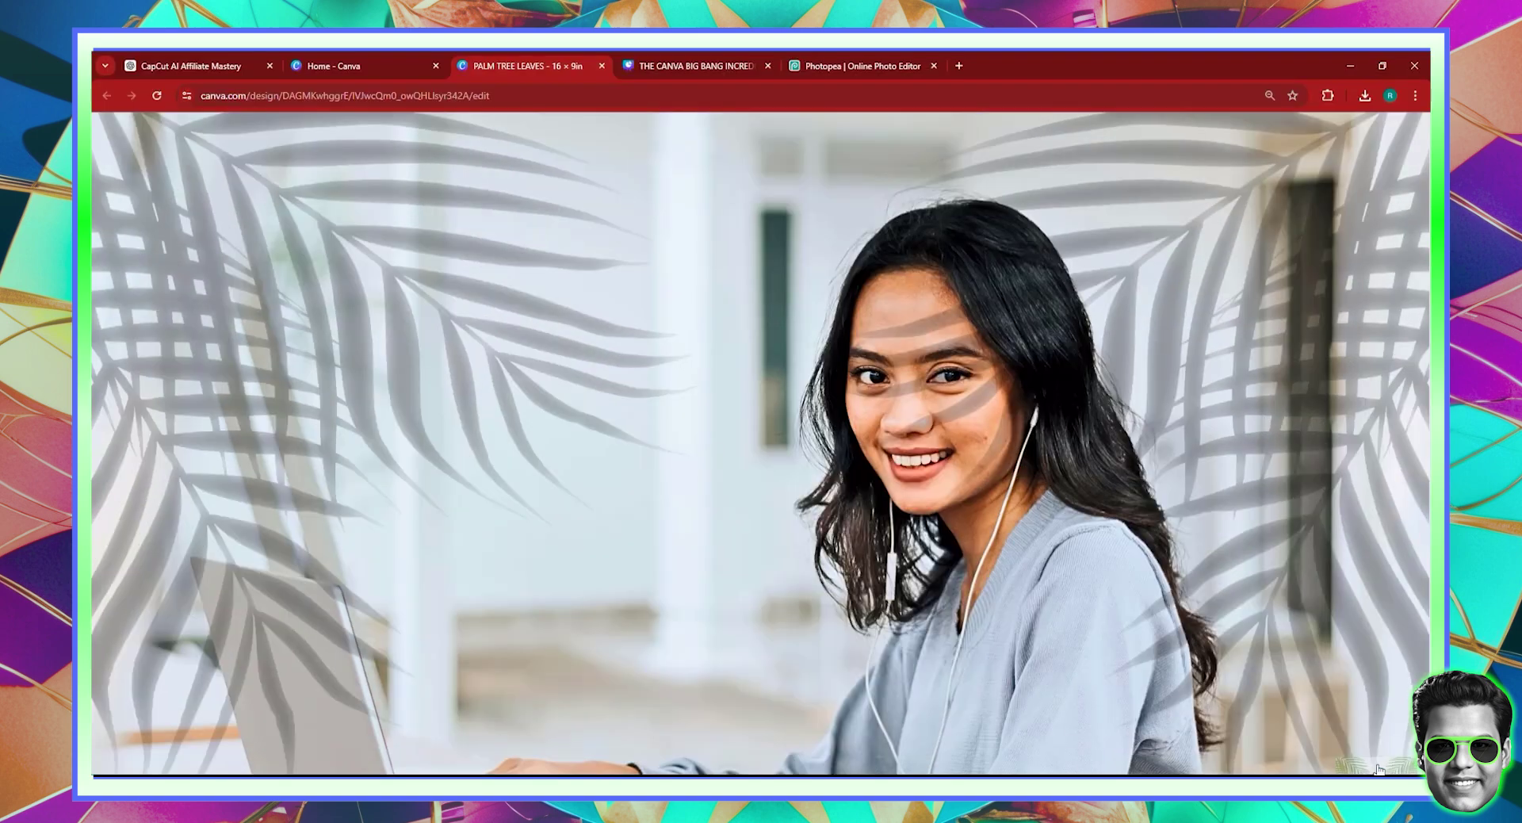
Add the dark window-frame shadow graphic from uploads onto page 4
left_click(565, 734)
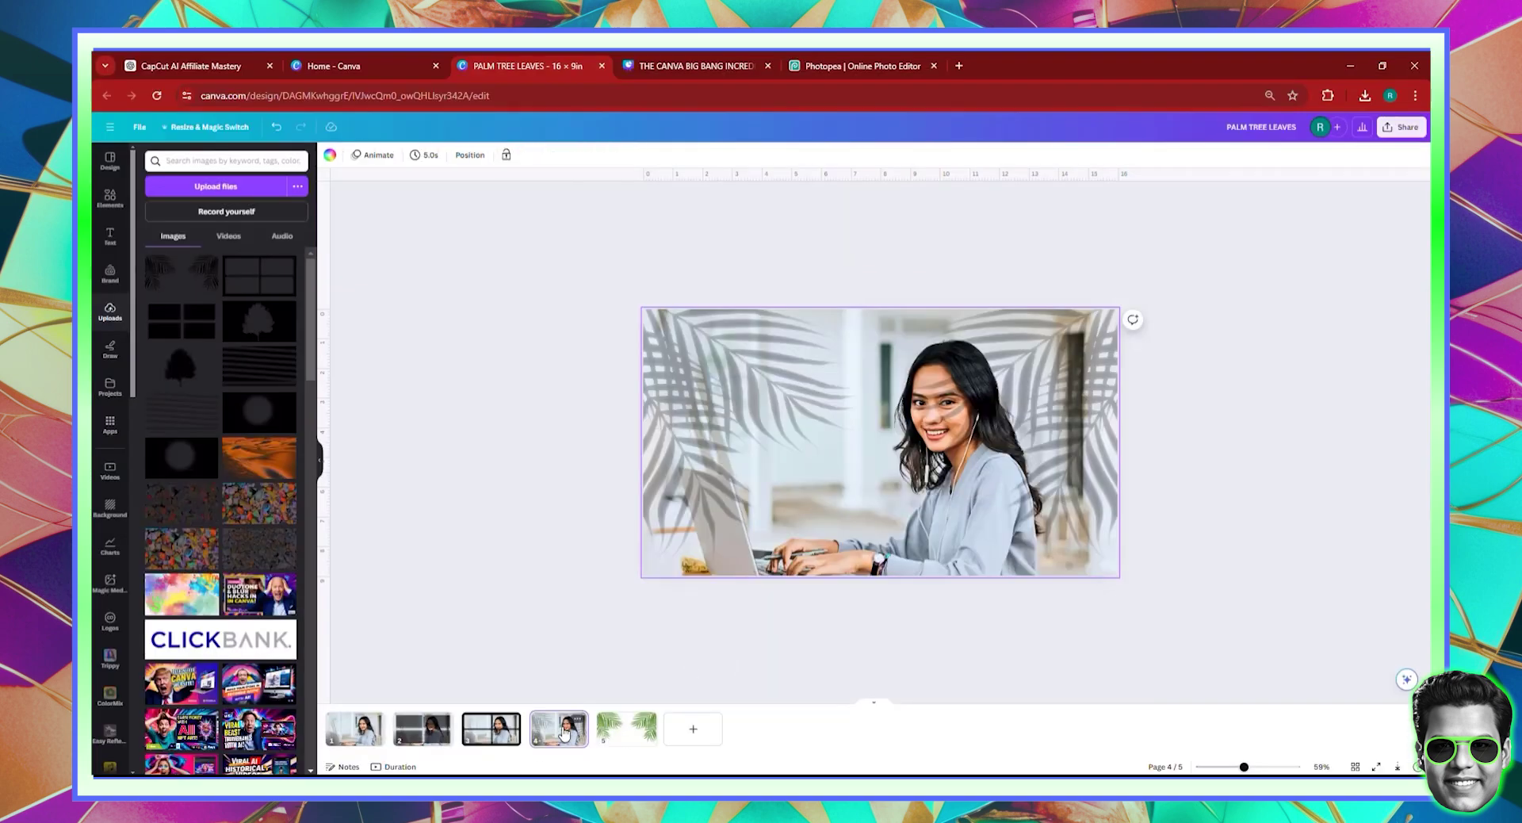
mouse_move(210, 364)
left_click(257, 287)
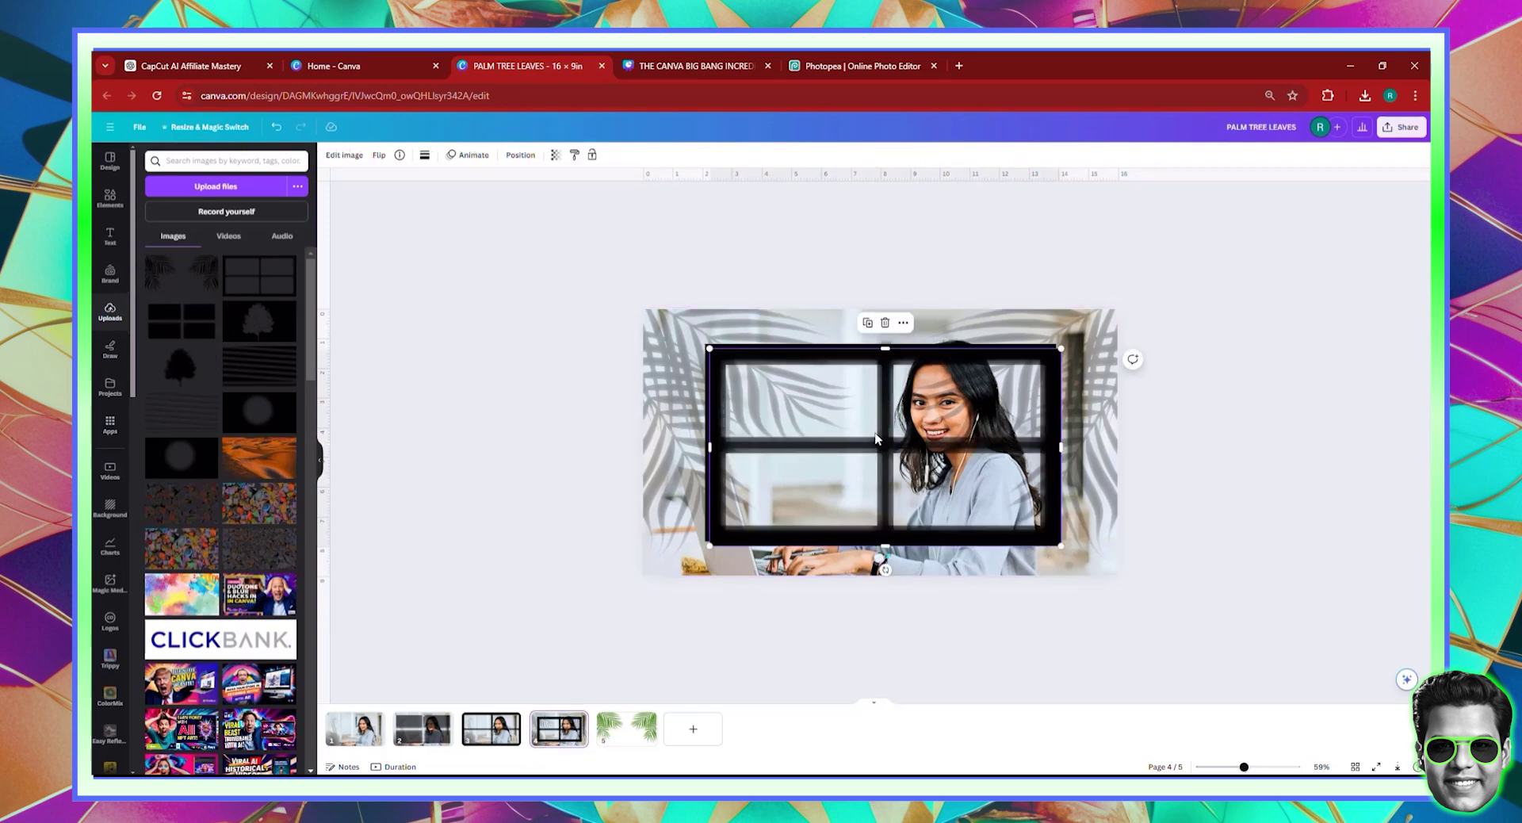
key("ctrl+d")
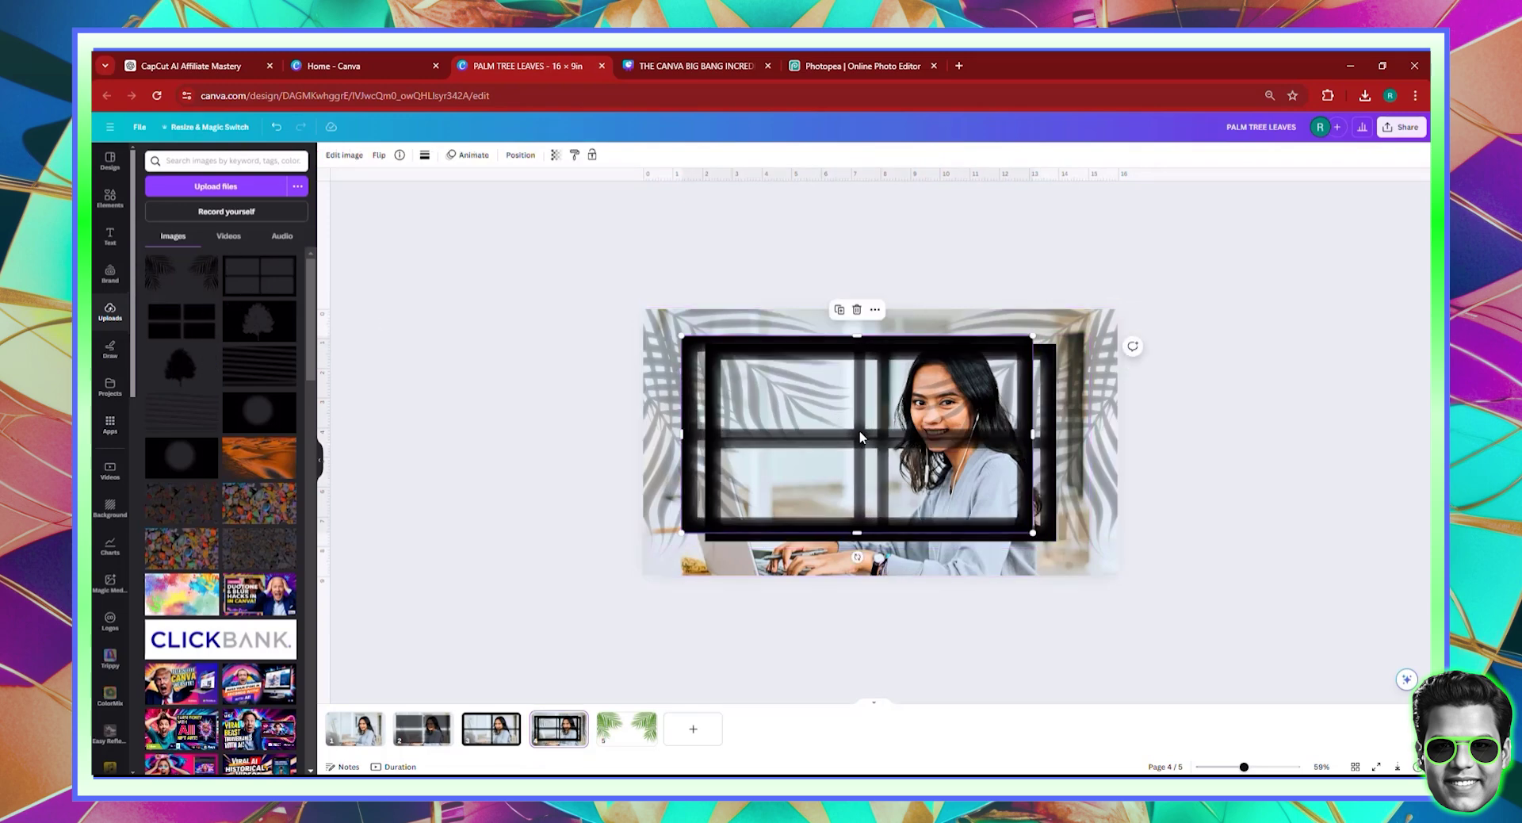
key("Delete")
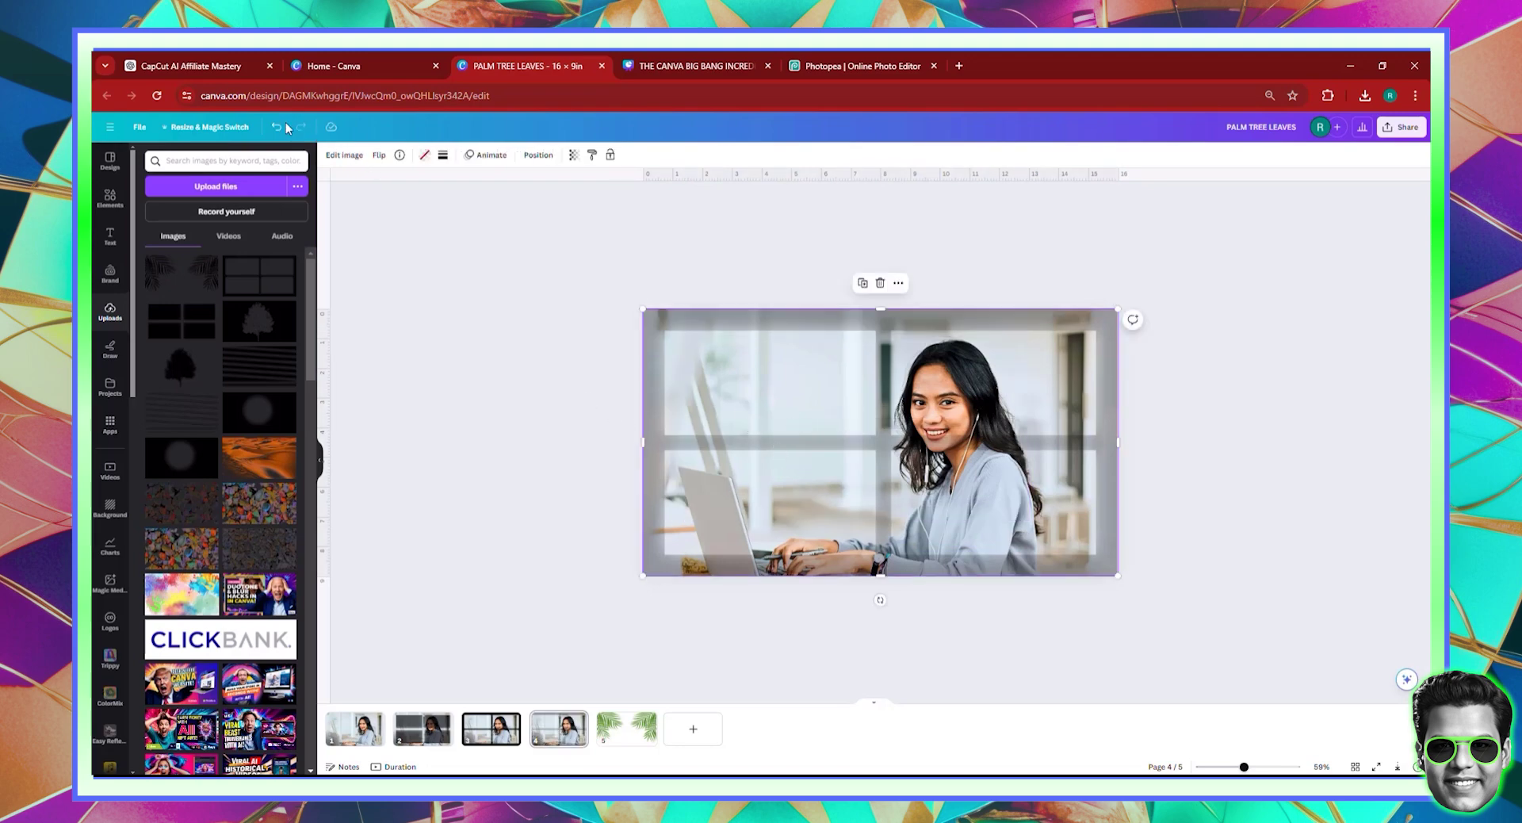
left_click(277, 127)
Move the window-frame shadow into place and enlarge it to cover the whole photo
mouse_move(816, 449)
left_mouse_down()
mouse_move(851, 445)
mouse_move(799, 440)
mouse_move(821, 445)
left_mouse_up()
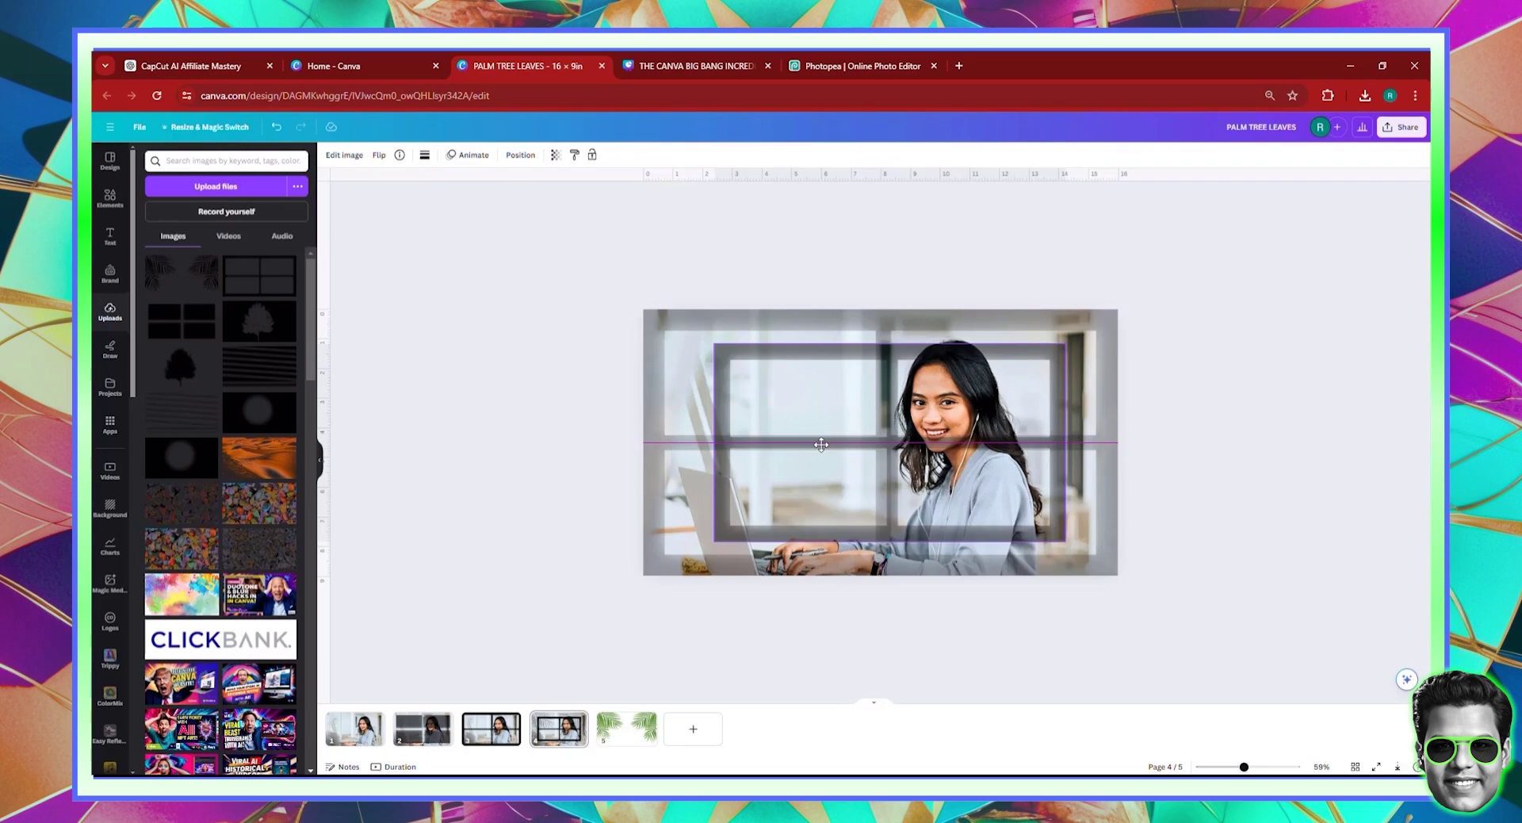
left_click_drag(822, 445, 748, 407)
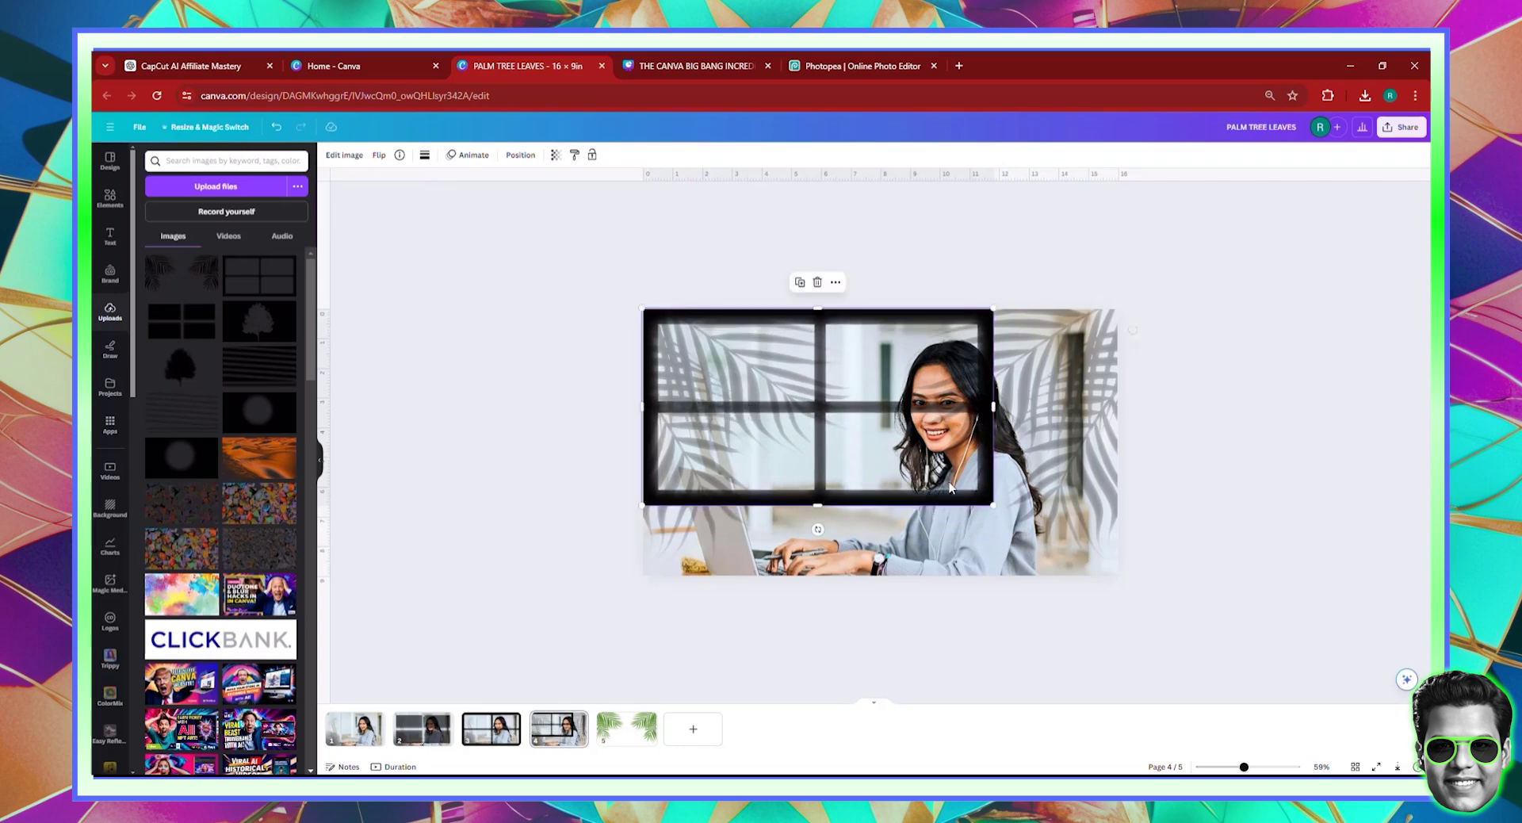
left_click_drag(990, 503, 1112, 577)
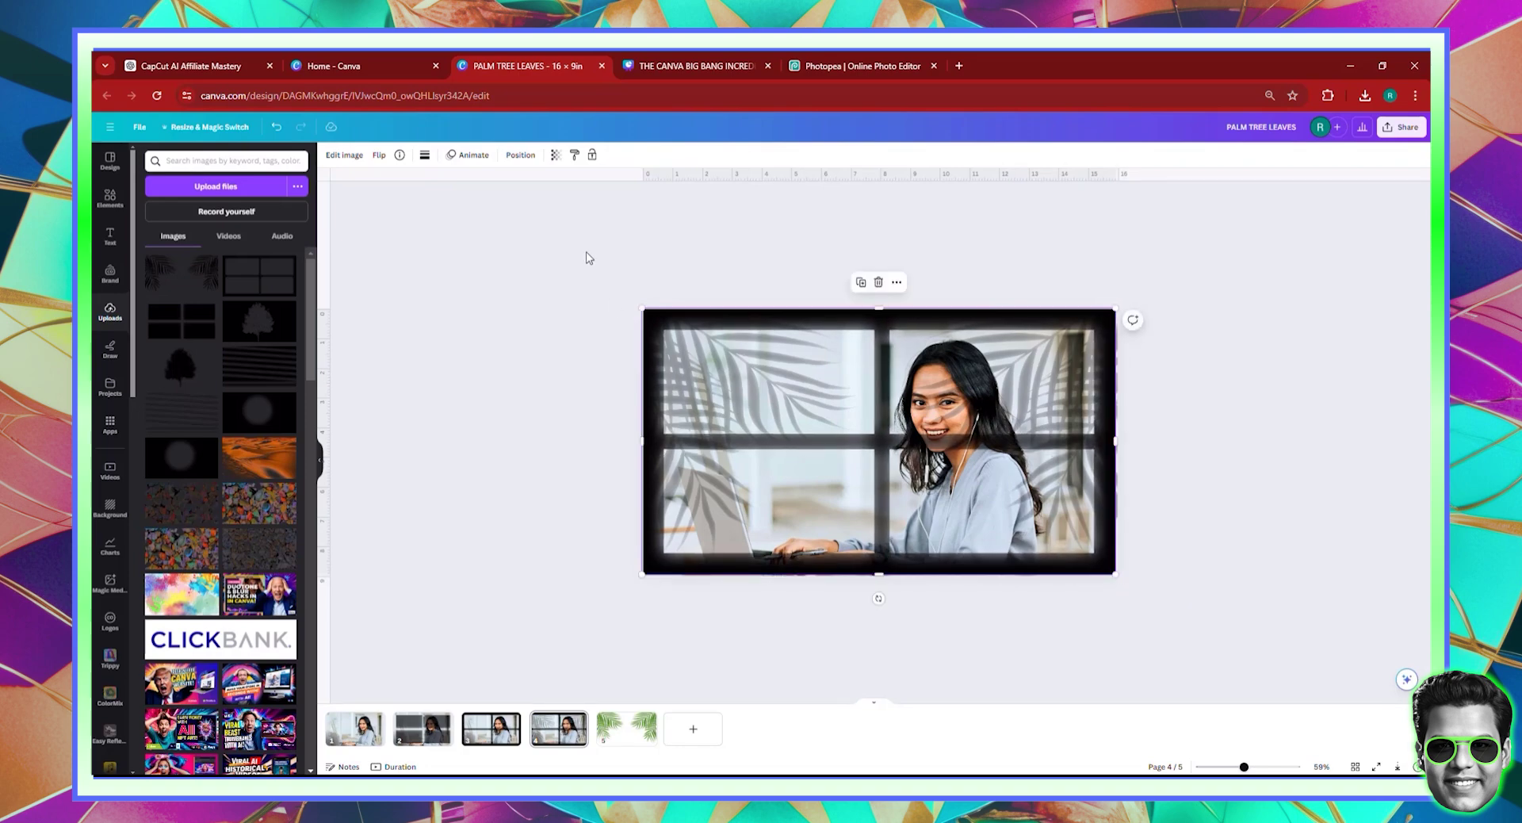
Set the window-frame shadow's transparency to 52
left_click(556, 155)
left_click_drag(529, 203, 576, 218)
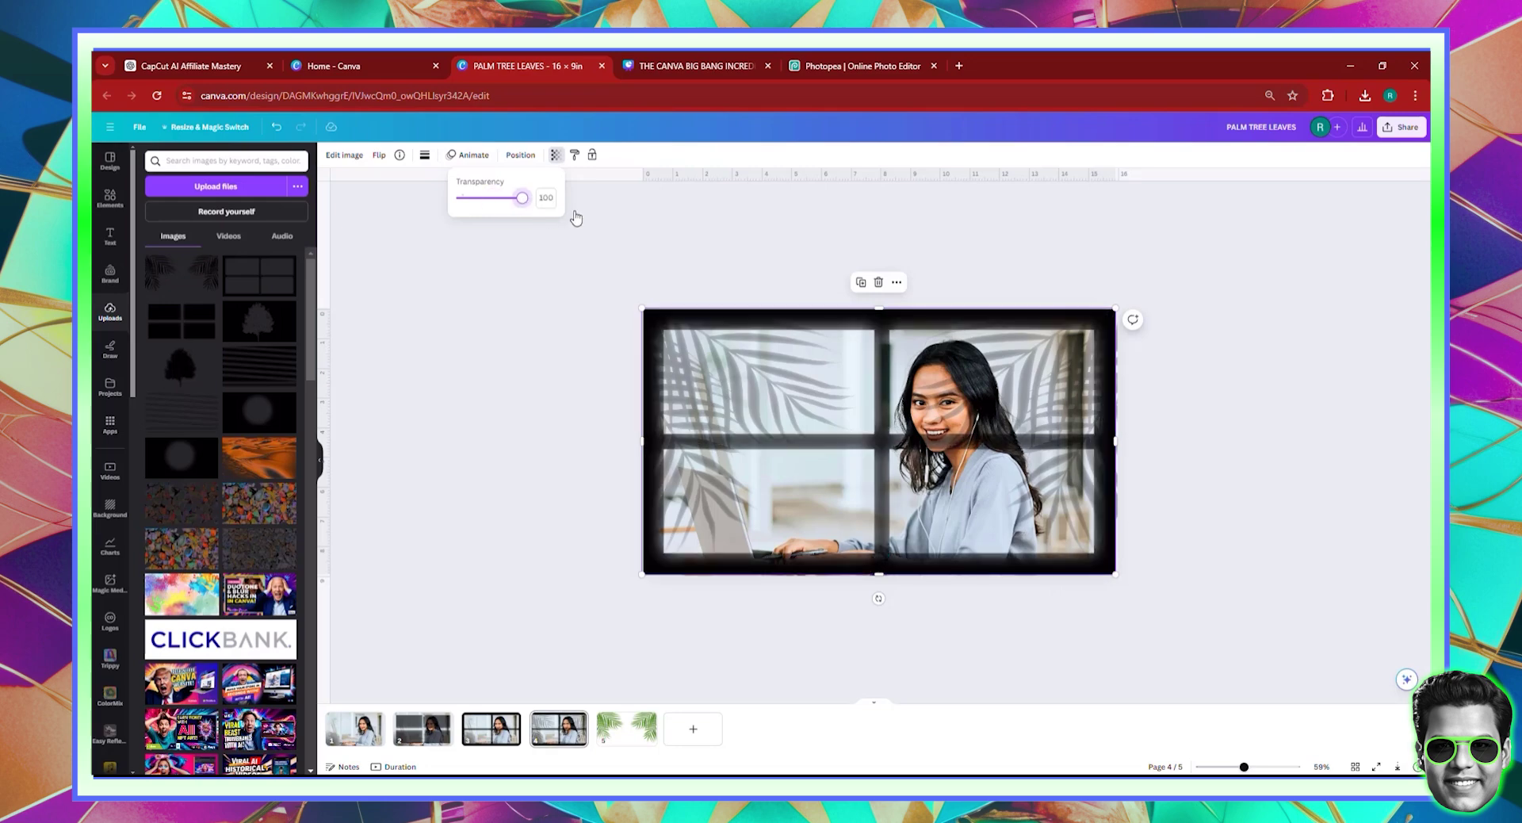
left_click(669, 238)
left_click(686, 247)
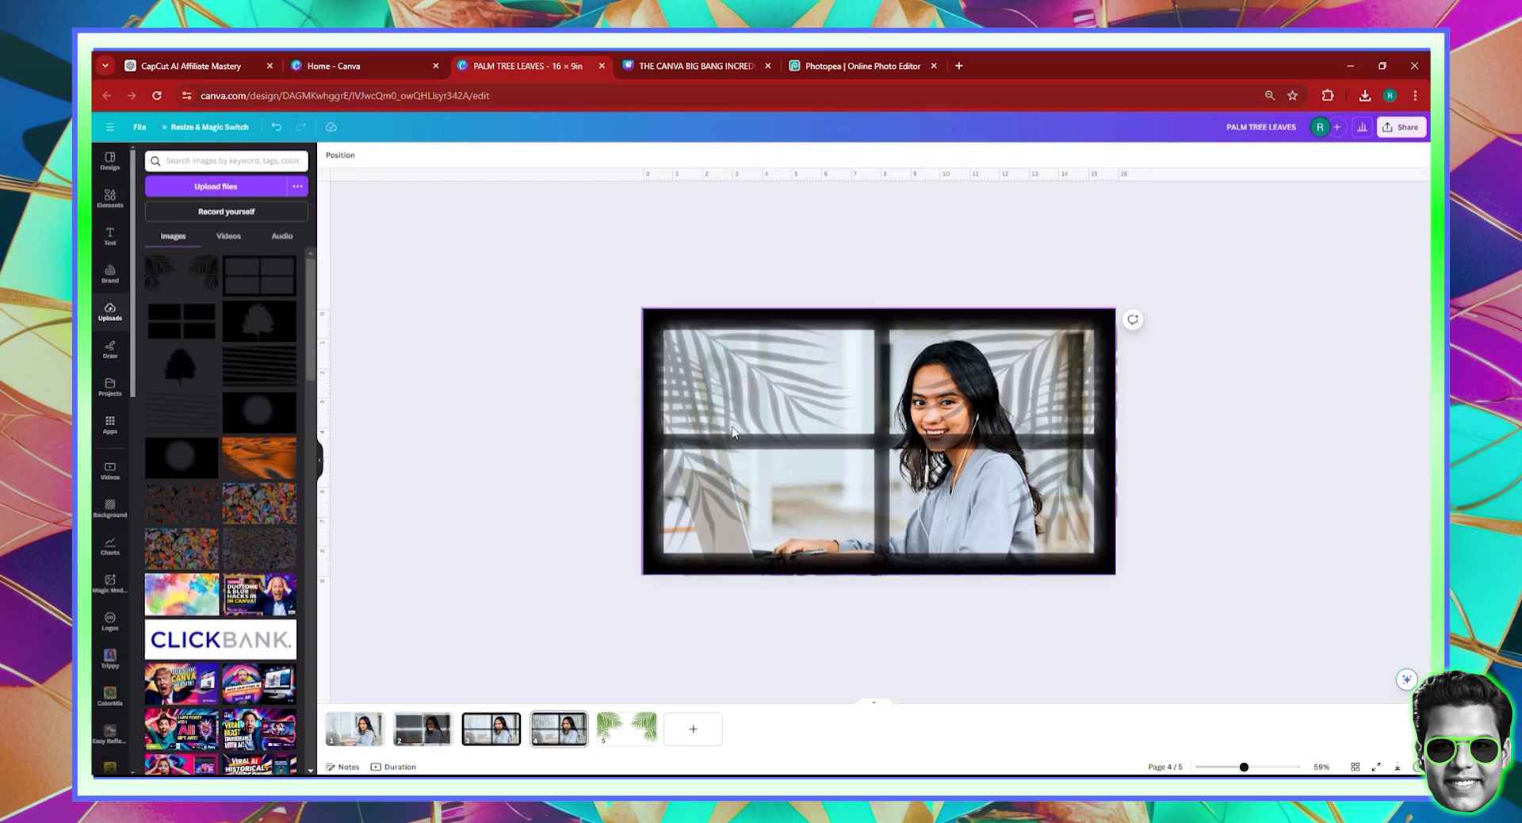
Raise the palm-leaf overlay's transparency from 34 to about 60
left_click(678, 326)
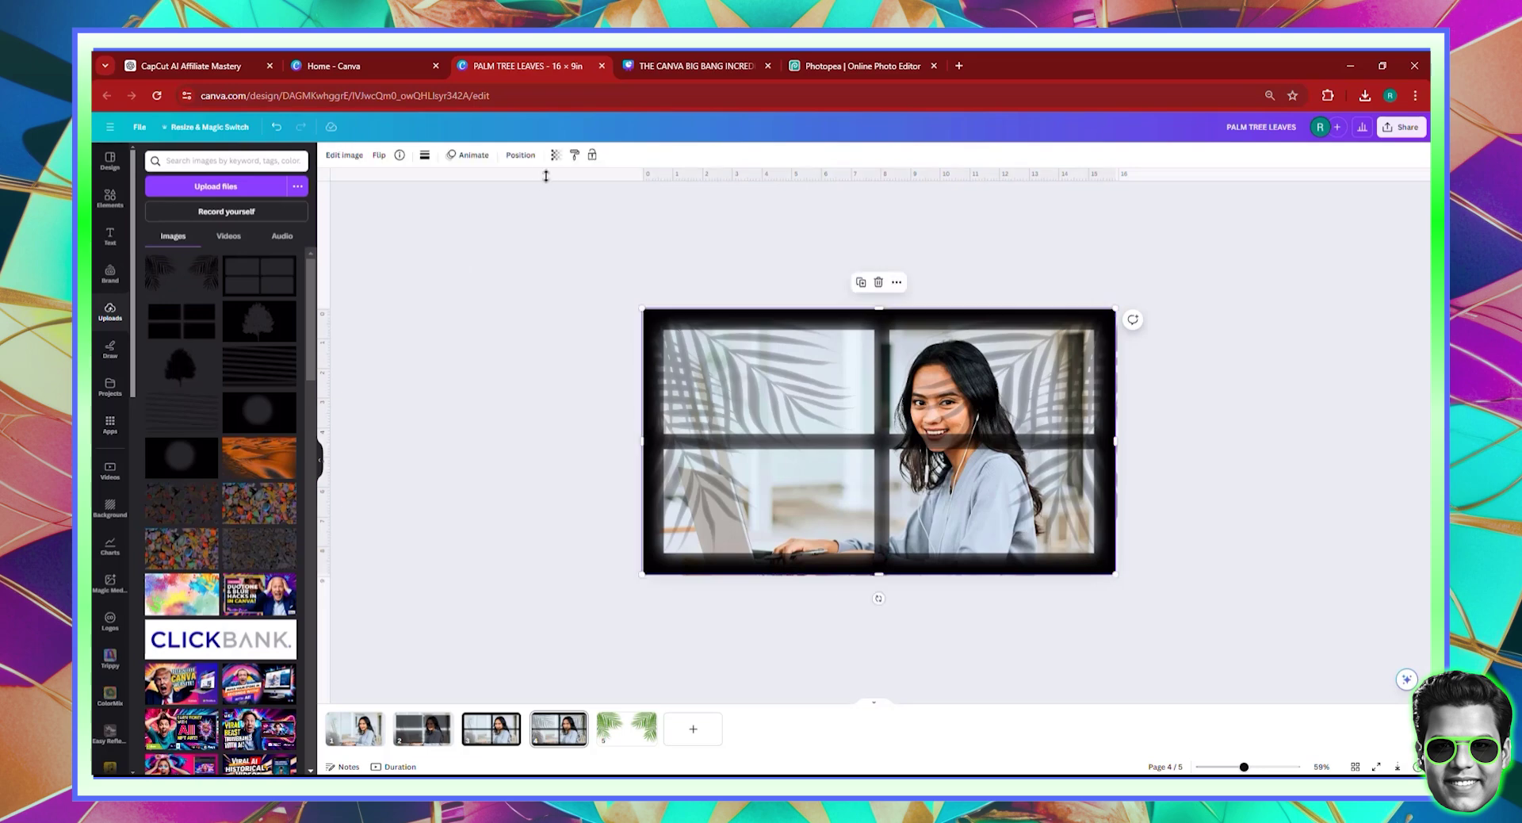
left_click(520, 155)
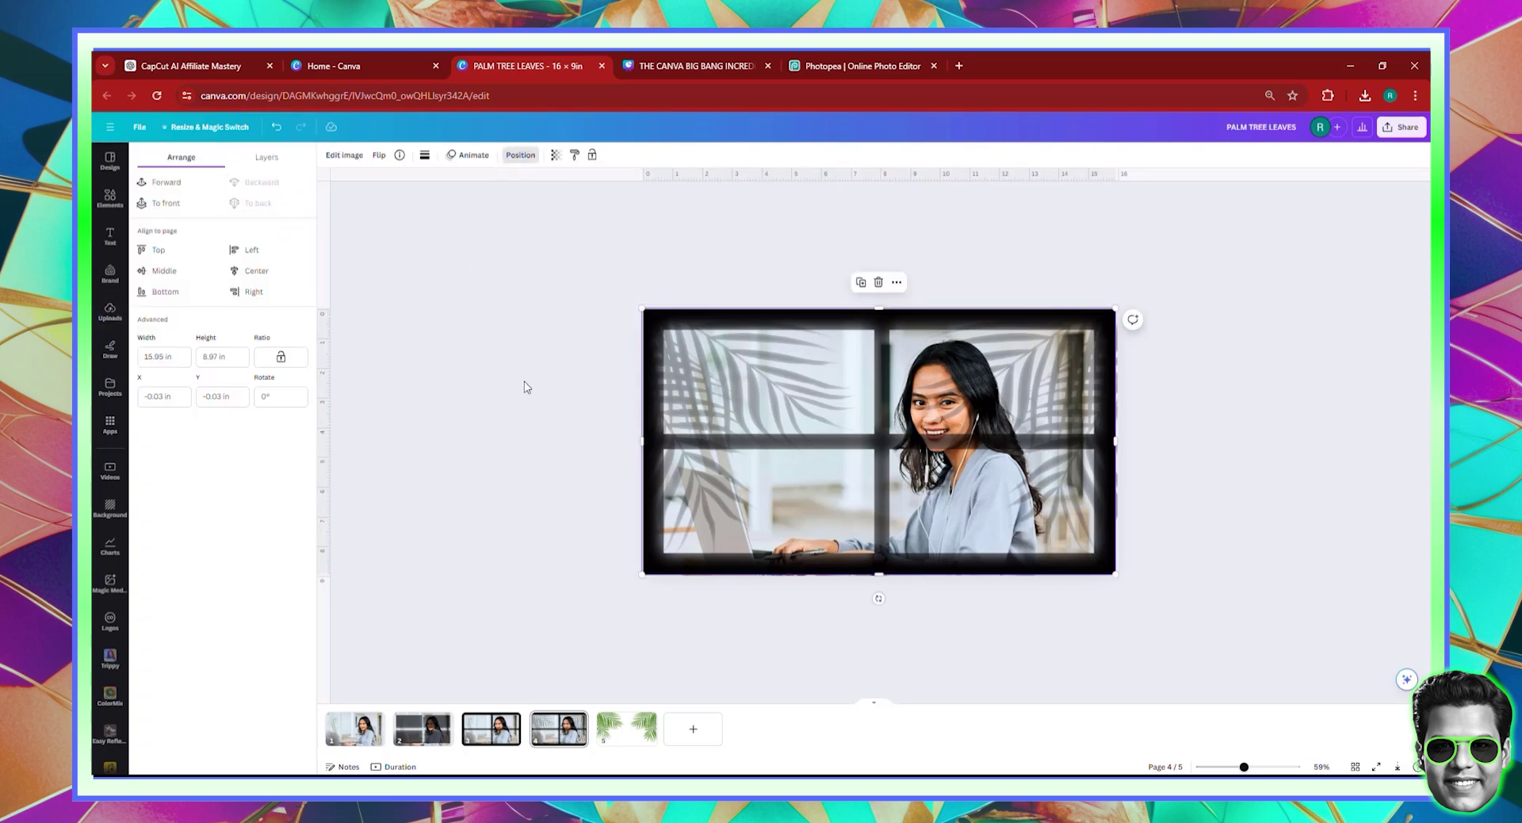
left_click(722, 385)
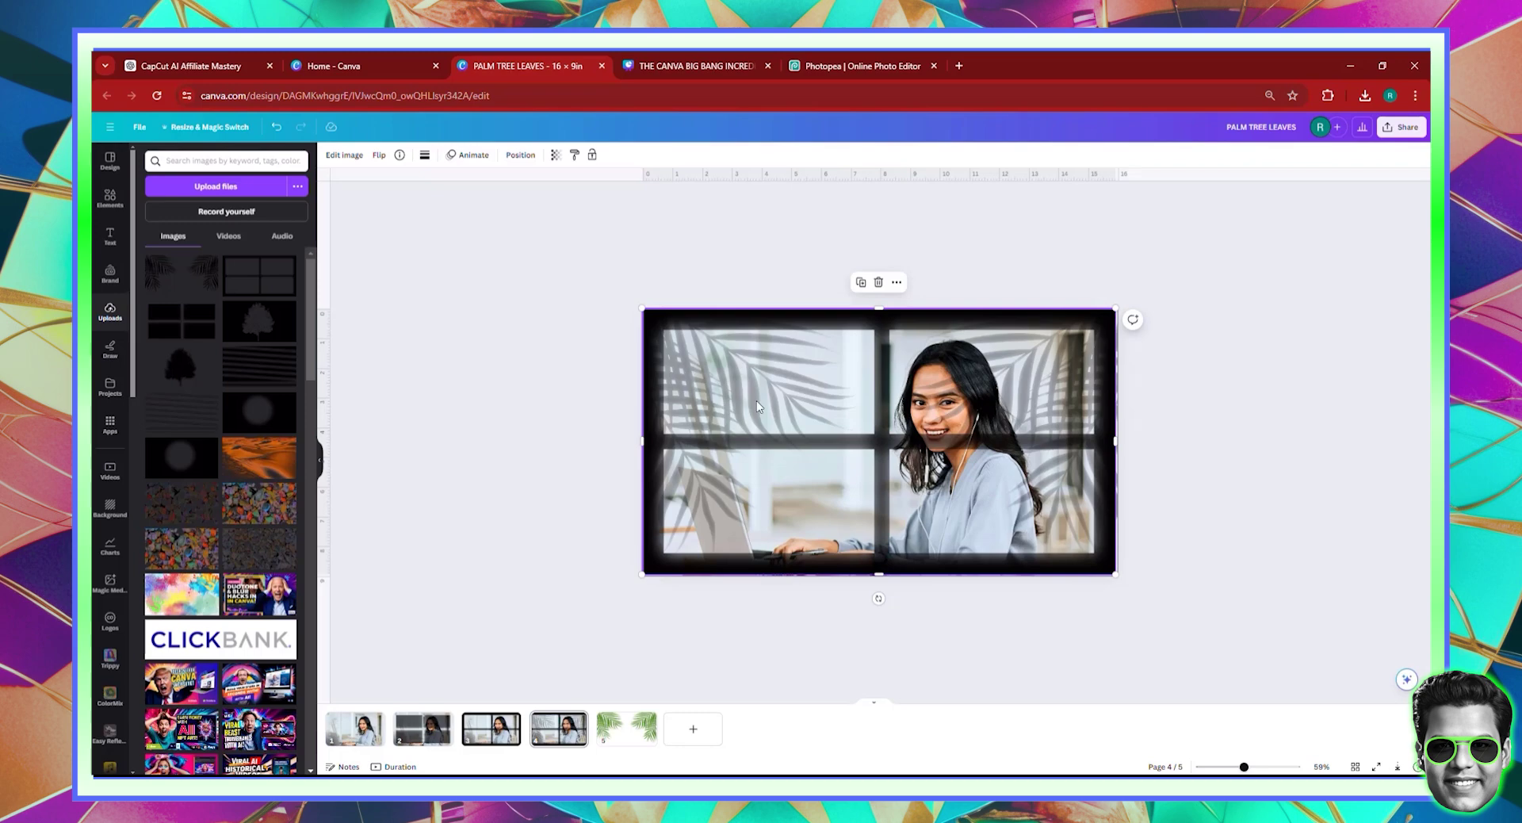
left_click(573, 154)
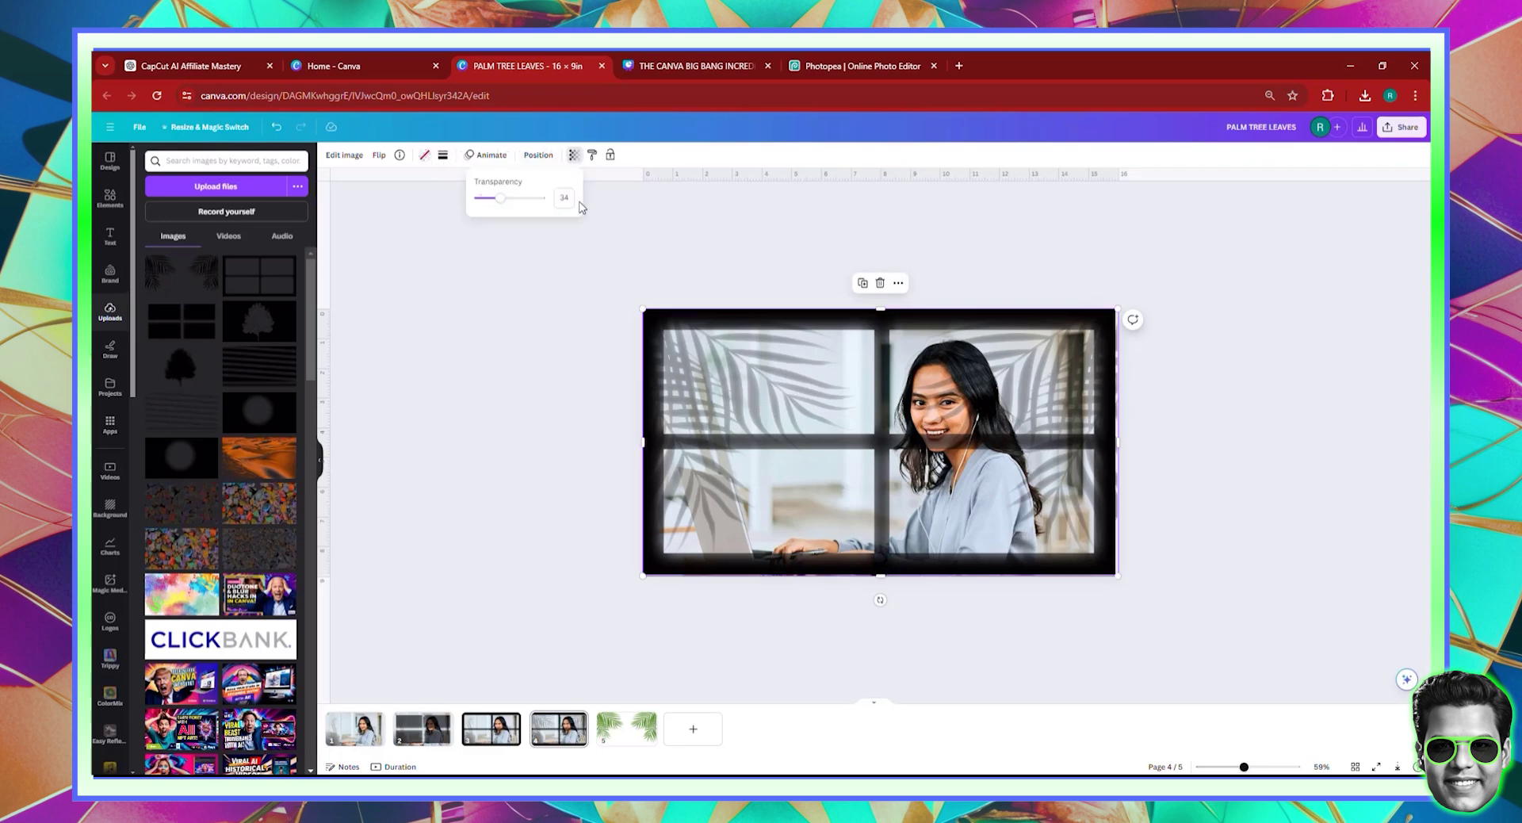
mouse_move(500, 198)
left_mouse_down()
mouse_move(588, 207)
mouse_move(516, 201)
left_mouse_up()
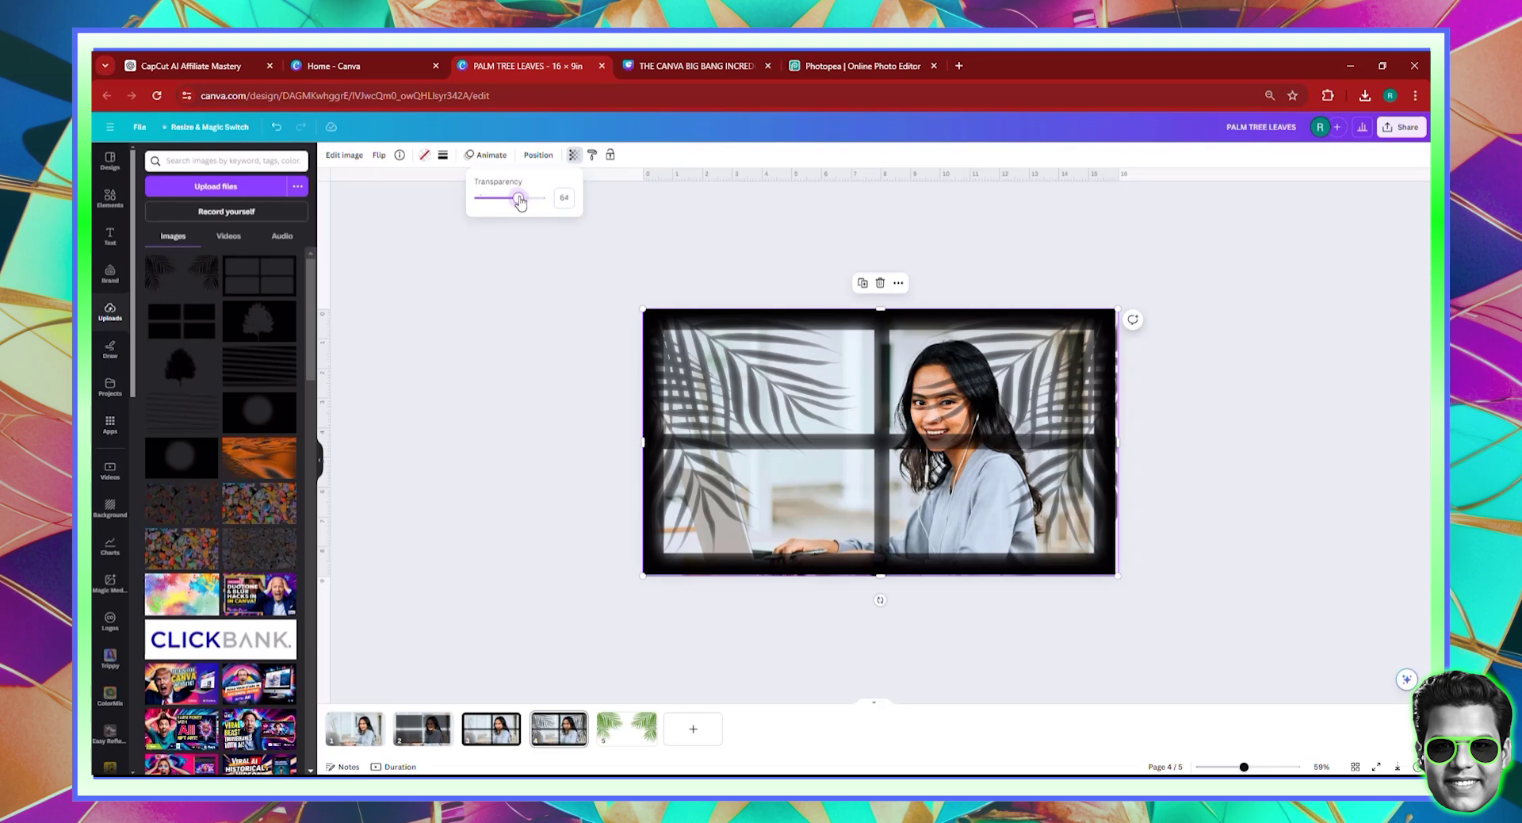
left_click(557, 361)
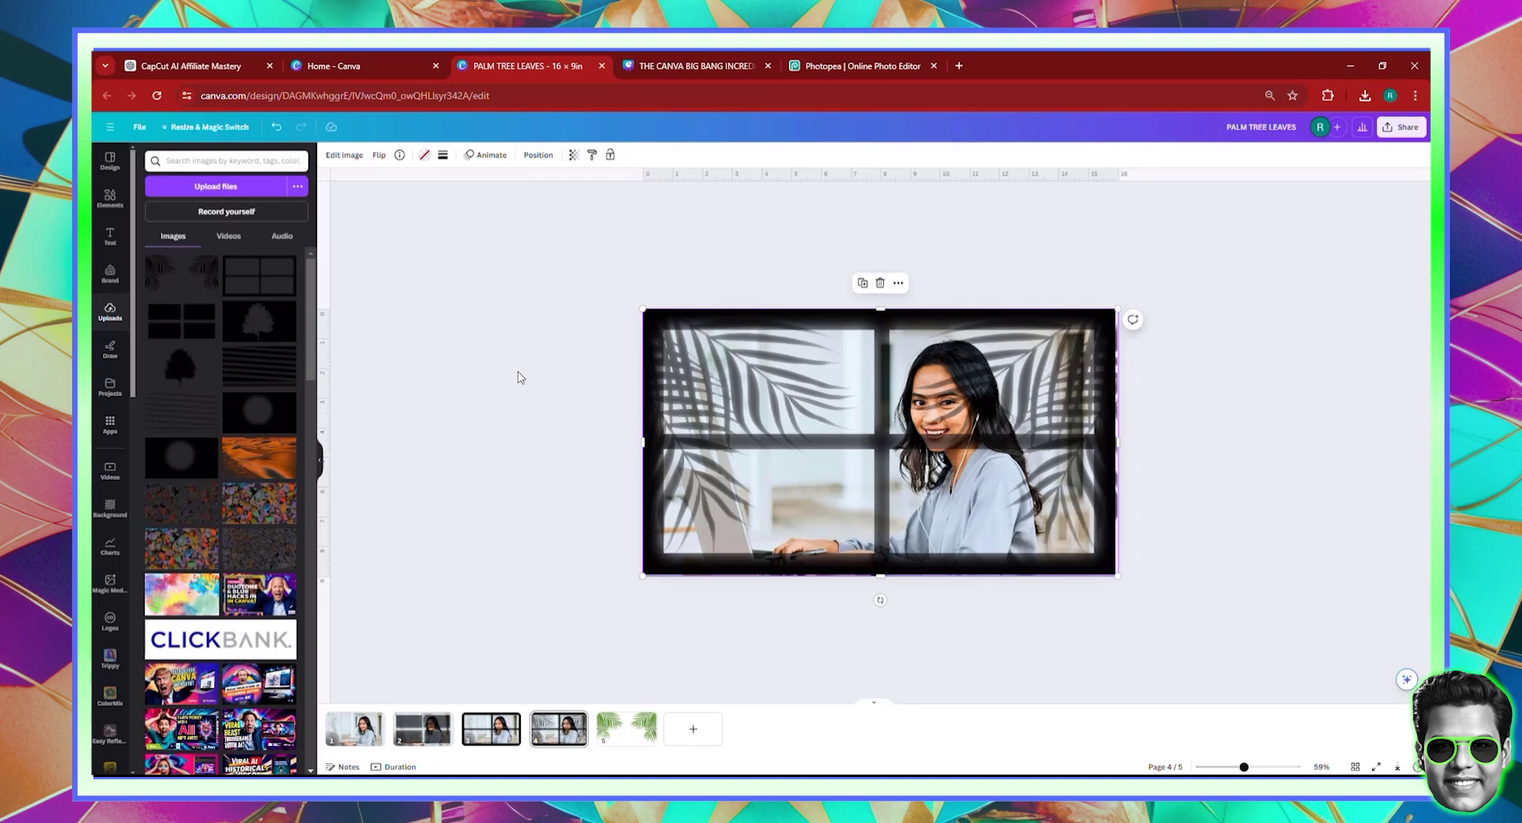
left_click(1229, 593)
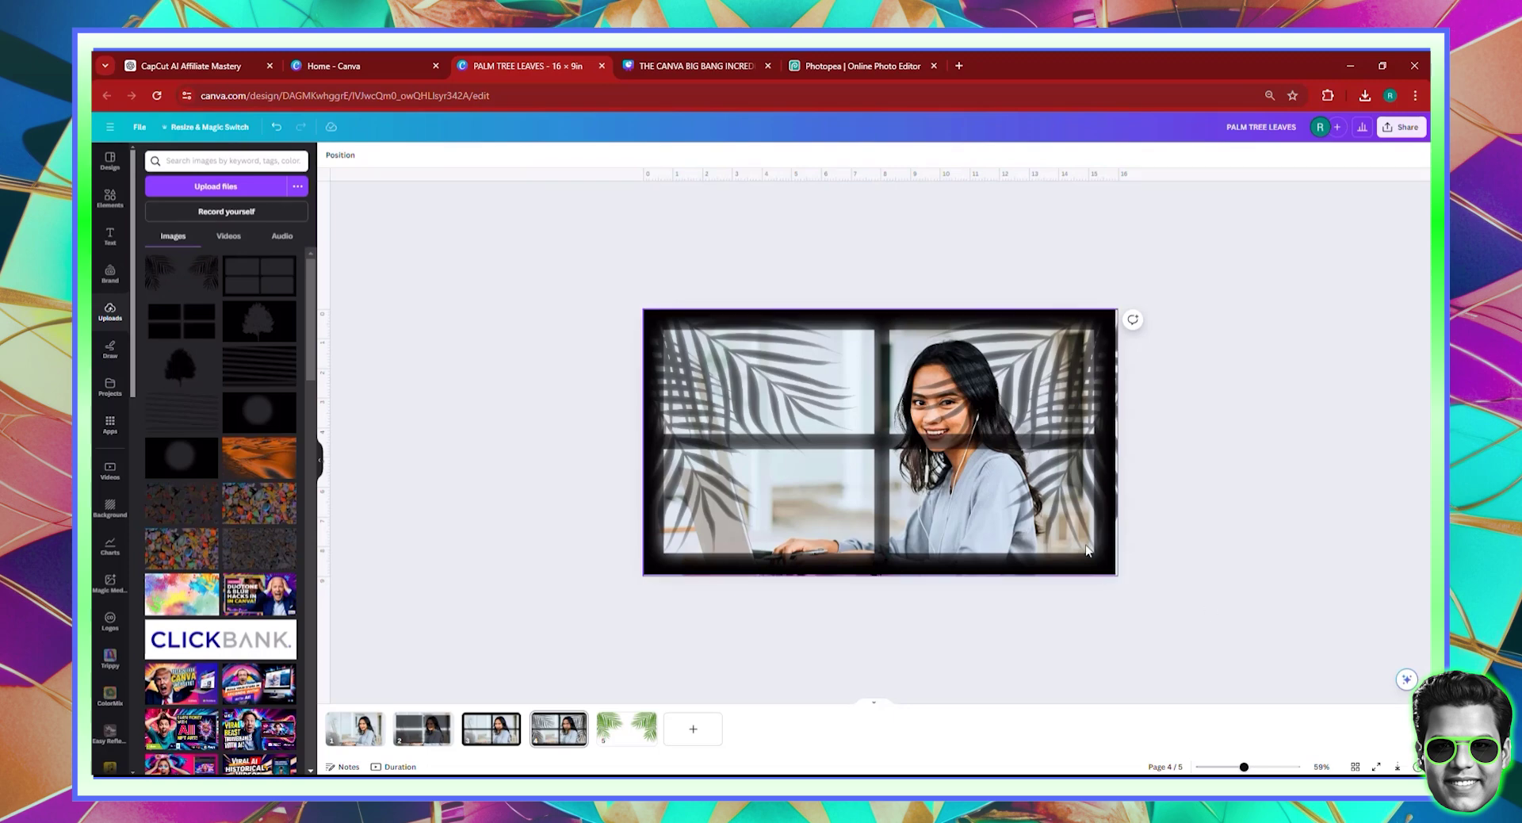
Delete the palm-leaf and window-frame shadow overlays, then select the woman's photo
left_click(1087, 550)
key("Delete")
left_click(1068, 446)
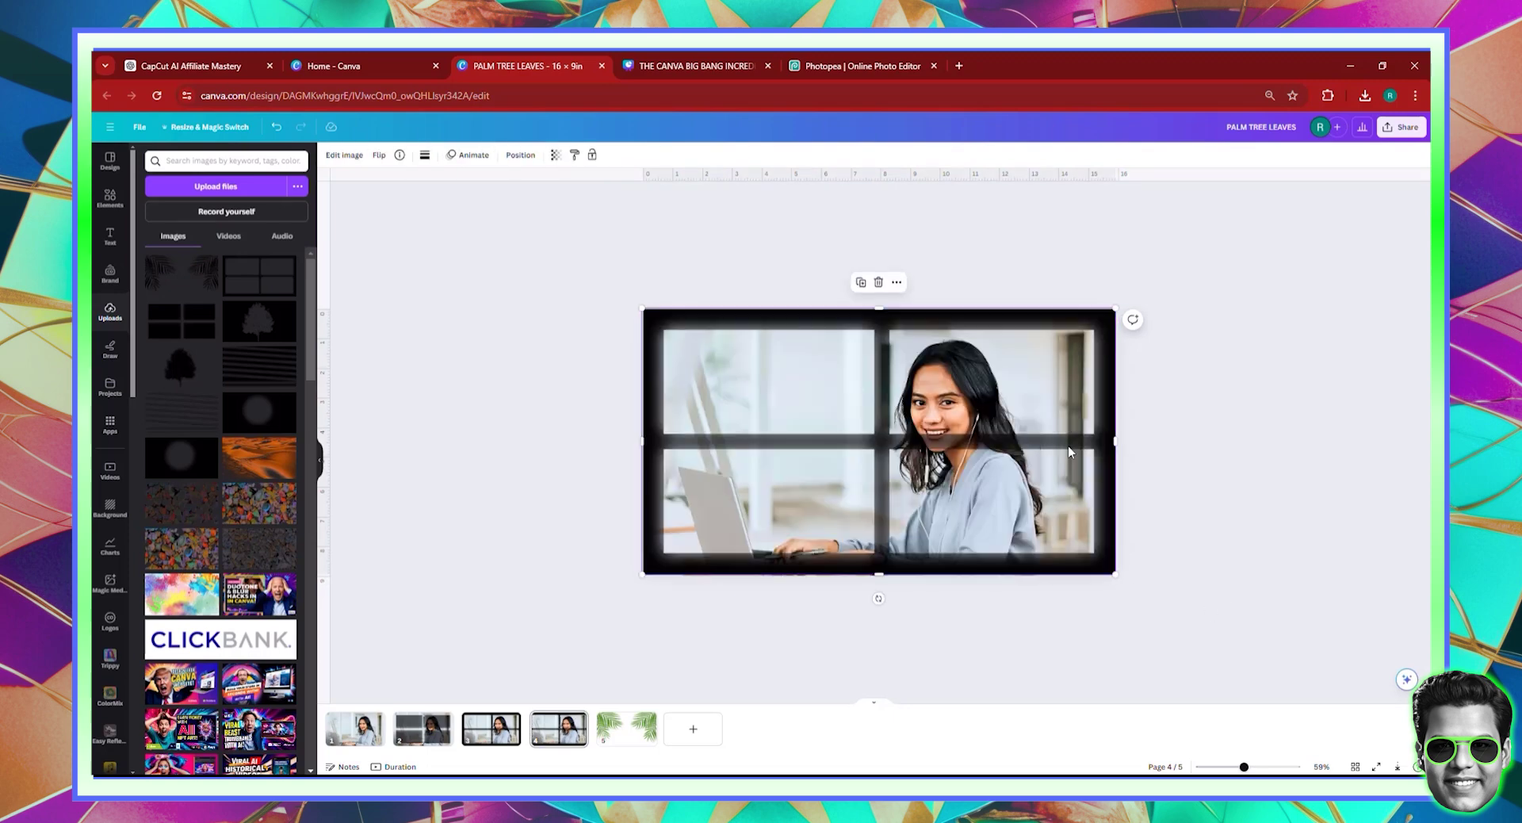
key("Delete")
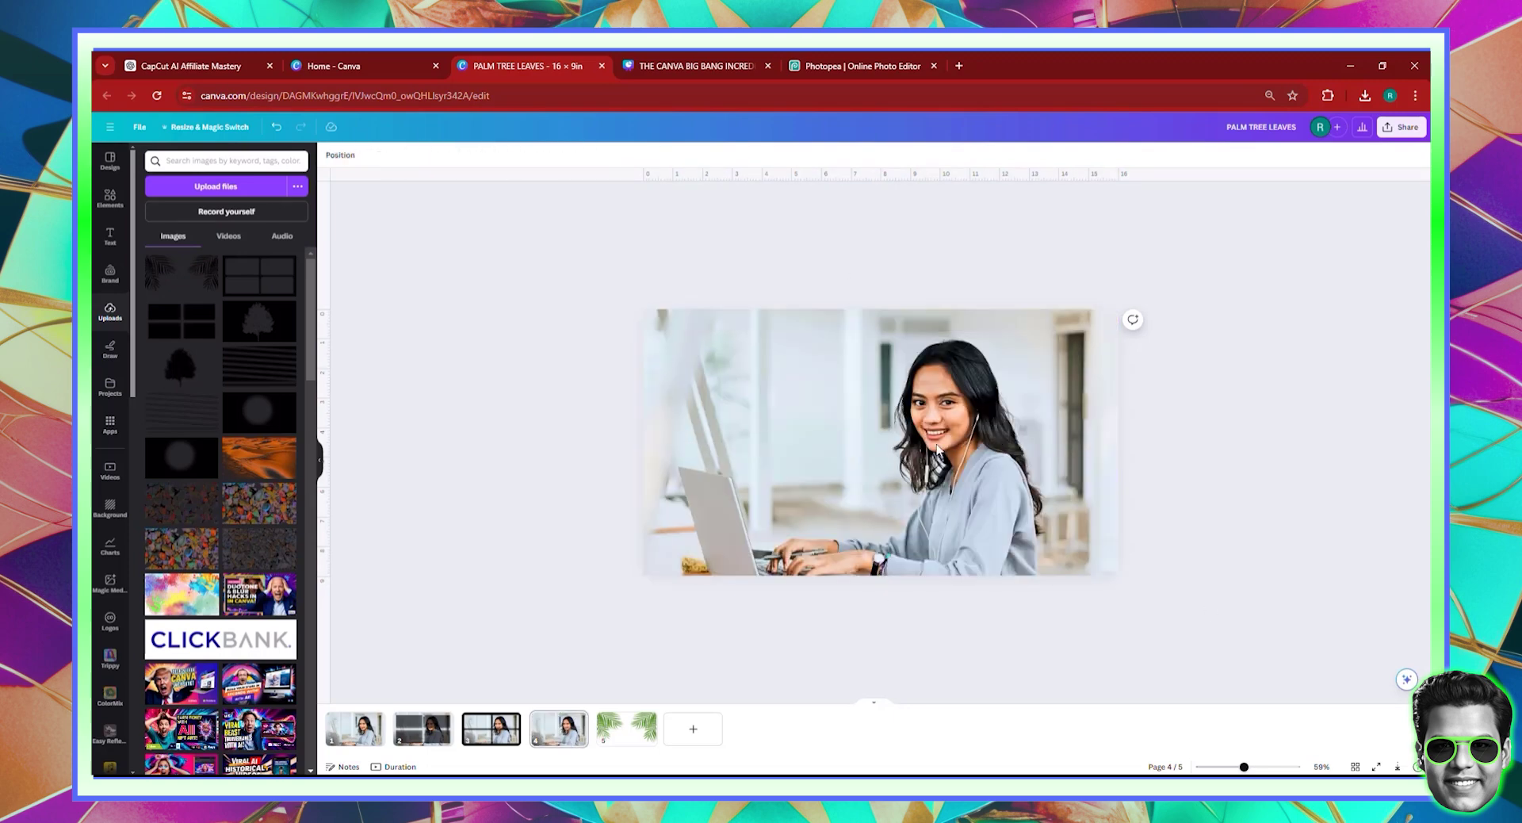
left_click(859, 434)
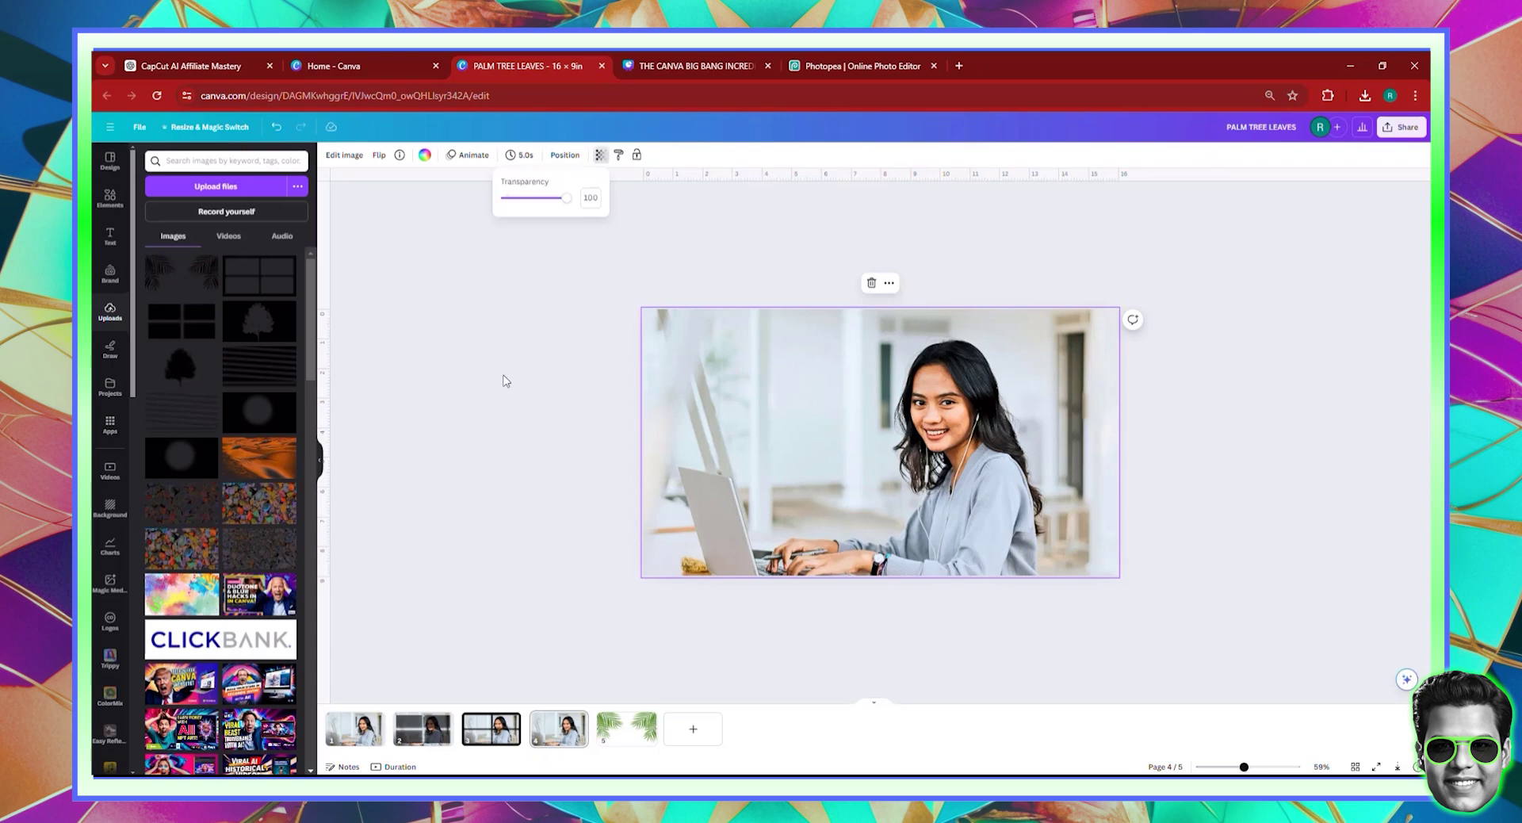
Try a faint palm-leaf shadow graphic from the 'palm tree leaf' search on the photo, then delete it
left_click(111, 196)
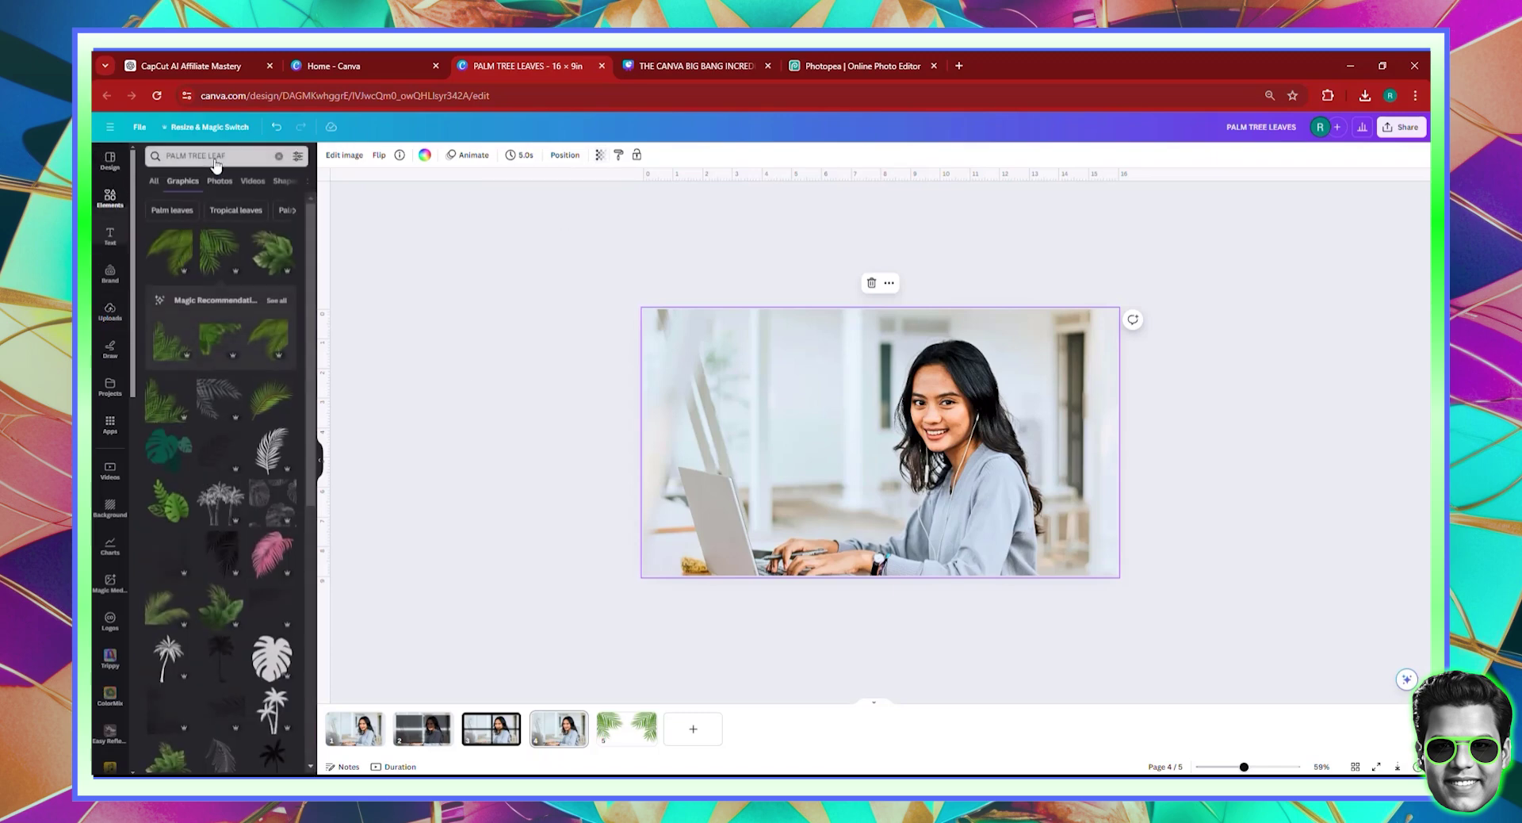
triple_click(217, 161)
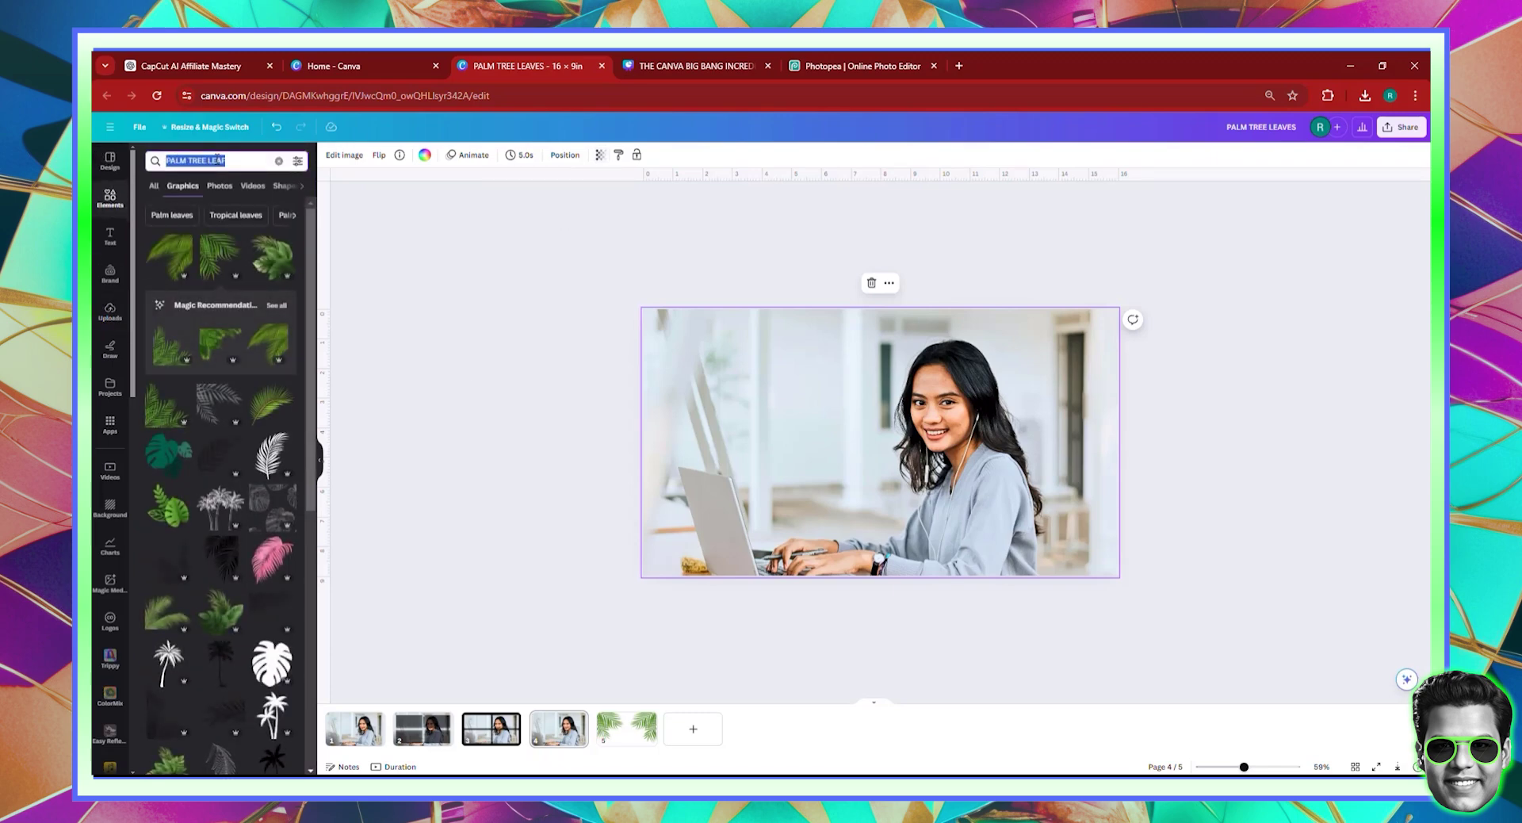
left_click(166, 729)
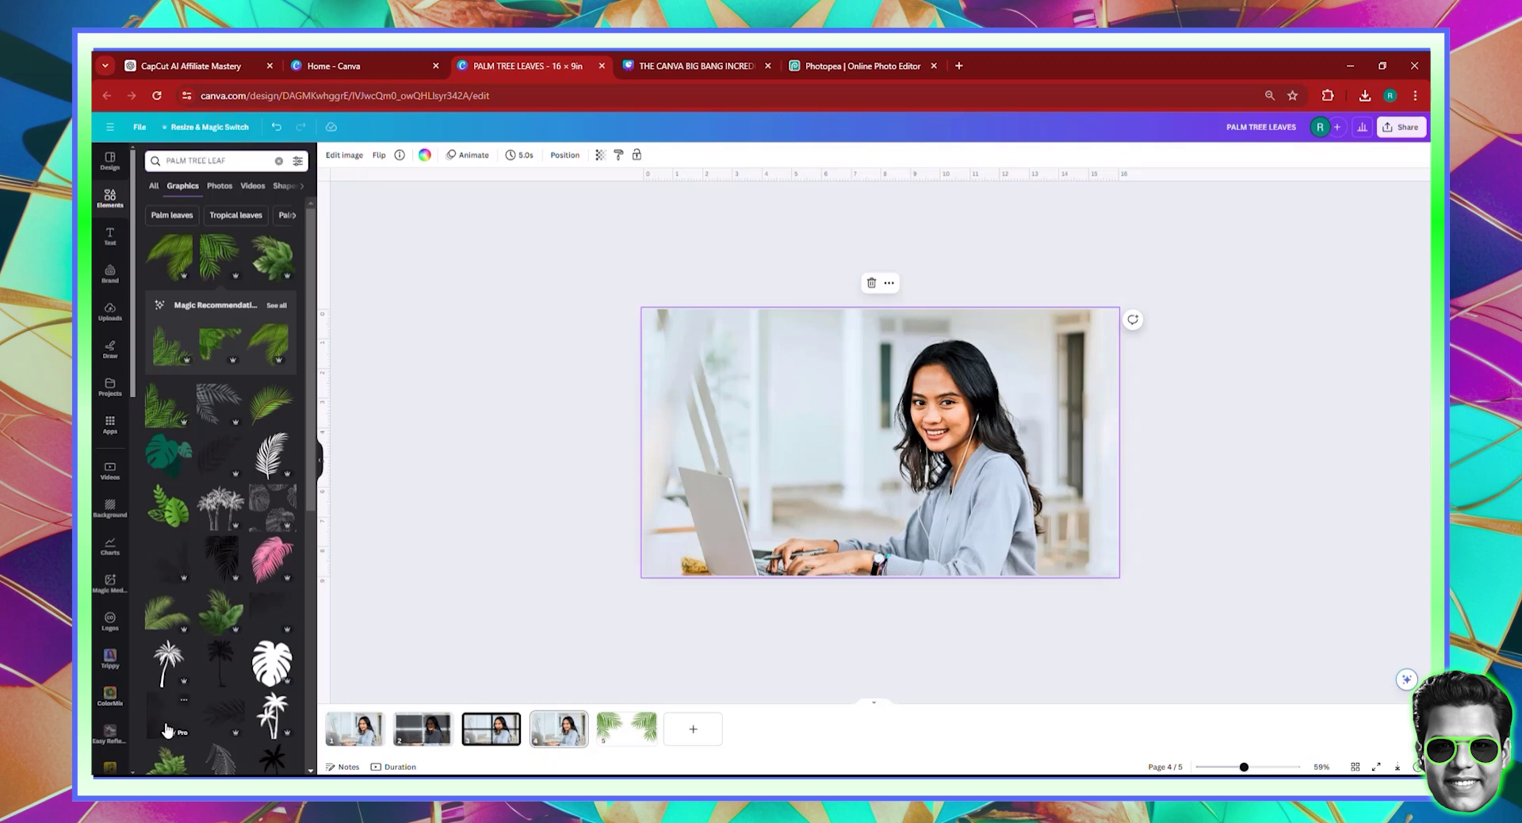
left_click_drag(844, 499, 717, 469)
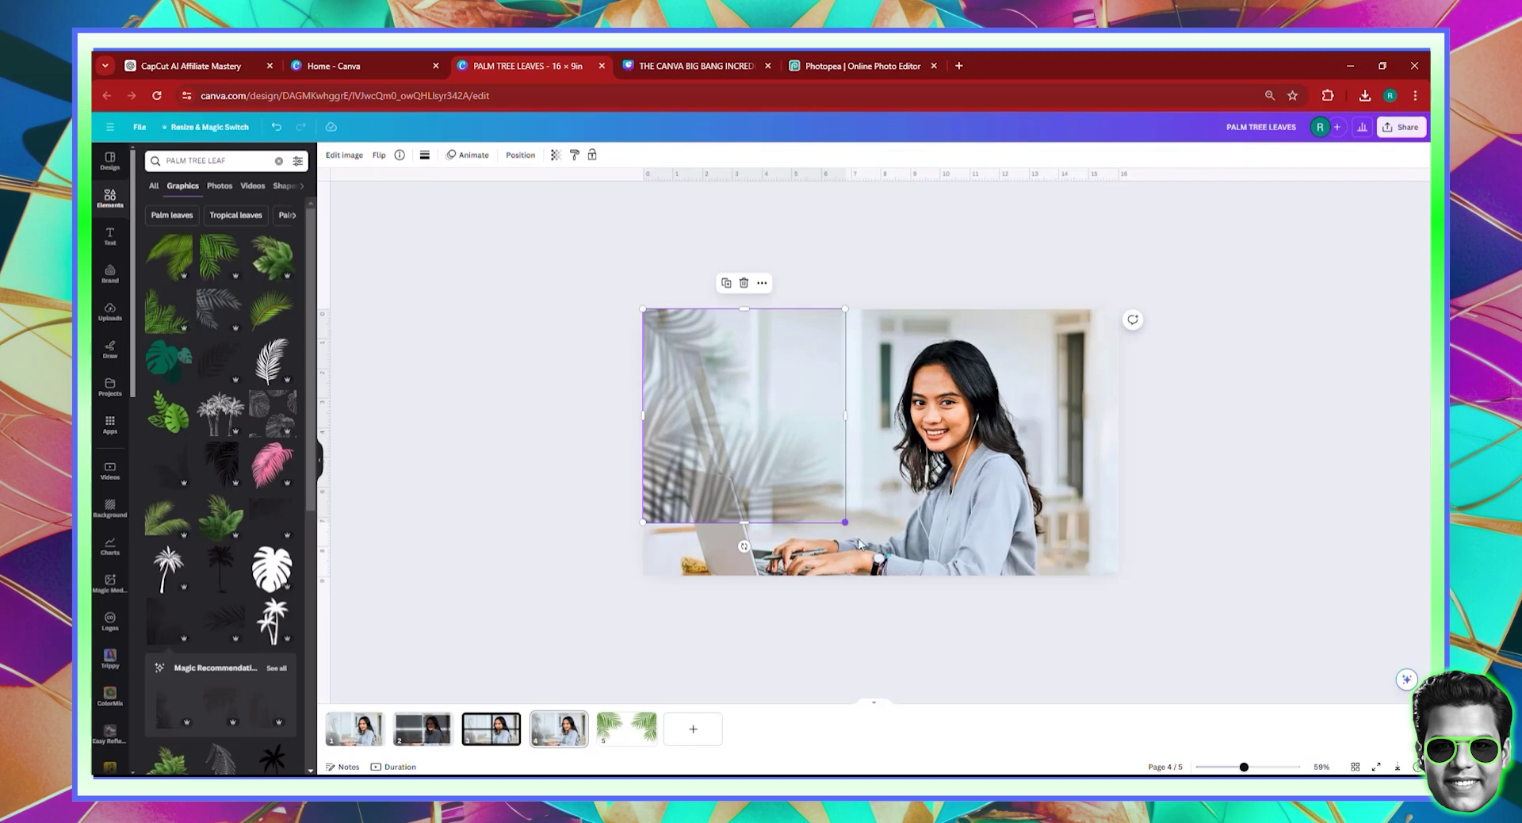
left_click_drag(845, 521, 917, 589)
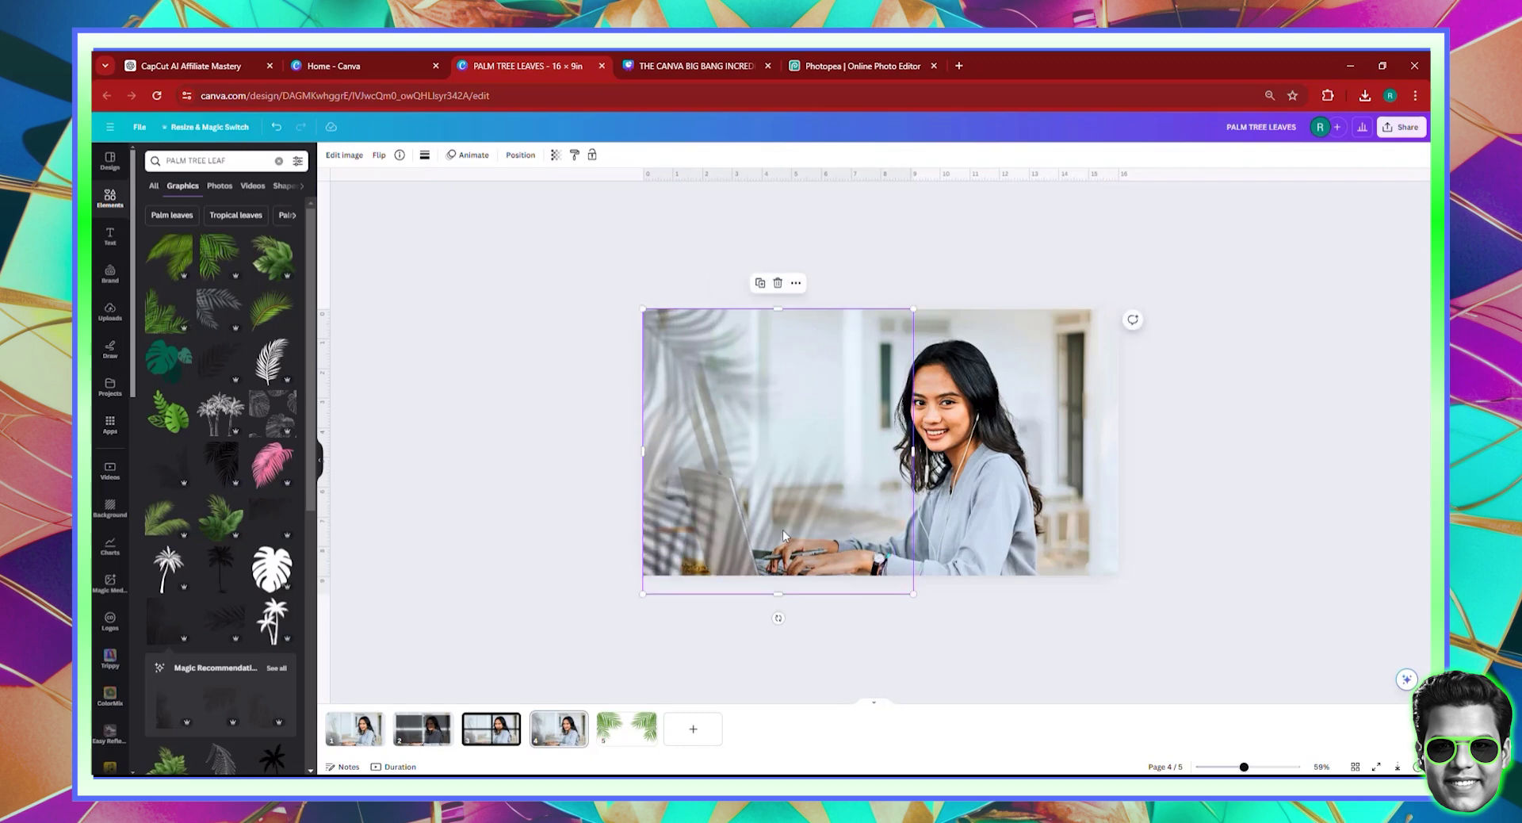
left_click_drag(782, 529, 778, 520)
double_click(777, 521)
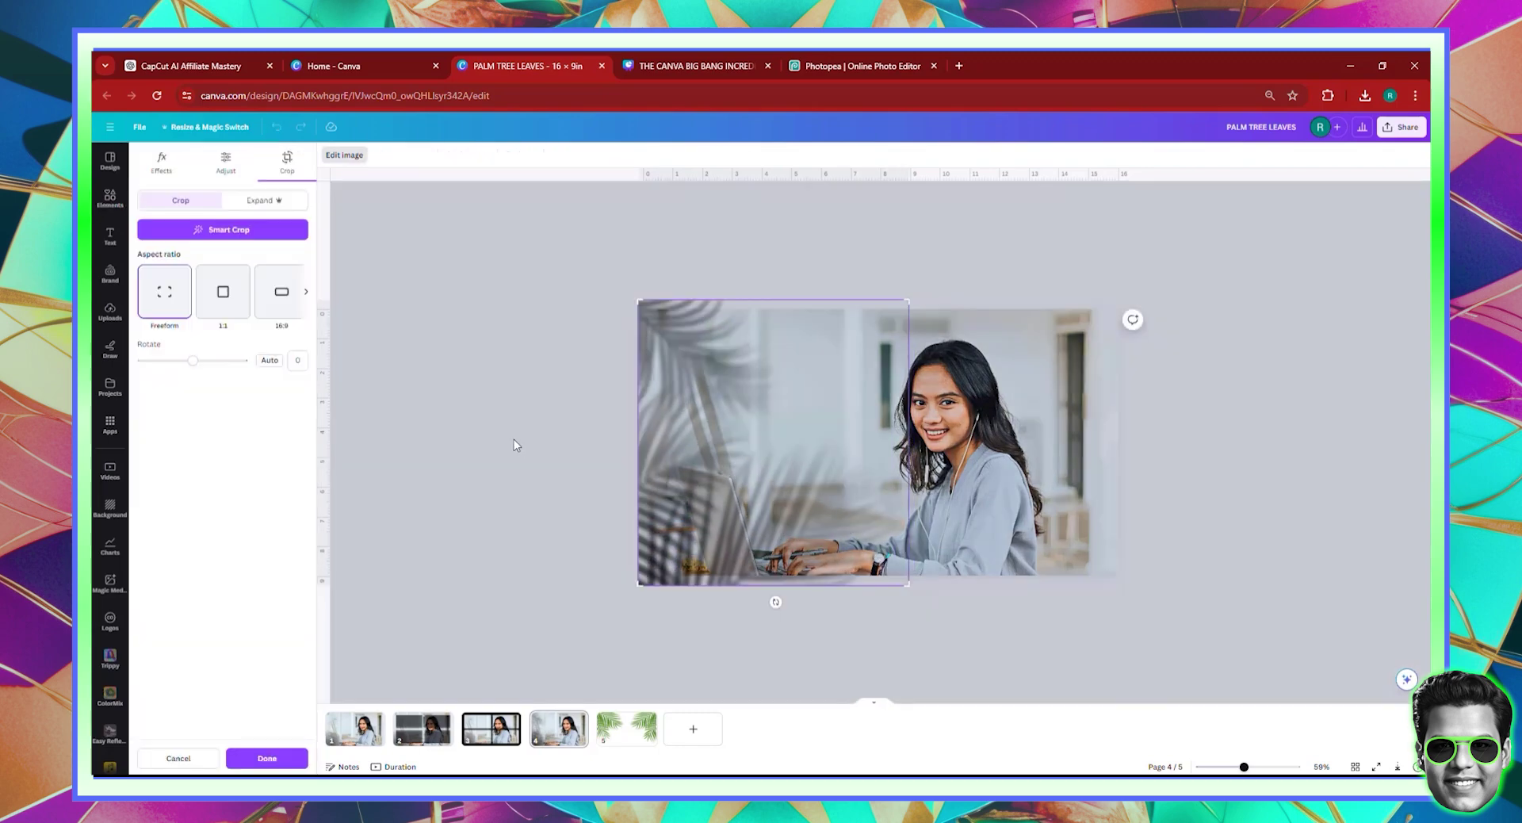
key("Escape")
key("Delete")
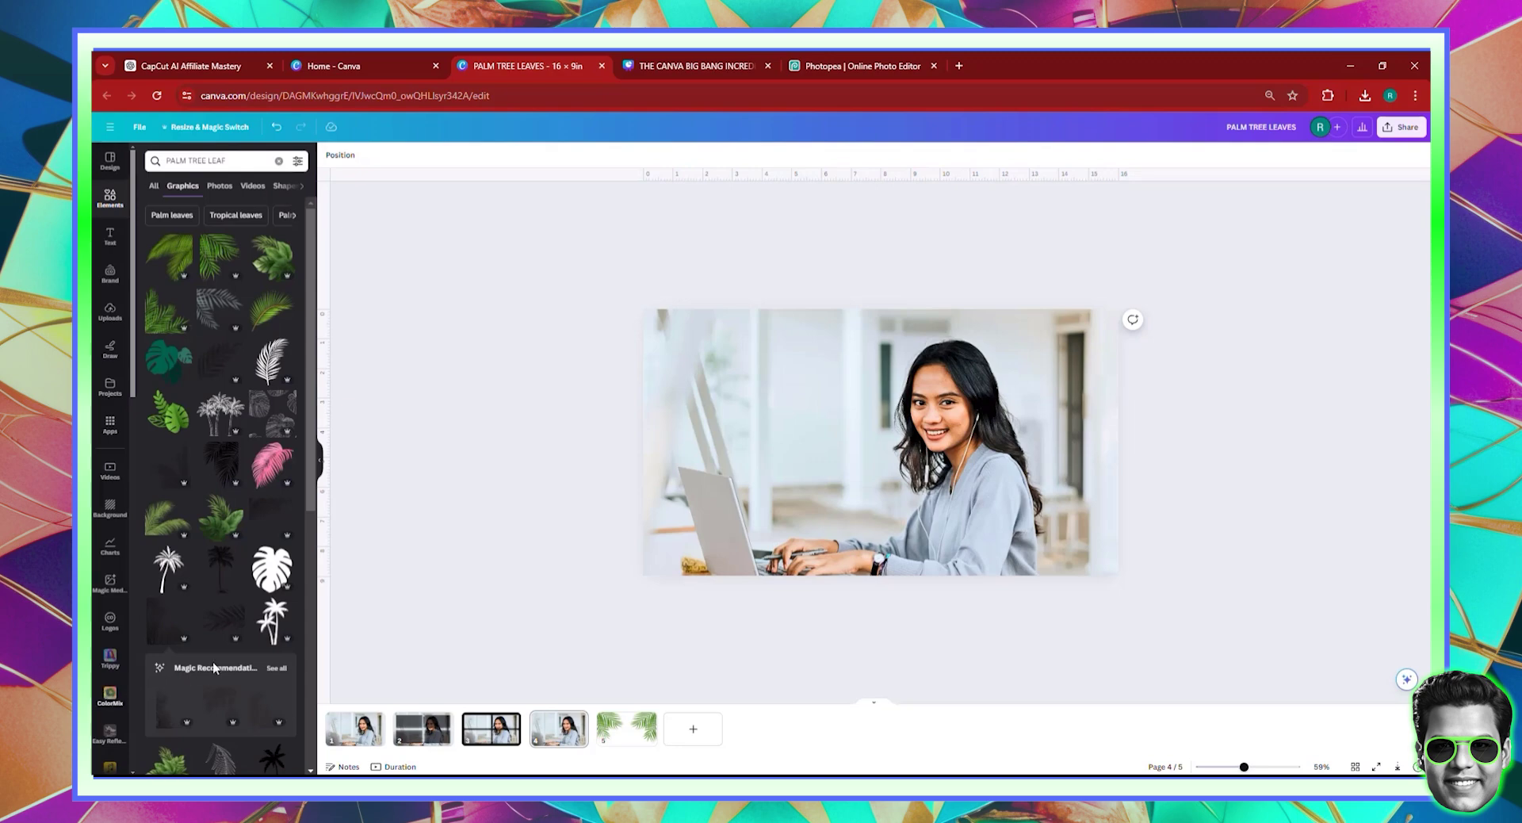
Try a black palm-trees graphic from further down the results, then delete it
scroll(214, 668, "down", 1)
scroll(214, 668, "down", 3)
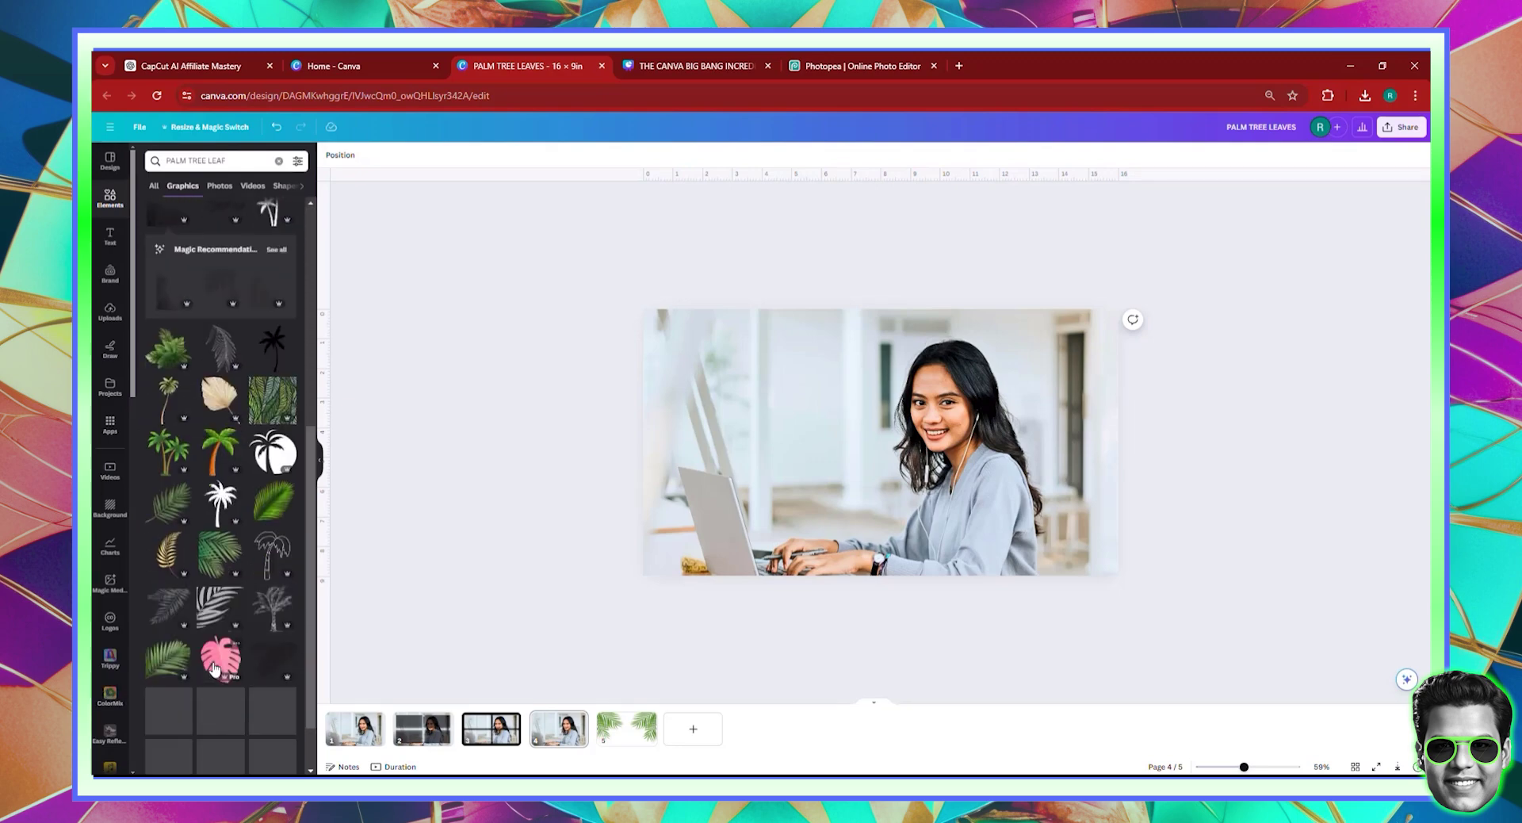
scroll(208, 648, "down", 3)
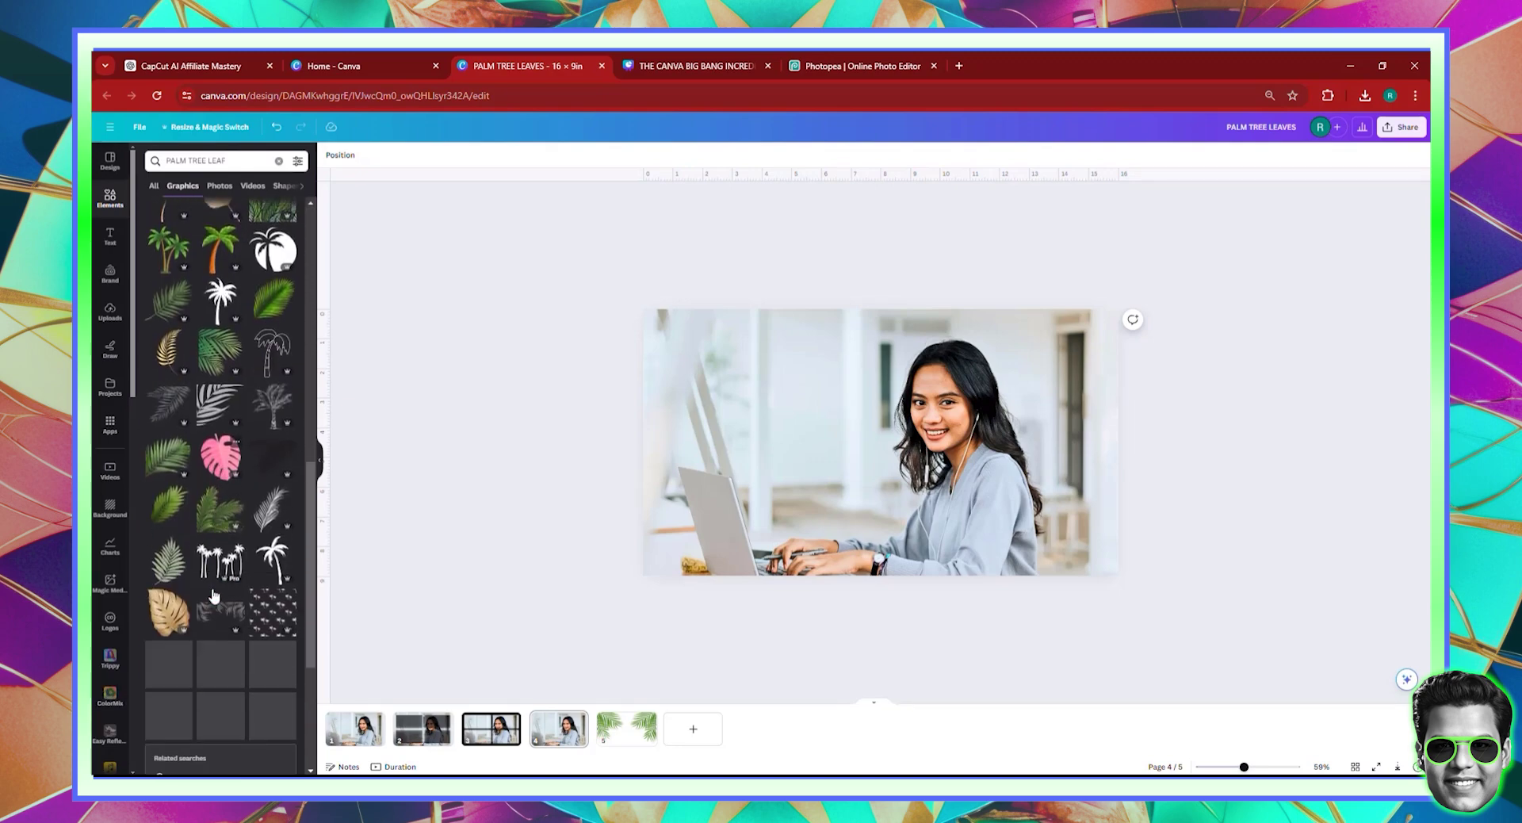
scroll(209, 598, "down", 3)
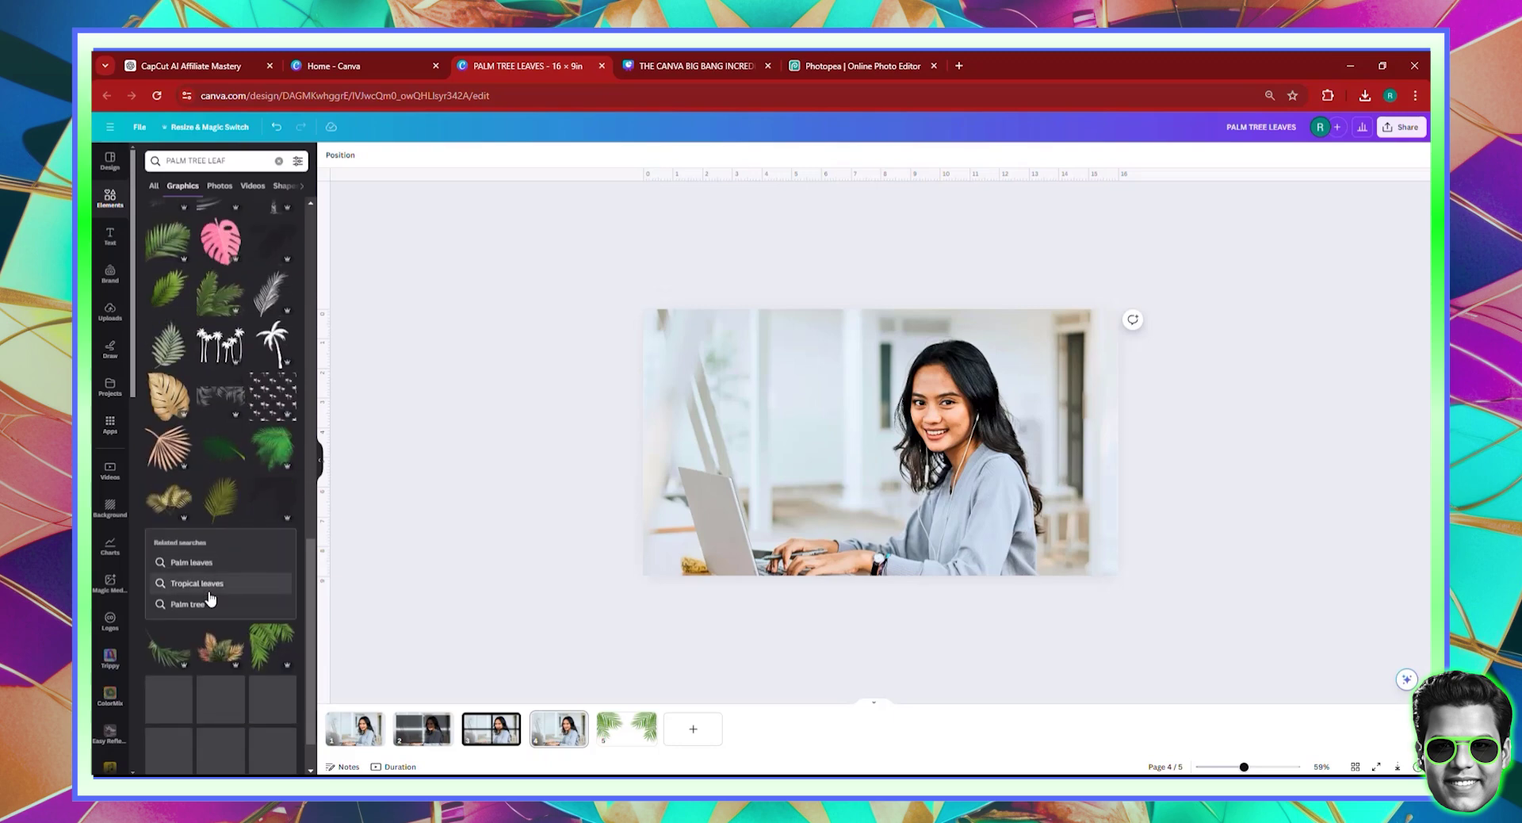
scroll(209, 594, "down", 1)
scroll(210, 593, "down", 3)
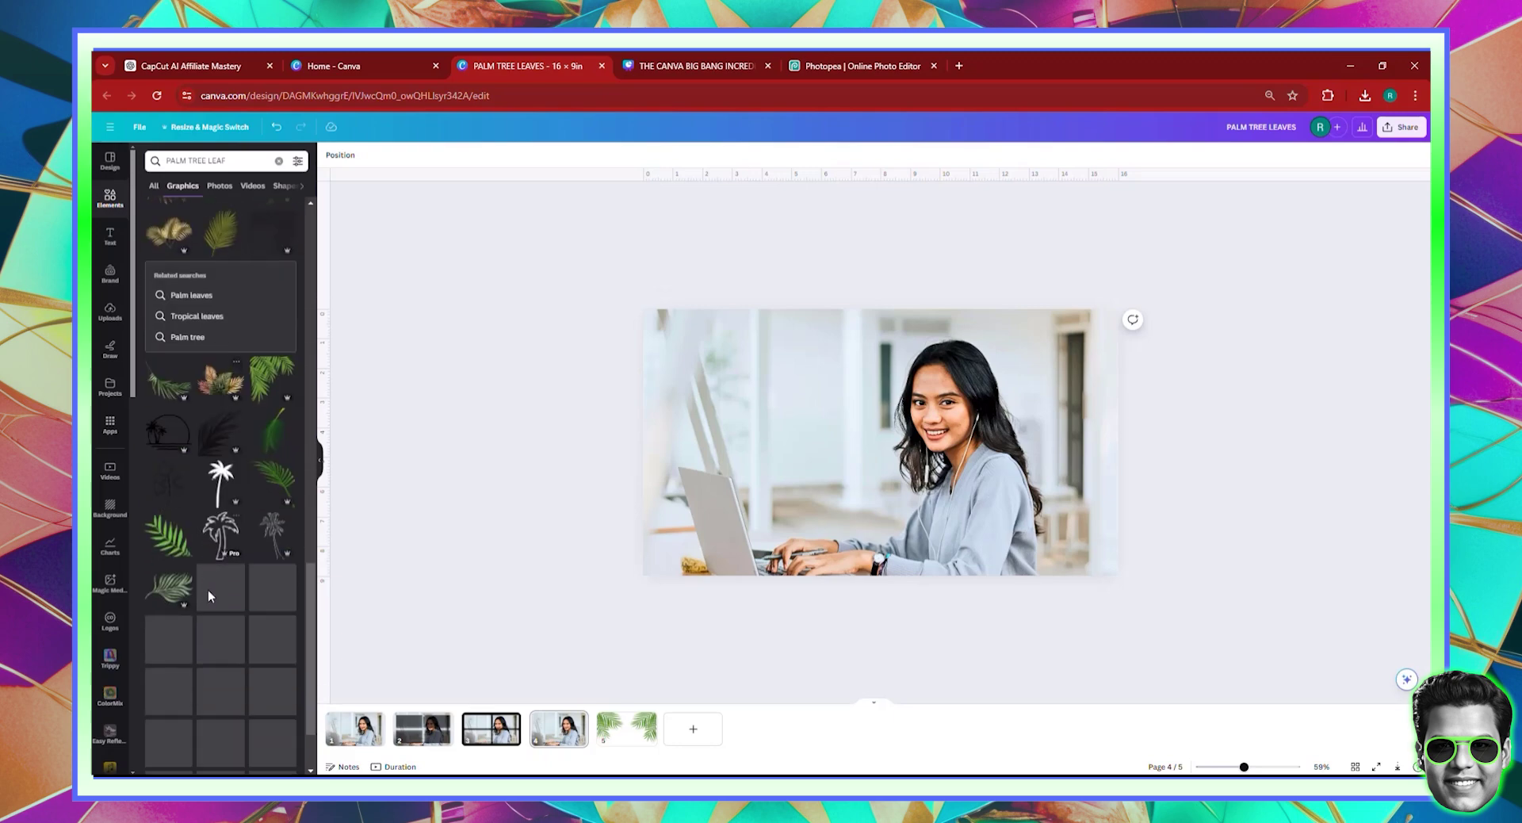
scroll(202, 596, "down", 2)
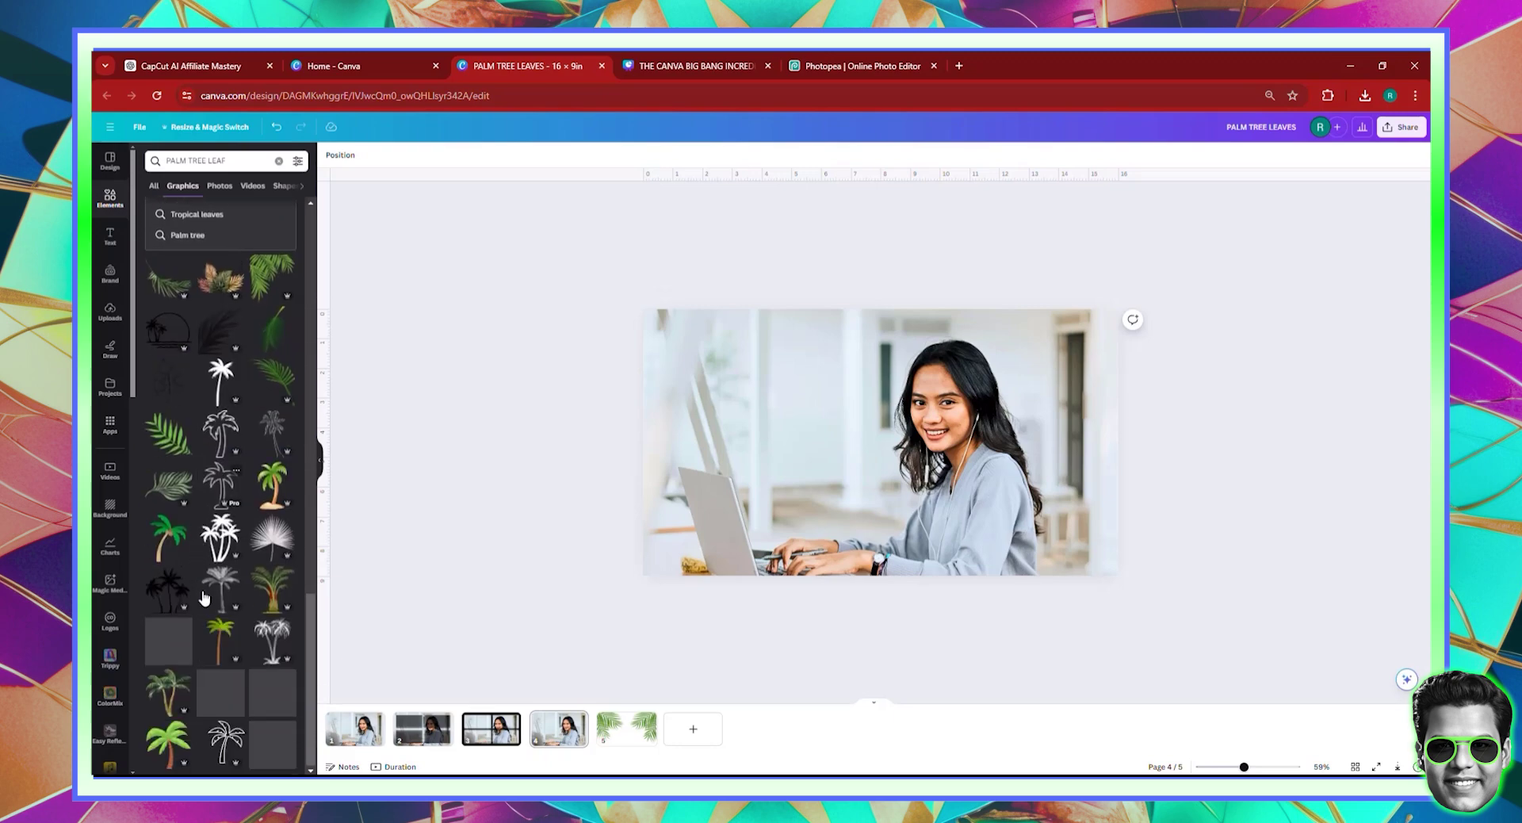
left_click(179, 594)
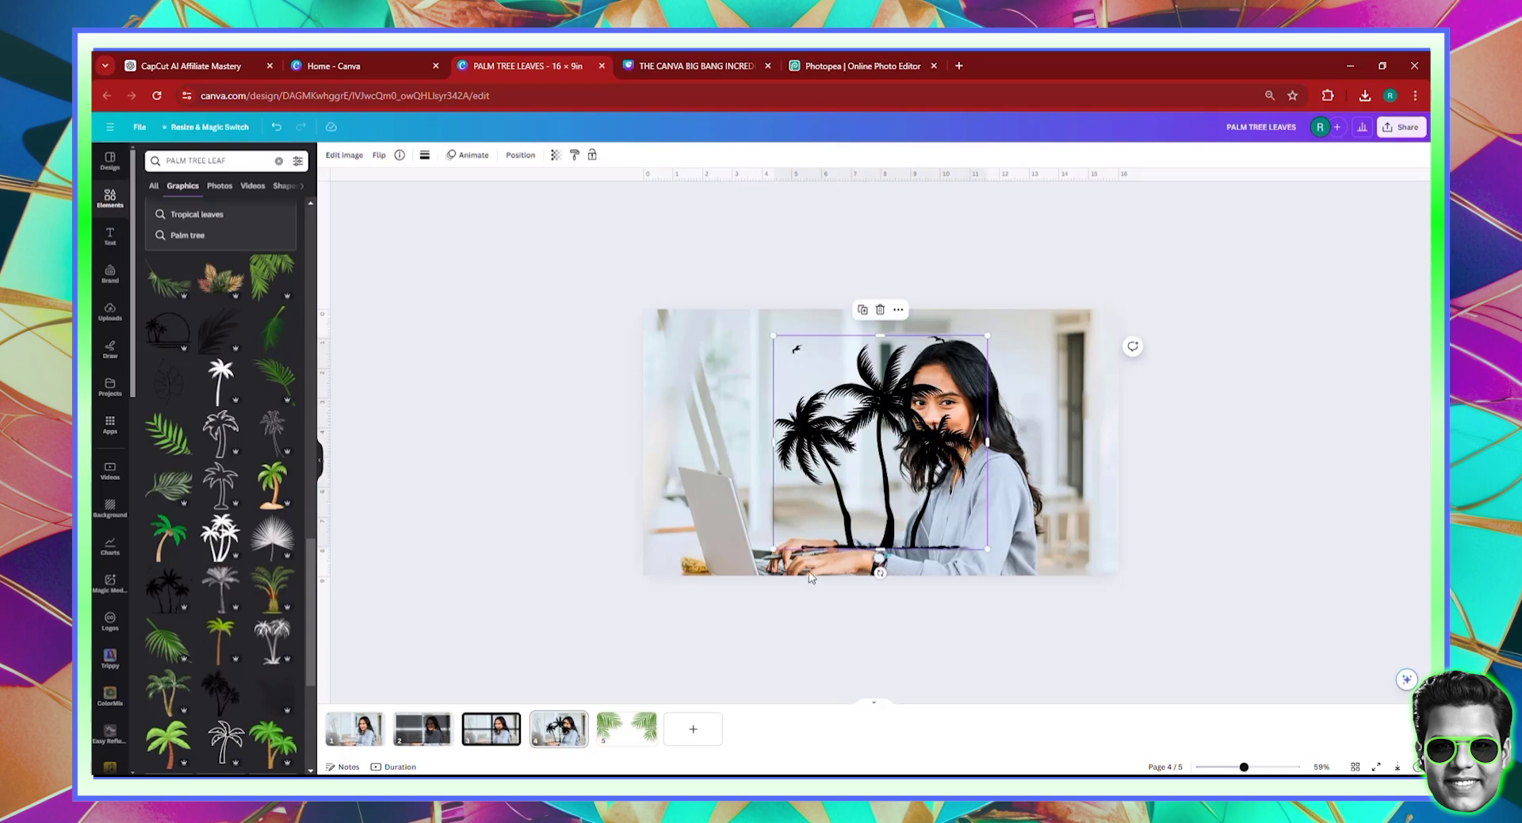
key("Delete")
scroll(236, 558, "down", 6)
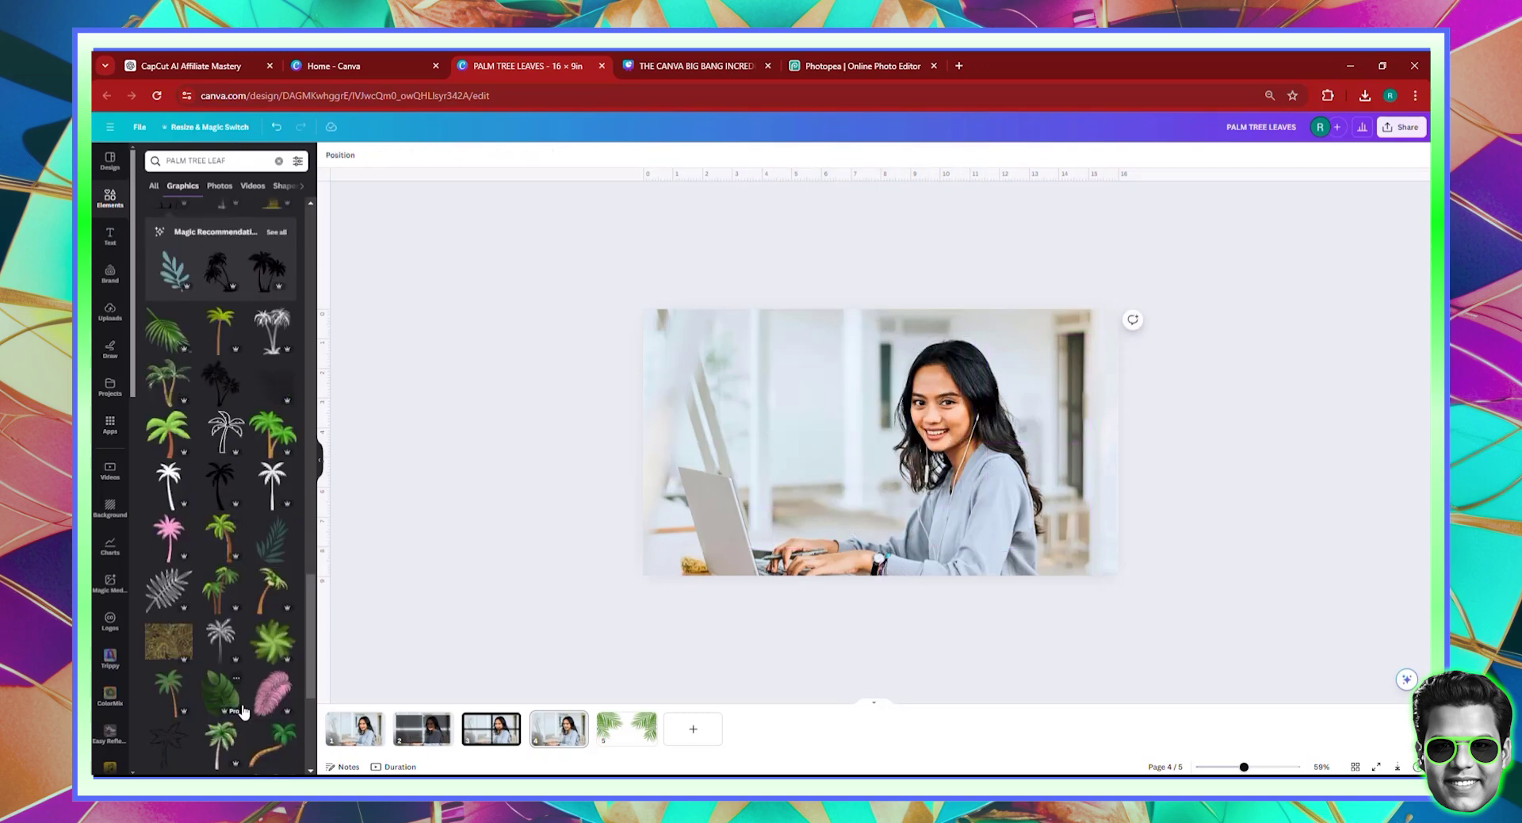
scroll(244, 711, "up", 10)
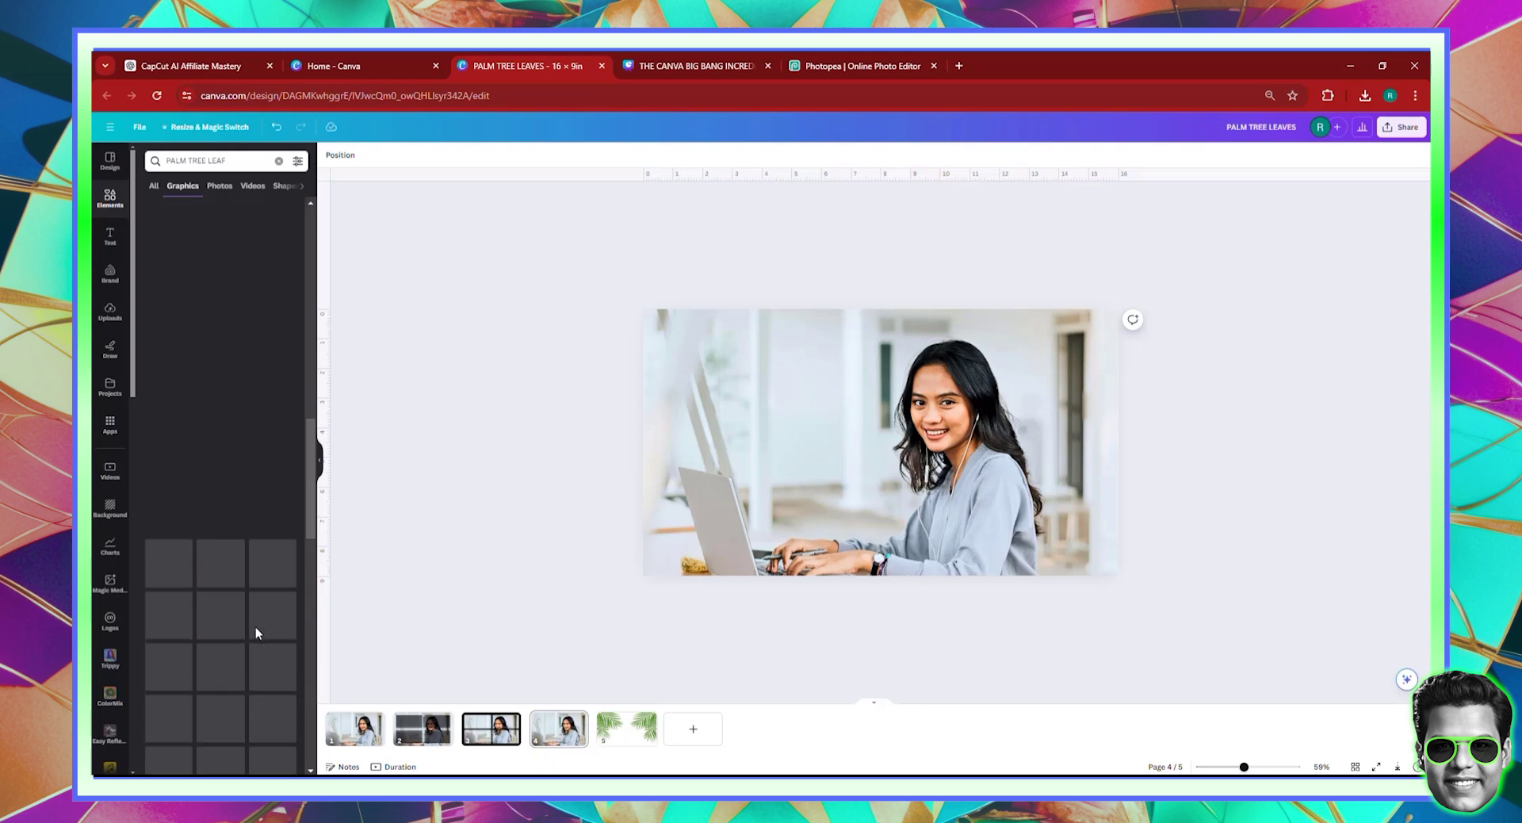
scroll(254, 623, "up", 5)
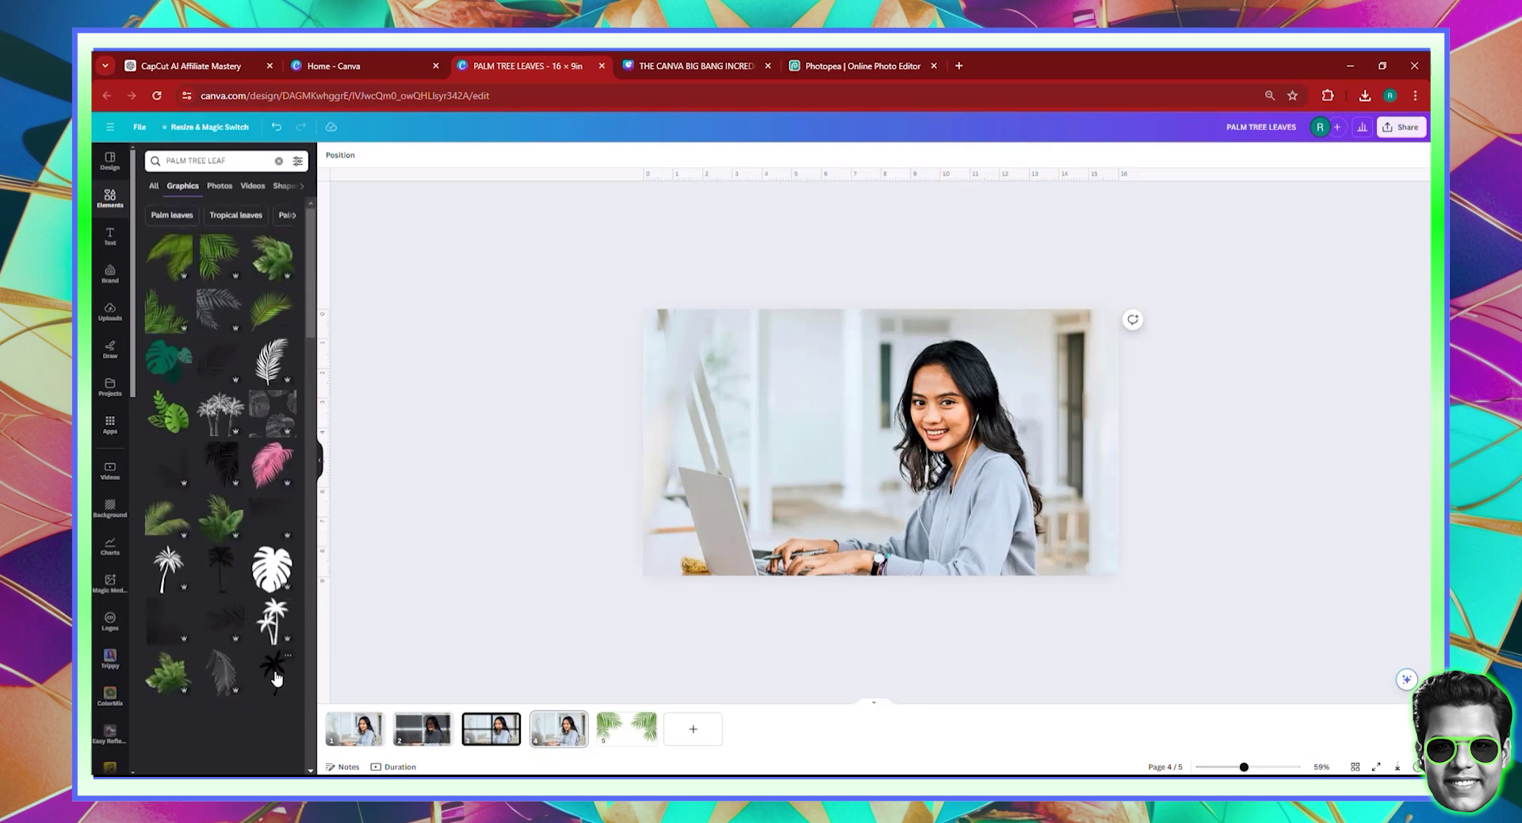
Place a dark palm-leaf graphic over the photo, try it further left, then delete it
left_click(229, 632)
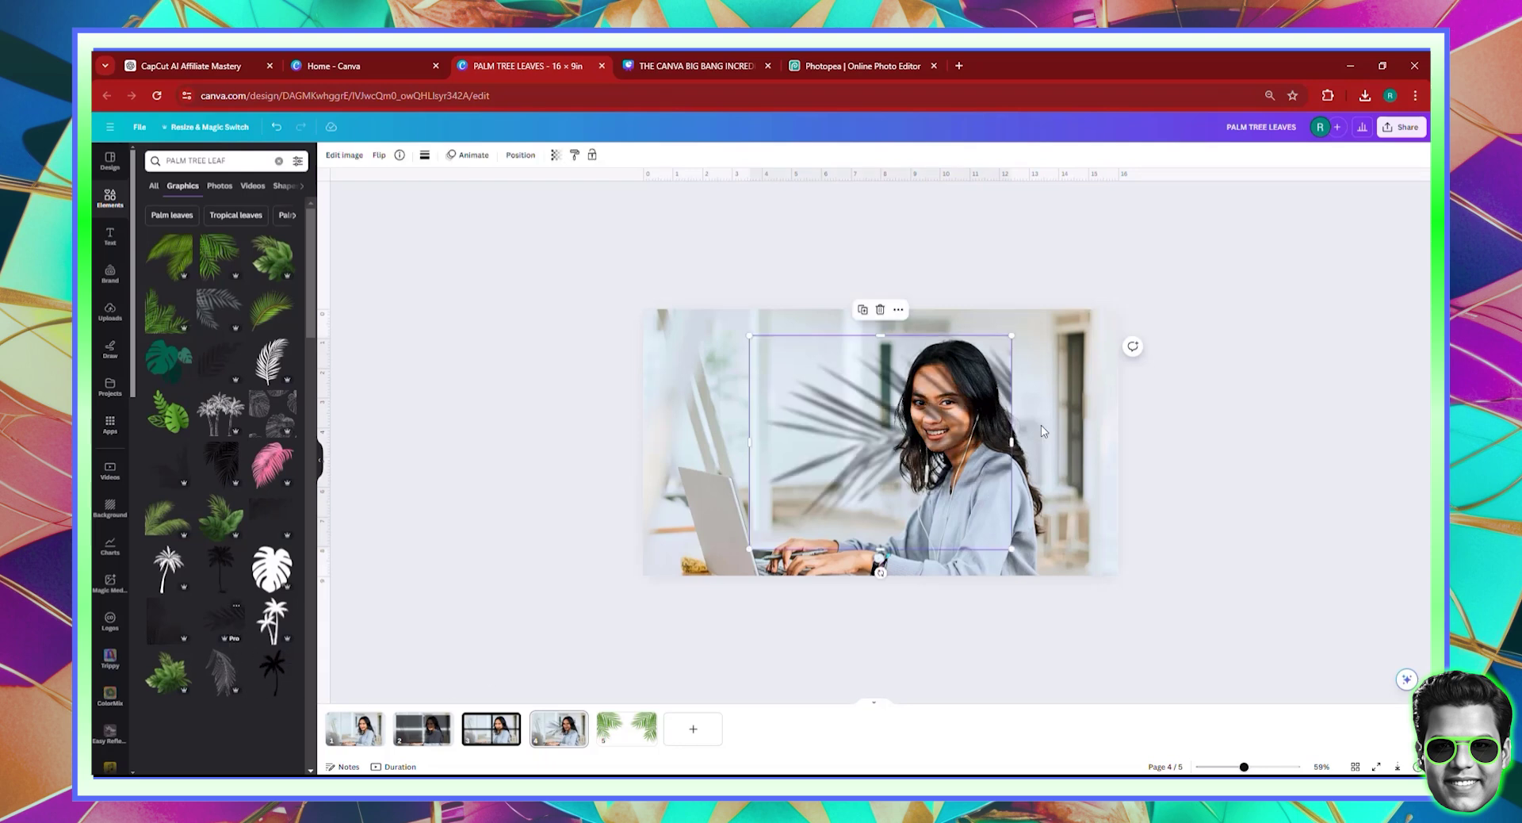
left_click_drag(922, 431, 856, 431)
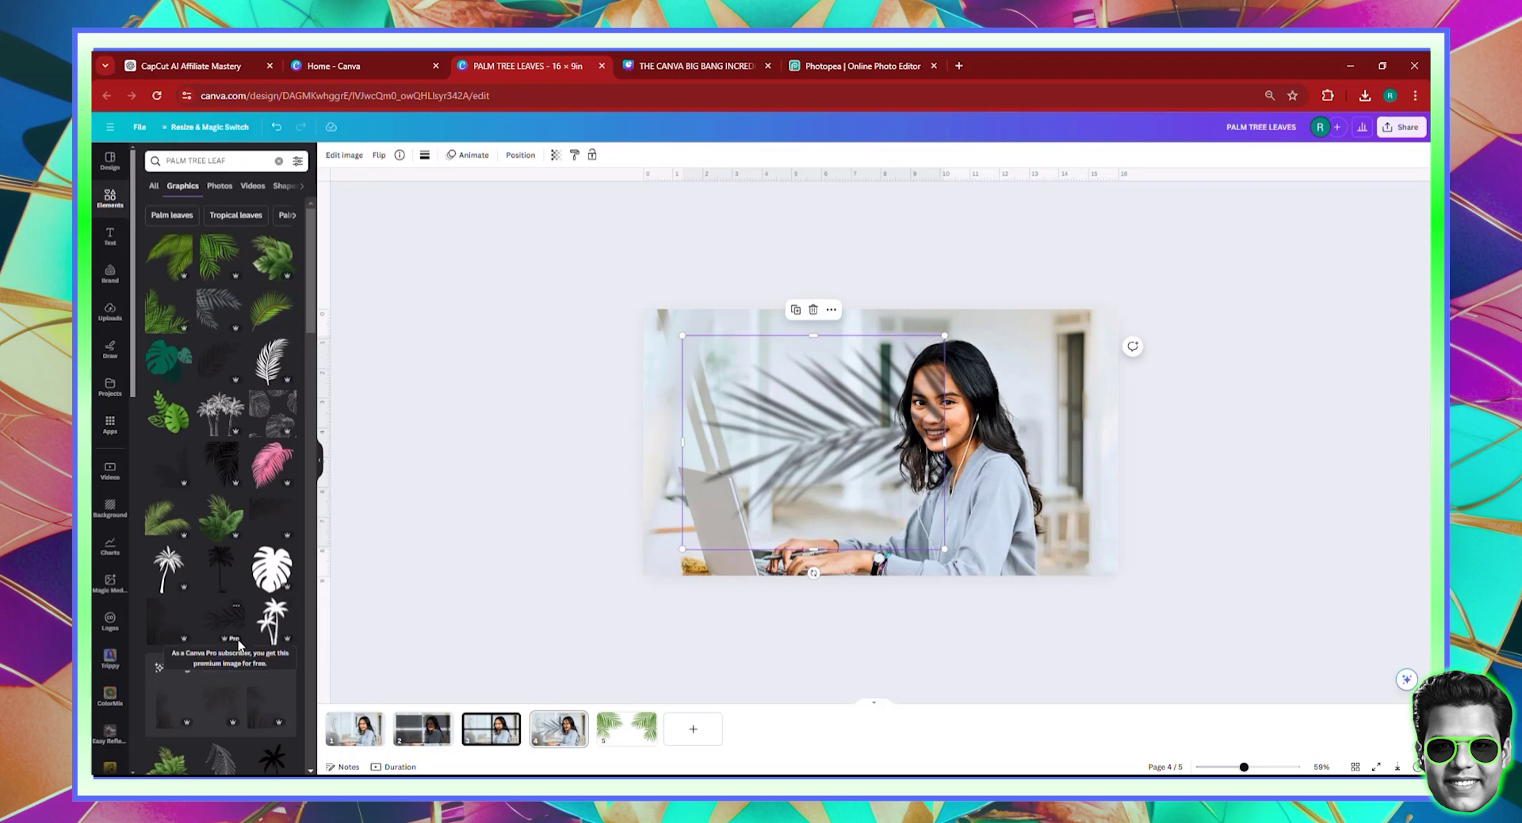
left_click_drag(825, 463, 877, 470)
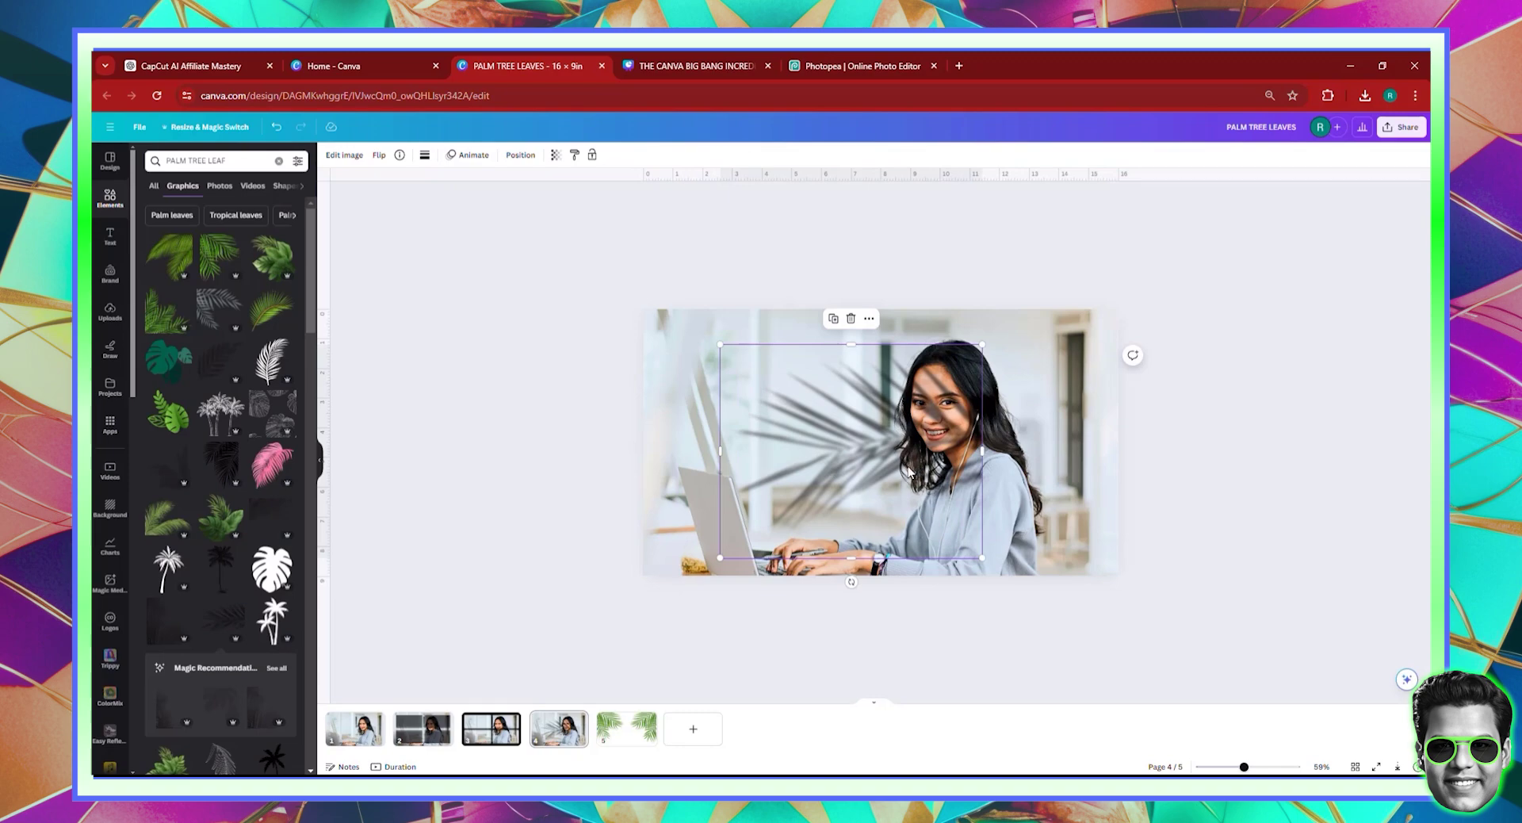
key("Delete")
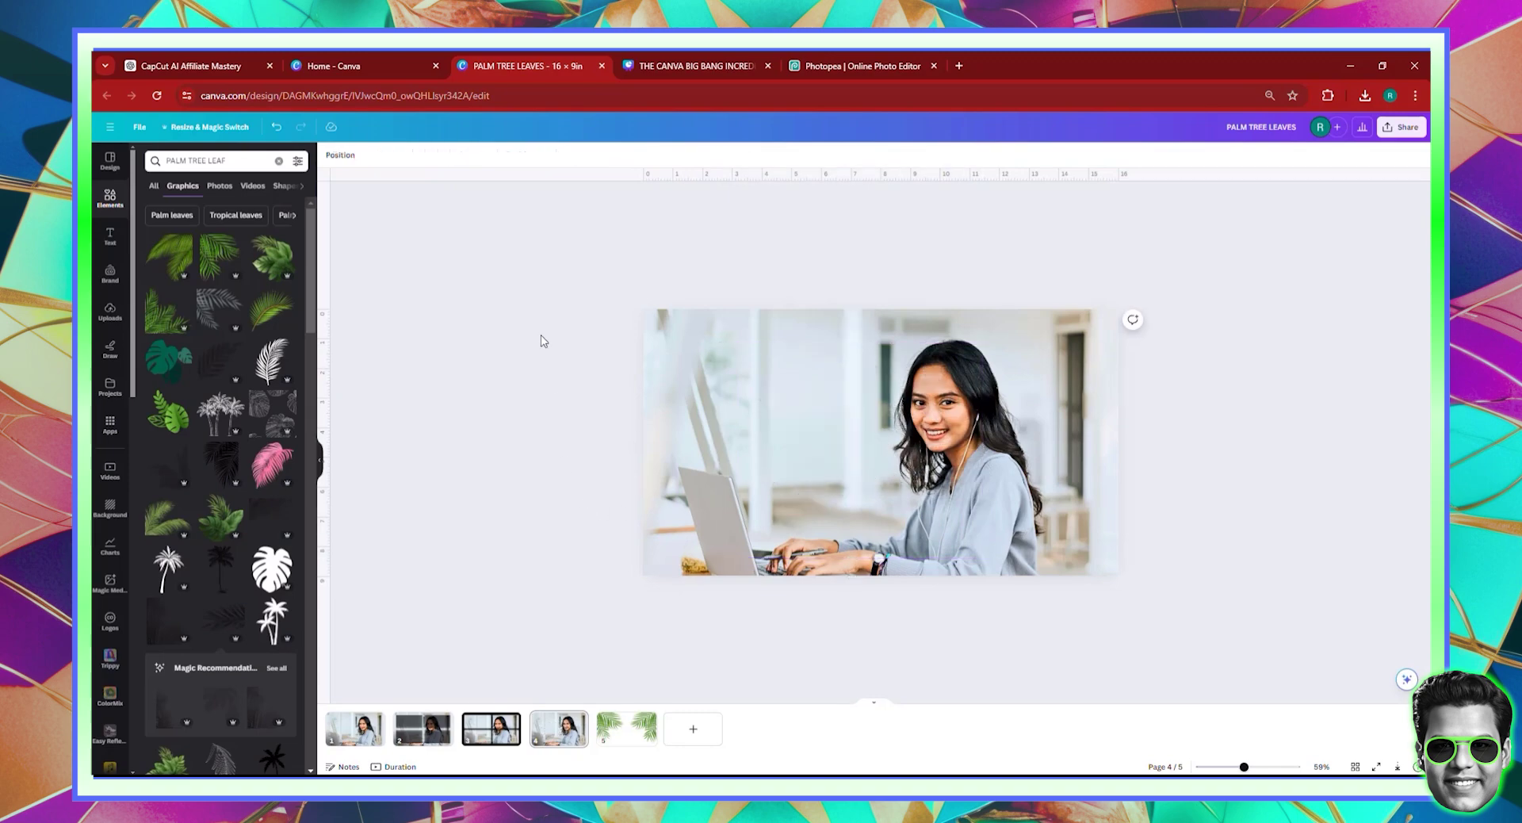